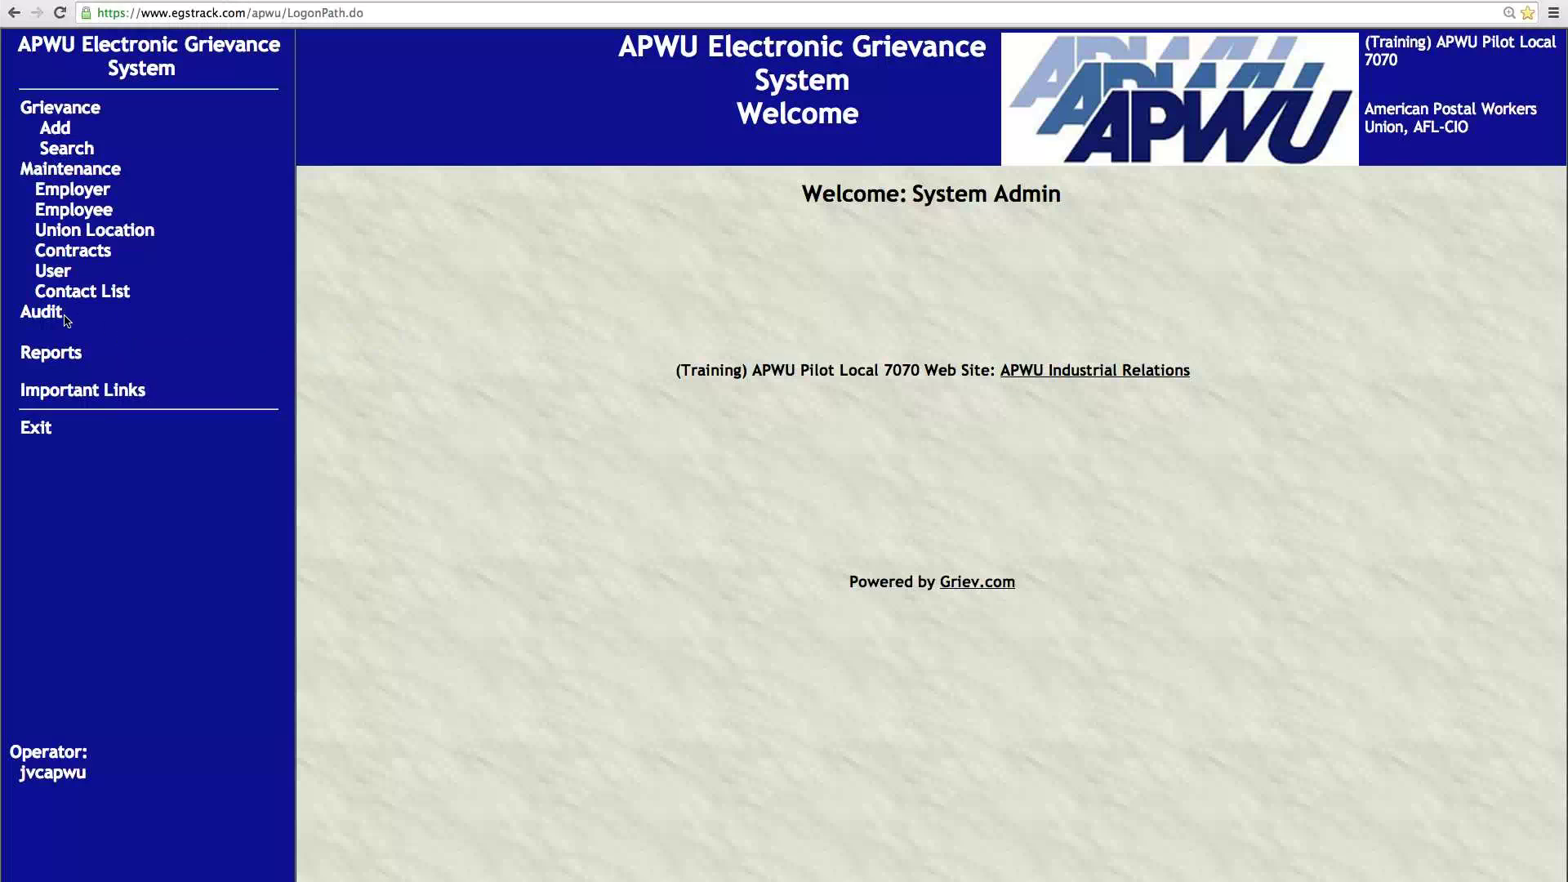
- Open the support page and start a support request, then close it and return to the welcome page
mouse_move(60, 387)
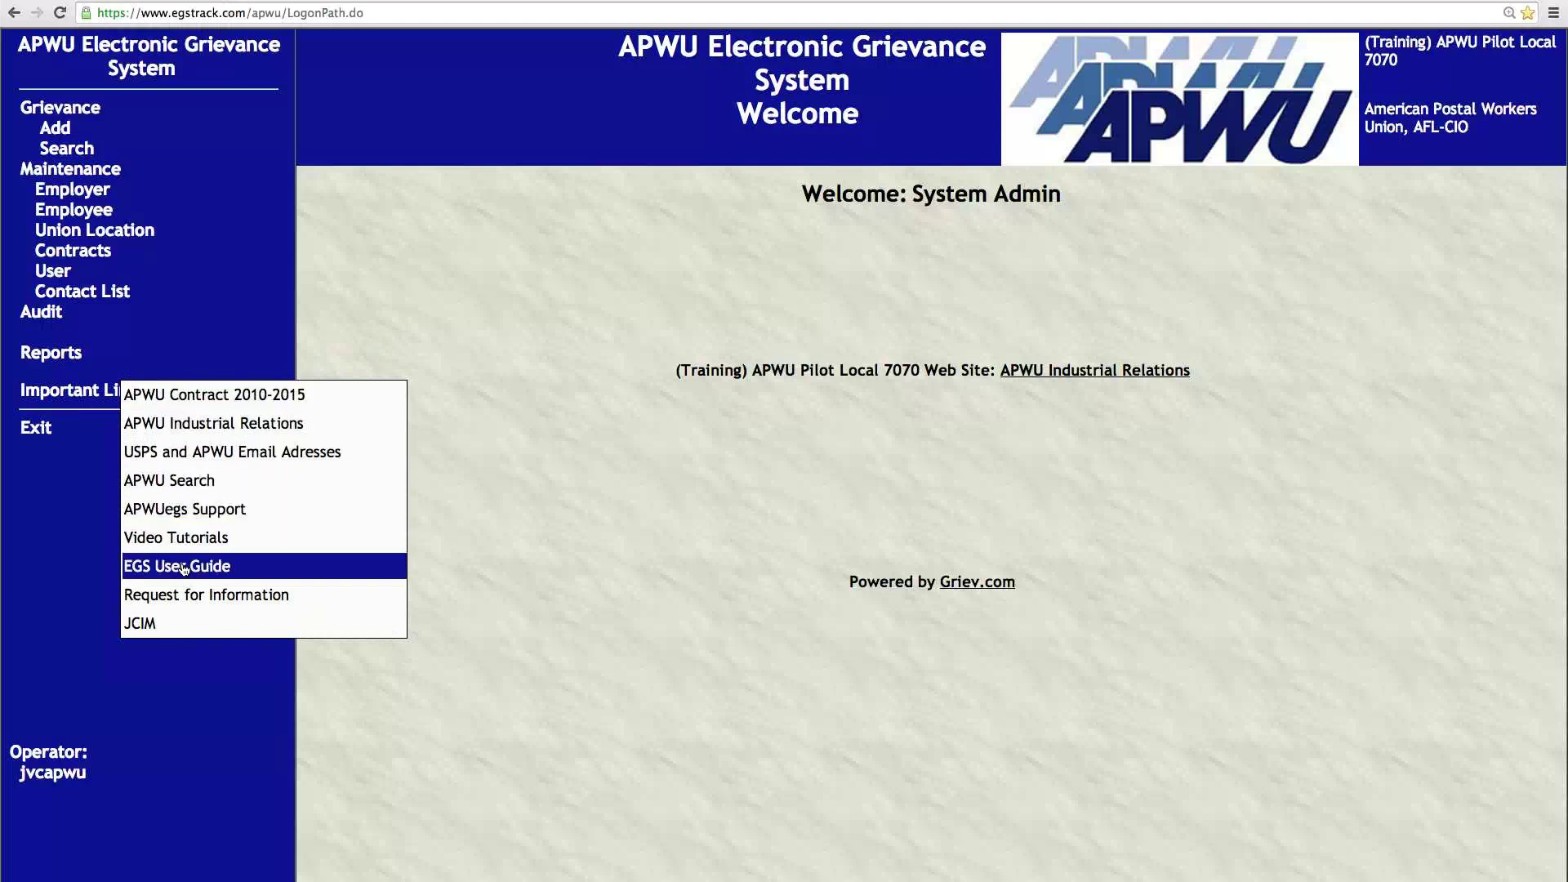
left_click(186, 509)
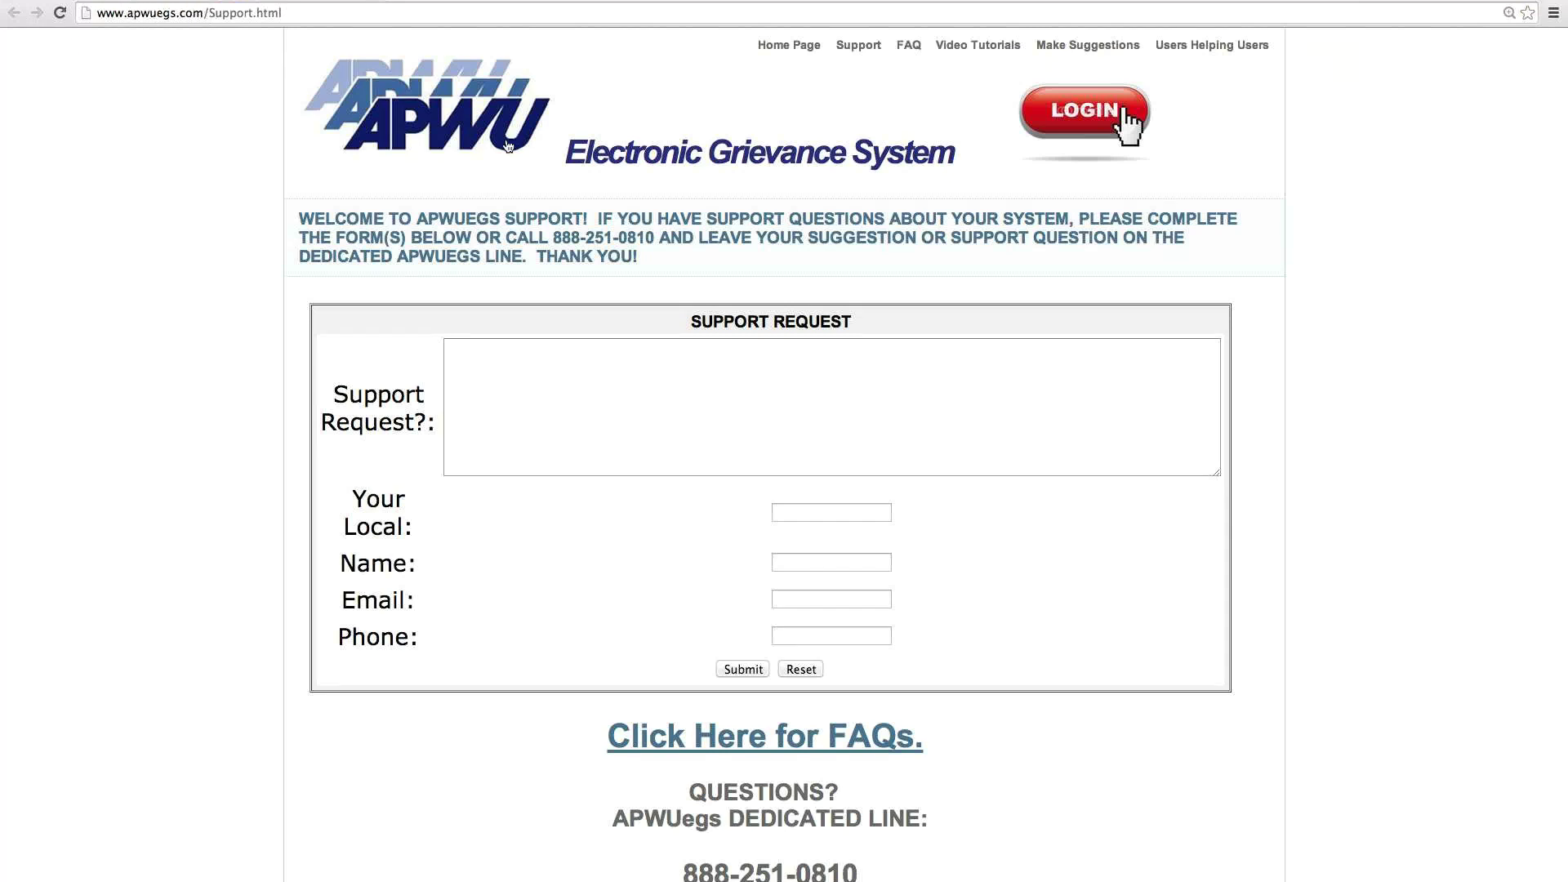
left_click(753, 383)
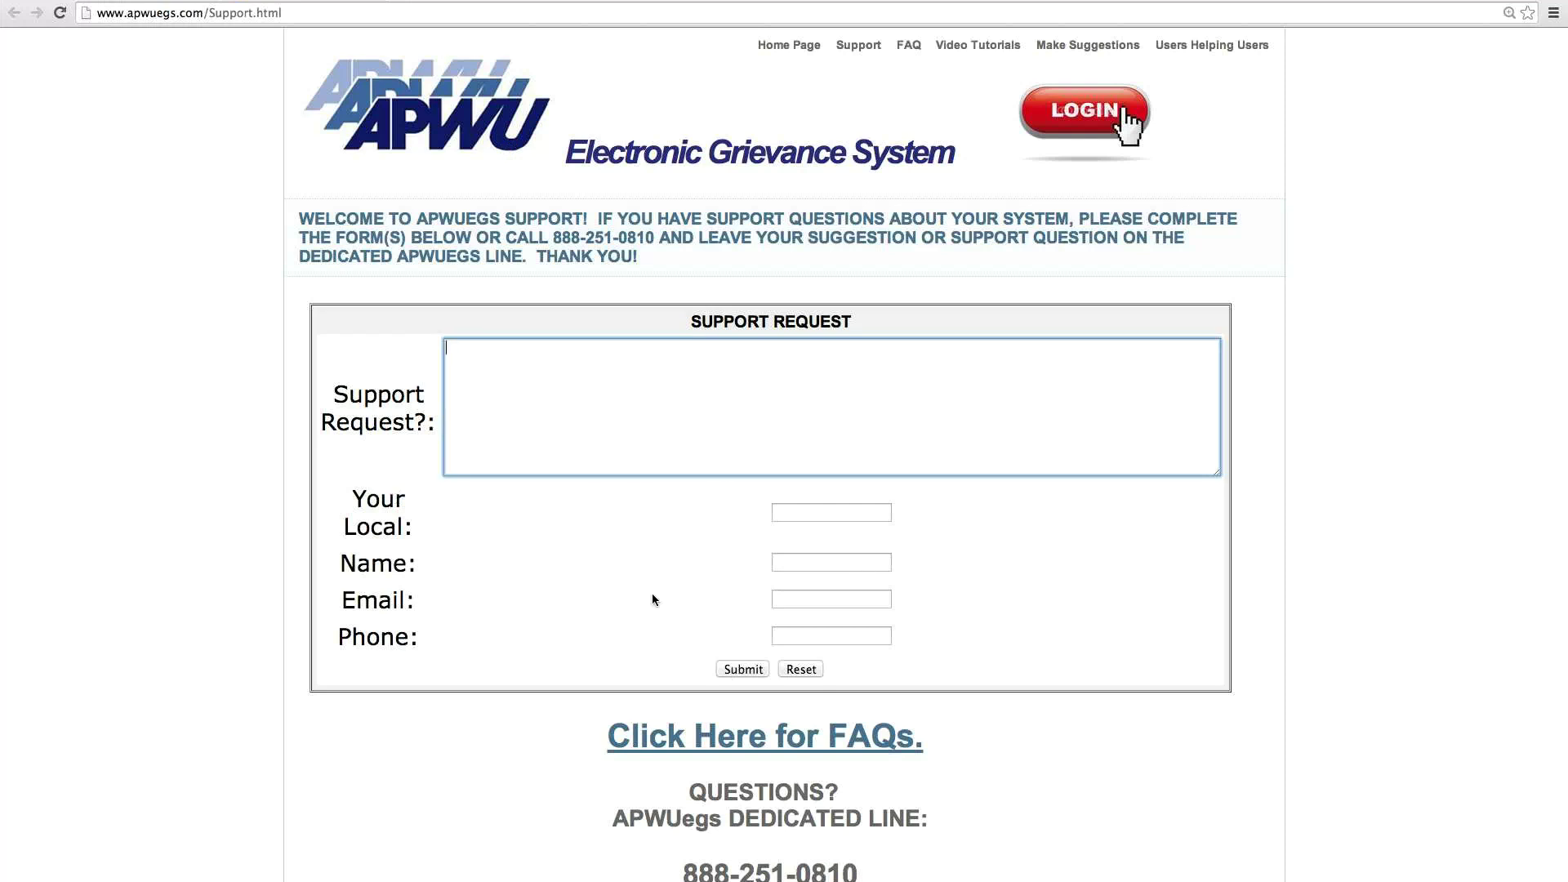
scroll(615, 270, "up", 1)
left_click(376, 3)
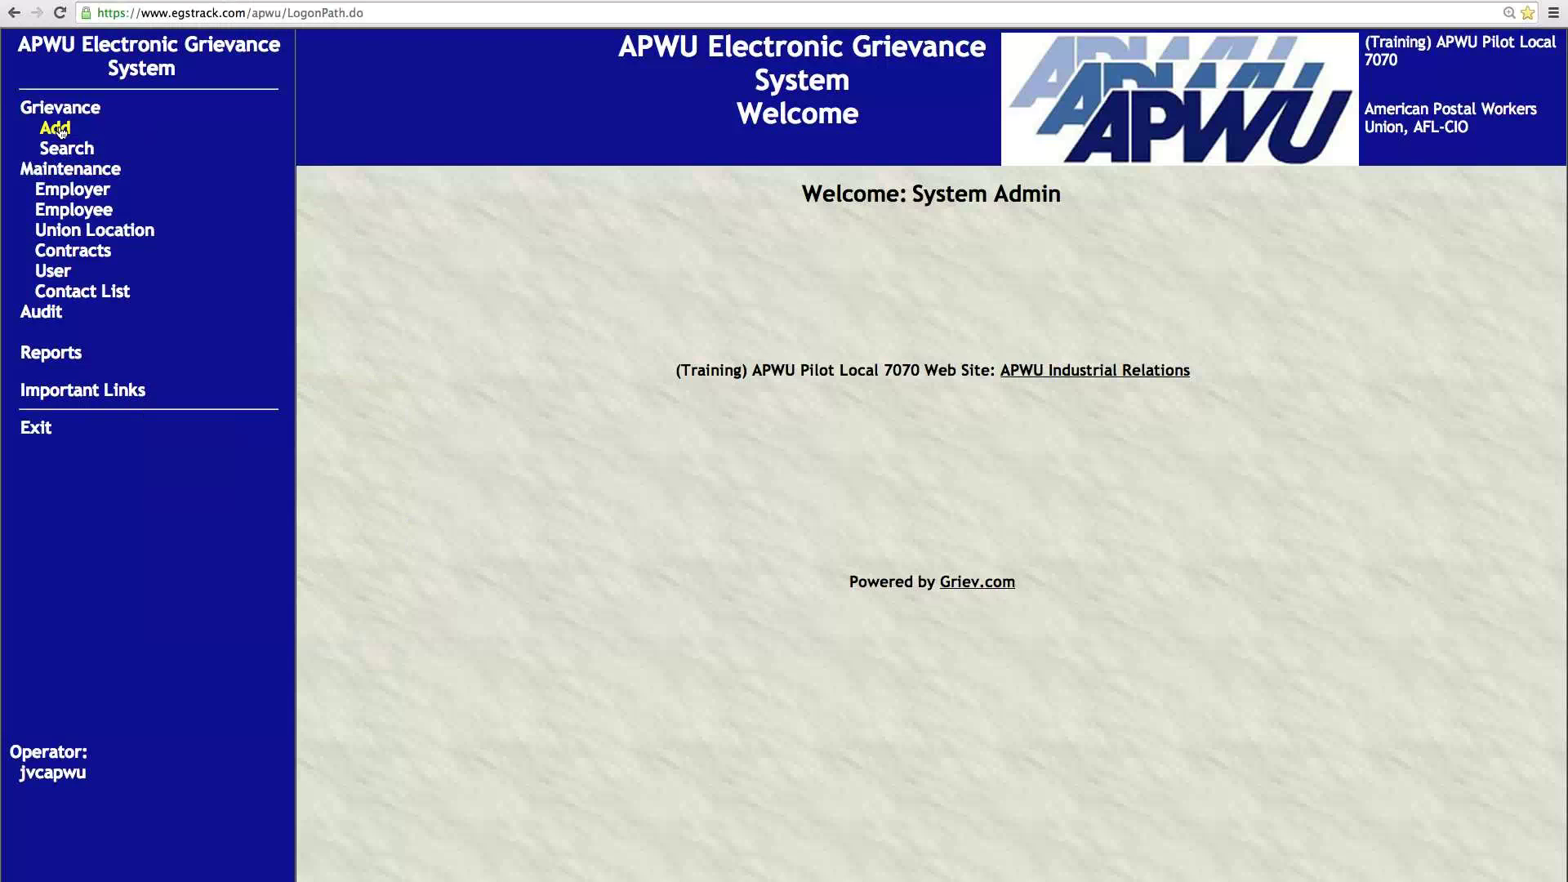
- Start a new grievance and pick the grievant from the Member list
left_click(55, 128)
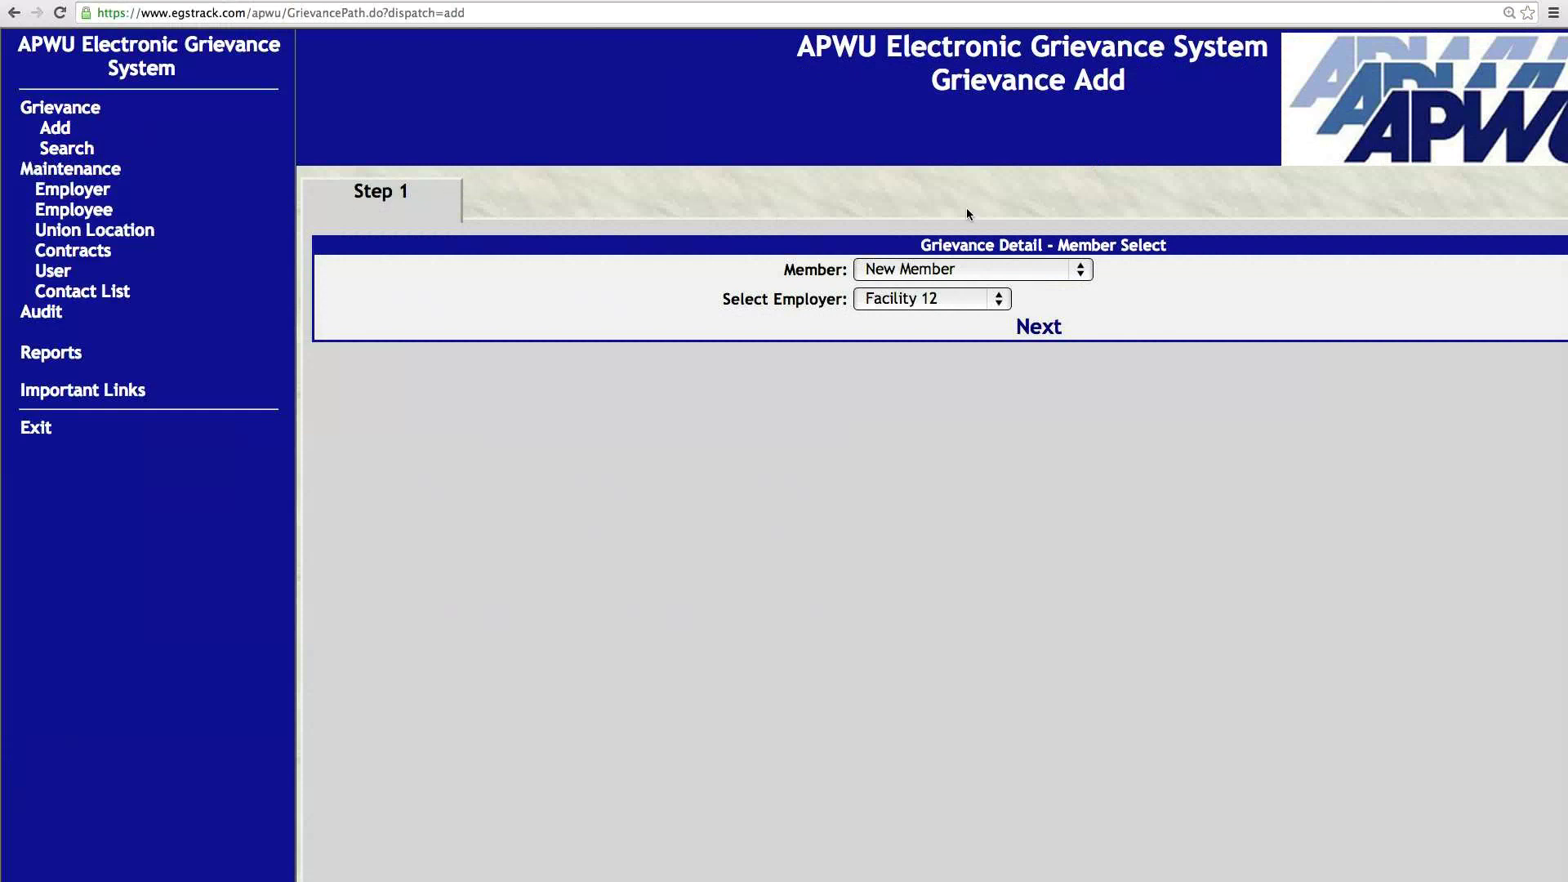
left_click(1087, 275)
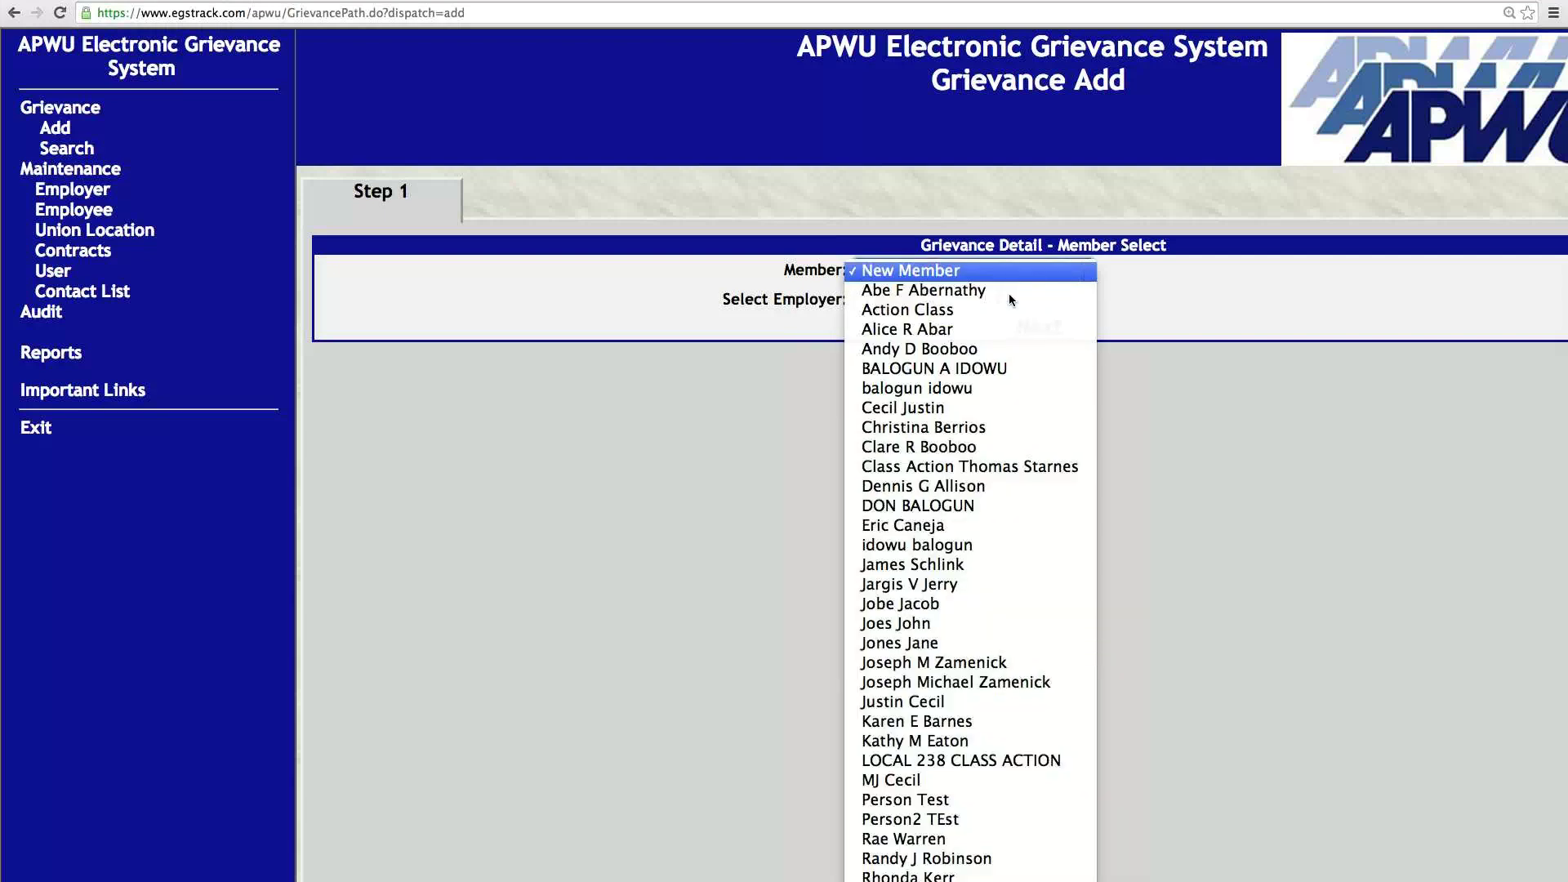
scroll(969, 441, "down", 5)
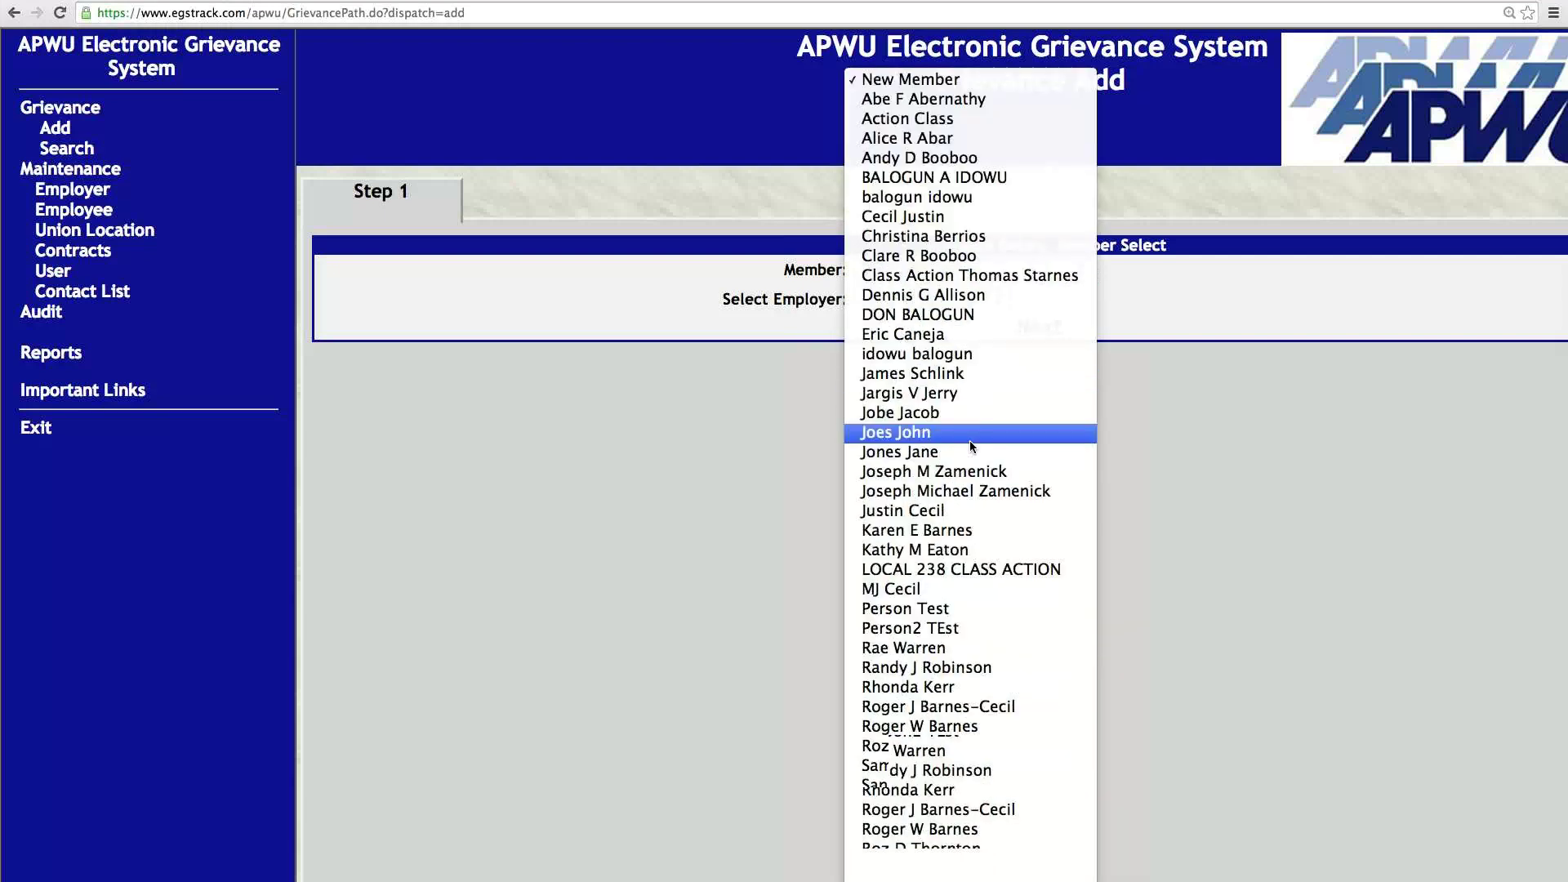
left_click(1197, 388)
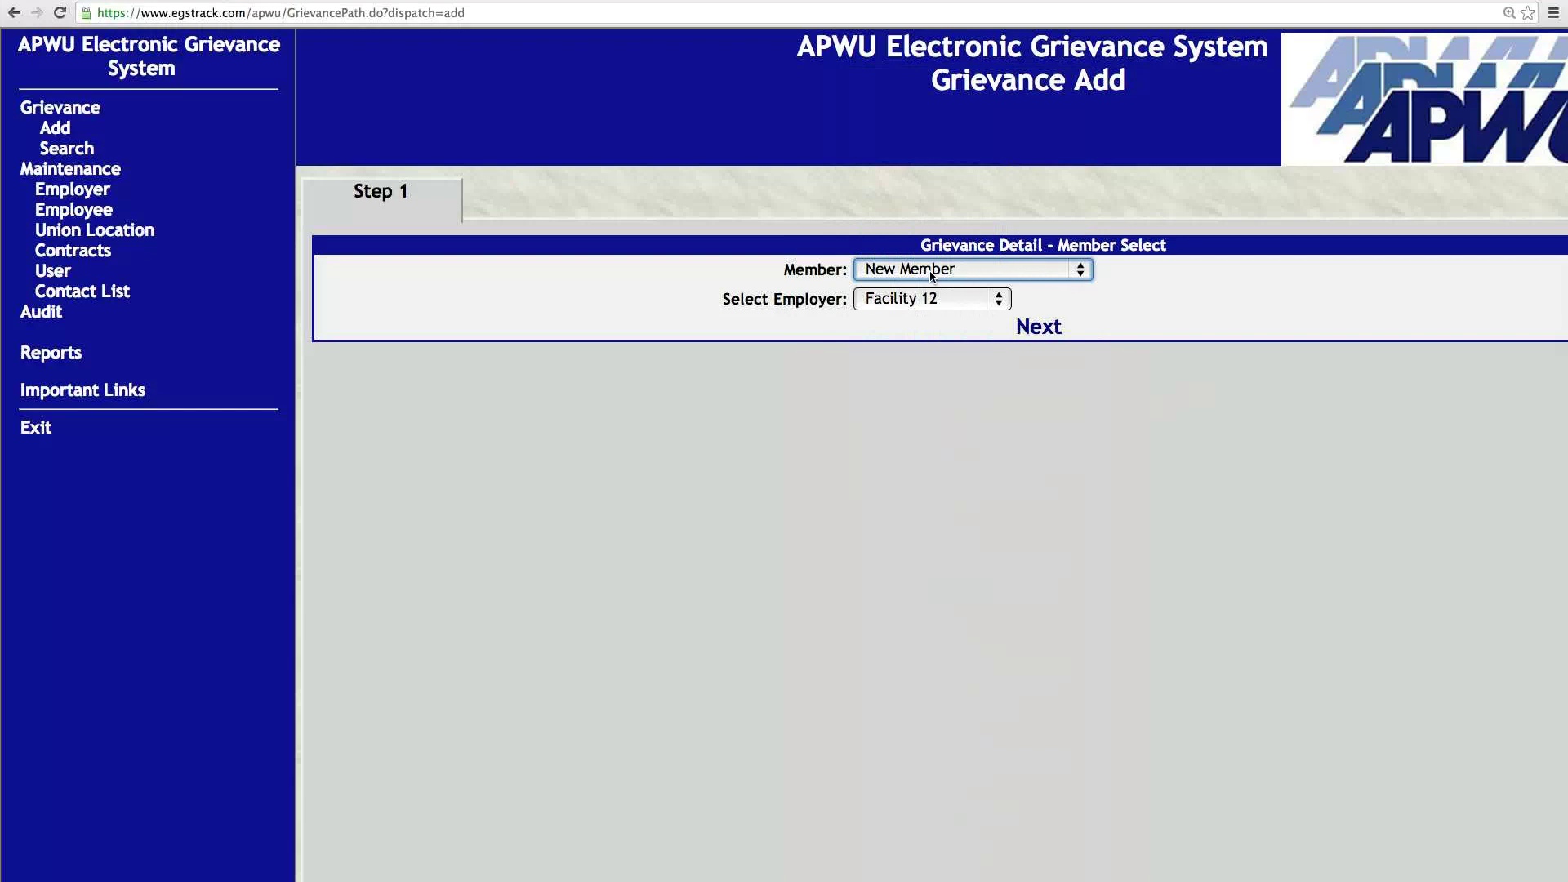
left_click(1078, 269)
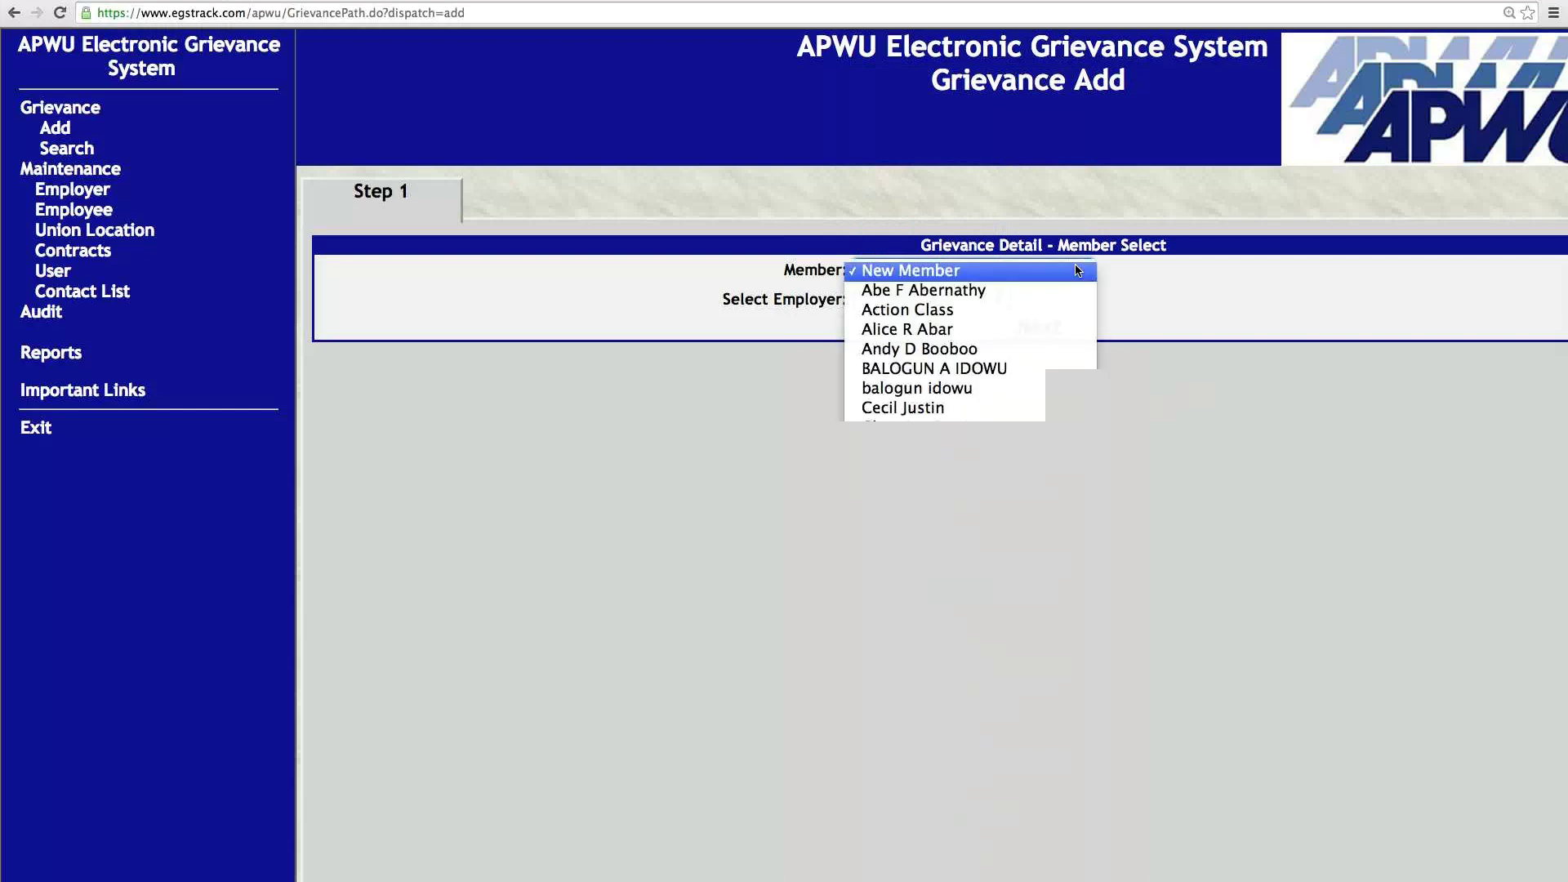
left_click(963, 290)
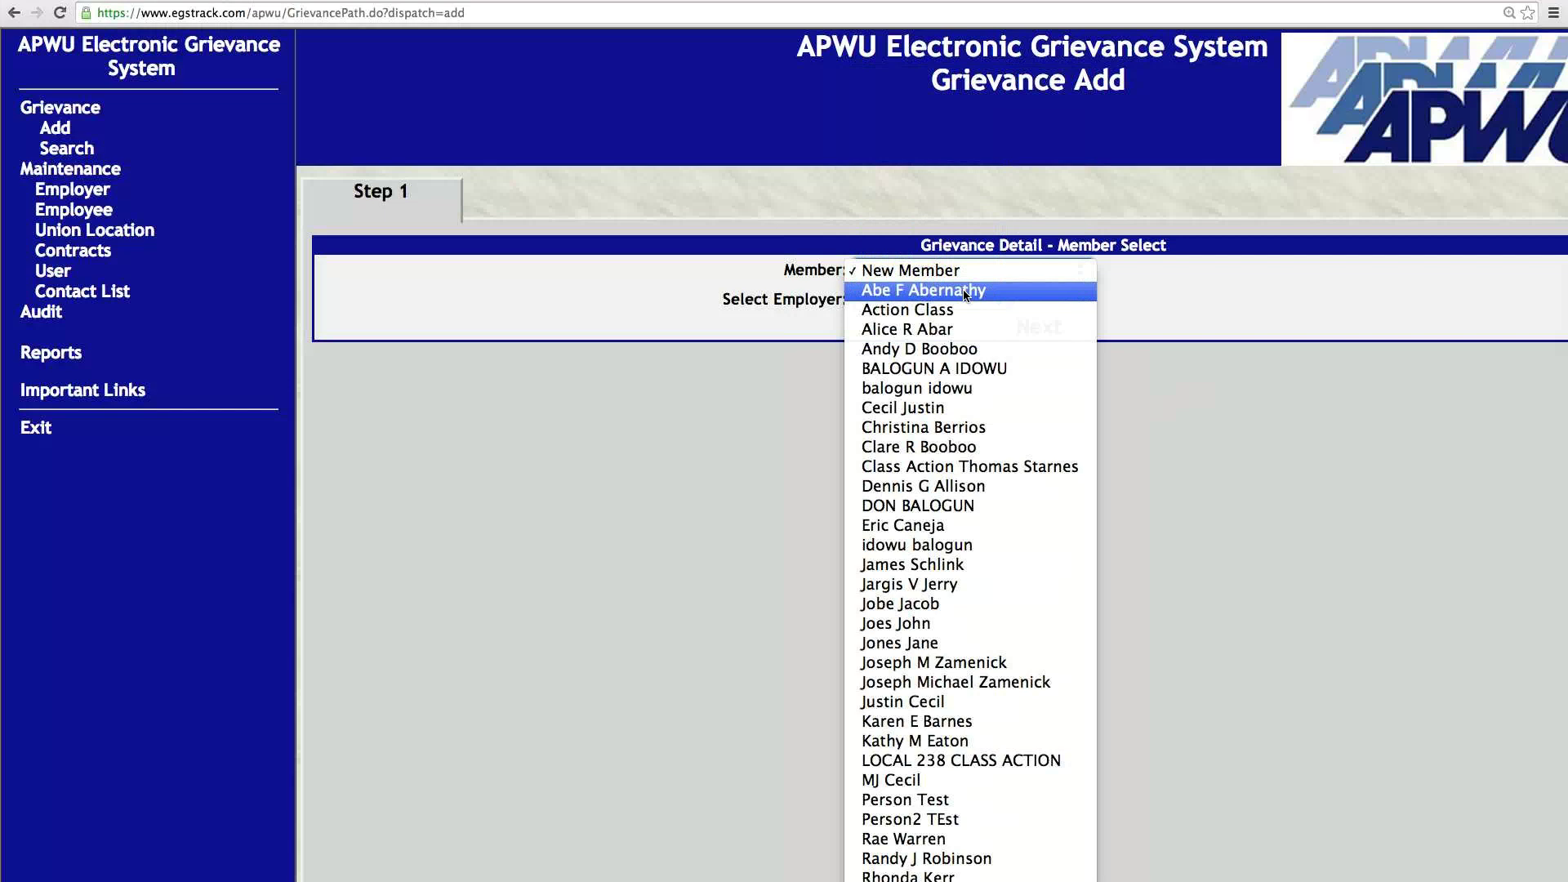
- Set the employer to USPS and continue to the Step 1 form
left_click(1000, 303)
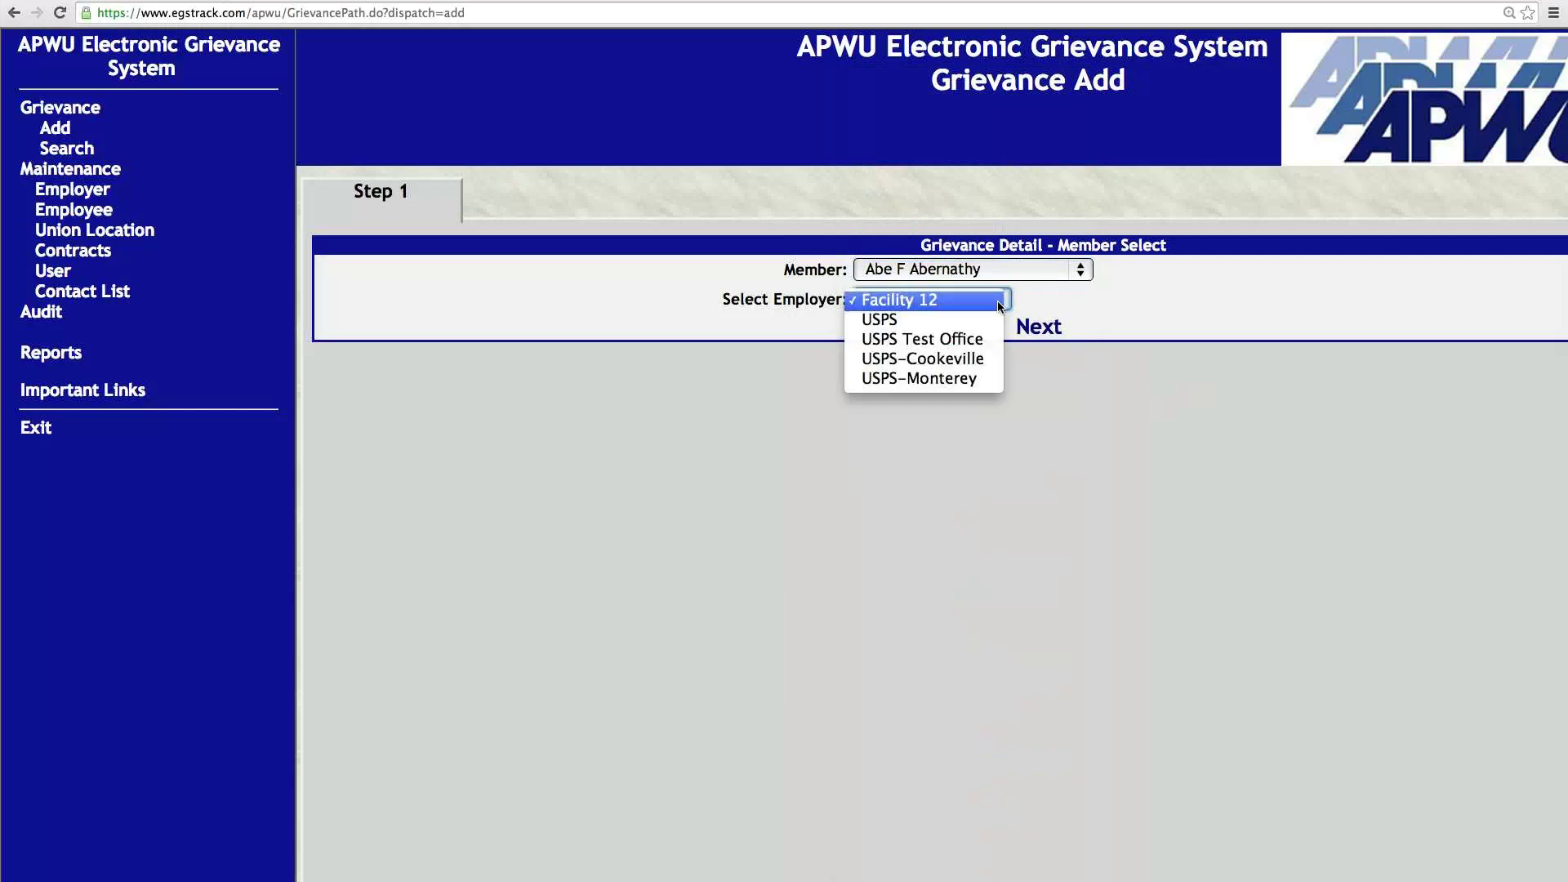
left_click(939, 319)
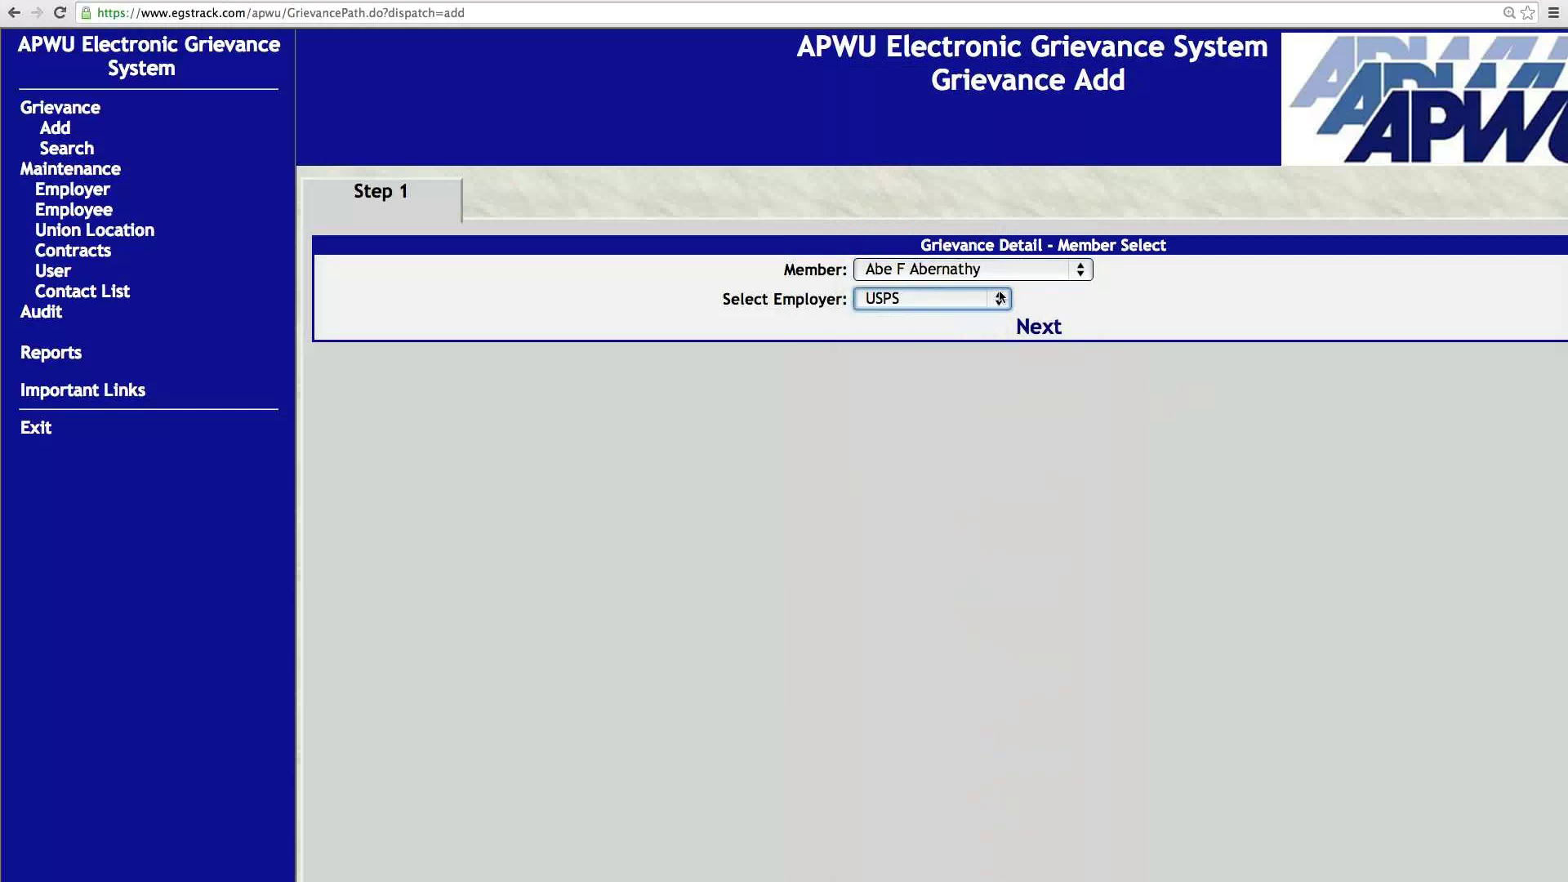
left_click(1047, 330)
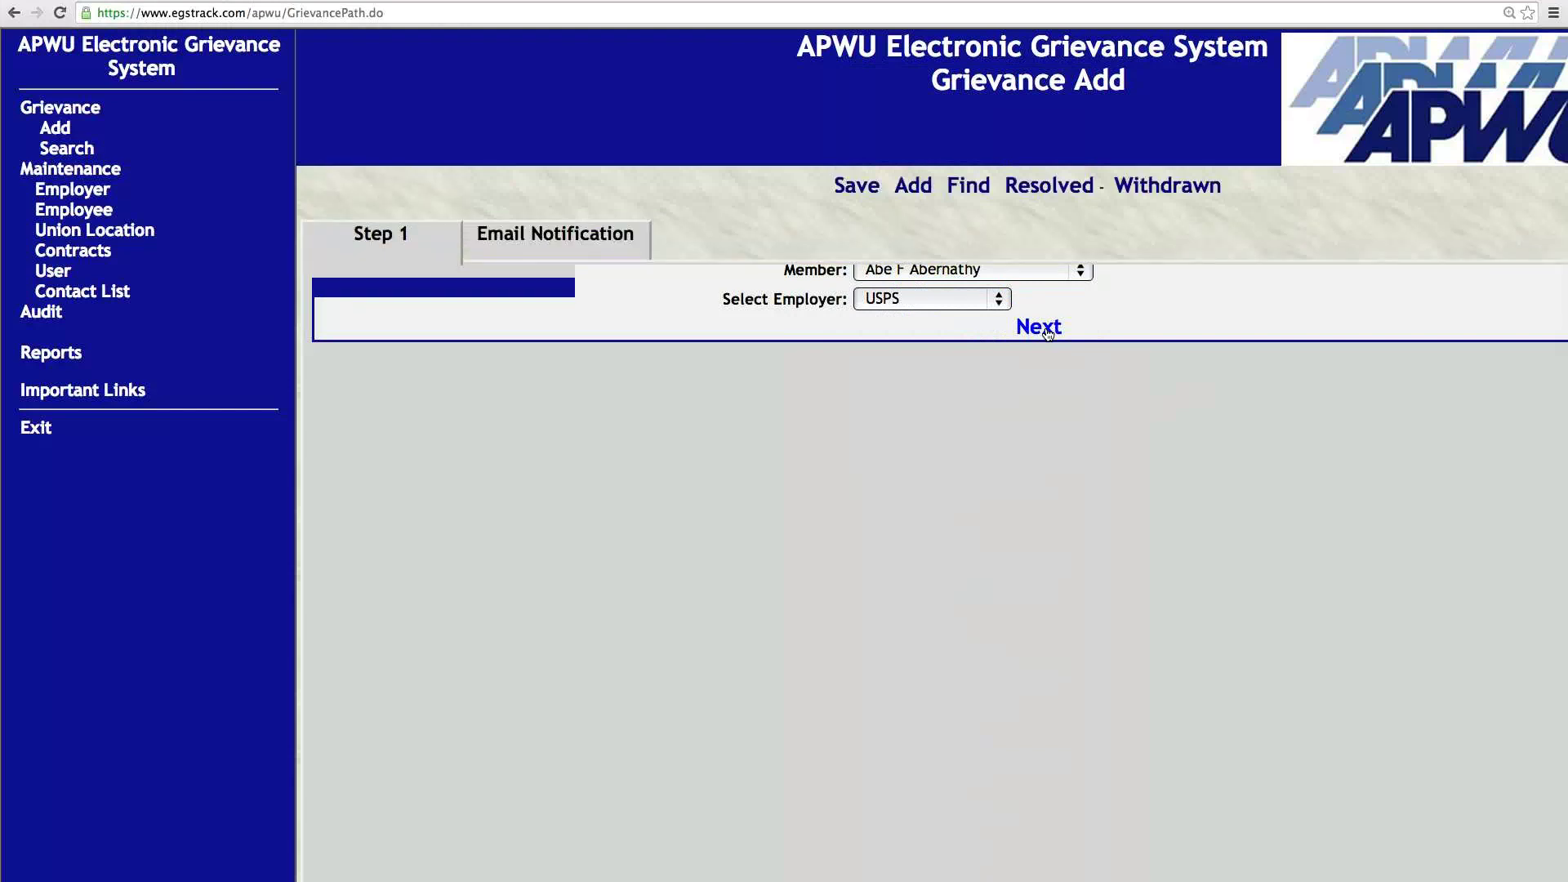
scroll(1048, 334, "right", 3)
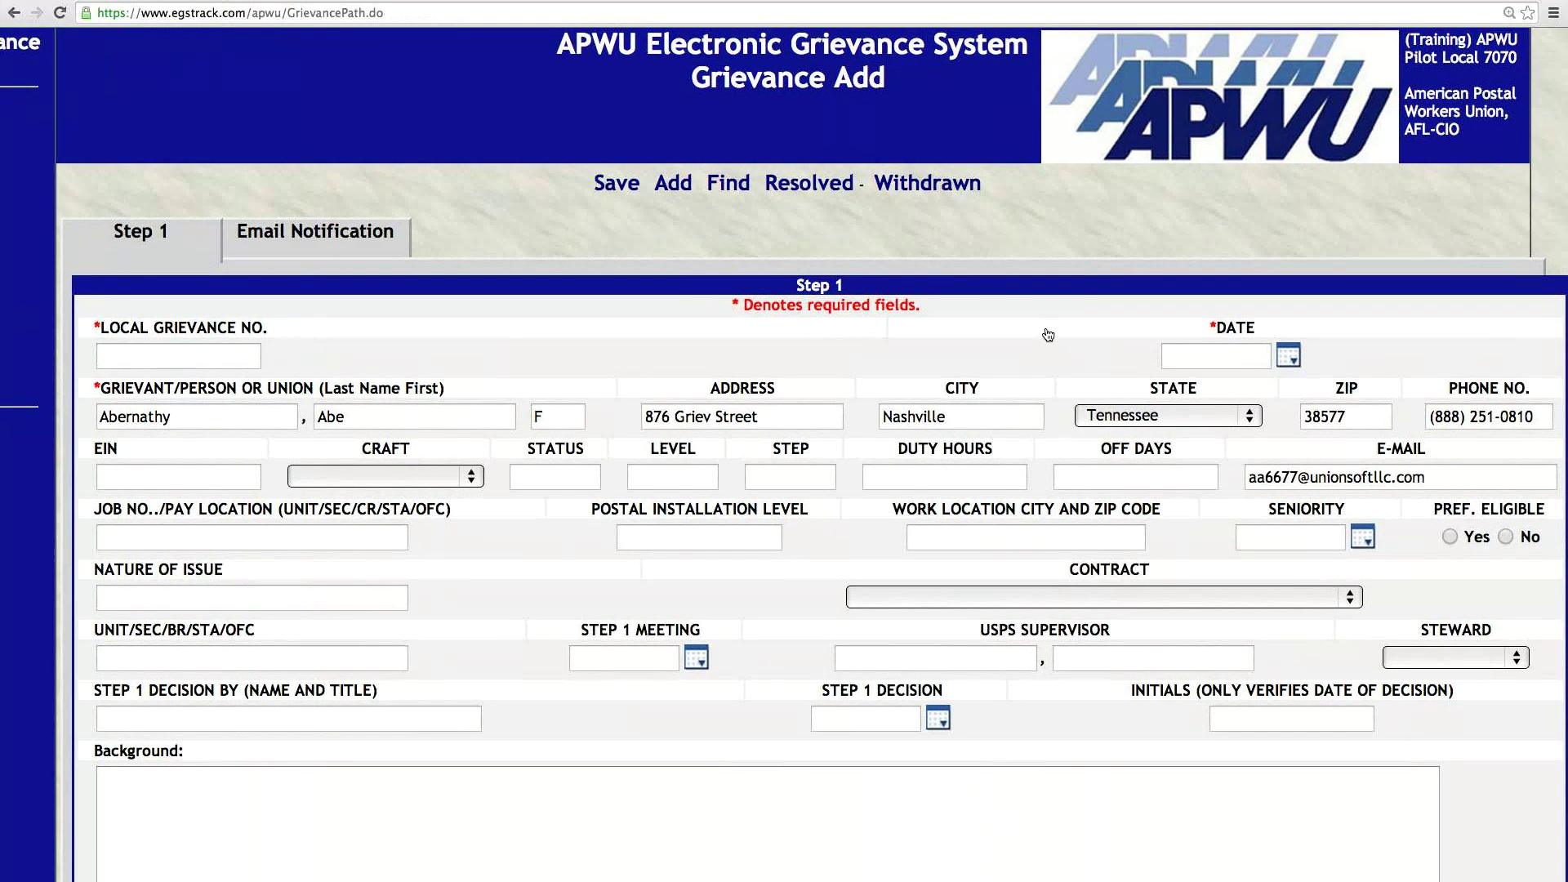
scroll(1048, 334, "down", 2)
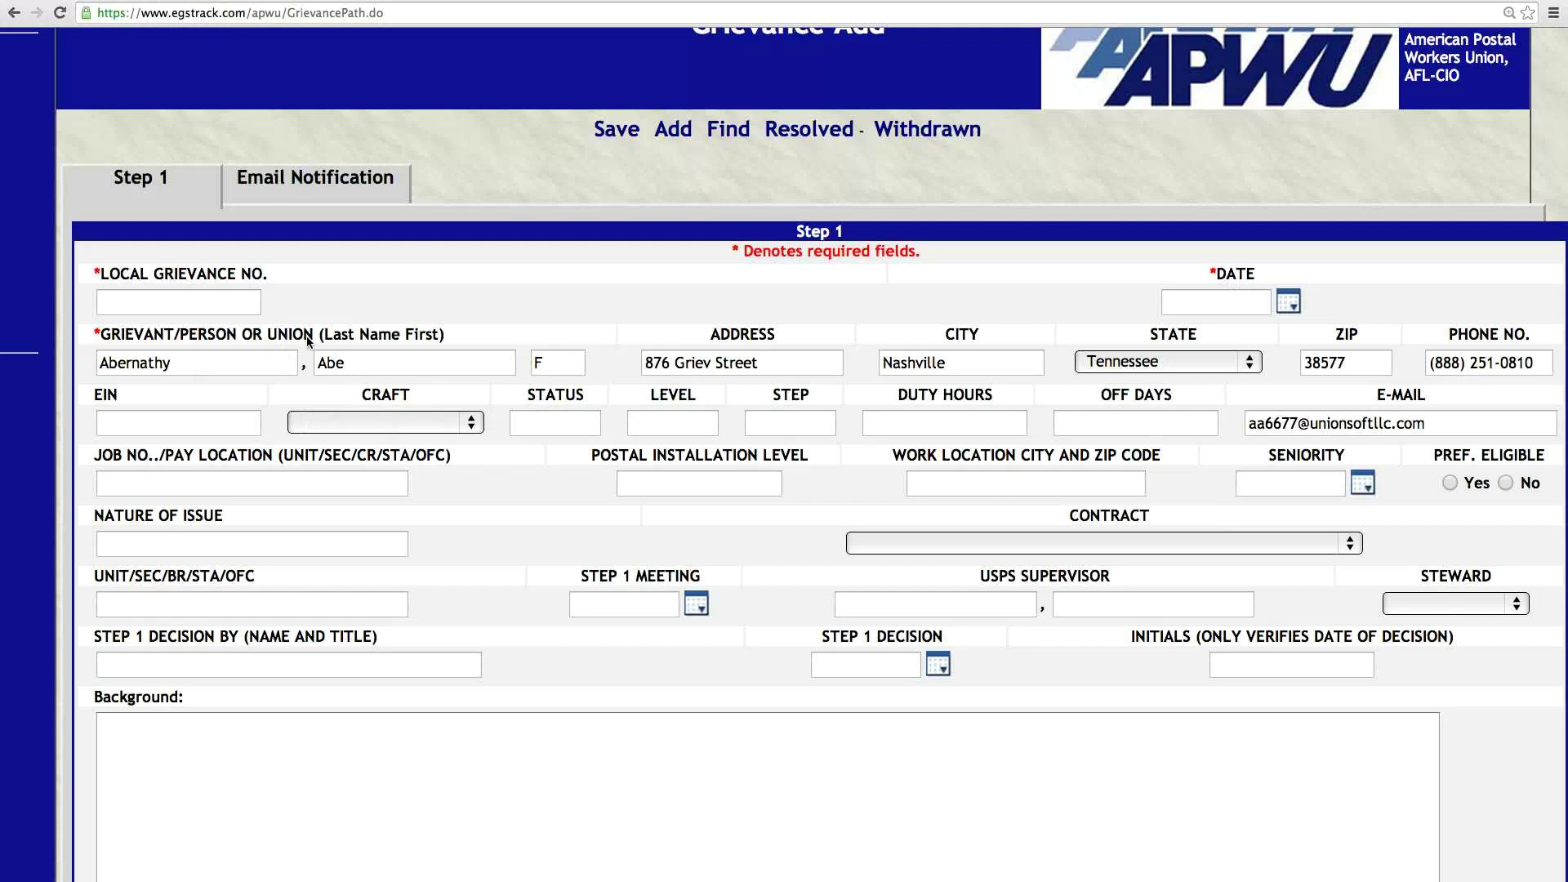
left_click(171, 300)
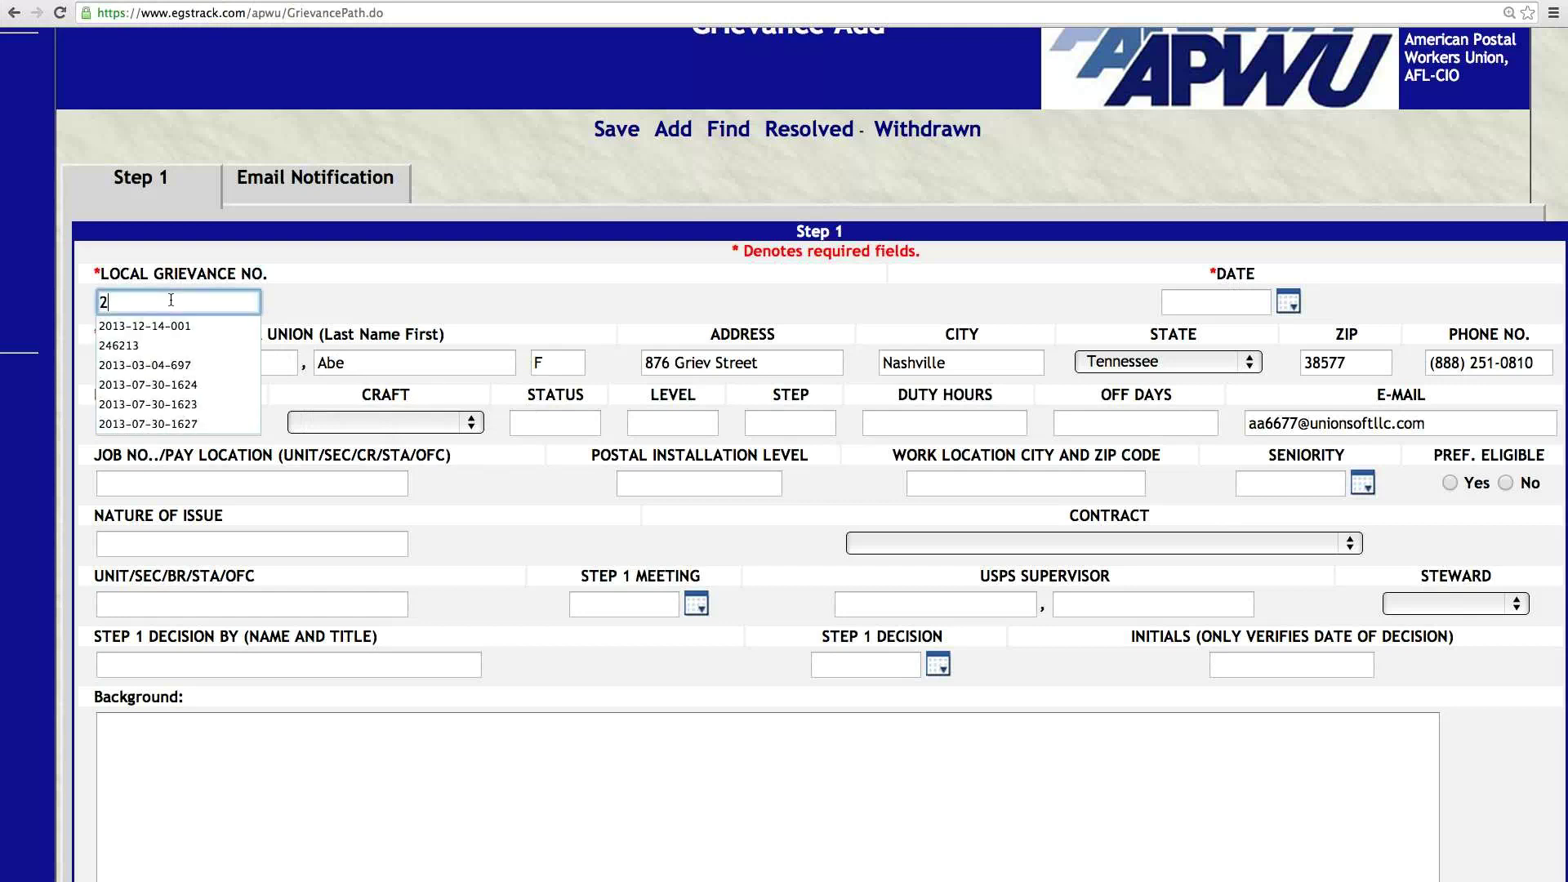
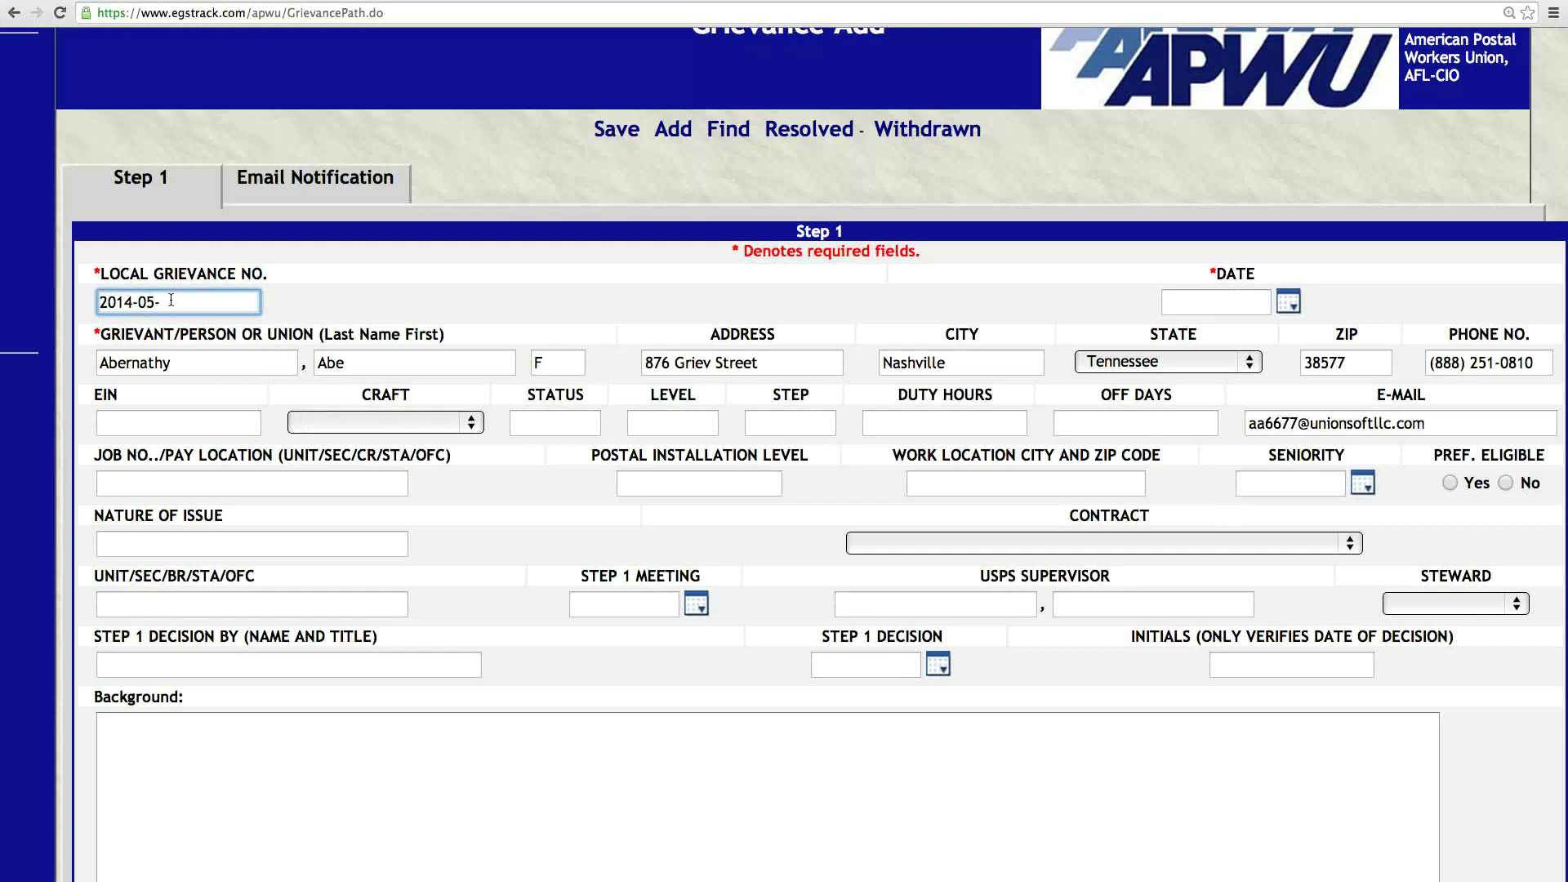
left_click(1291, 302)
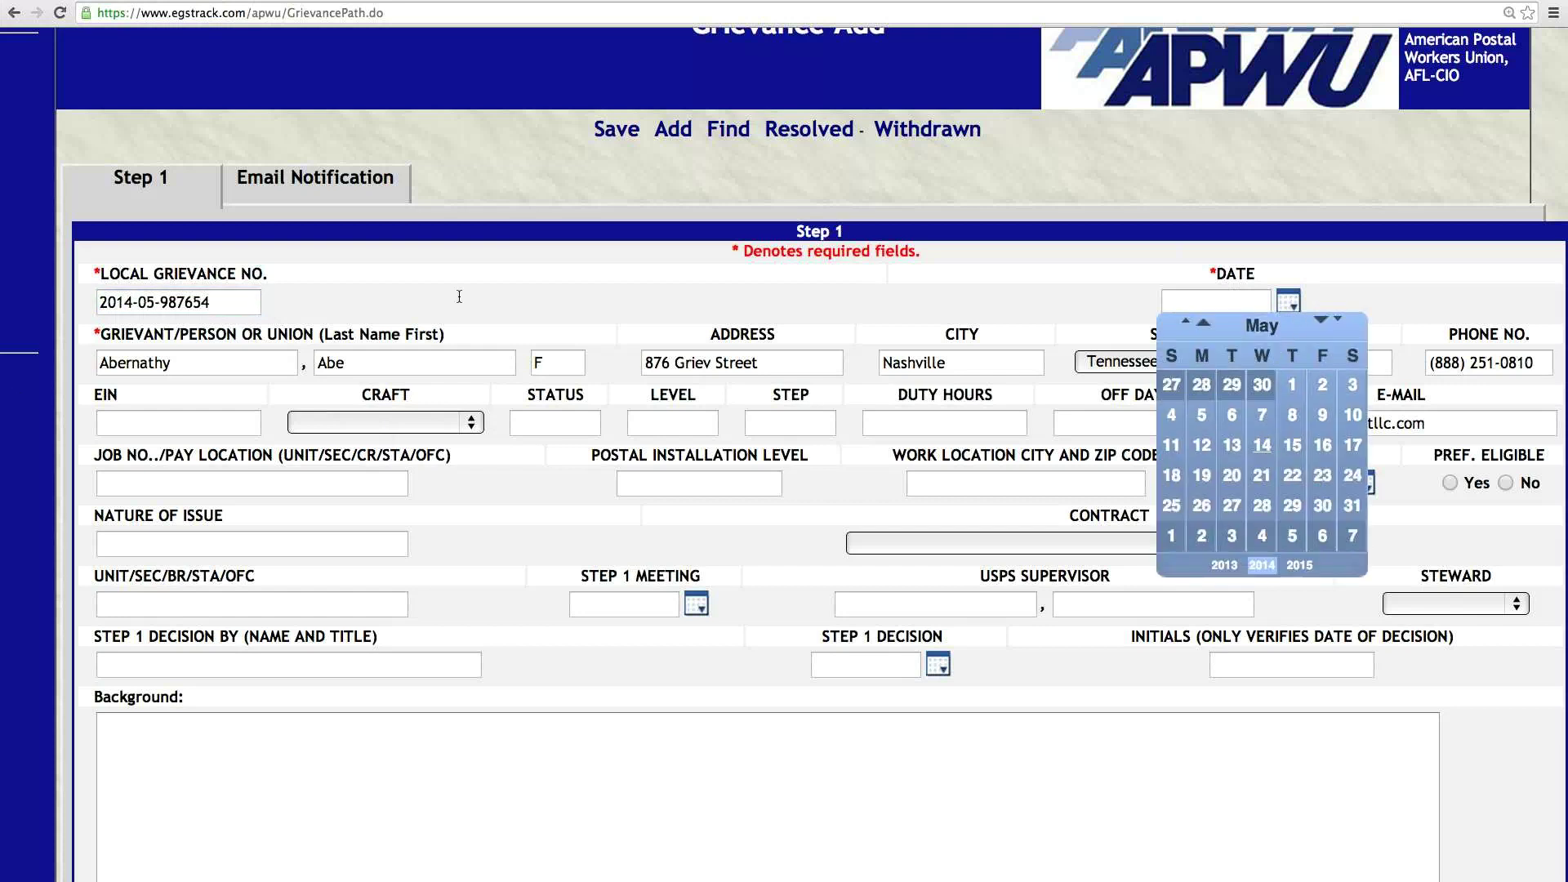
left_click(1262, 447)
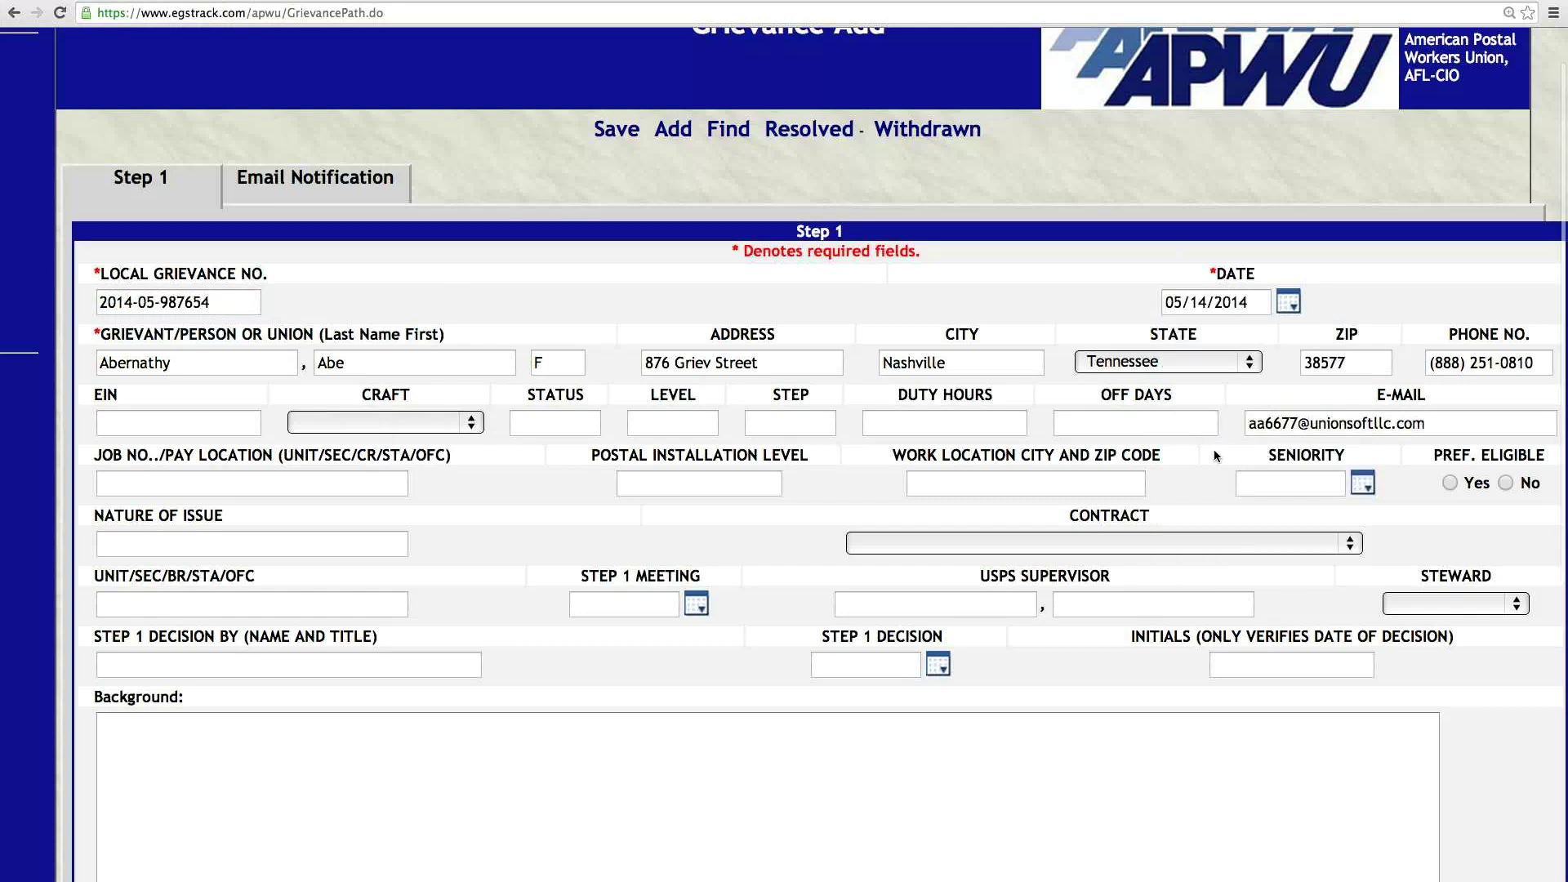
- Enter Overtime as the Nature of Issue and choose contract CBA - 8 - Hours of Work
scroll(1215, 455, "down", 1)
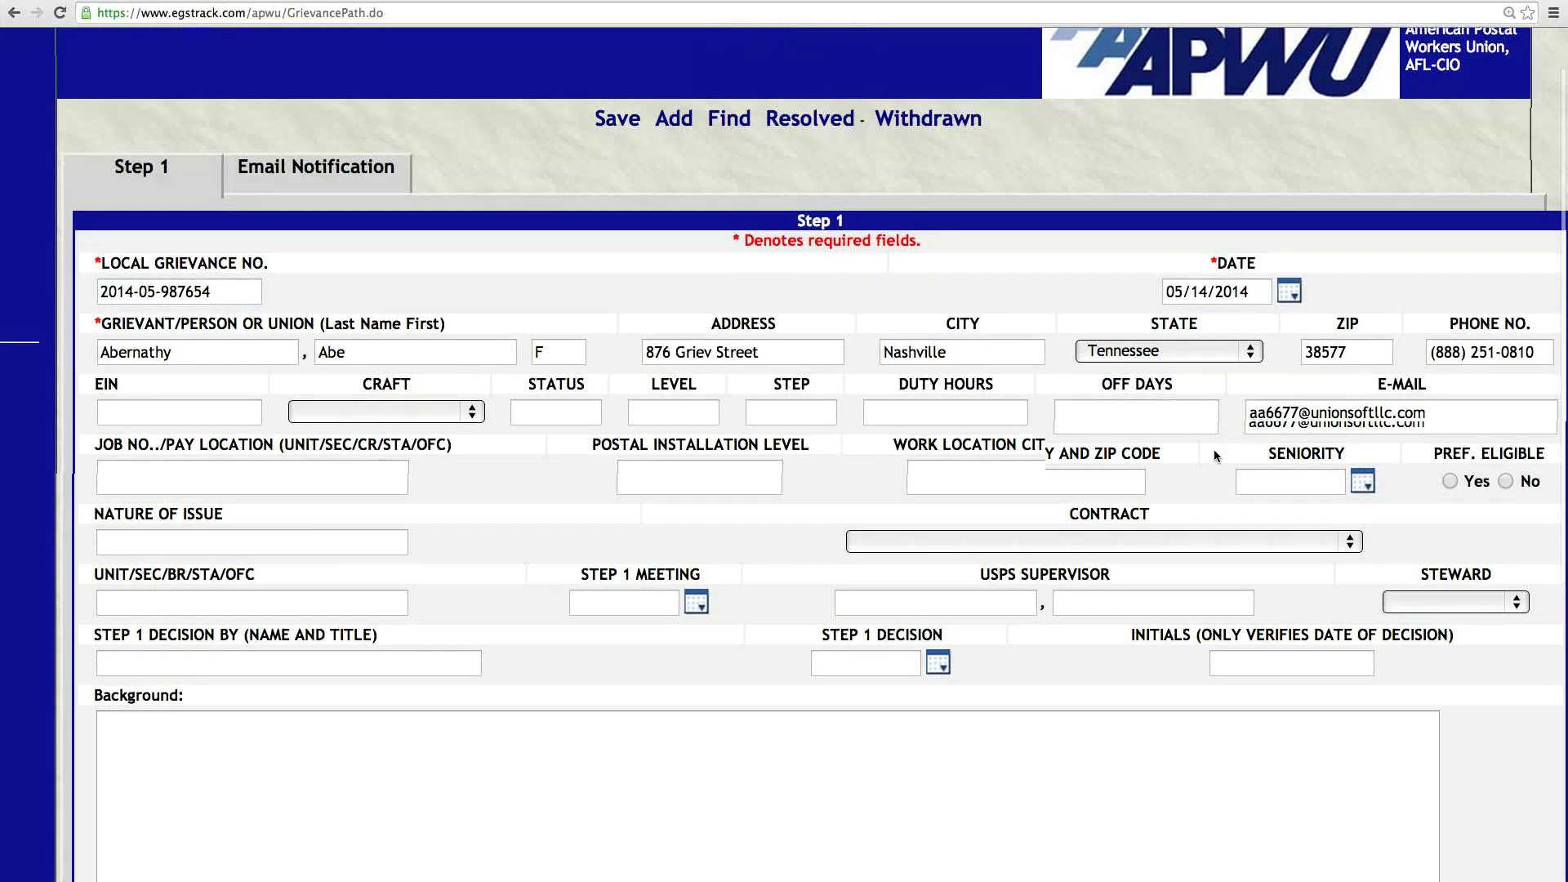
left_click(210, 504)
type("Overtime")
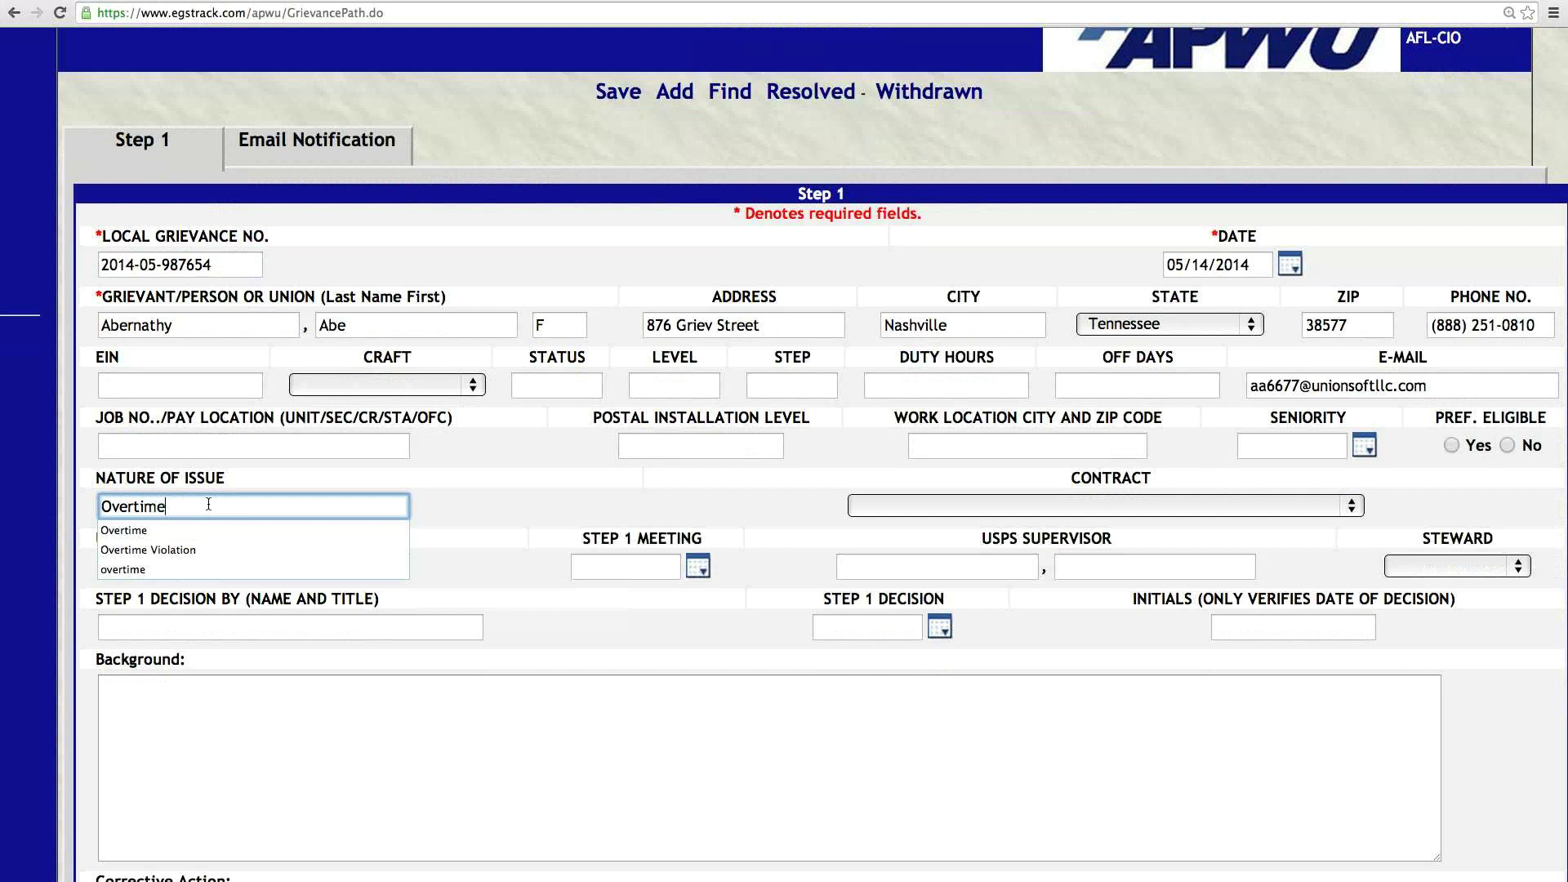
key("Tab")
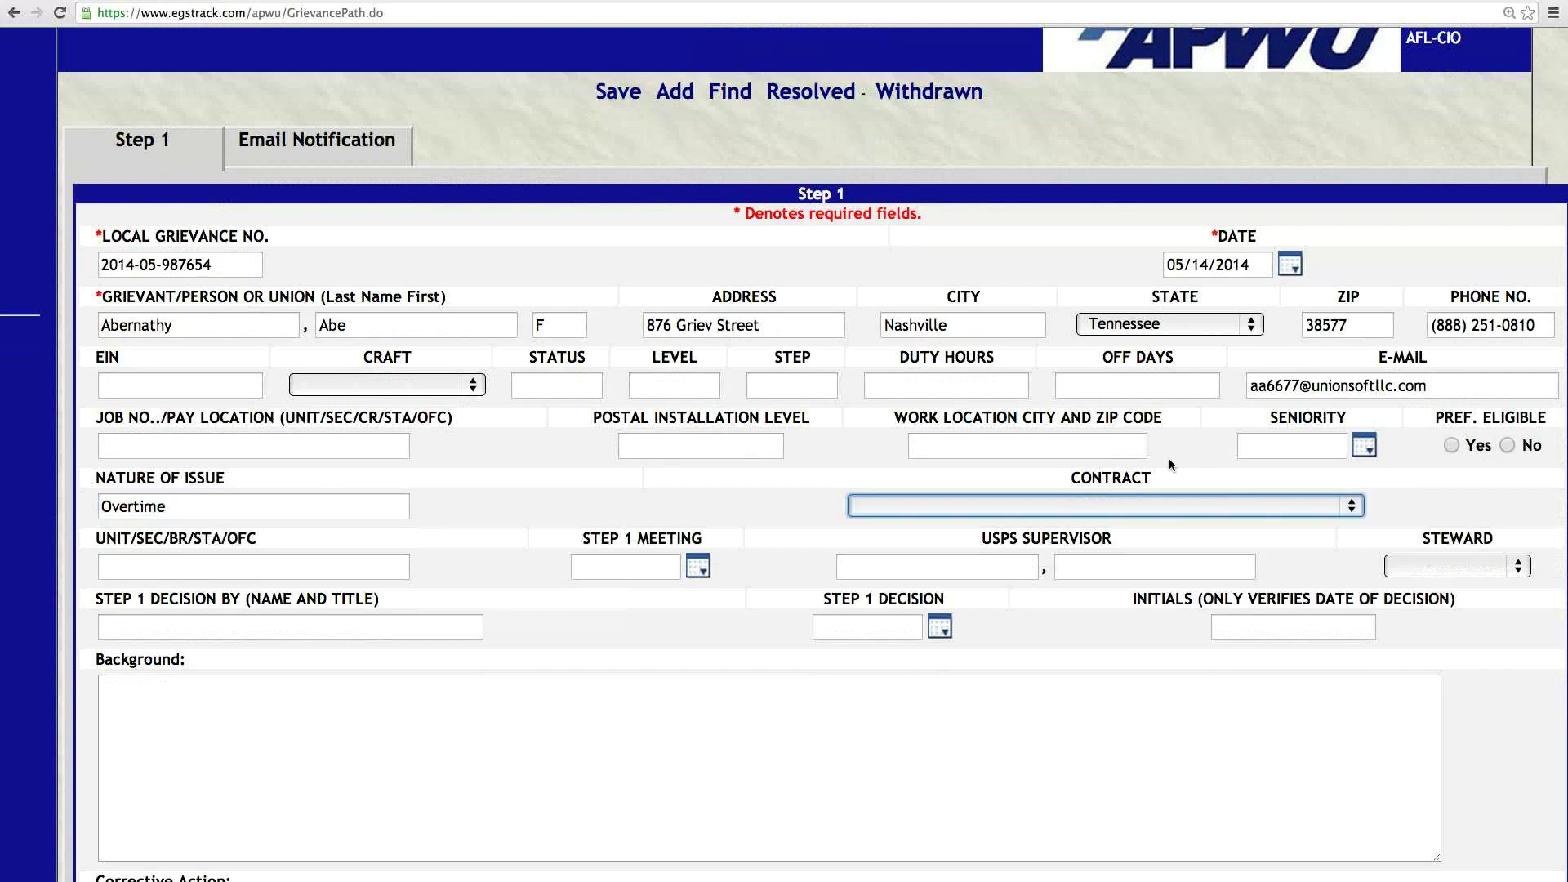
left_click(1334, 507)
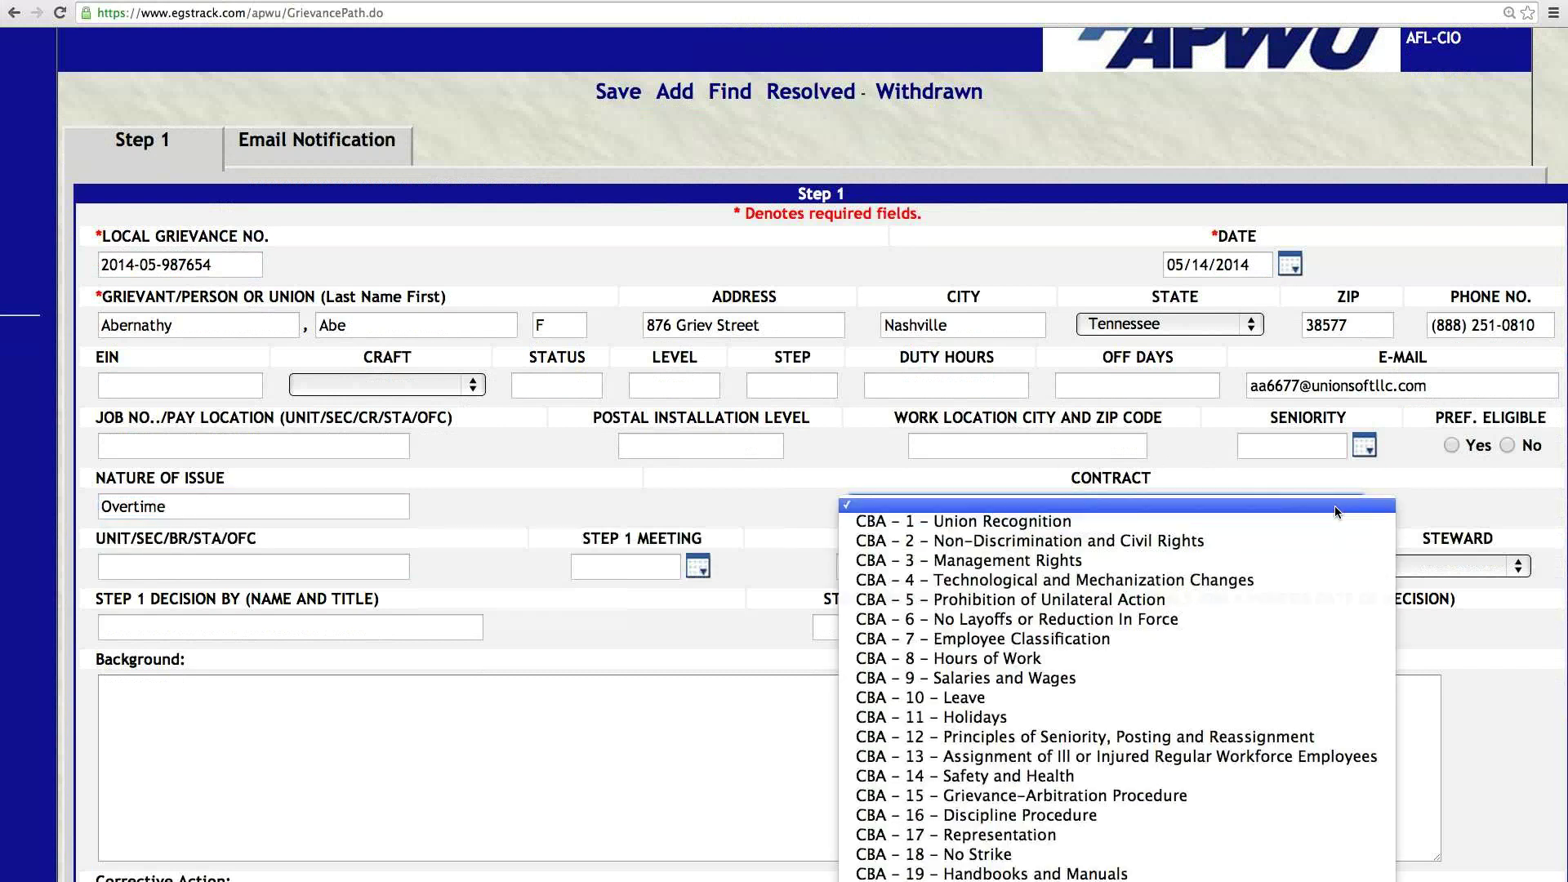
scroll(1131, 585, "down", 3)
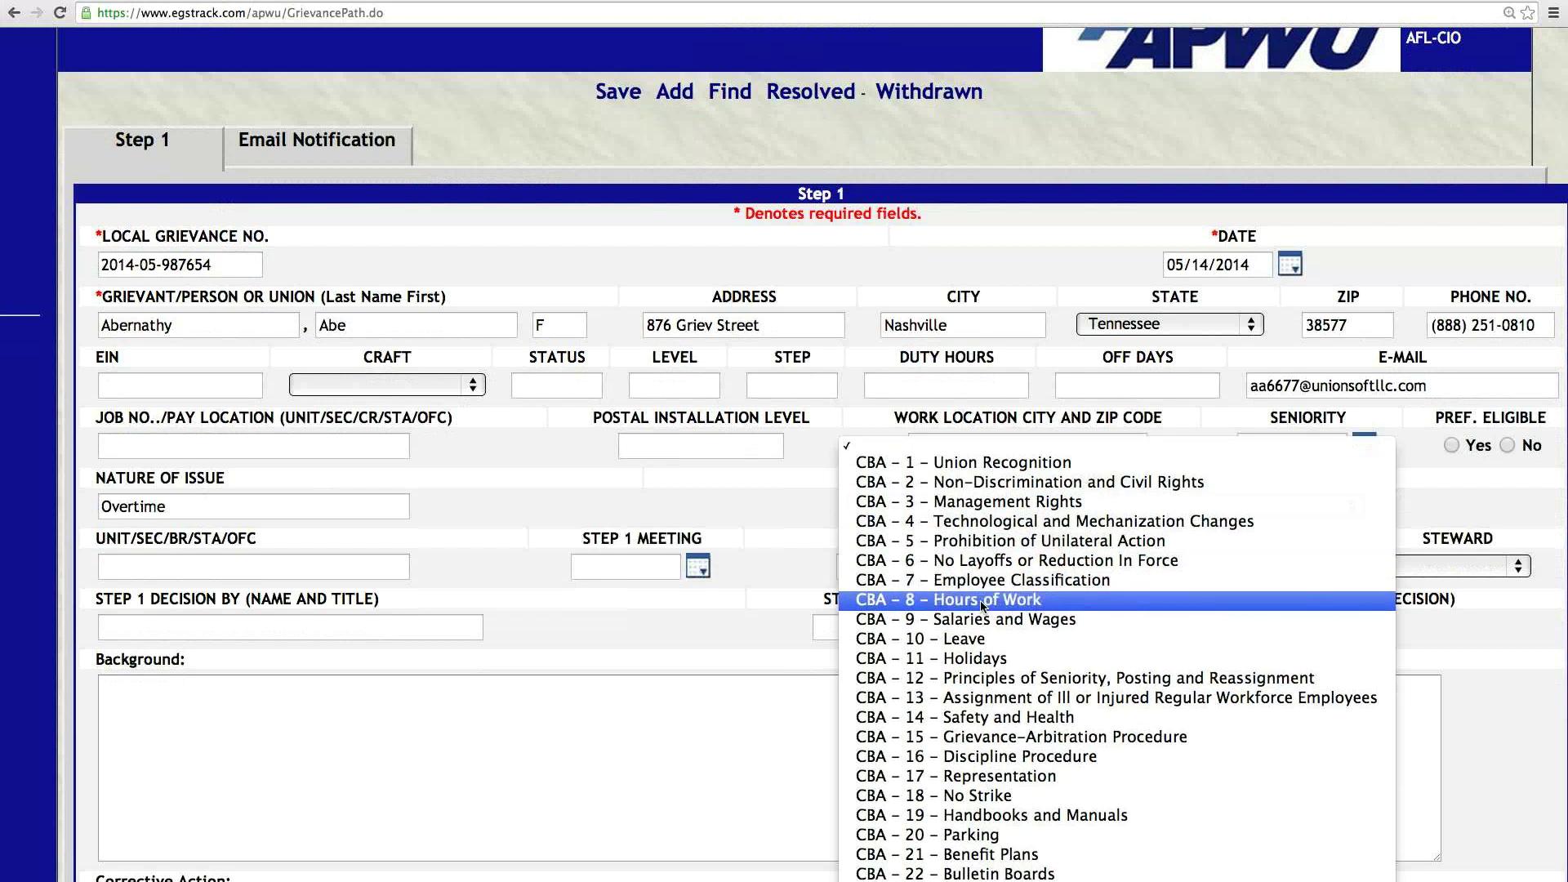
left_click(984, 606)
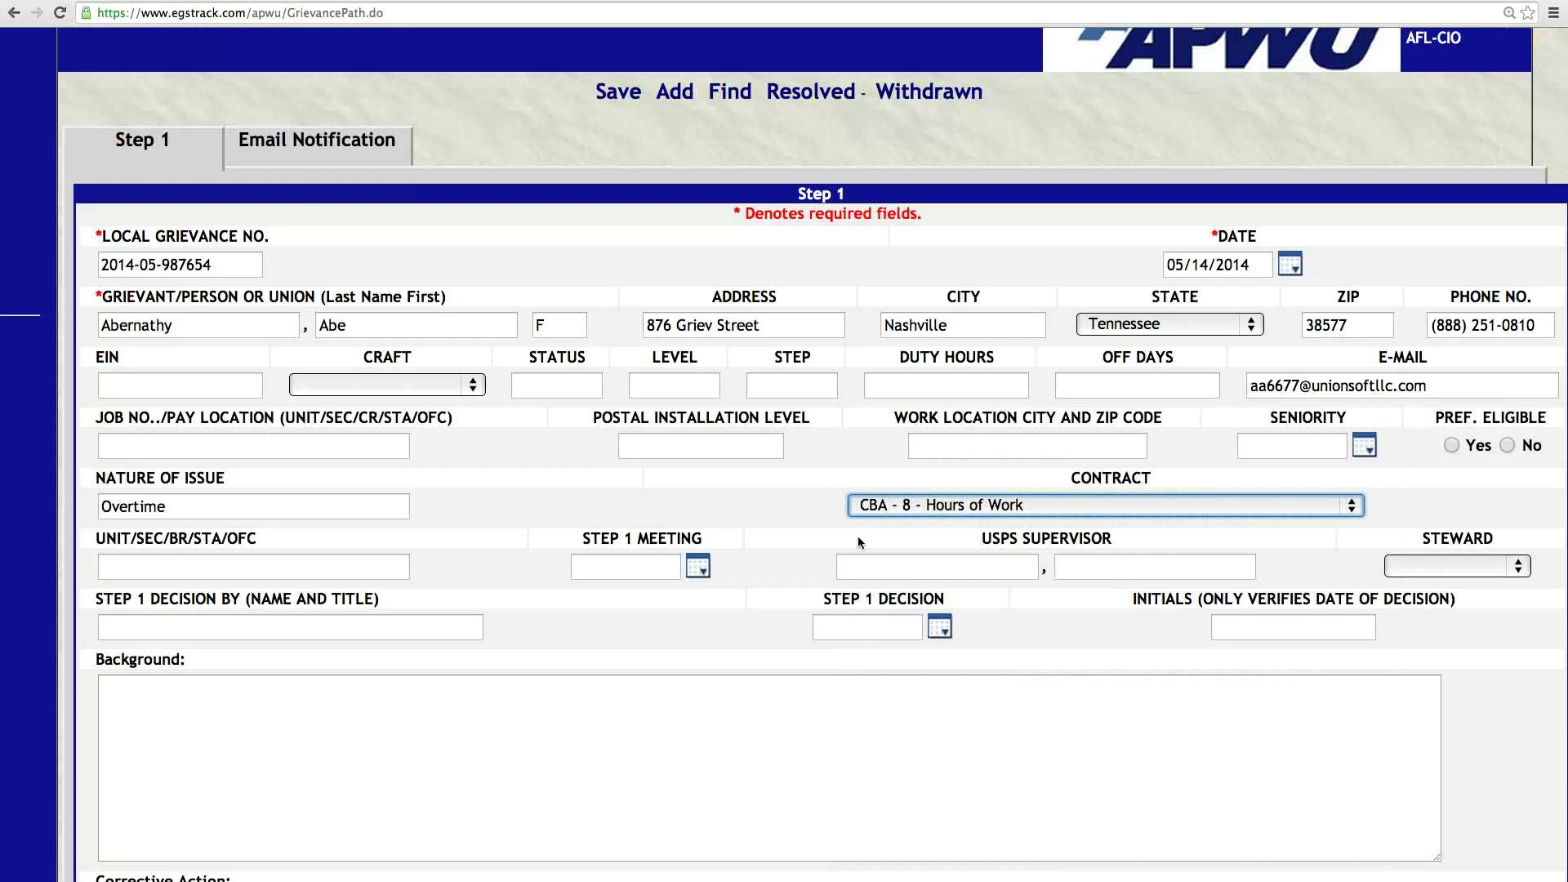
scroll(833, 521, "left", 1)
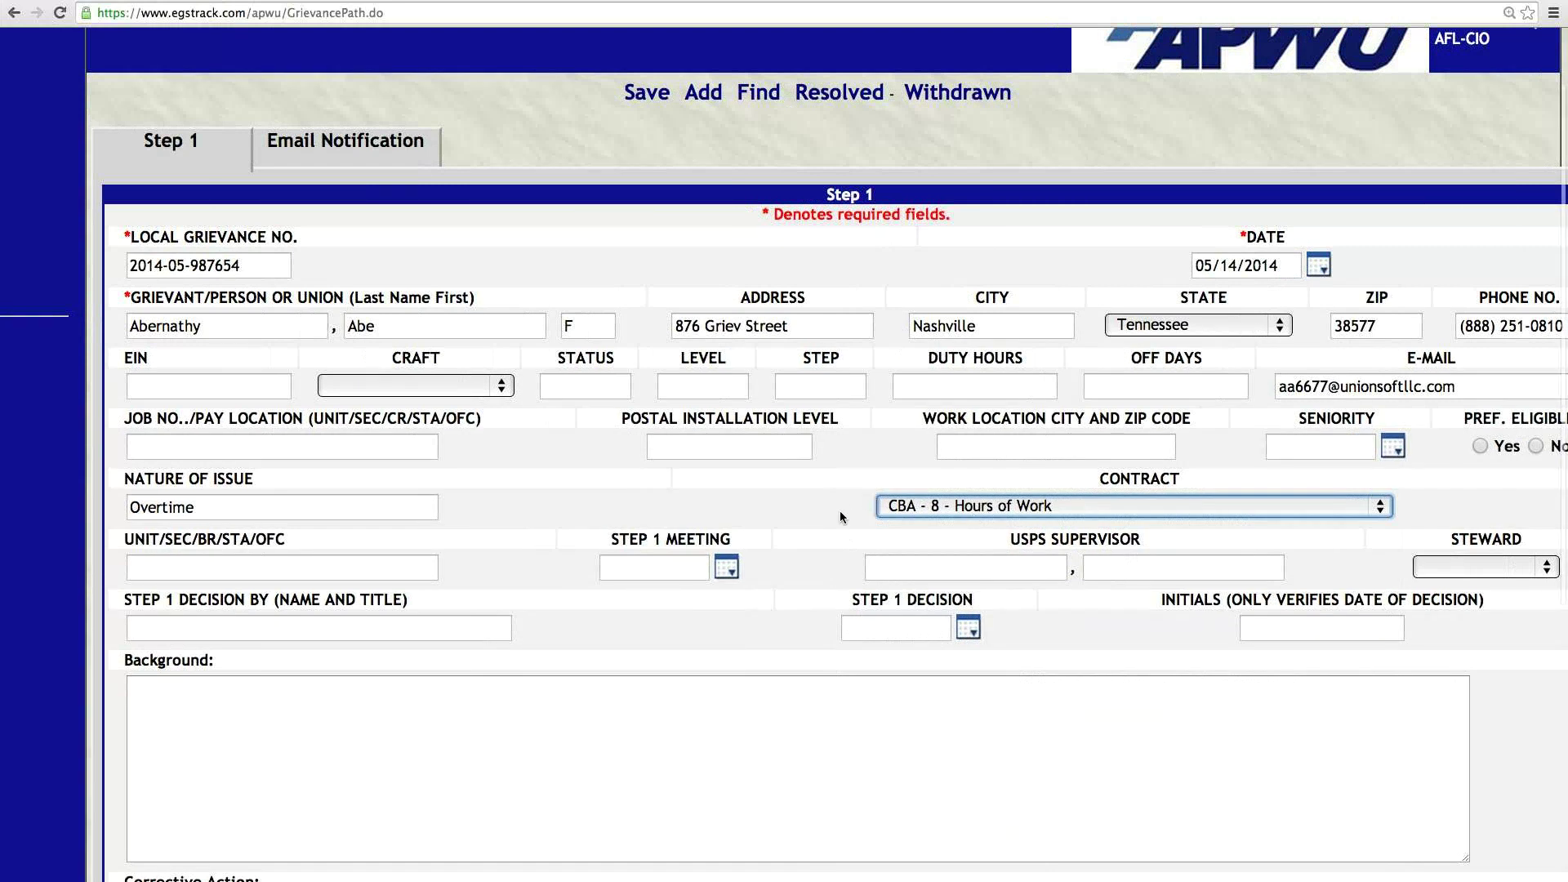
scroll(840, 511, "left", 1)
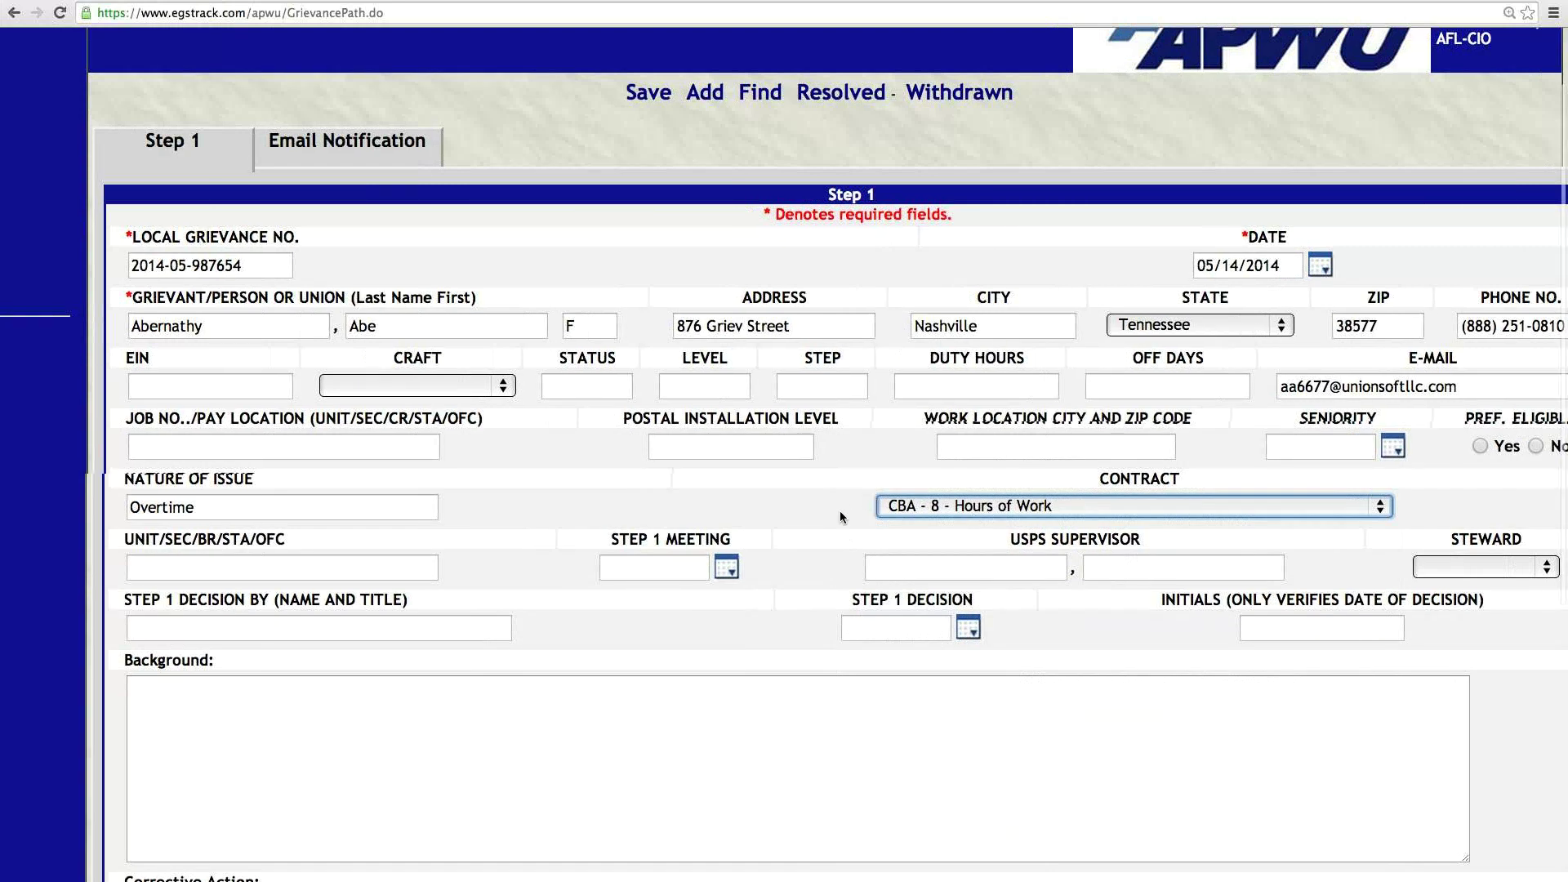
- Set the Step 1 meeting date to 05/20/2014
left_click(201, 566)
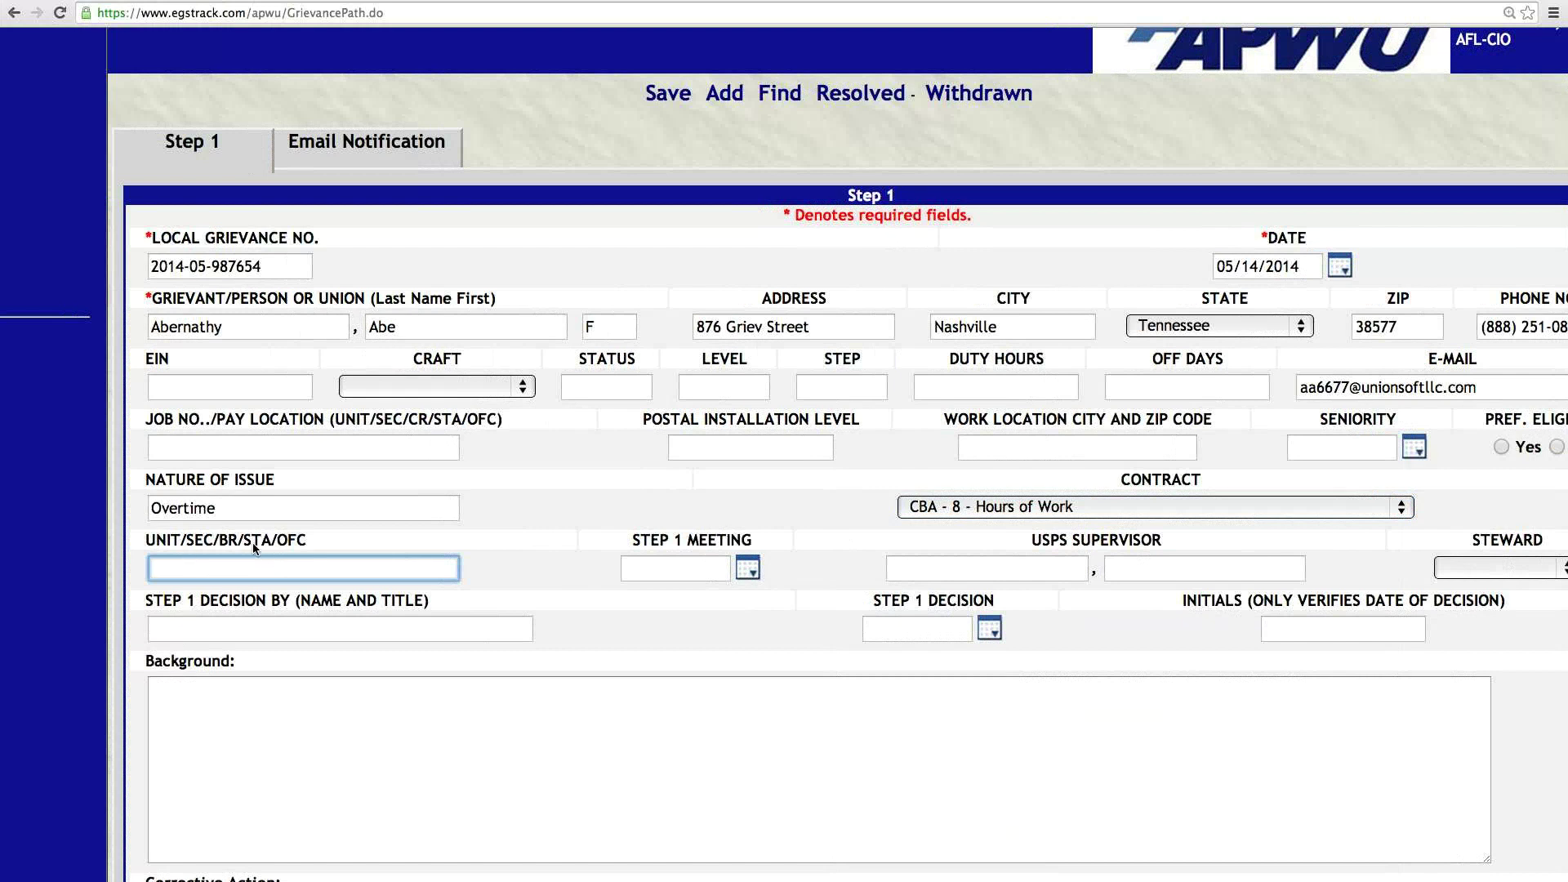
left_click(746, 567)
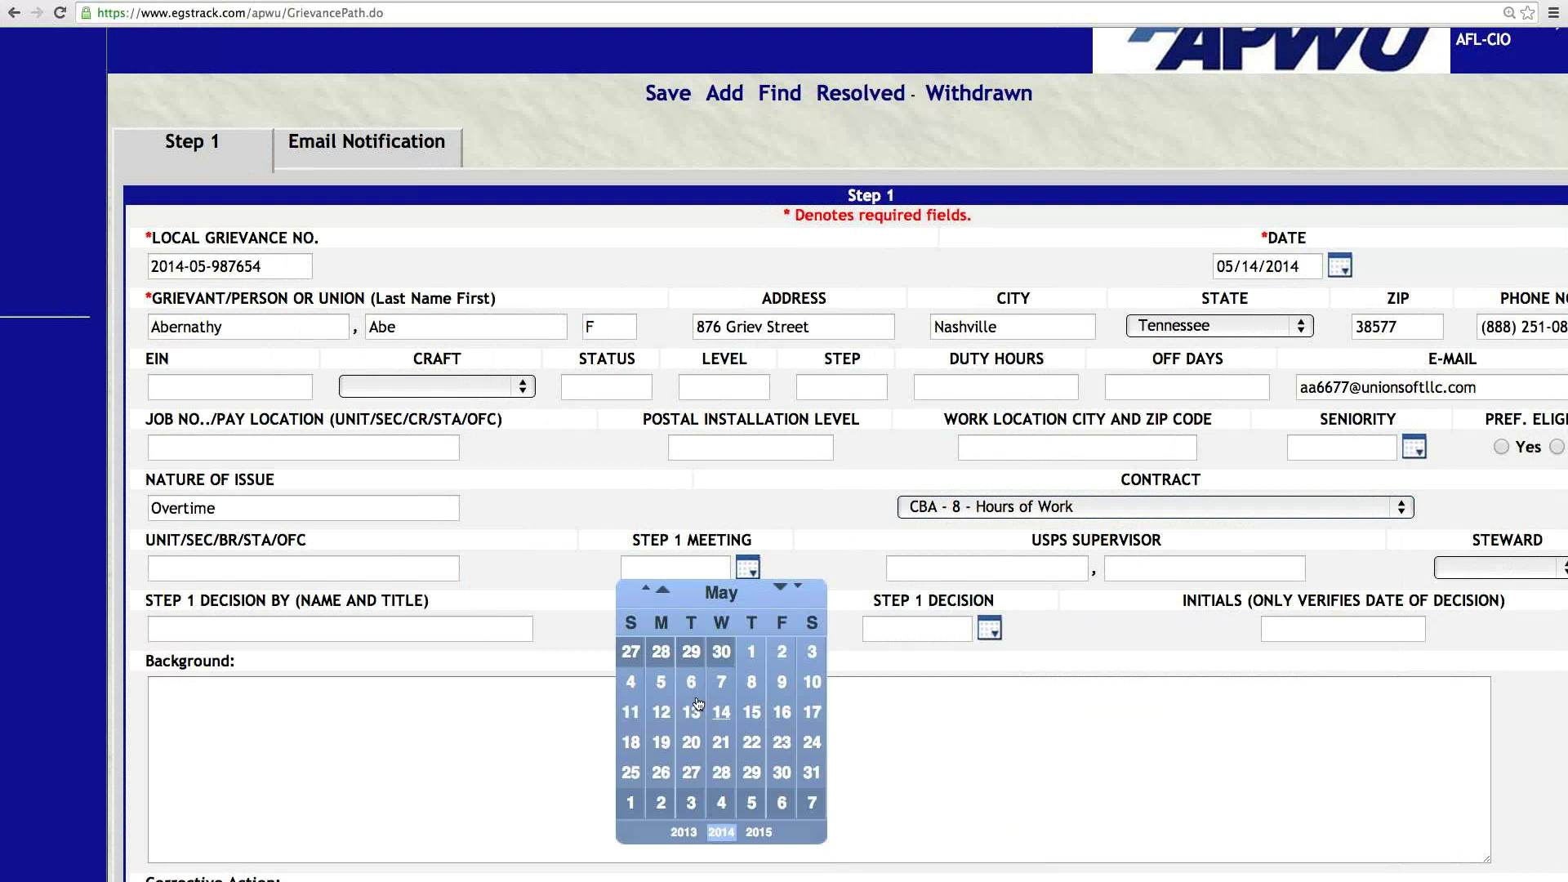
left_click(691, 744)
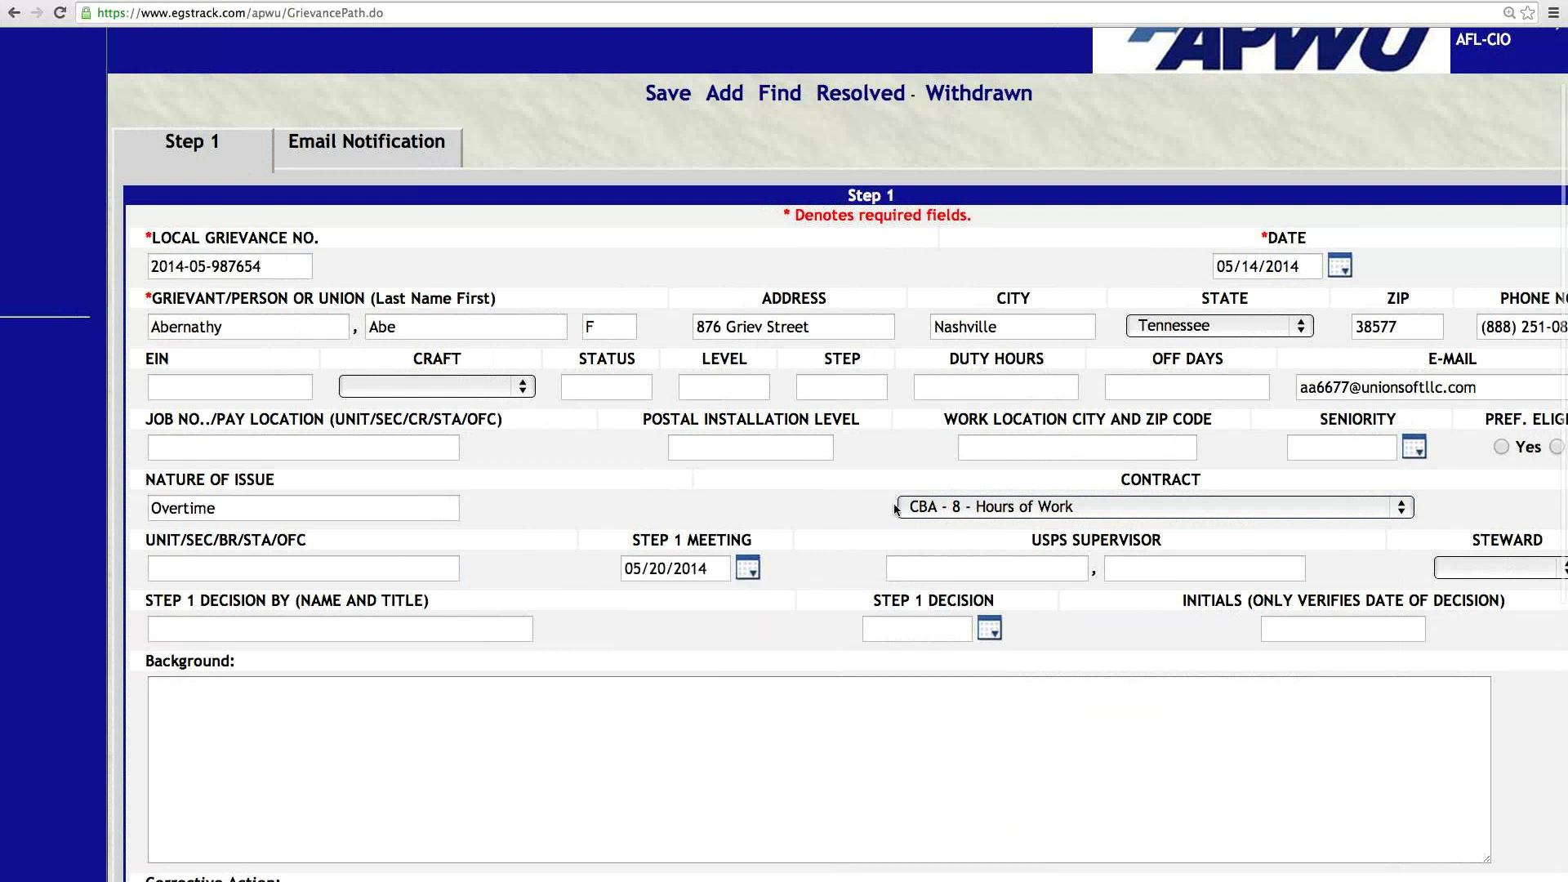
scroll(896, 508, "right", 2)
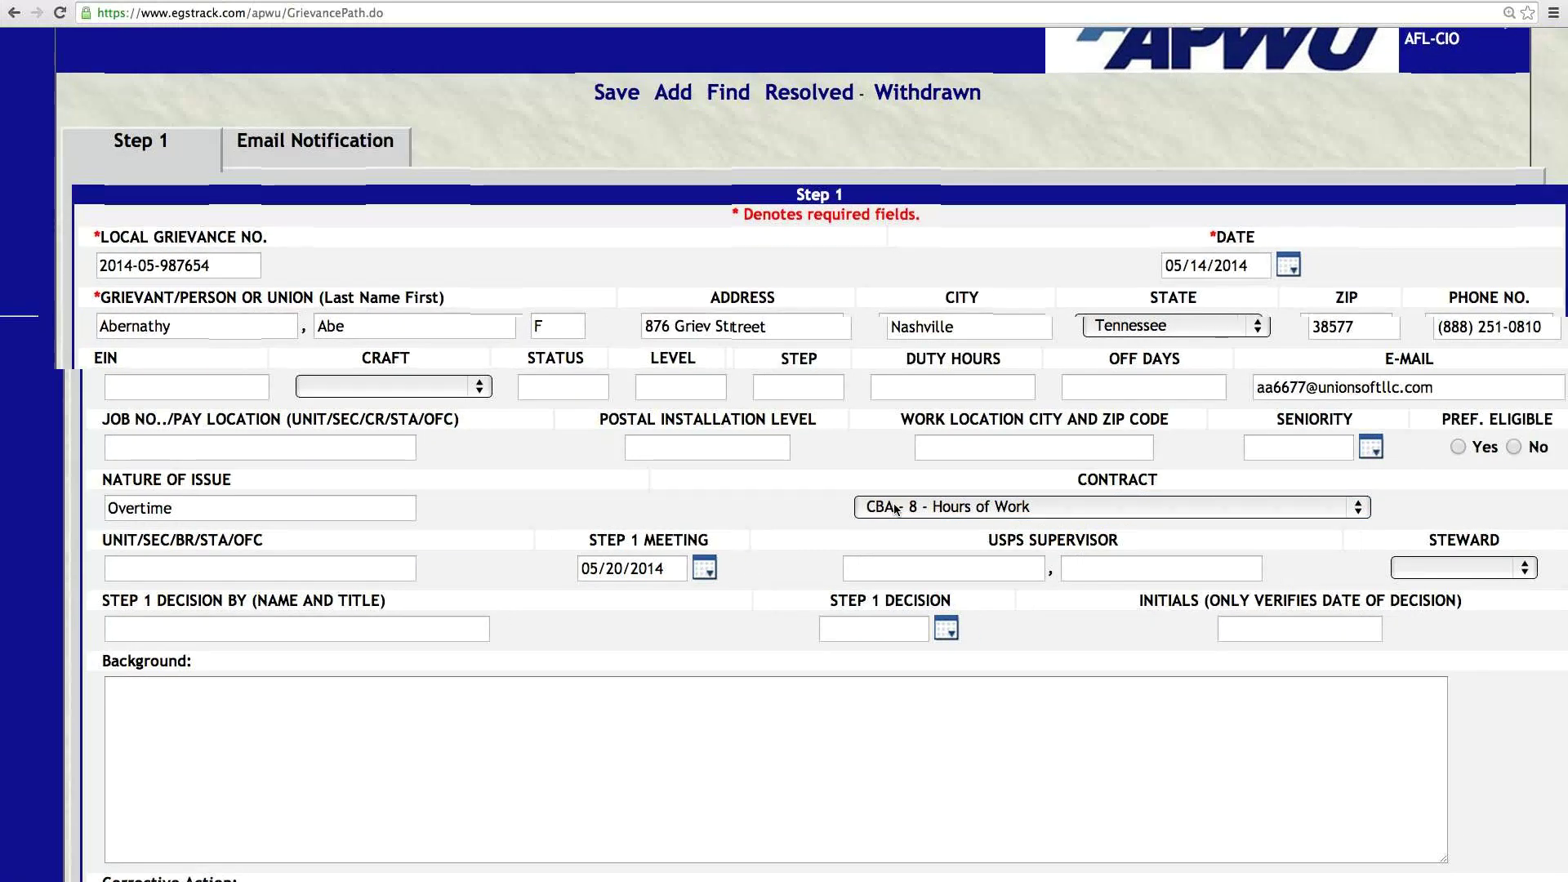
- Pick the steward from the Steward list, then step through the Decision By and Initials fields
left_click(1160, 568)
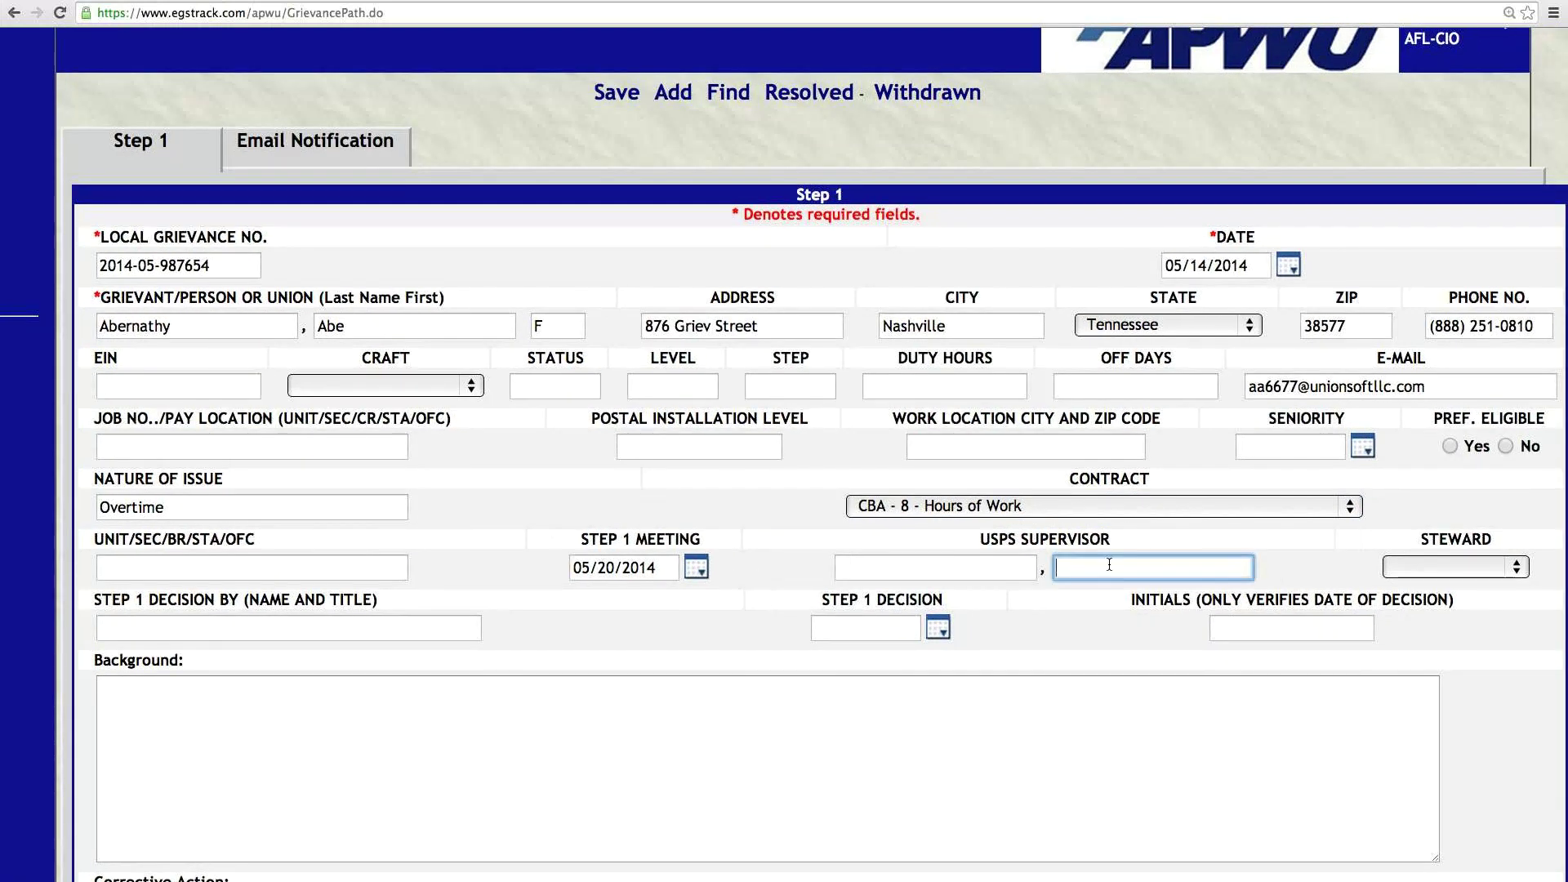
left_click(1513, 567)
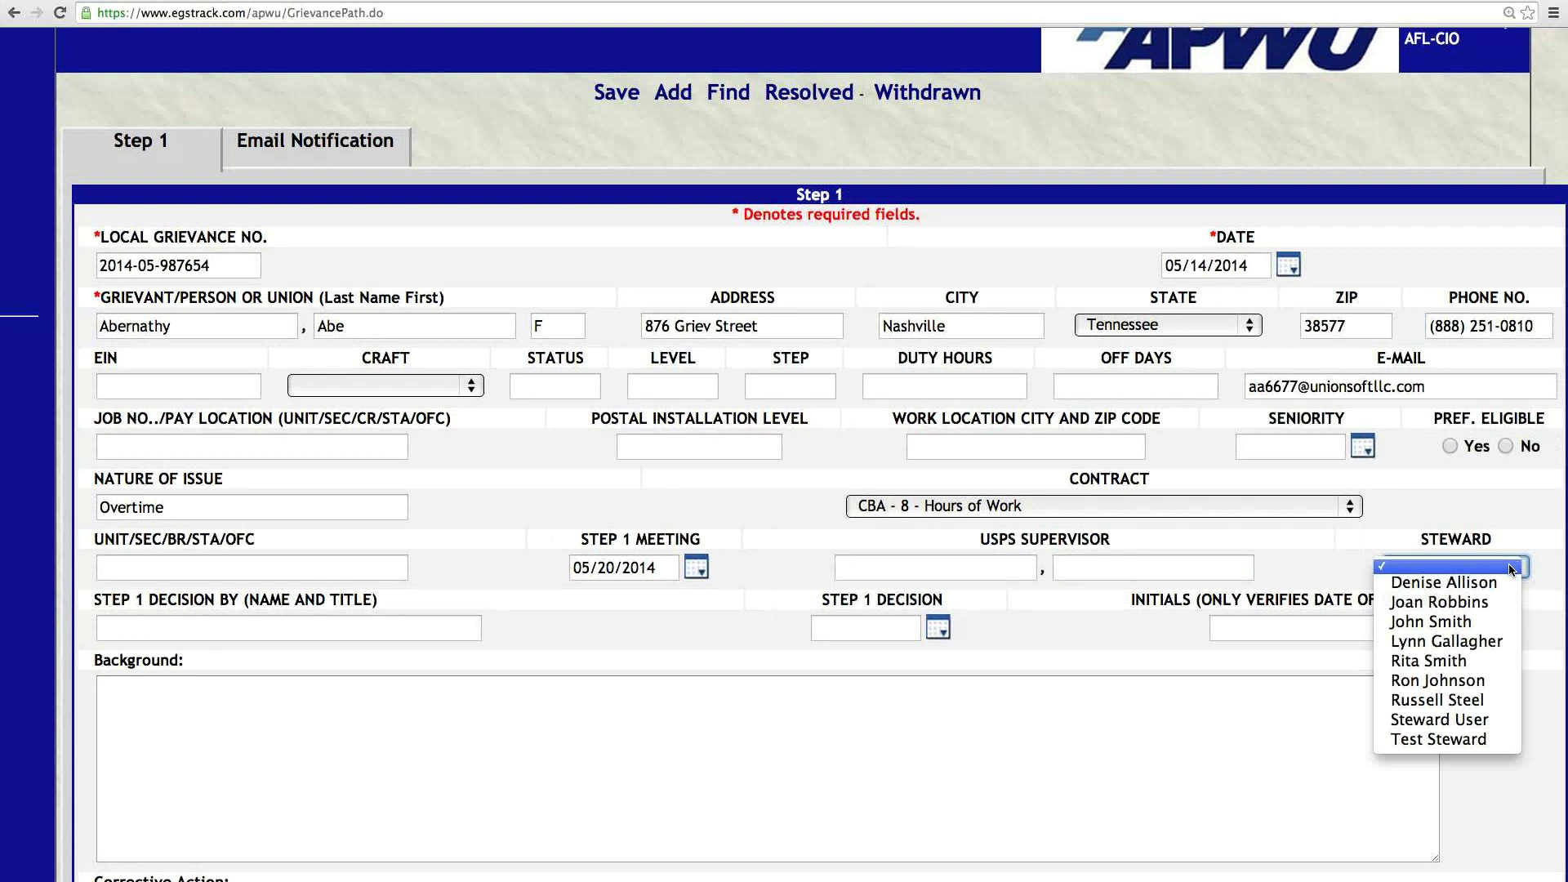
left_click(1462, 625)
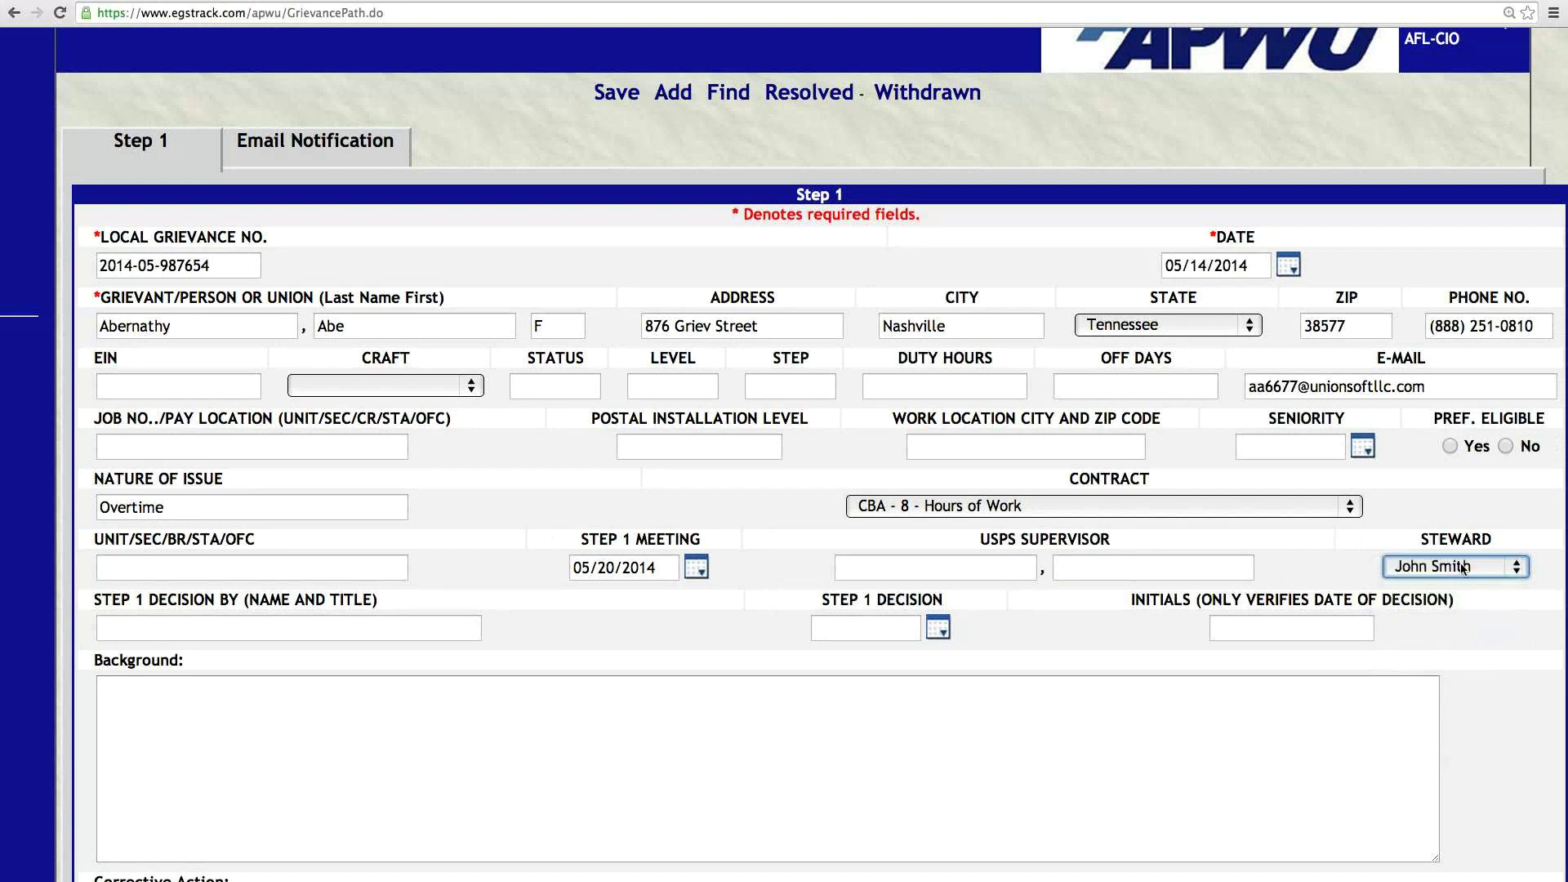
left_click(1498, 571)
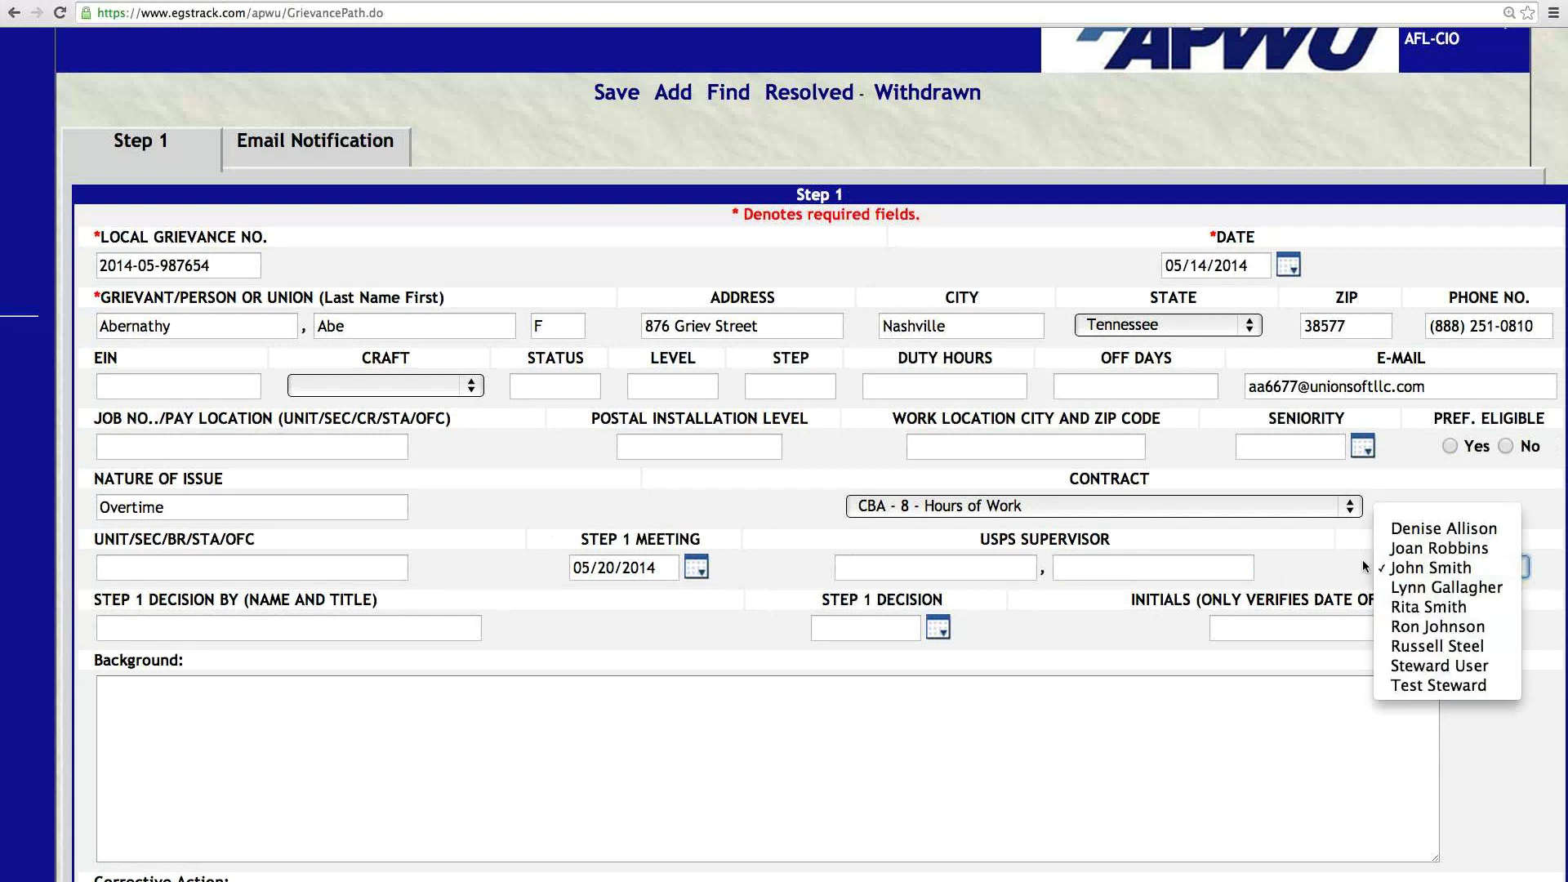
left_click(1323, 562)
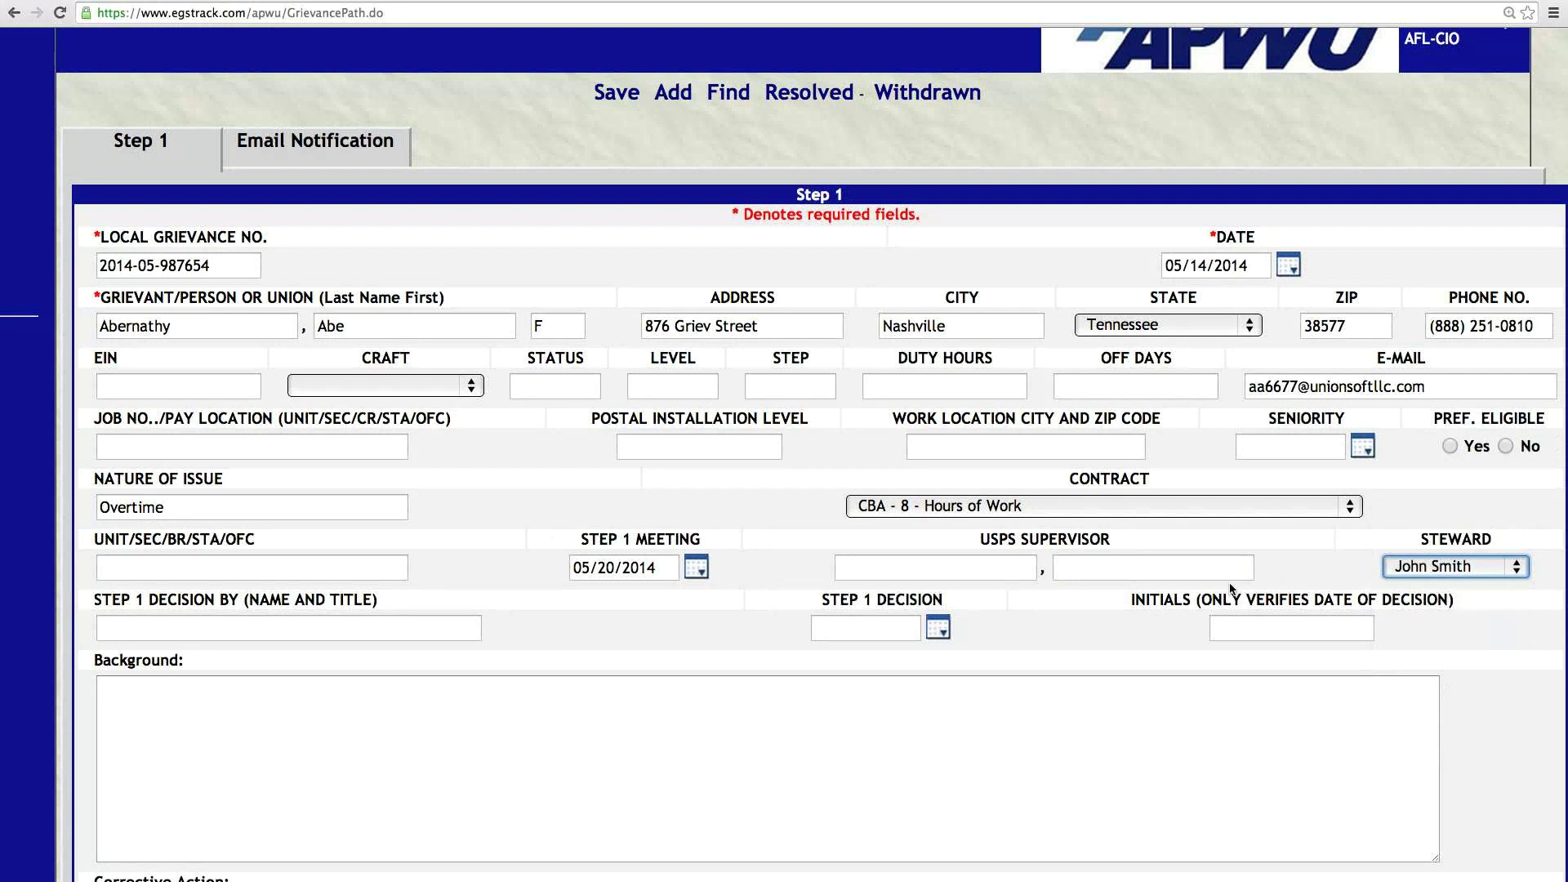
left_click(209, 626)
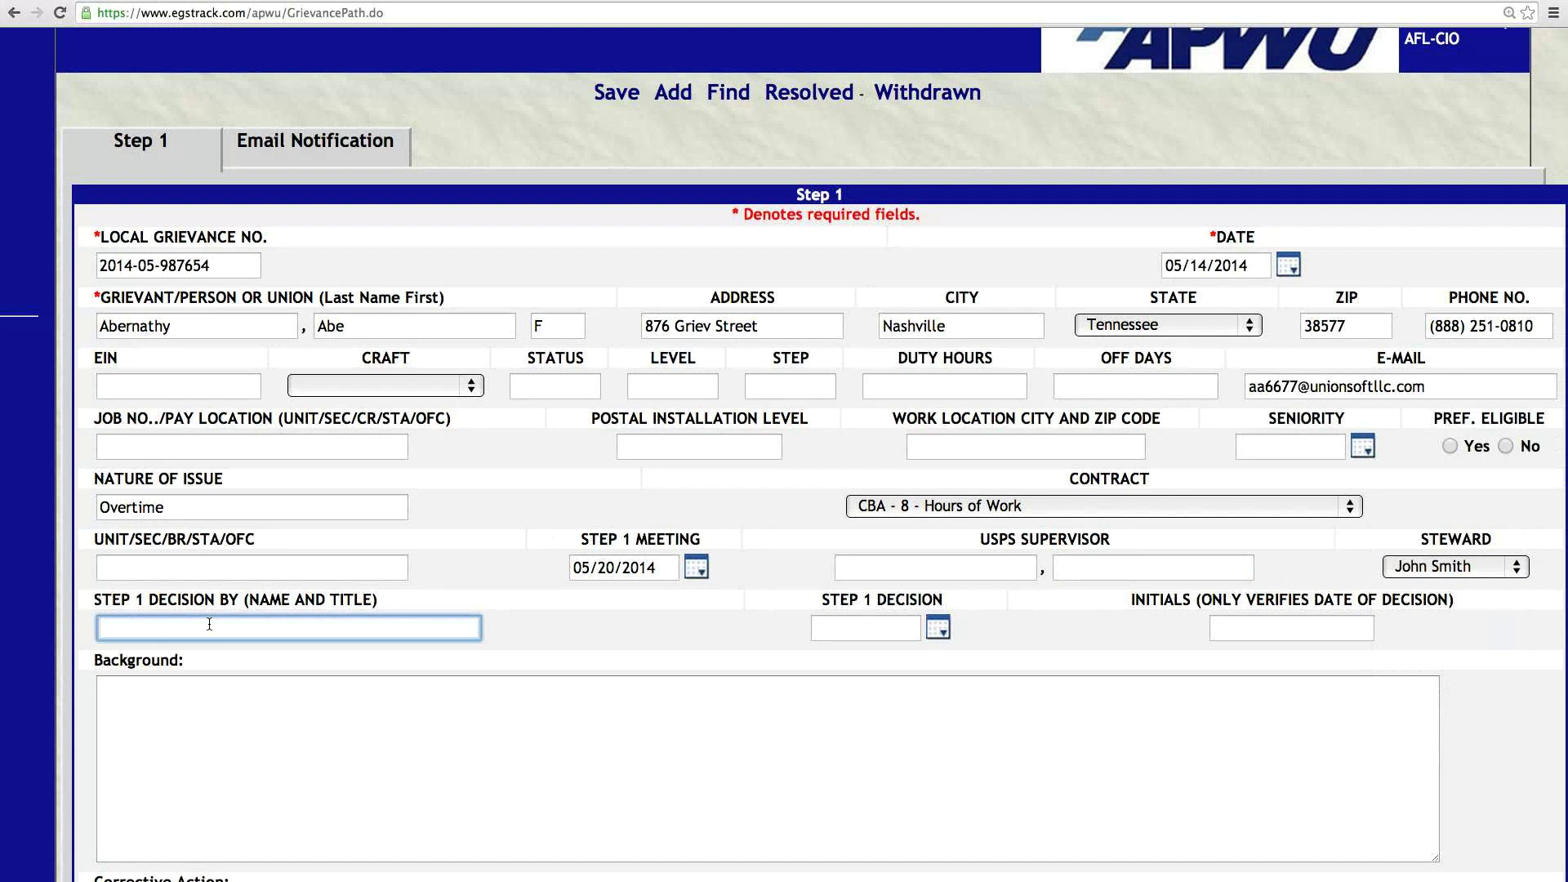
left_click(939, 628)
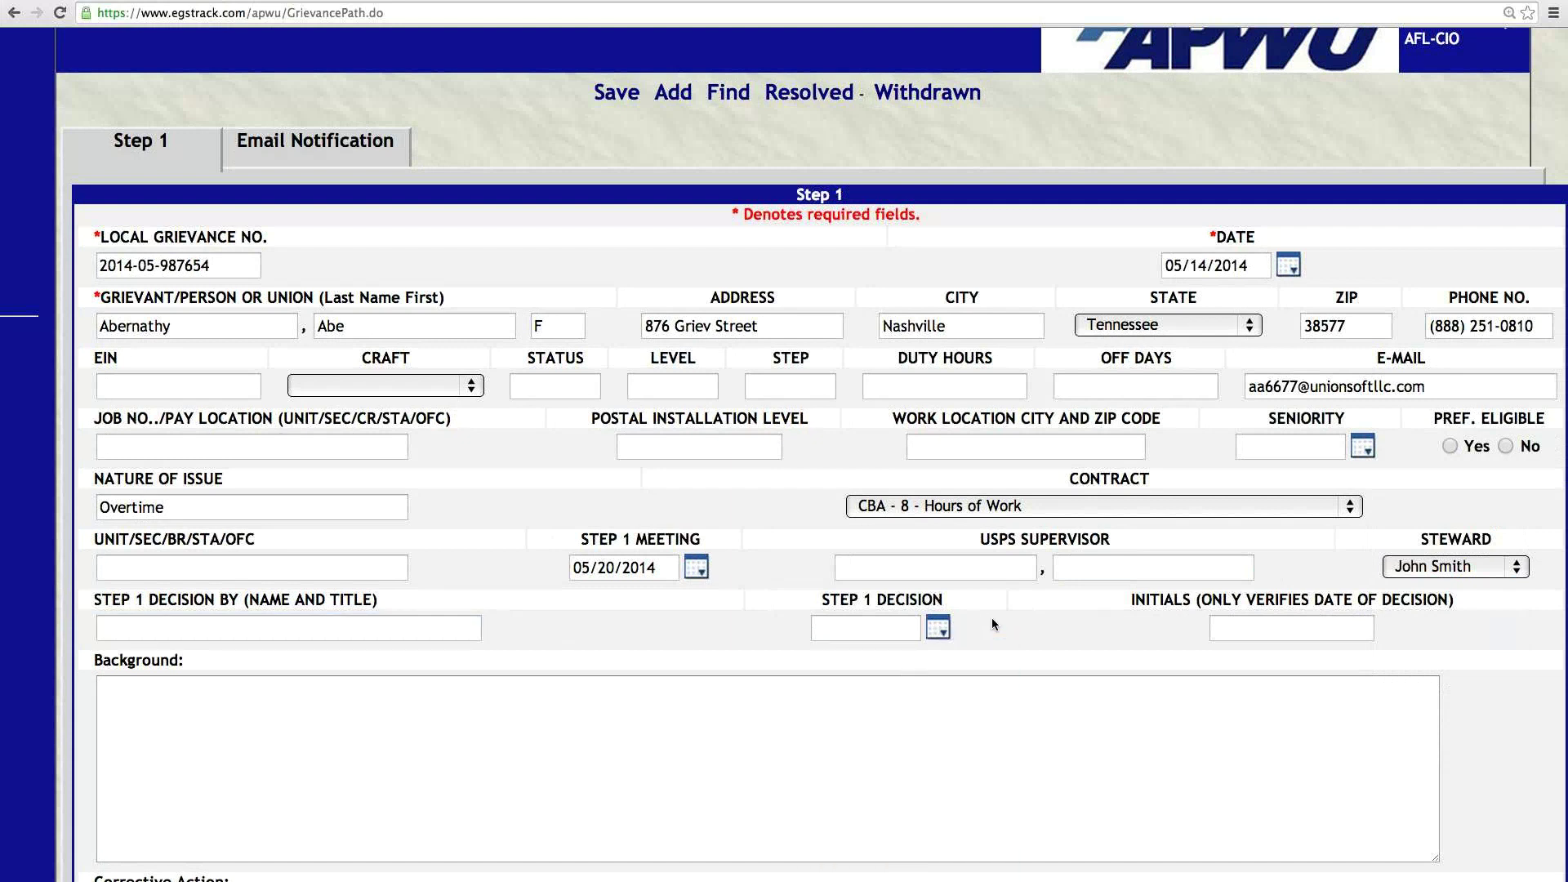
left_click(1265, 626)
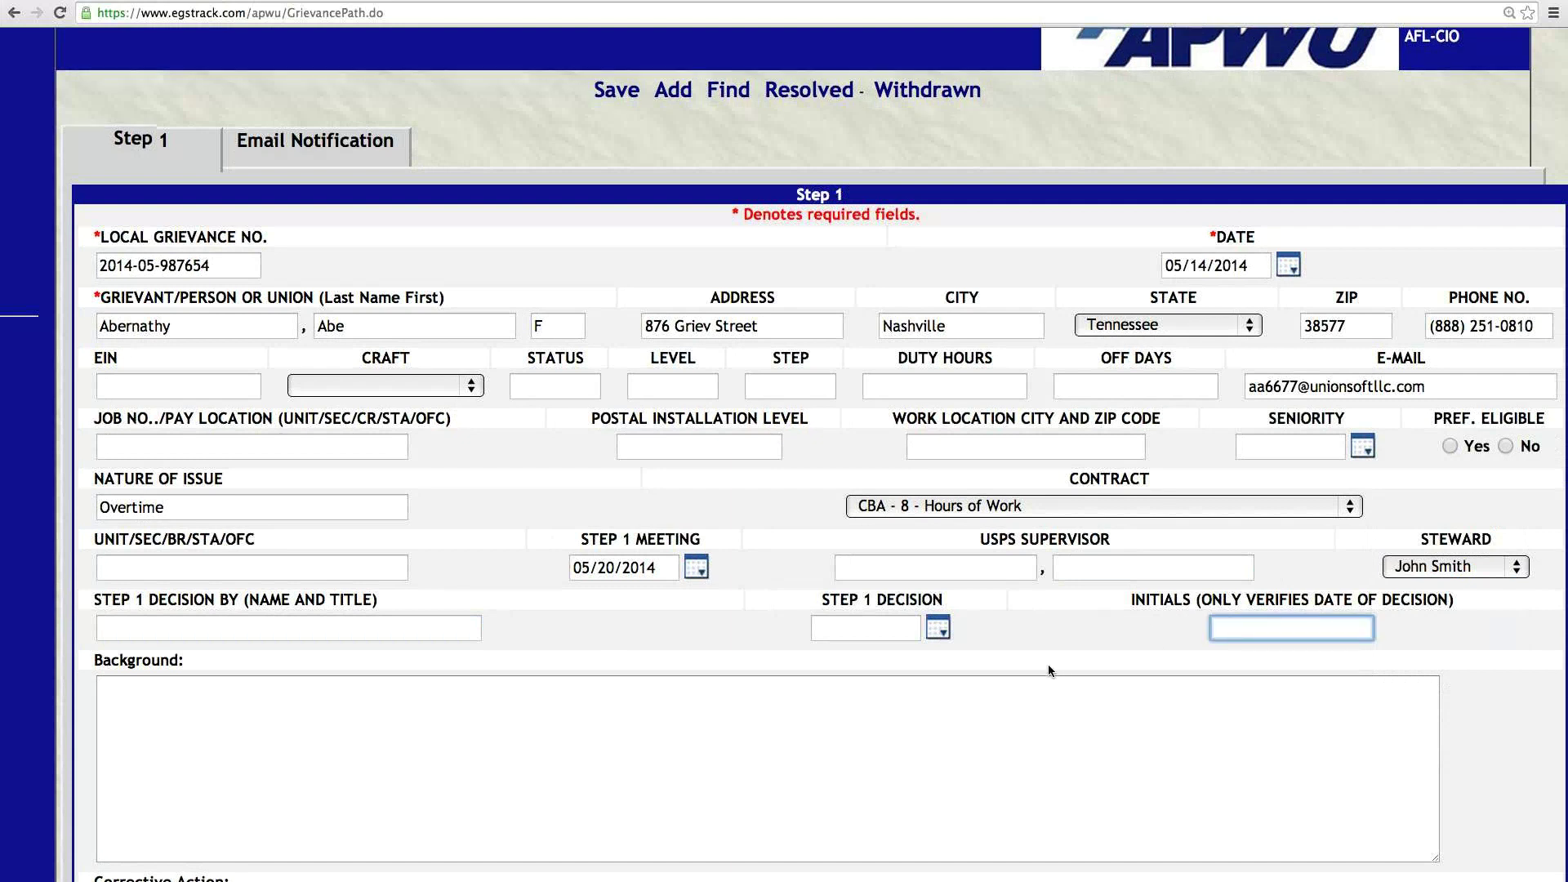
- Type 'Background info goes here.' into the Background box
scroll(1048, 664, "down", 3)
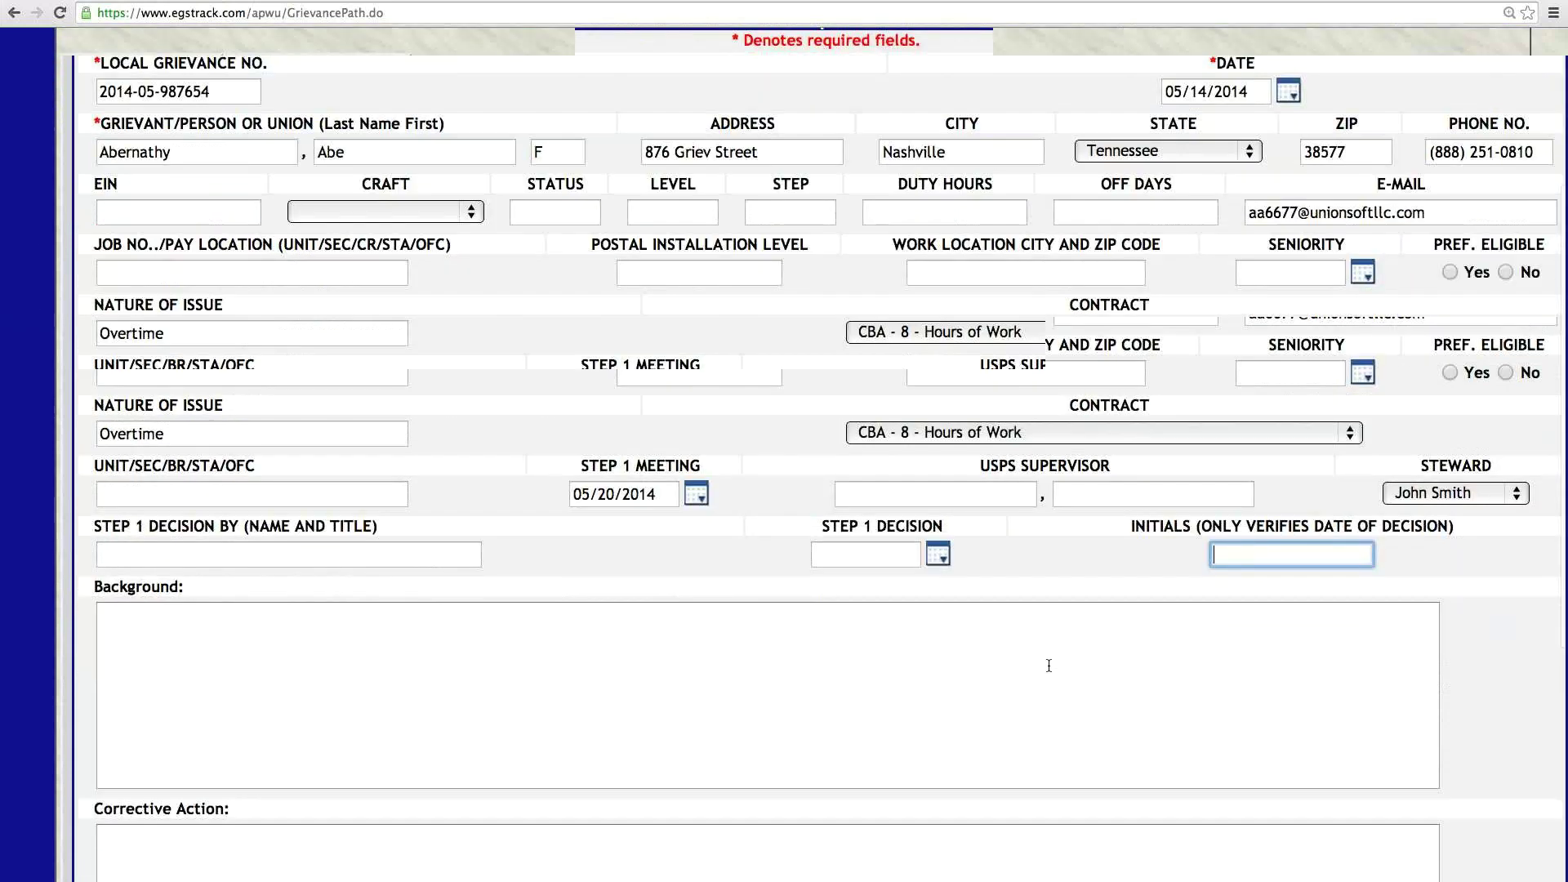
scroll(1049, 664, "up", 5)
scroll(1049, 665, "down", 3)
scroll(1049, 665, "down", 2)
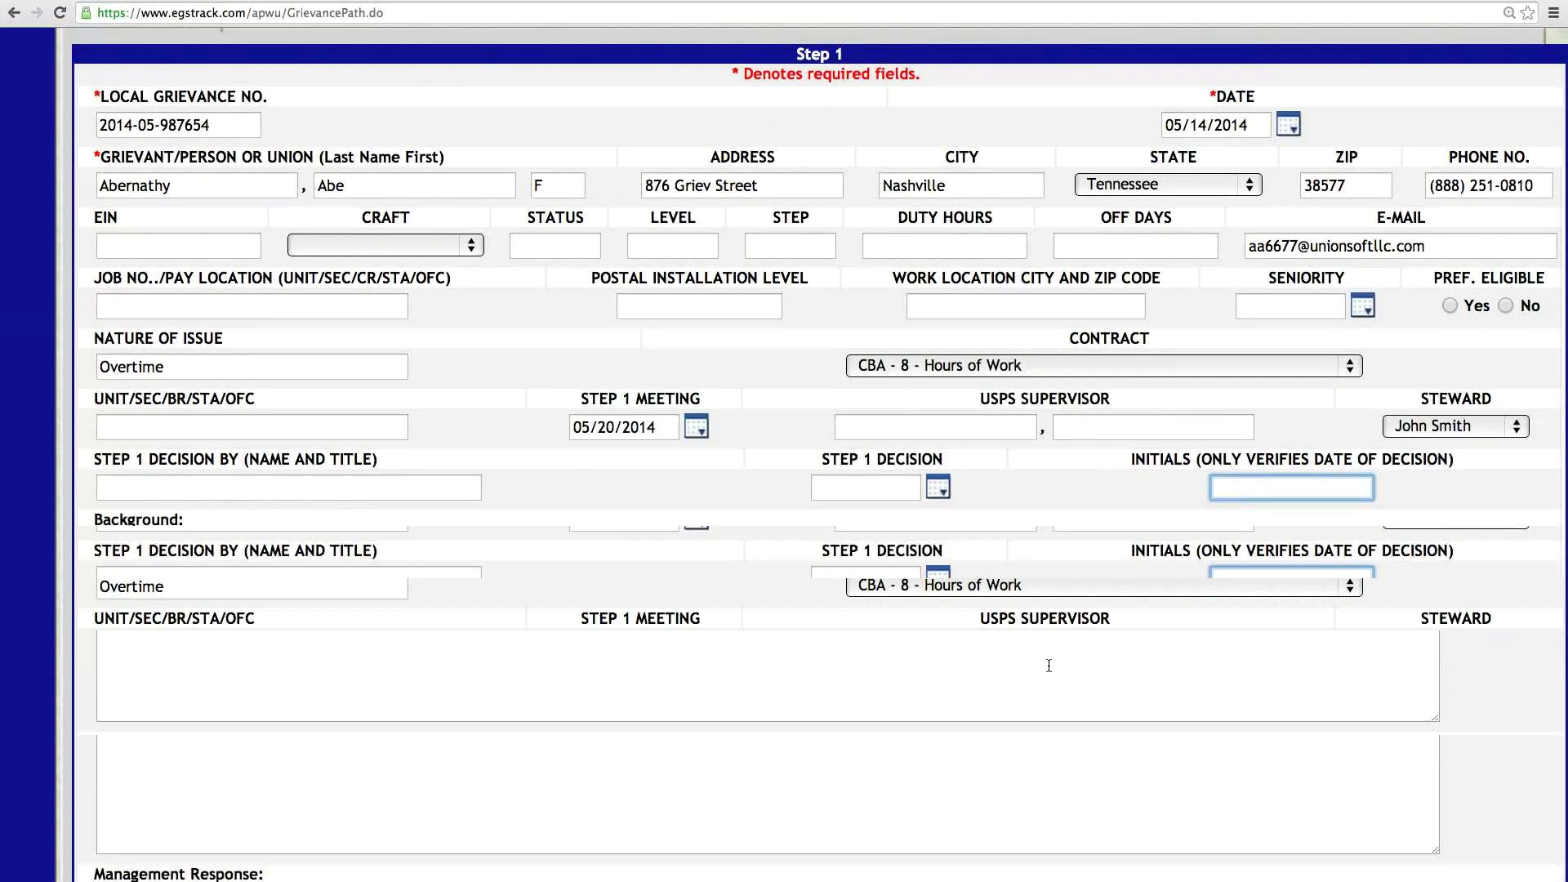
left_click(215, 572)
type("Back")
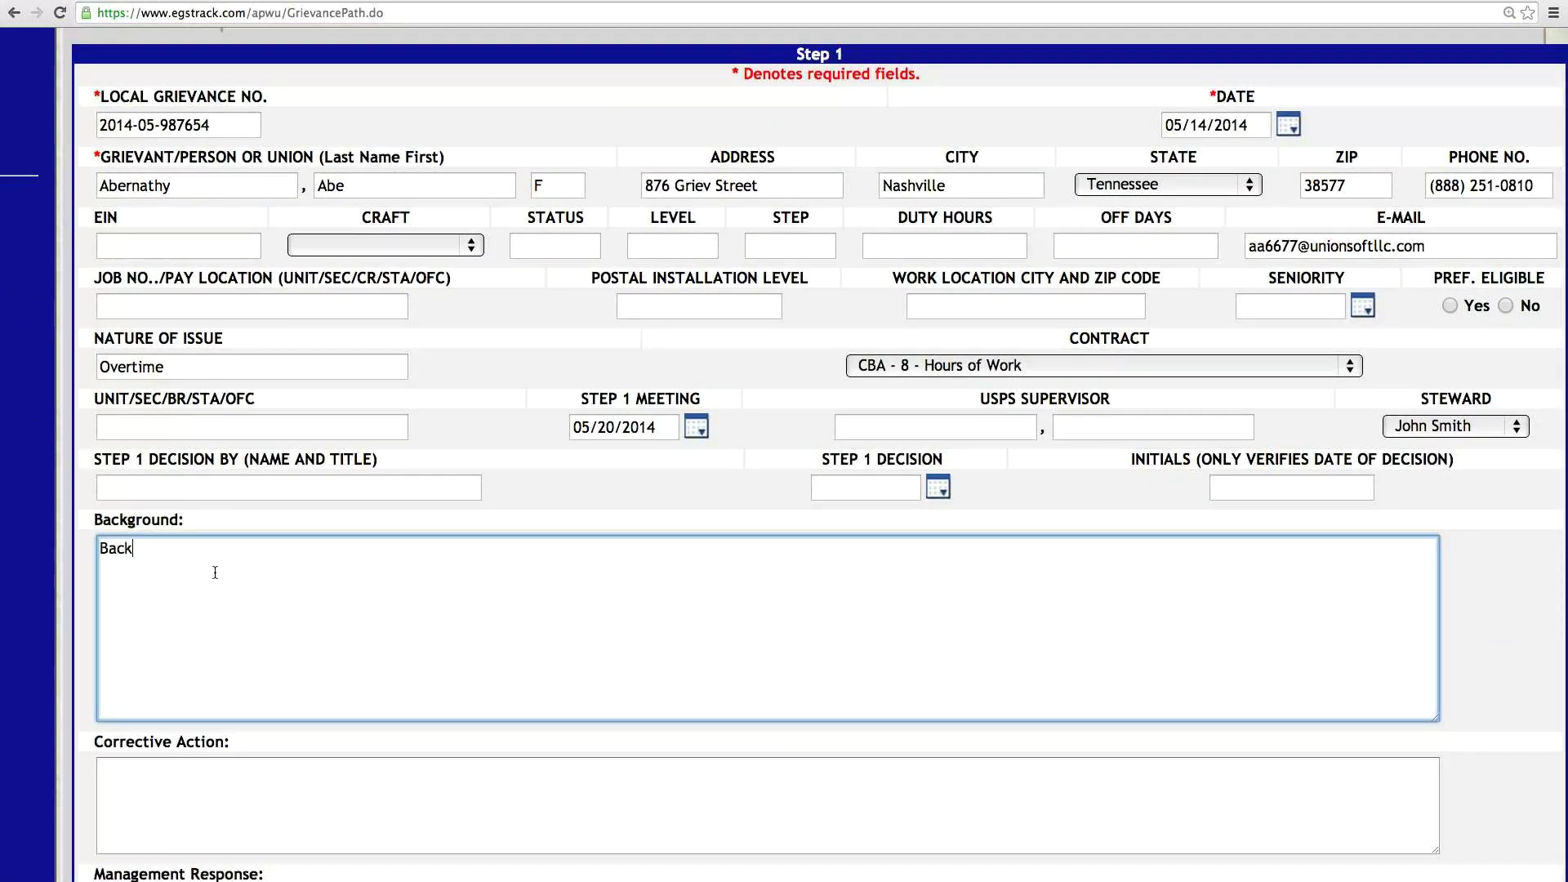
type("ground info goes here.")
scroll(287, 551, "down", 1)
scroll(294, 562, "down", 1)
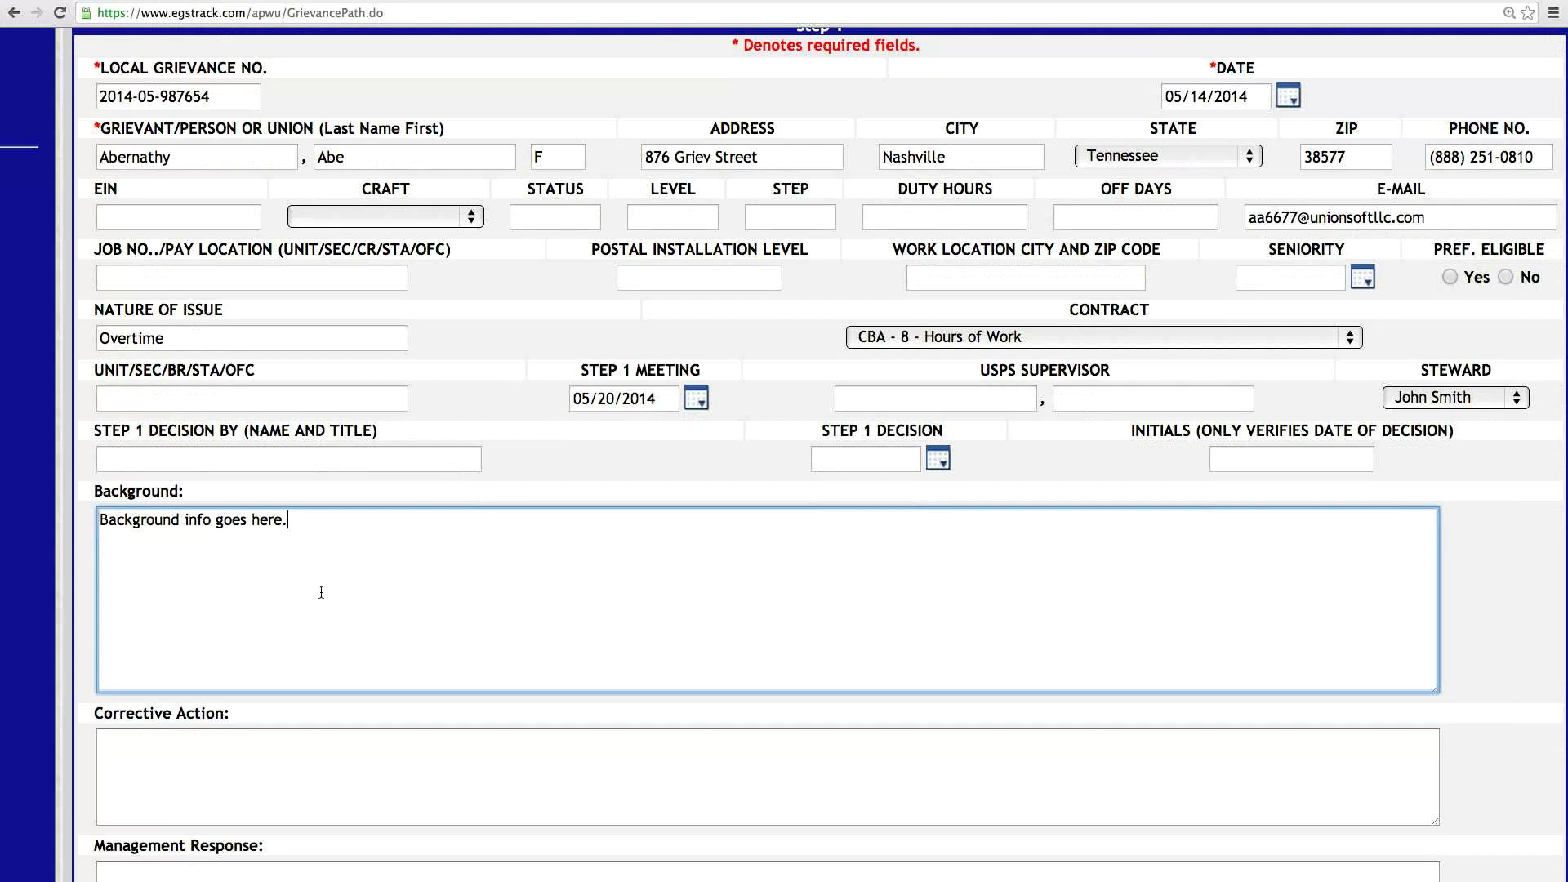
scroll(376, 490, "up", 1)
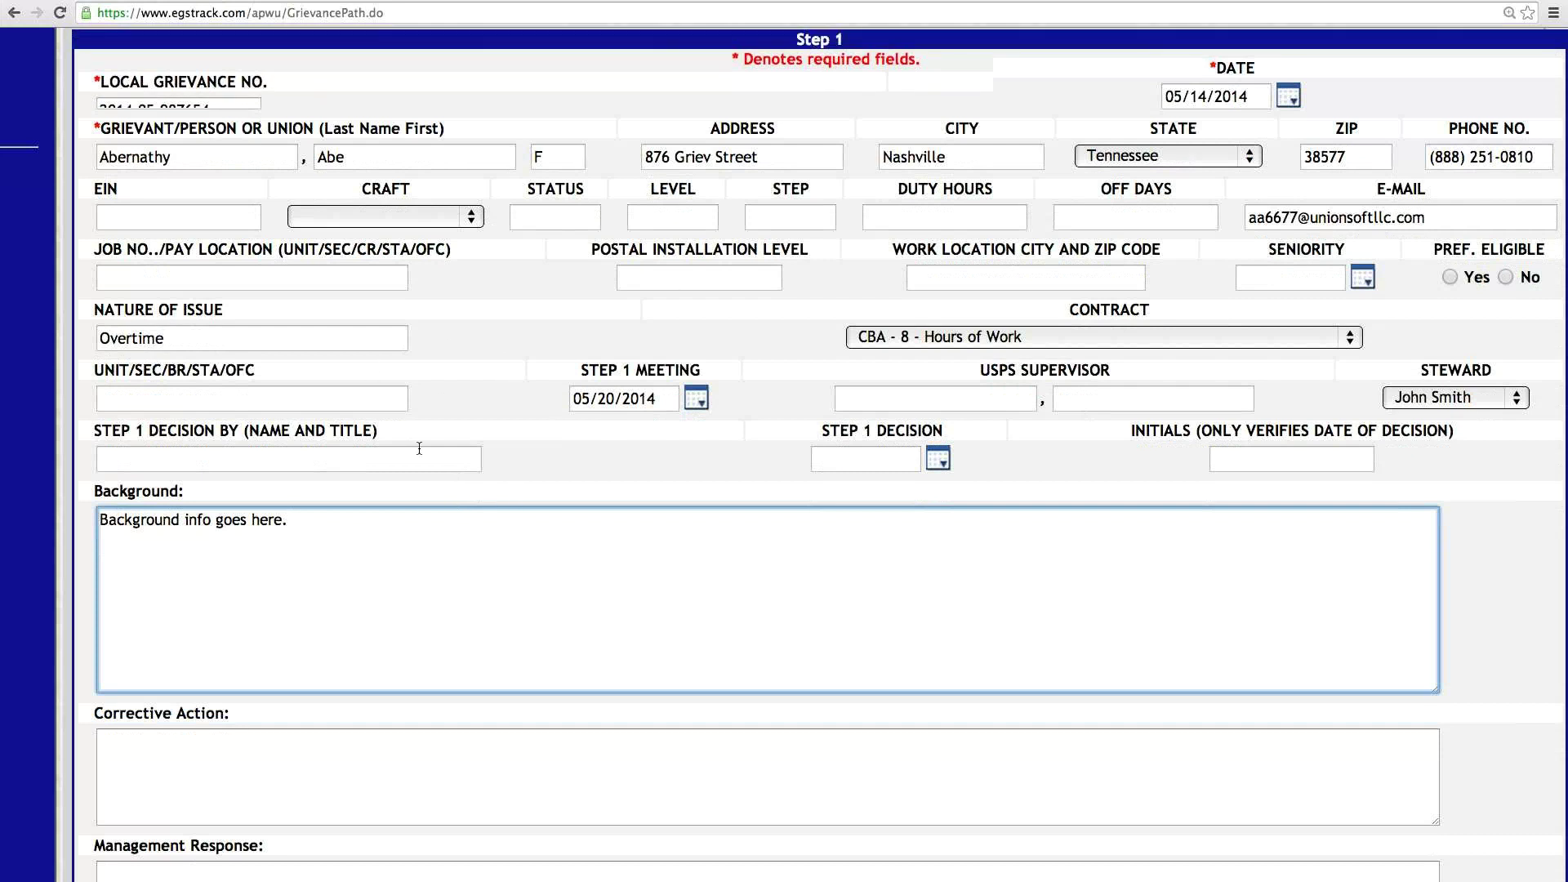
scroll(419, 448, "up", 3)
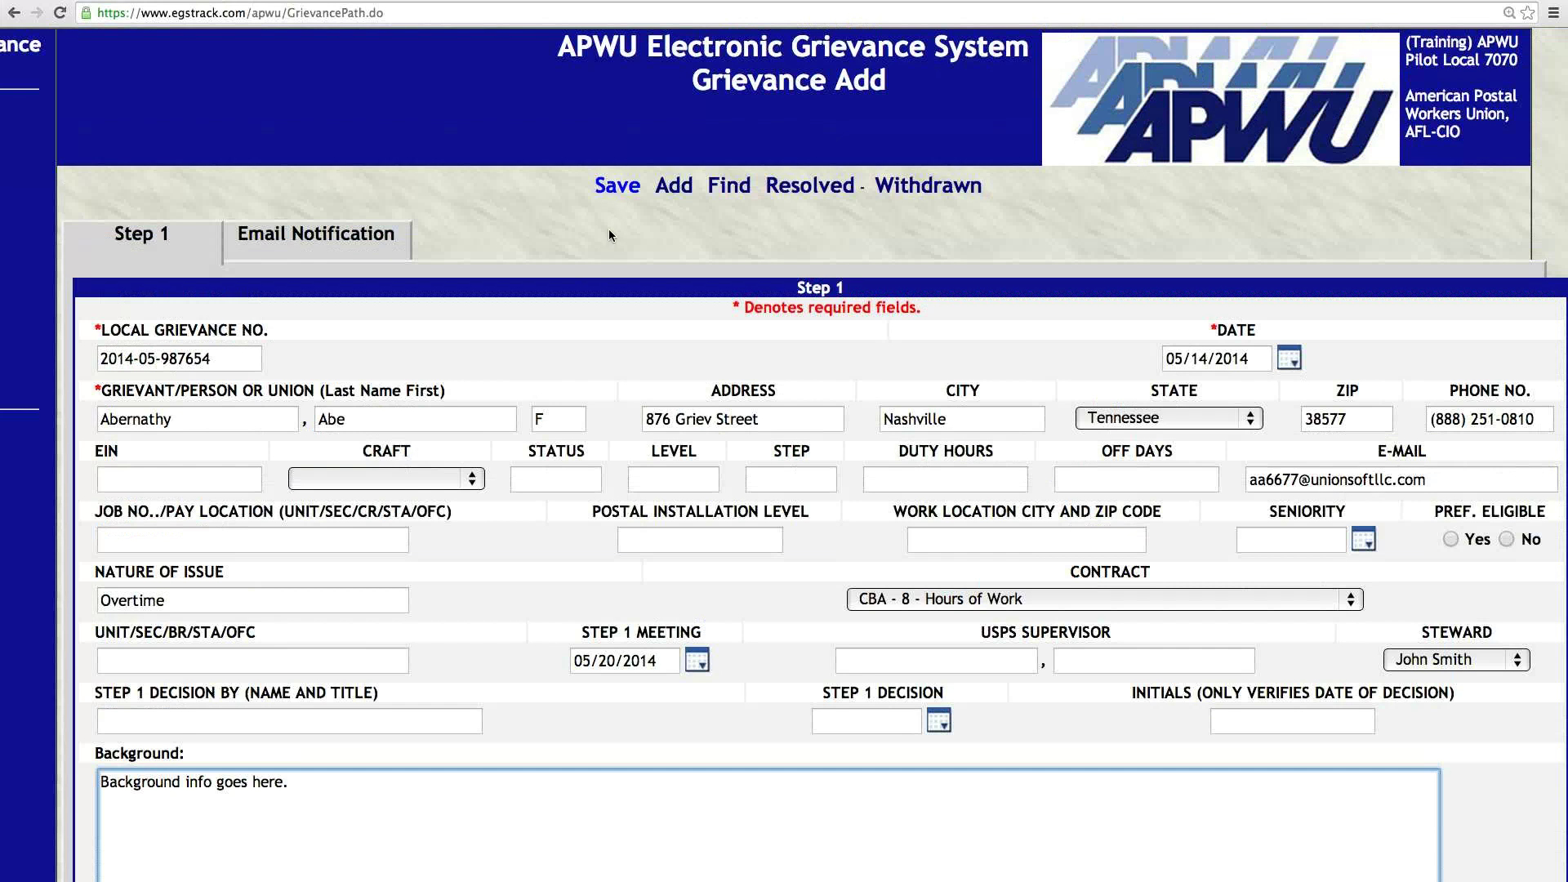
scroll(538, 498, "down", 3)
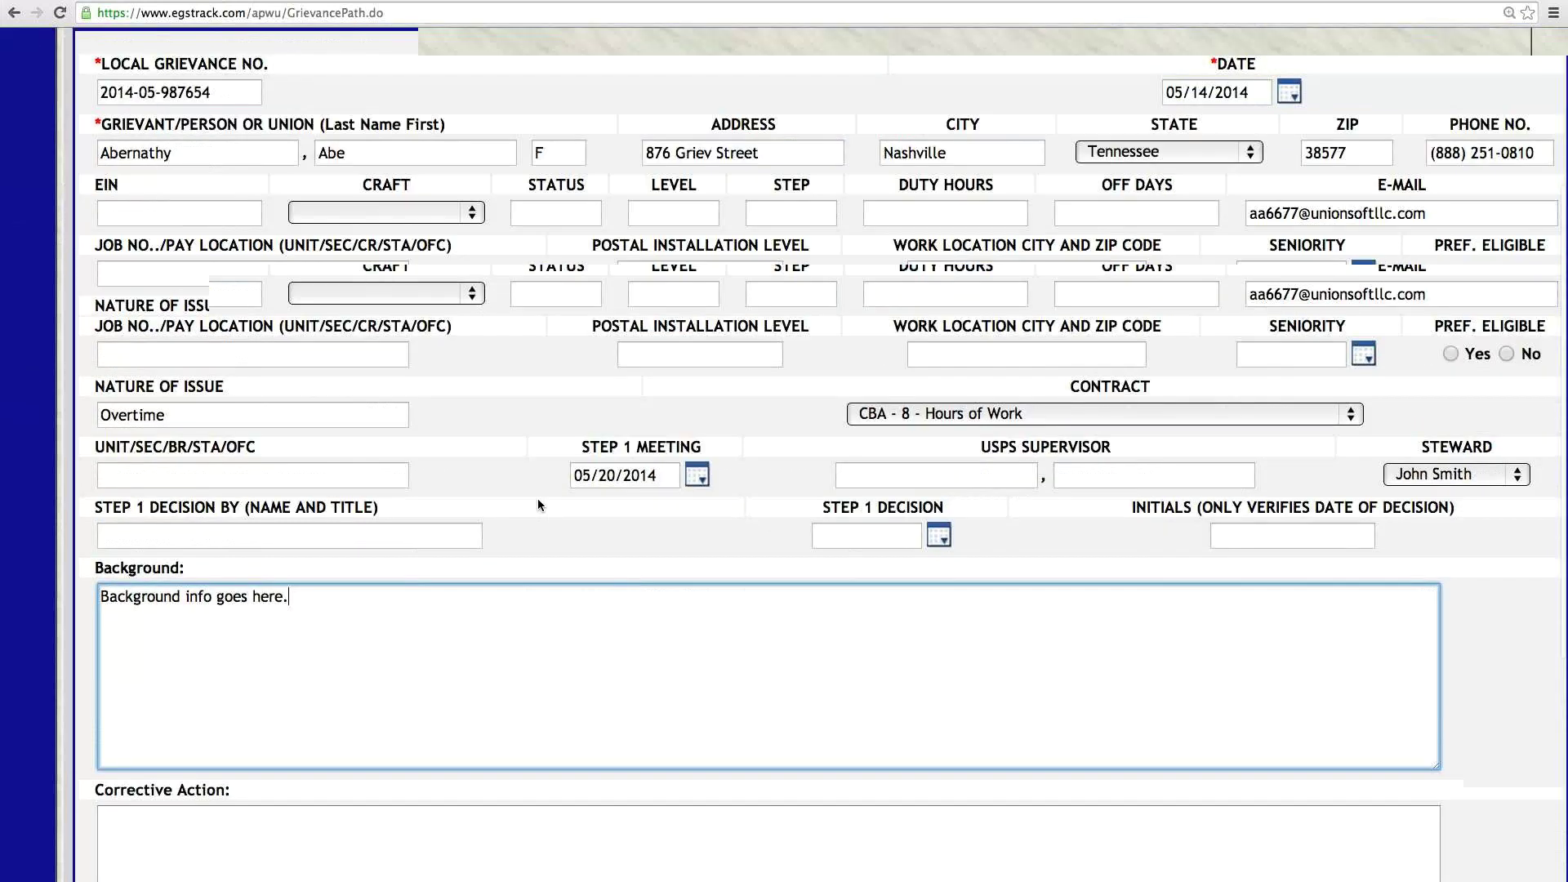
- Enter 'corrective action' as Corrective Action and 'mgr says...' as Management Response
left_click(250, 766)
type("correc")
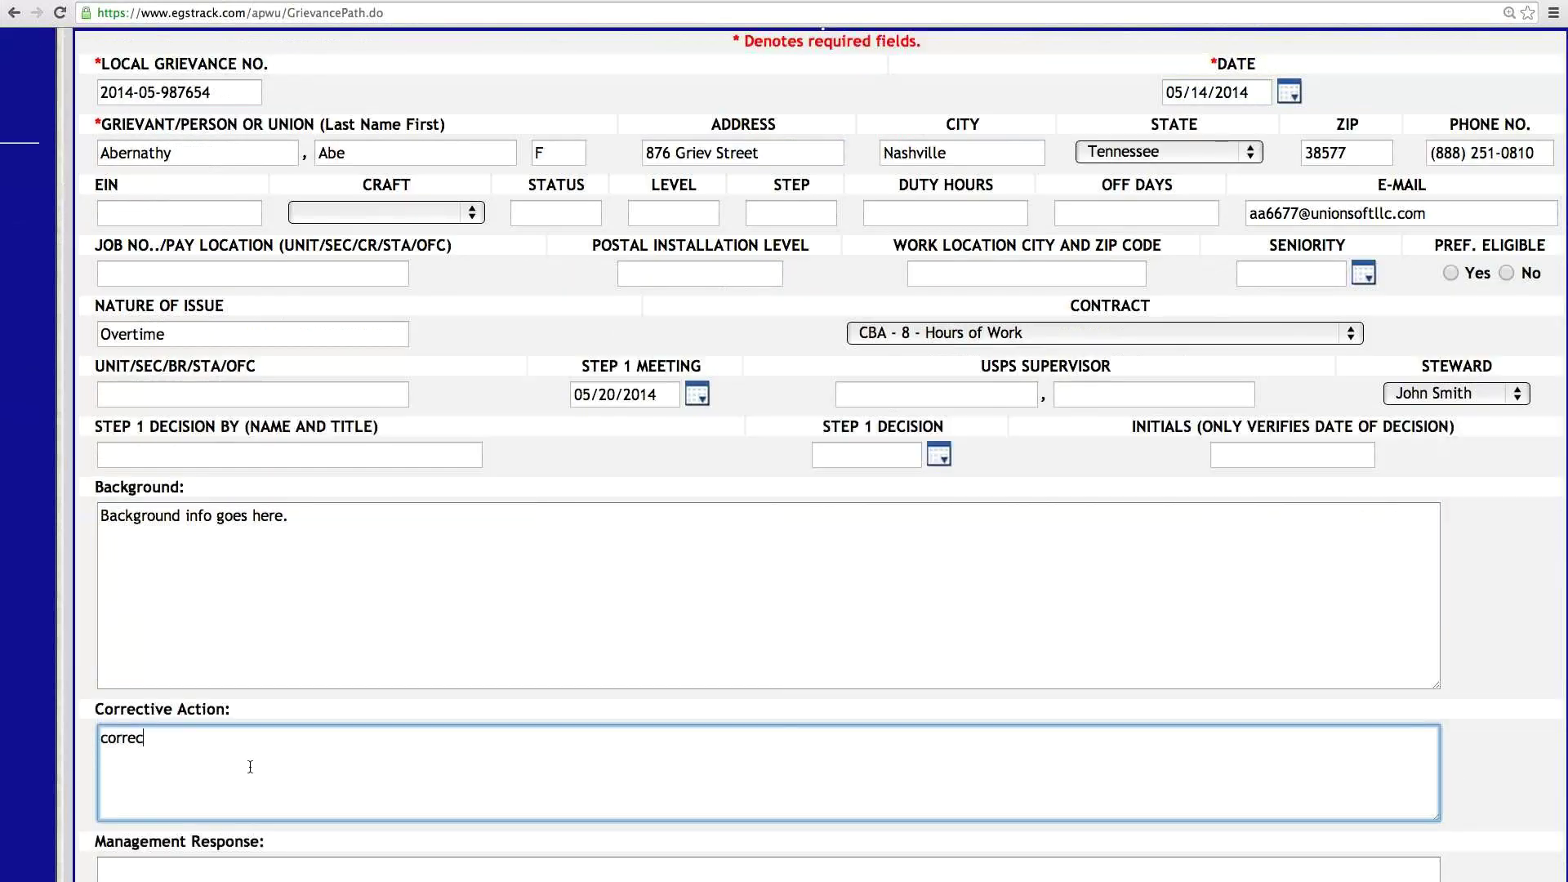
type("tive action")
key("Tab")
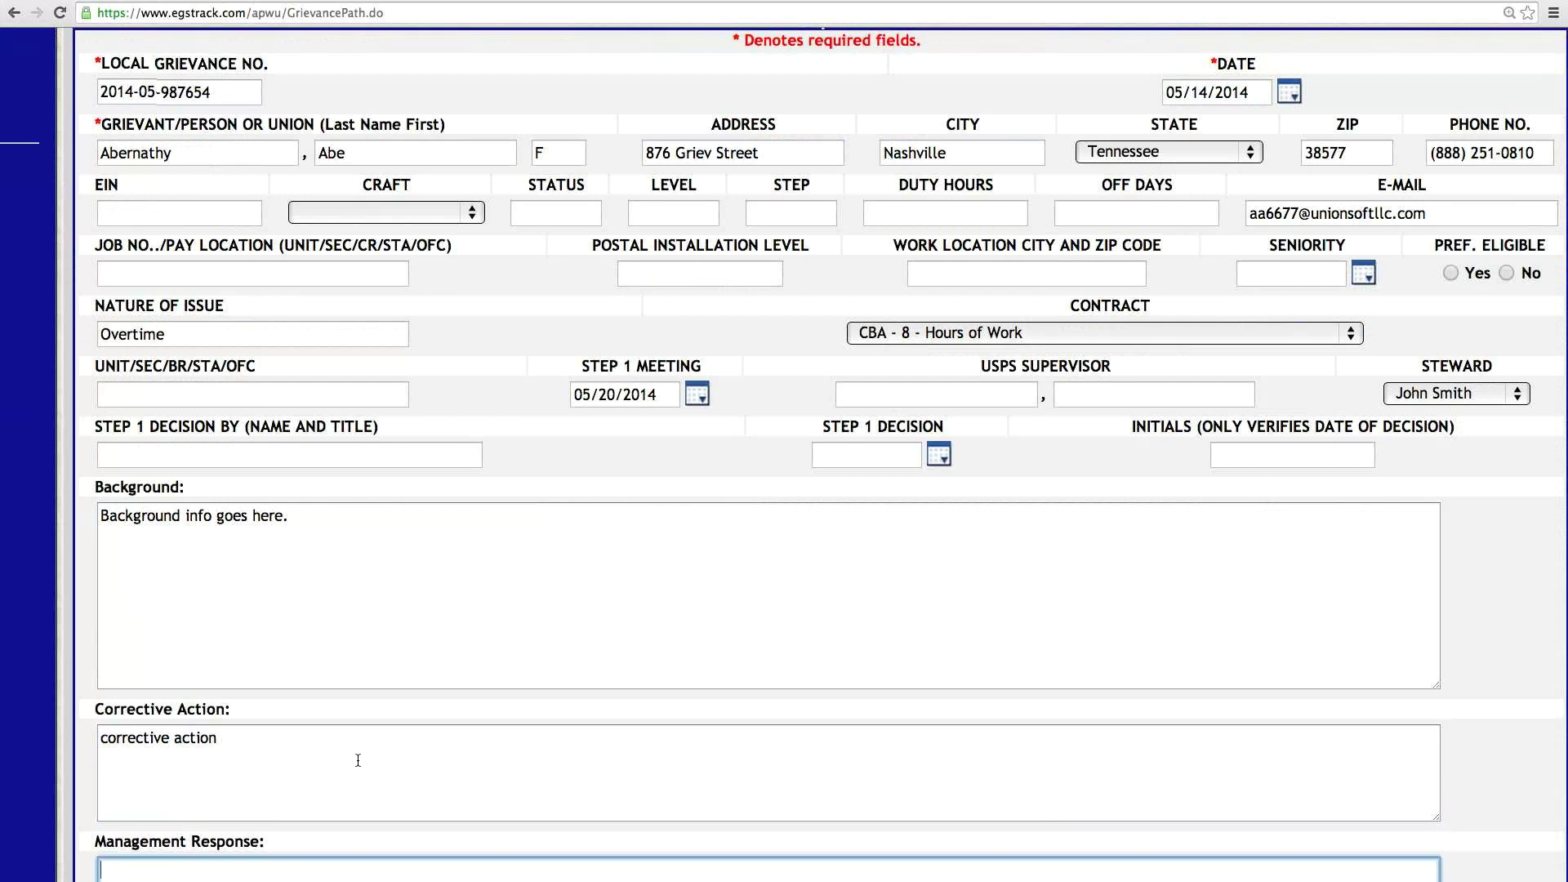
scroll(357, 760, "down", 3)
type("mgr says...")
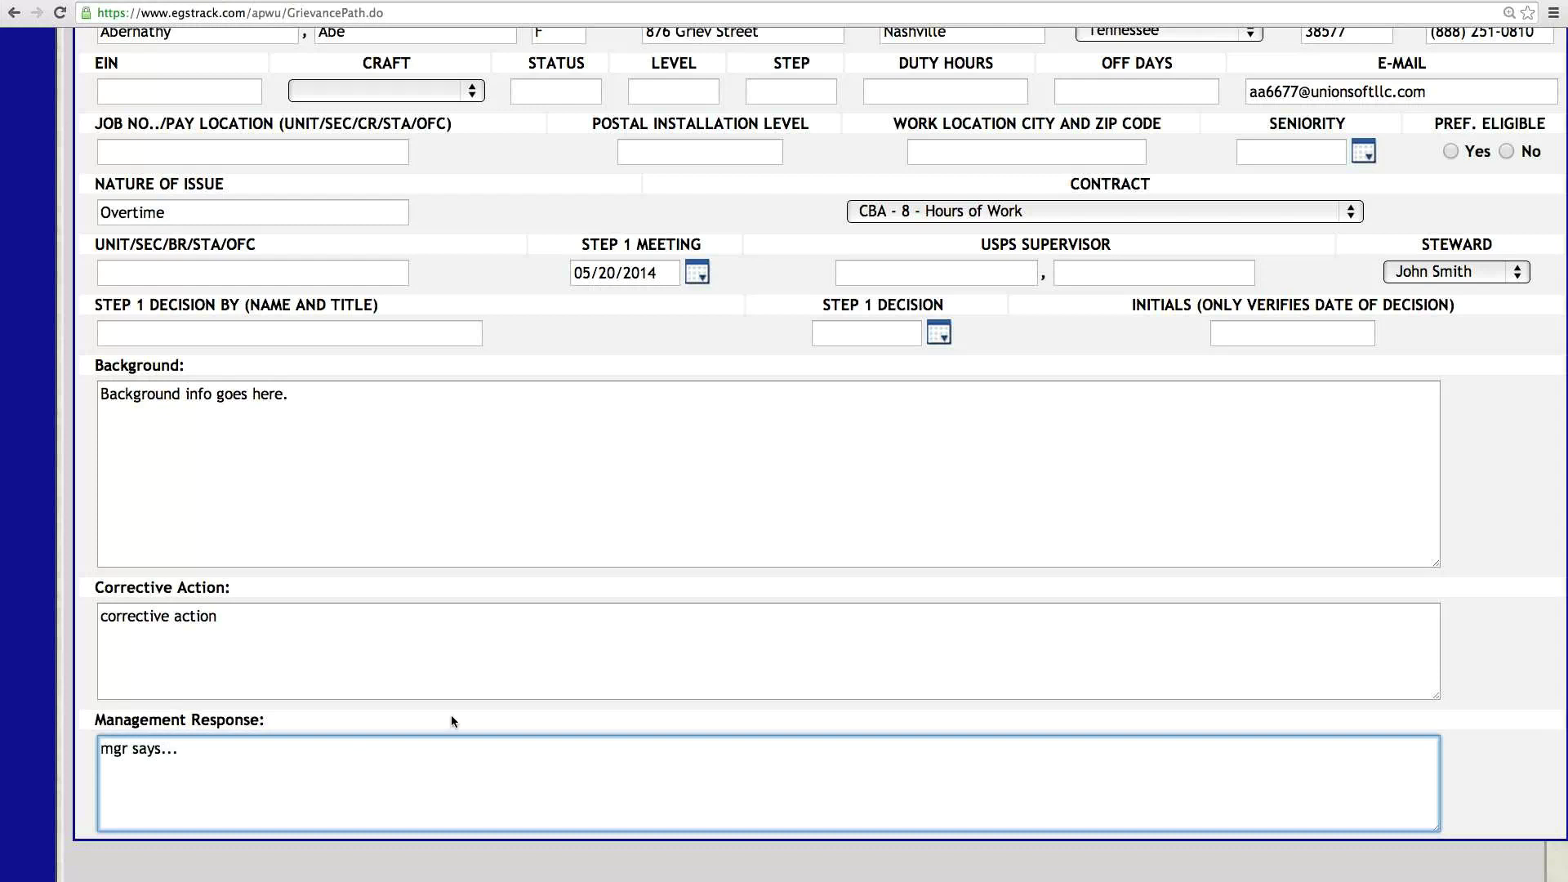
scroll(404, 708, "up", 4)
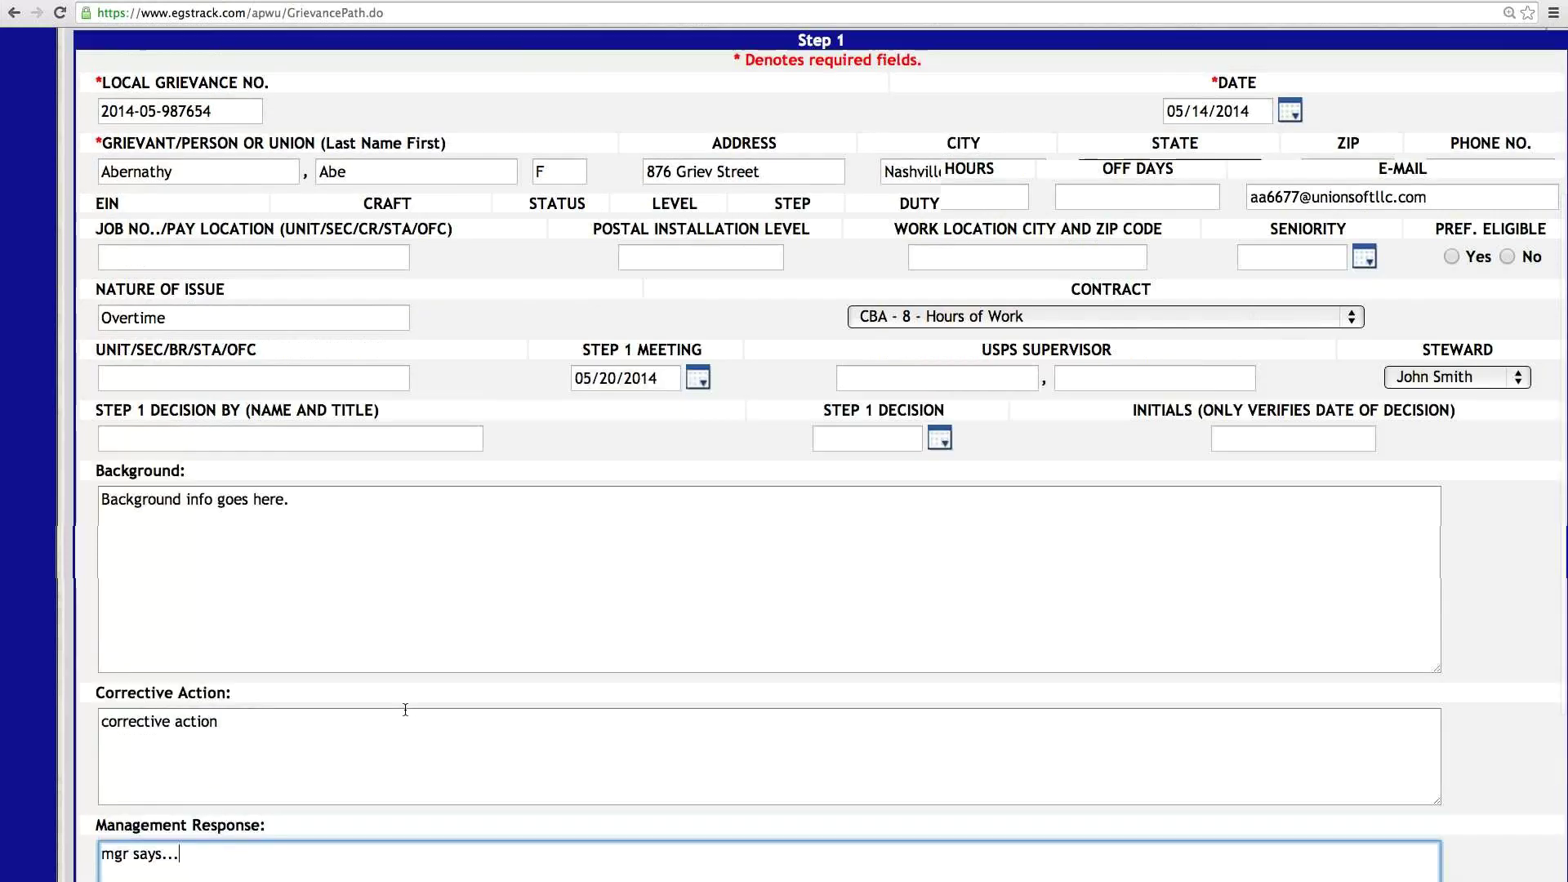
scroll(406, 708, "down", 2)
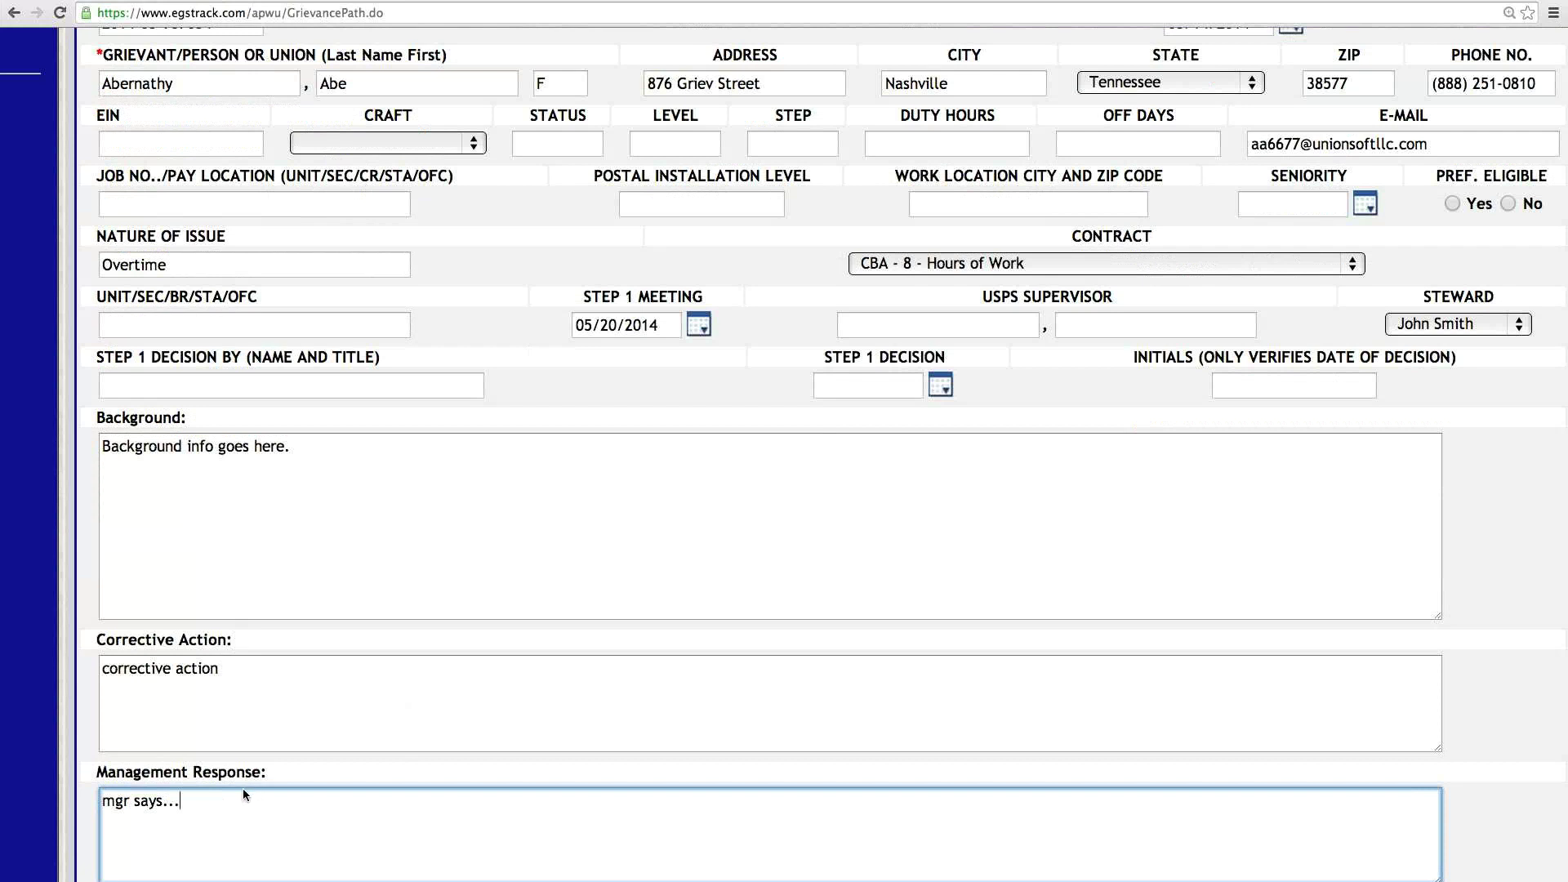
scroll(417, 535, "up", 8)
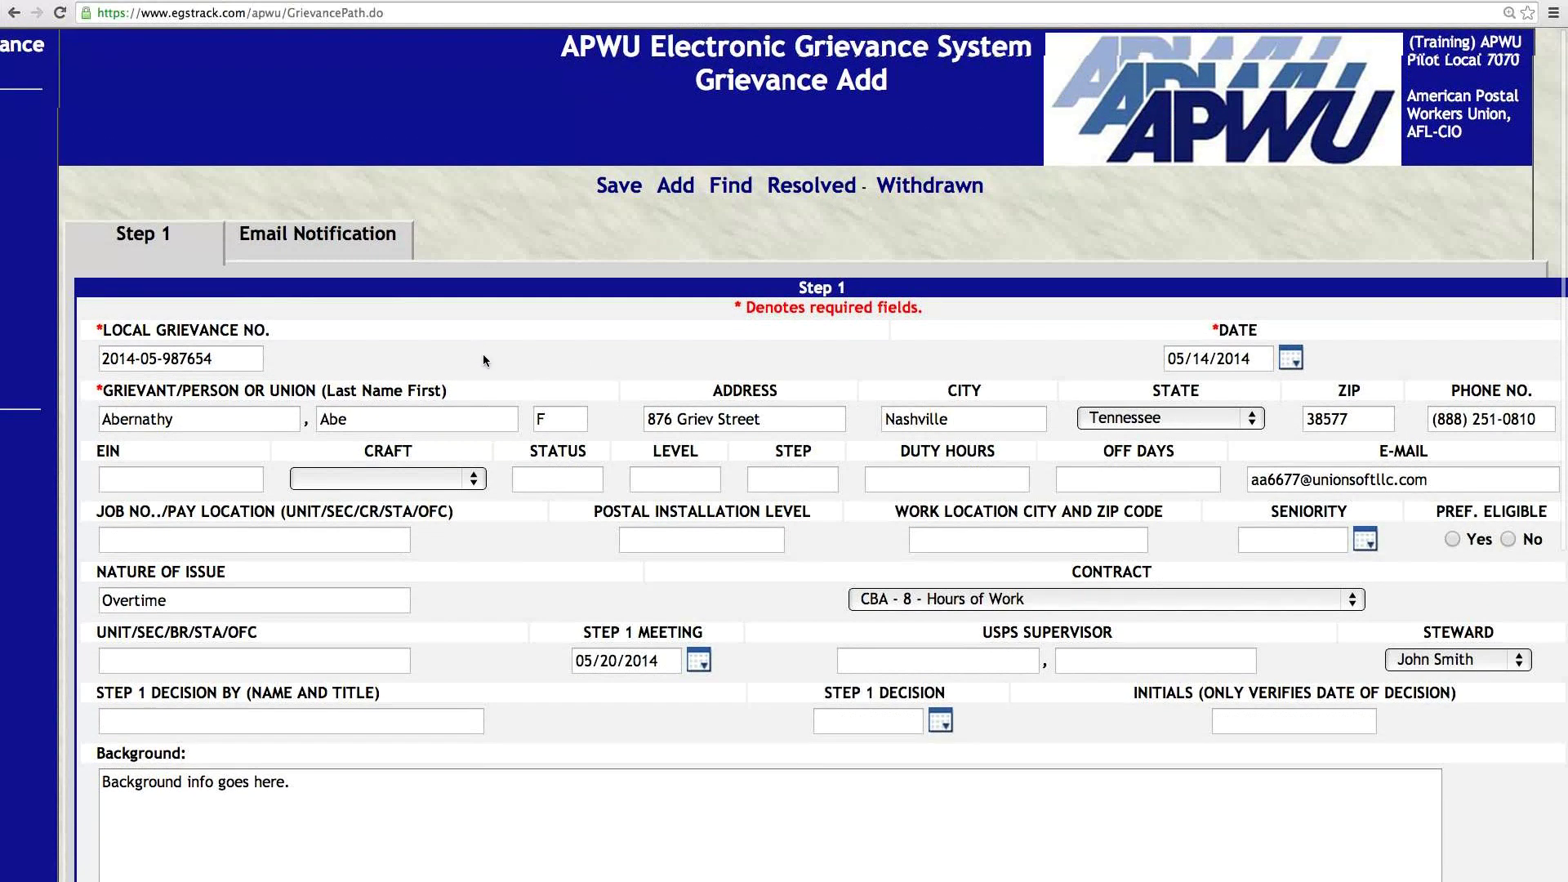
- Save the Step 1 grievance to bring up its Grievance Detail page
scroll(482, 354, "left", 6)
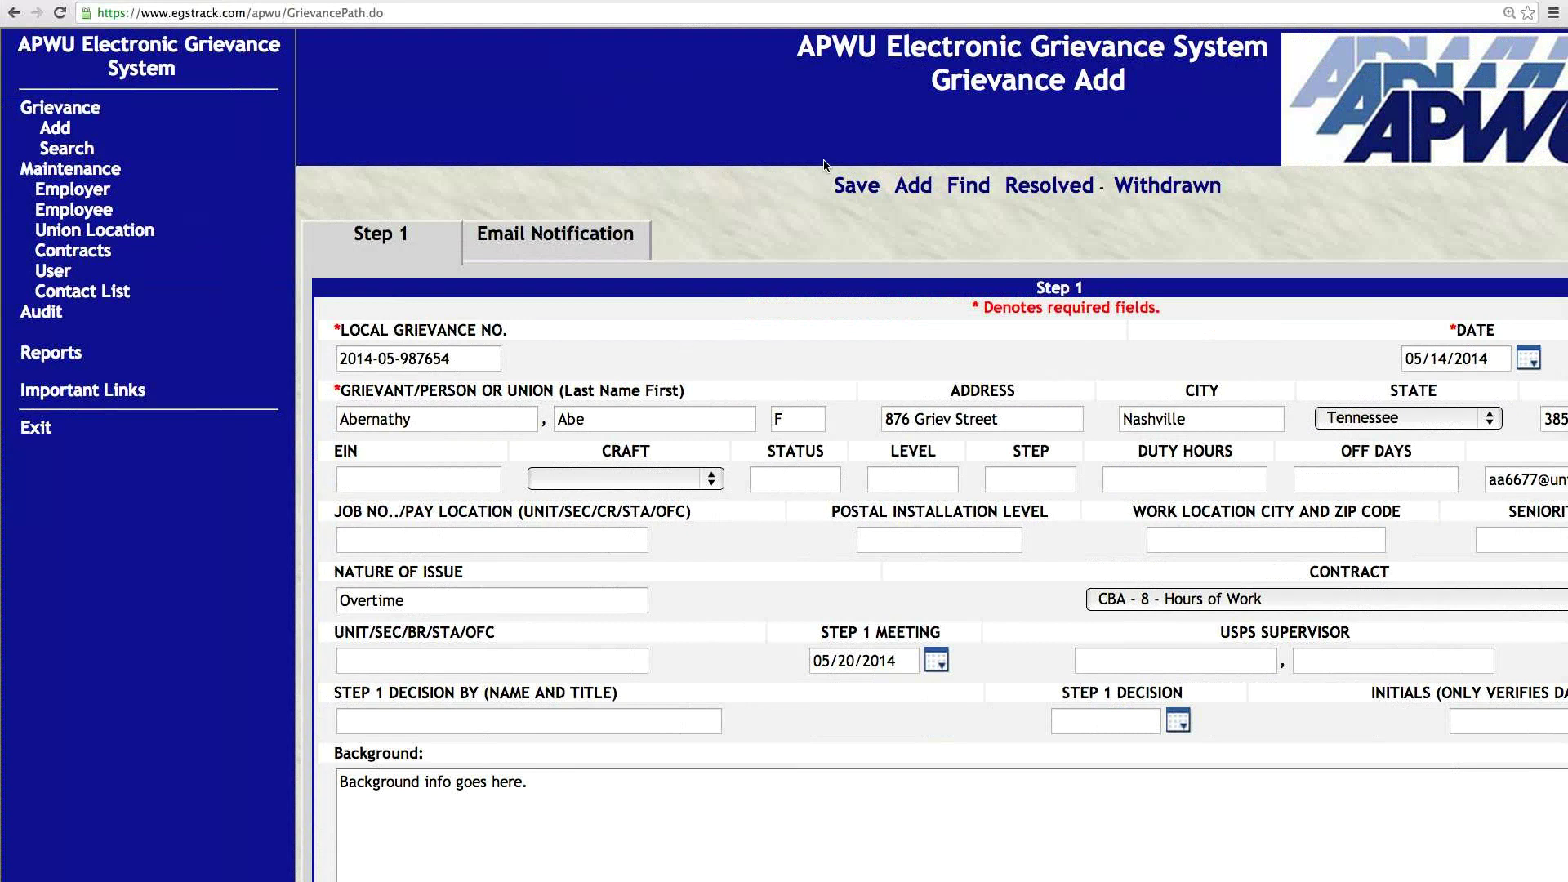
left_click(859, 191)
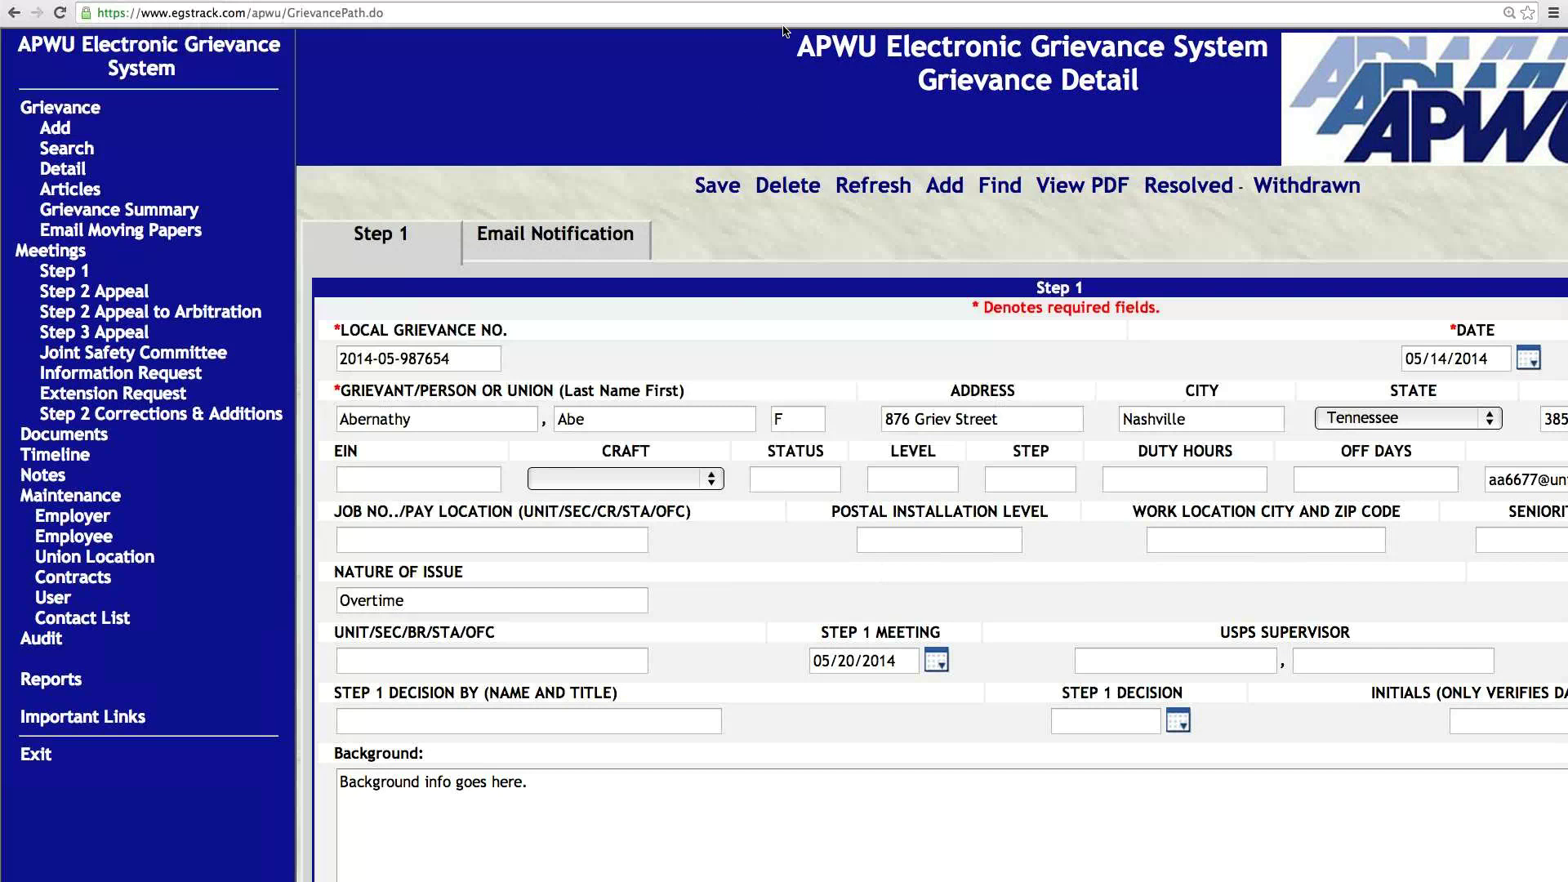
left_click(1068, 188)
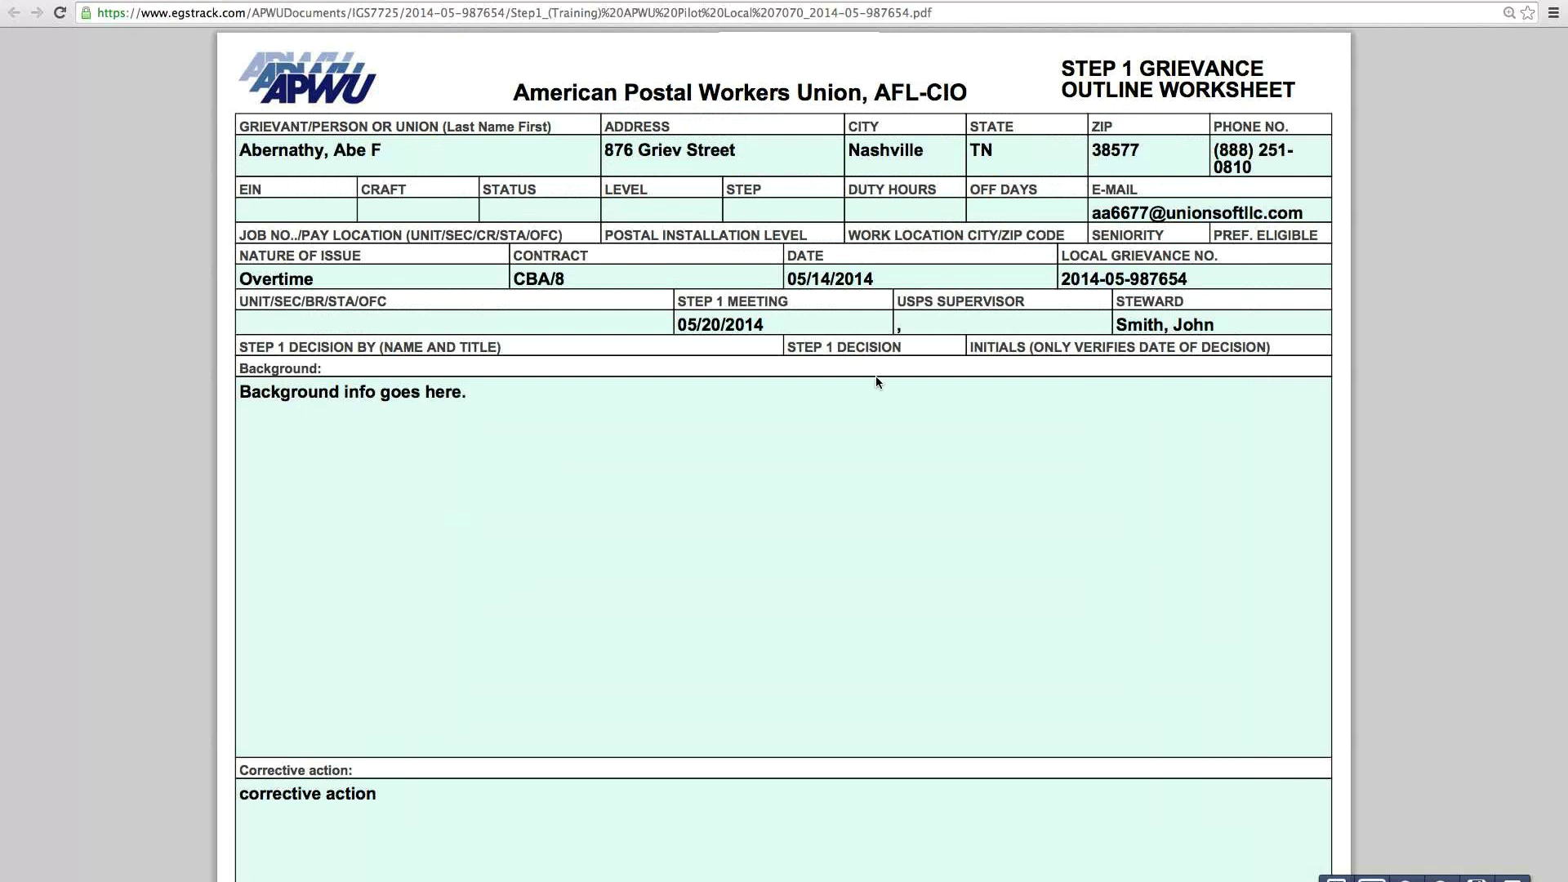
scroll(877, 381, "down", 2)
scroll(877, 382, "down", 5)
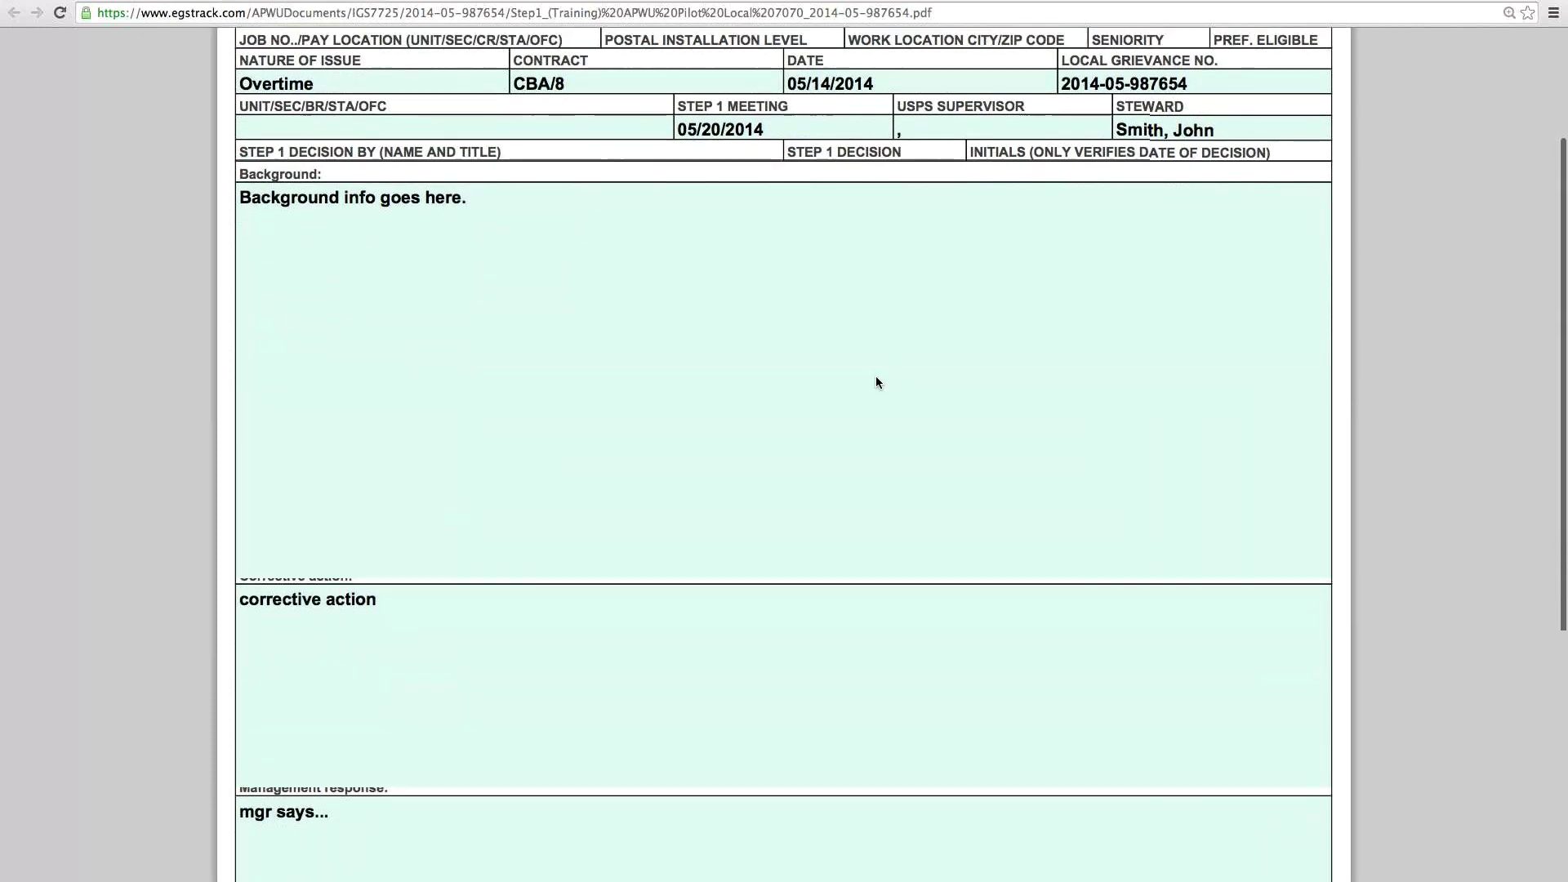
scroll(877, 381, "down", 10)
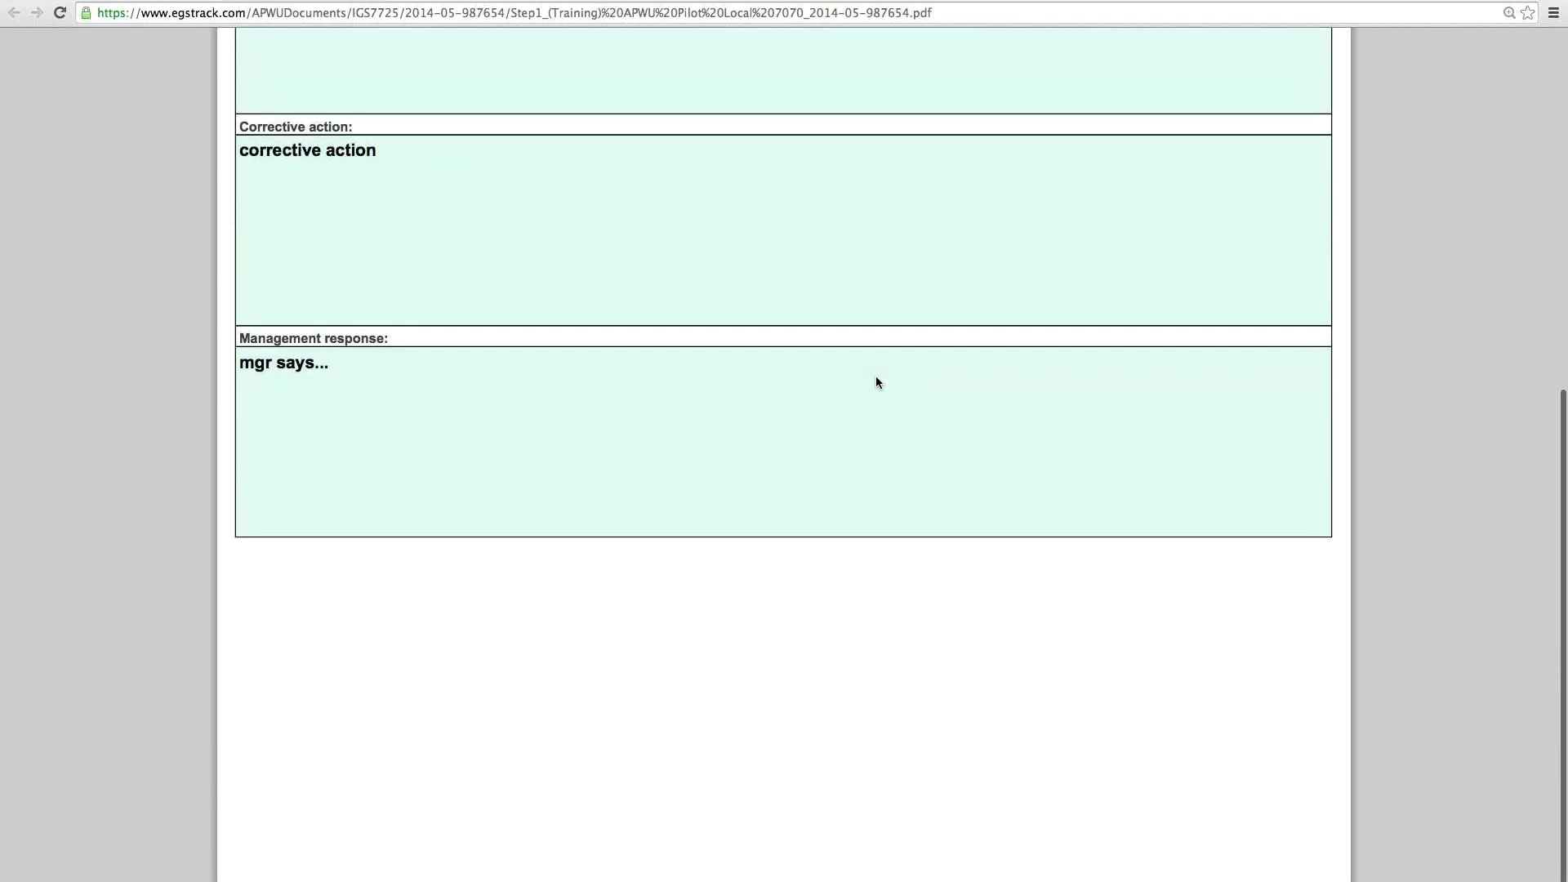
key("Home")
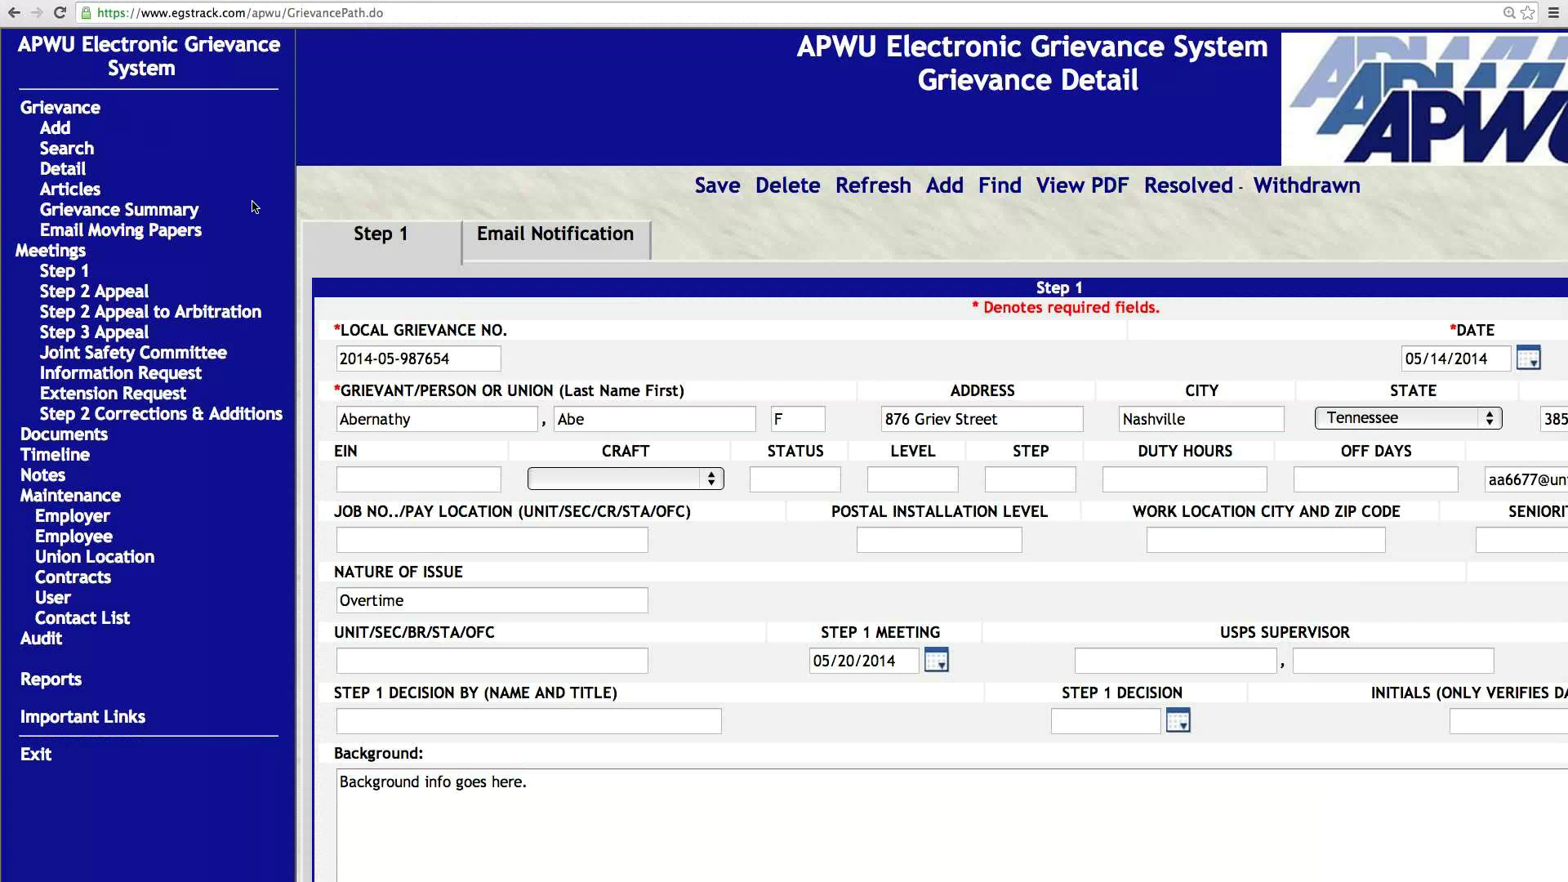
- Open Step 2 Appeal under Meetings and review its prefilled meeting date, issue and contract
scroll(187, 419, "down", 8)
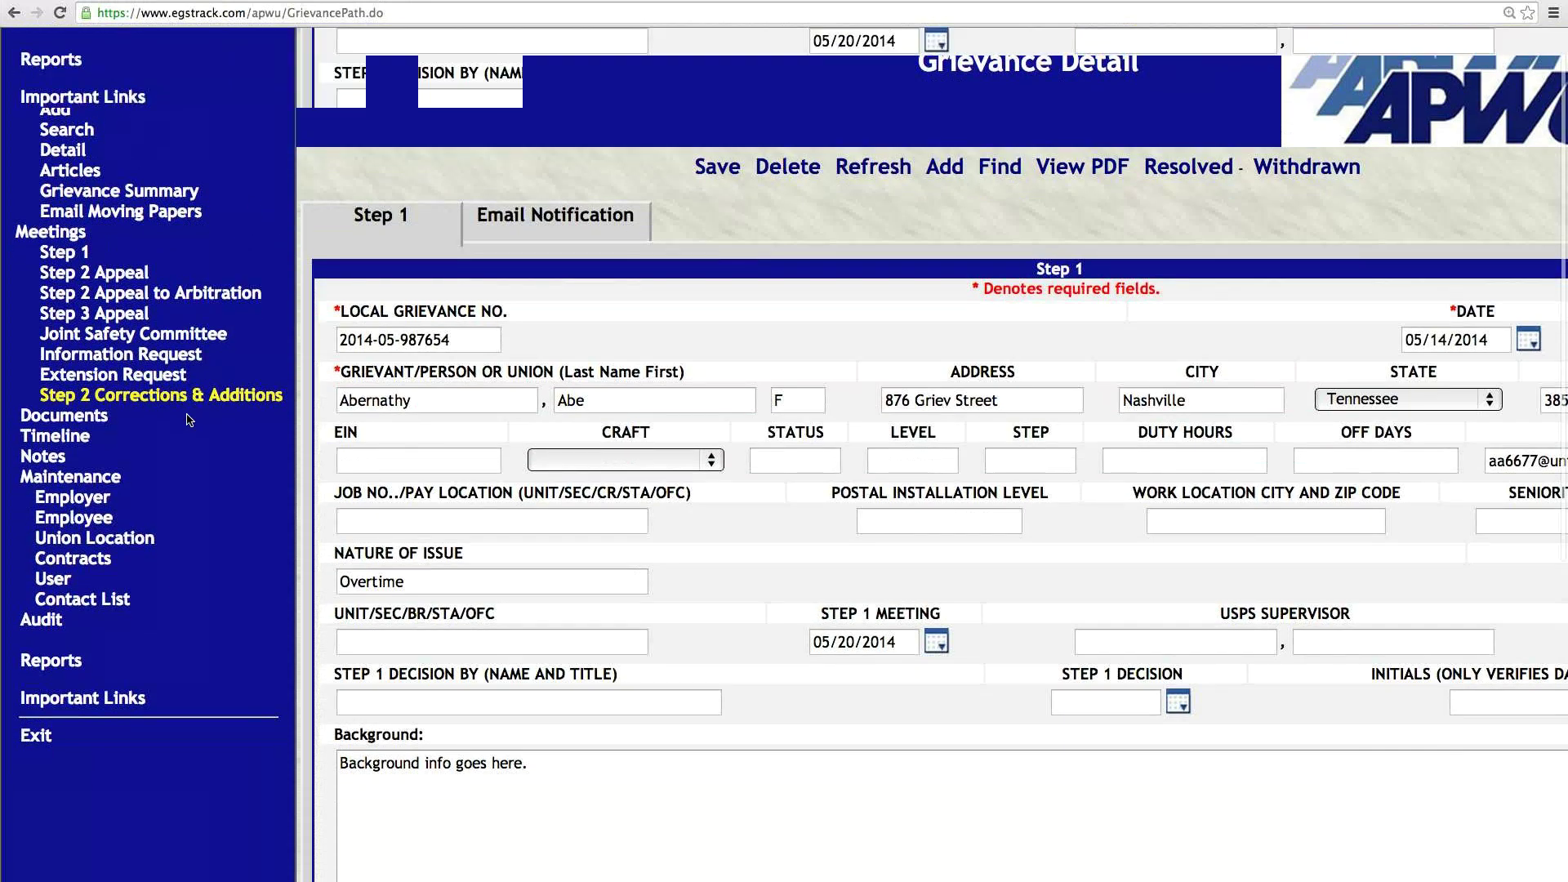
left_click_drag(10, 620, 254, 620)
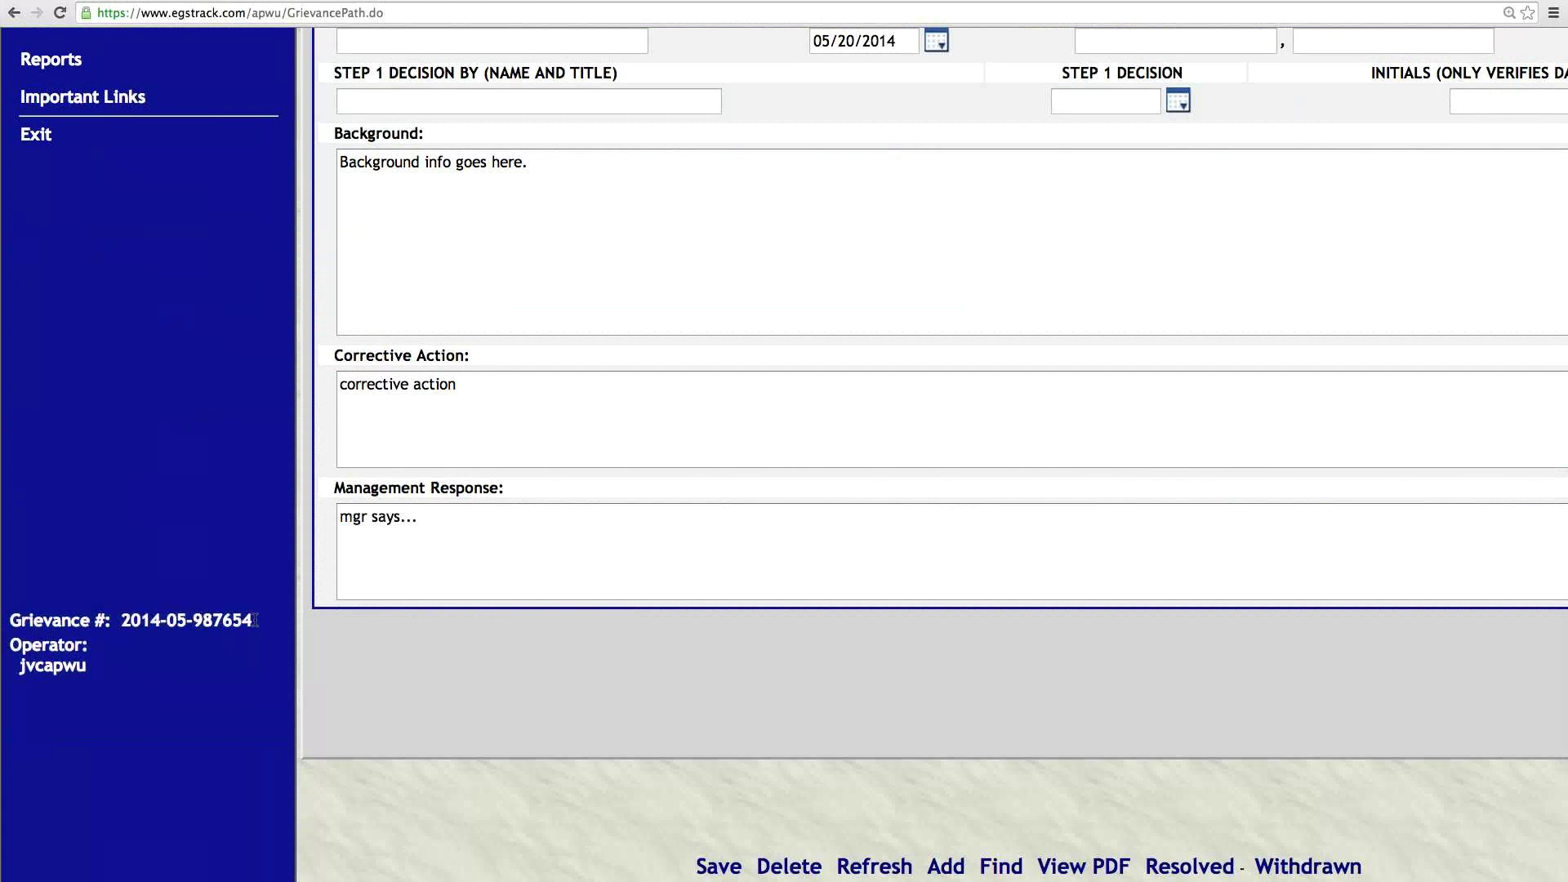
scroll(257, 548, "up", 1)
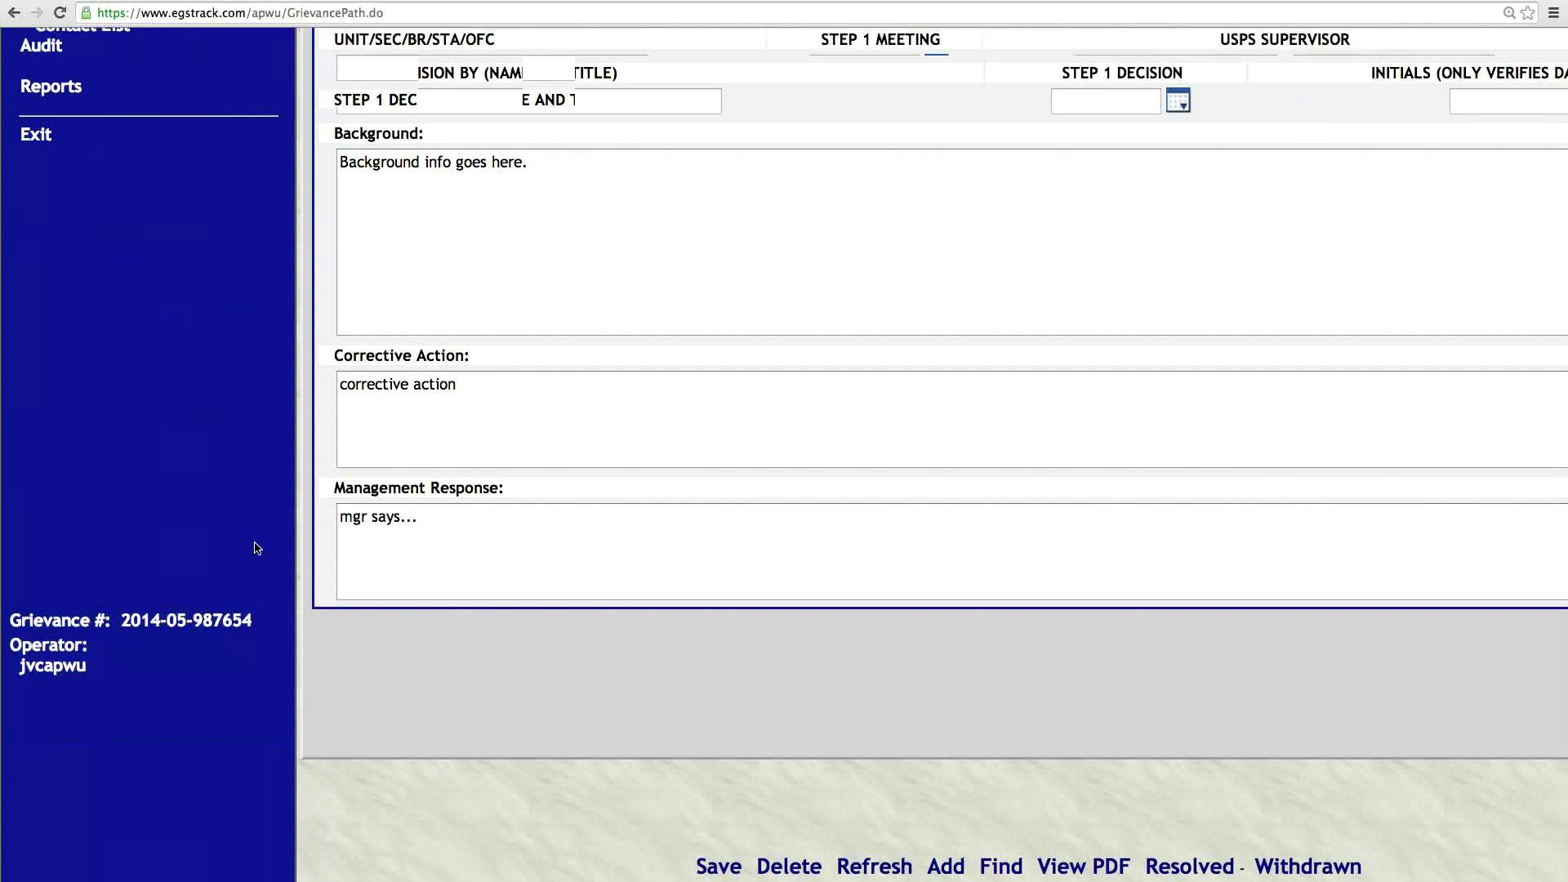
scroll(257, 548, "up", 10)
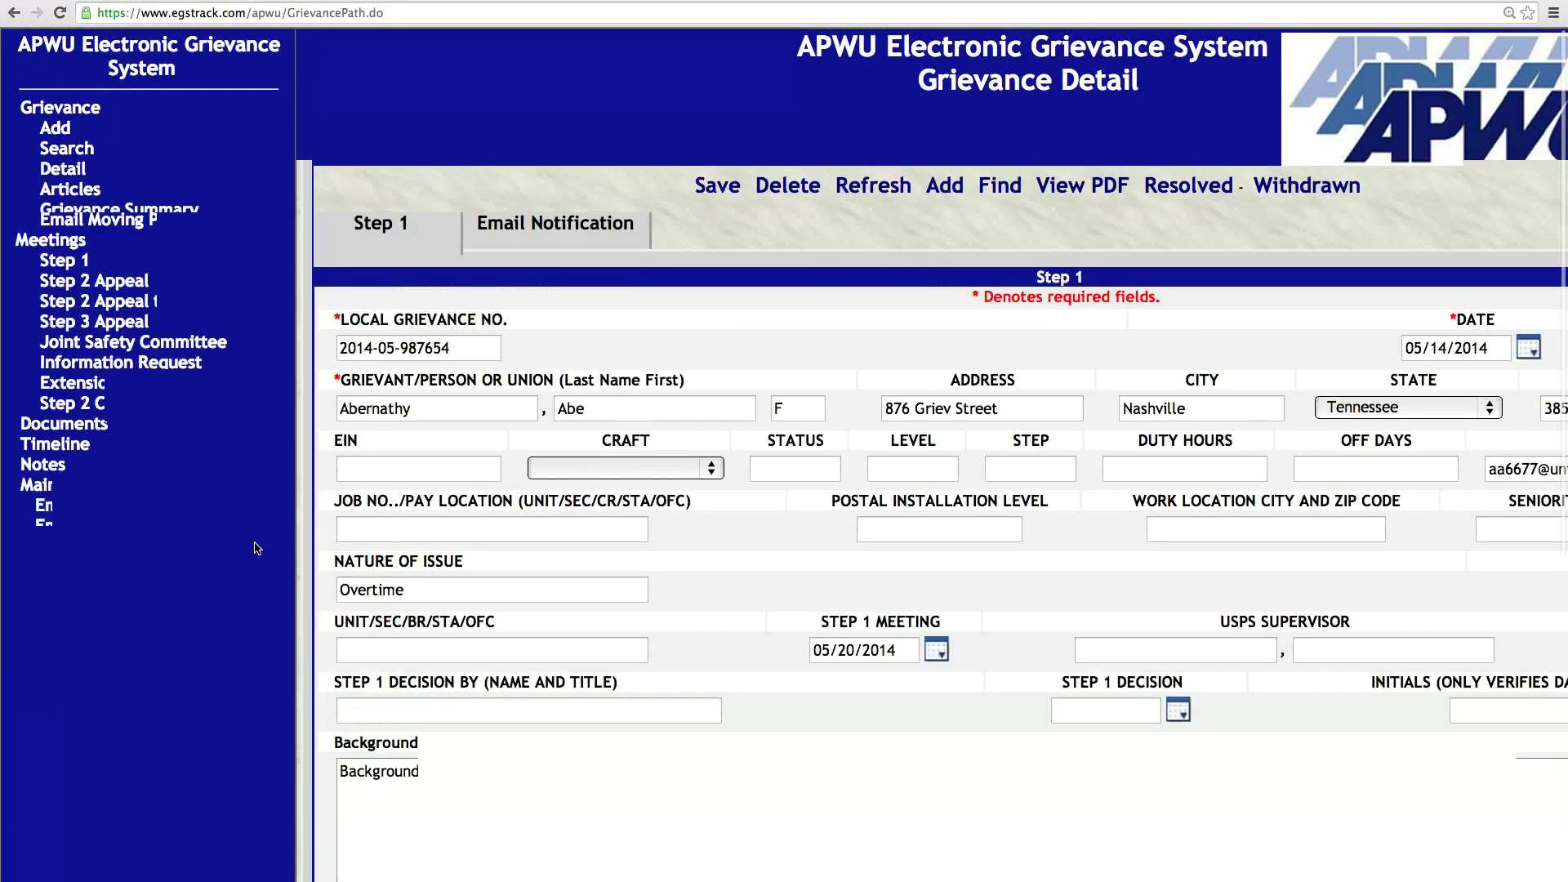
left_click(76, 293)
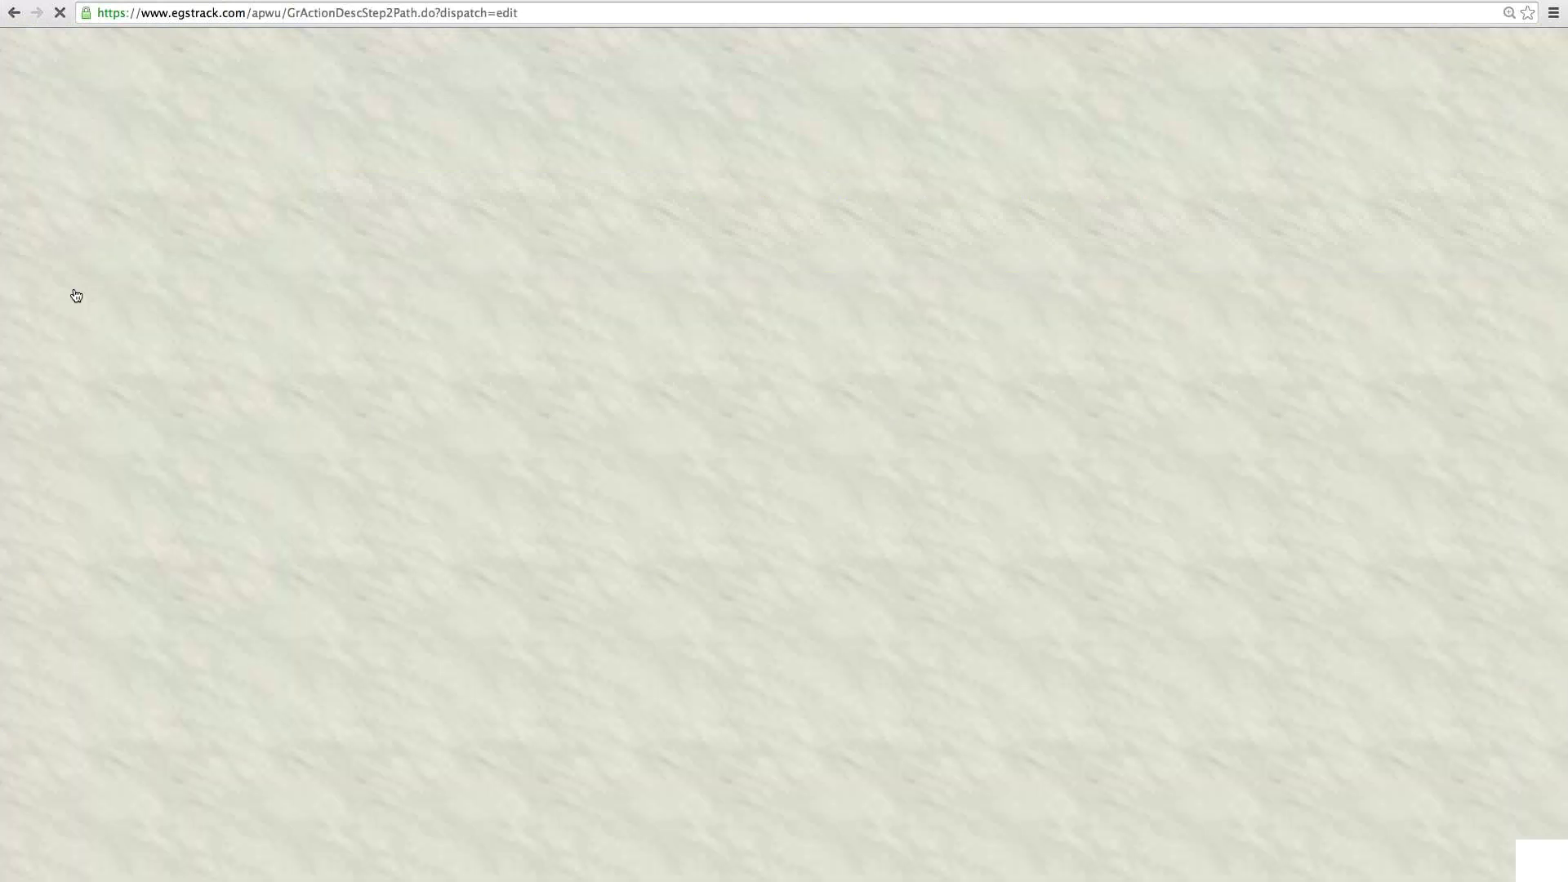
scroll(883, 396, "right", 5)
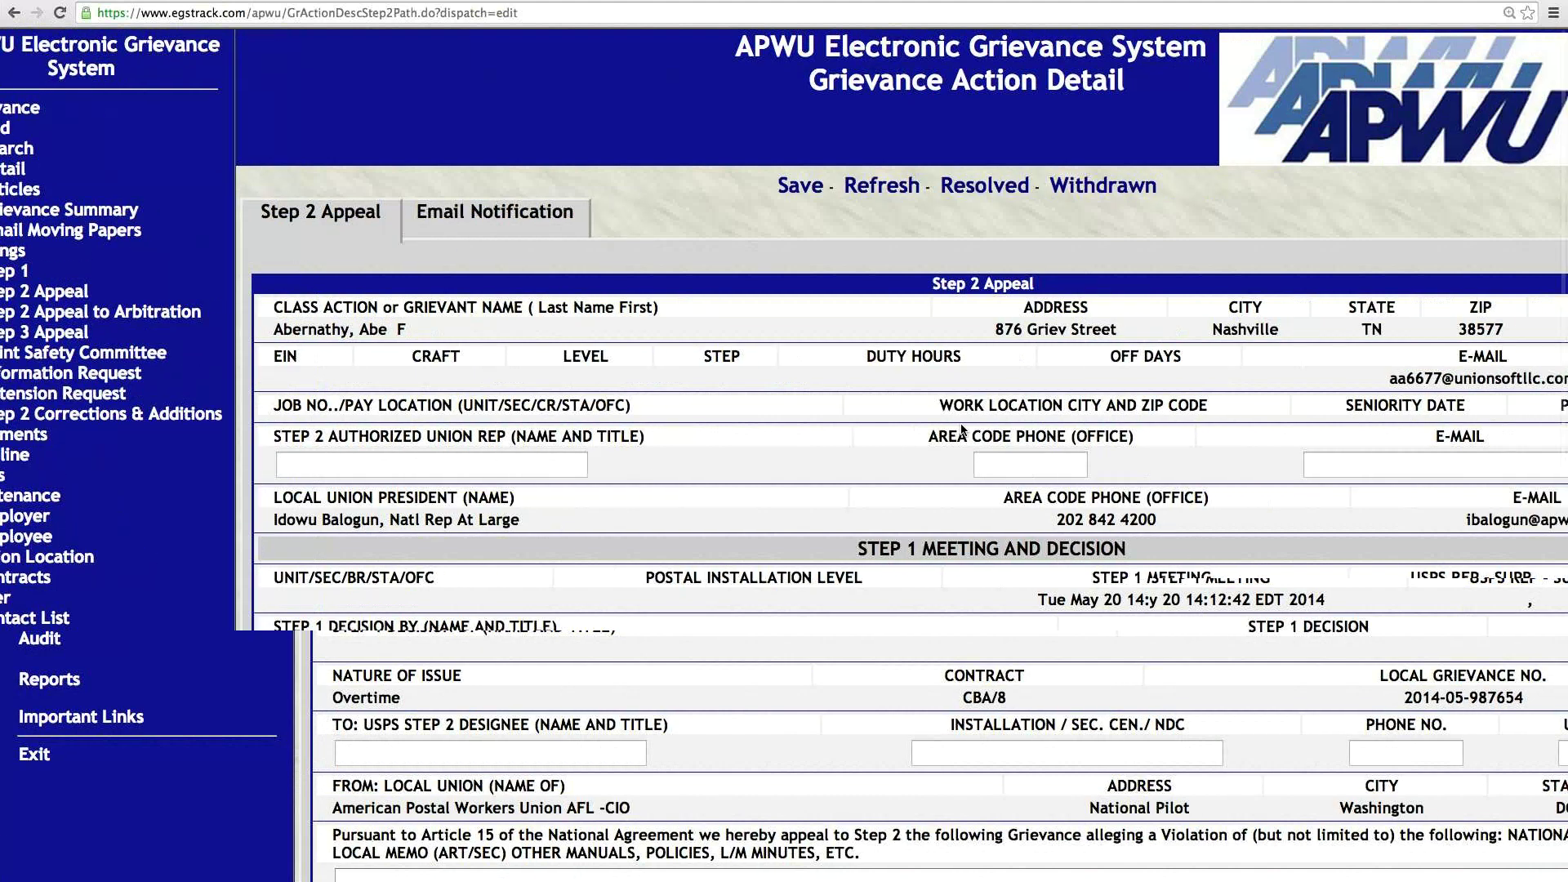
scroll(882, 396, "left", 3)
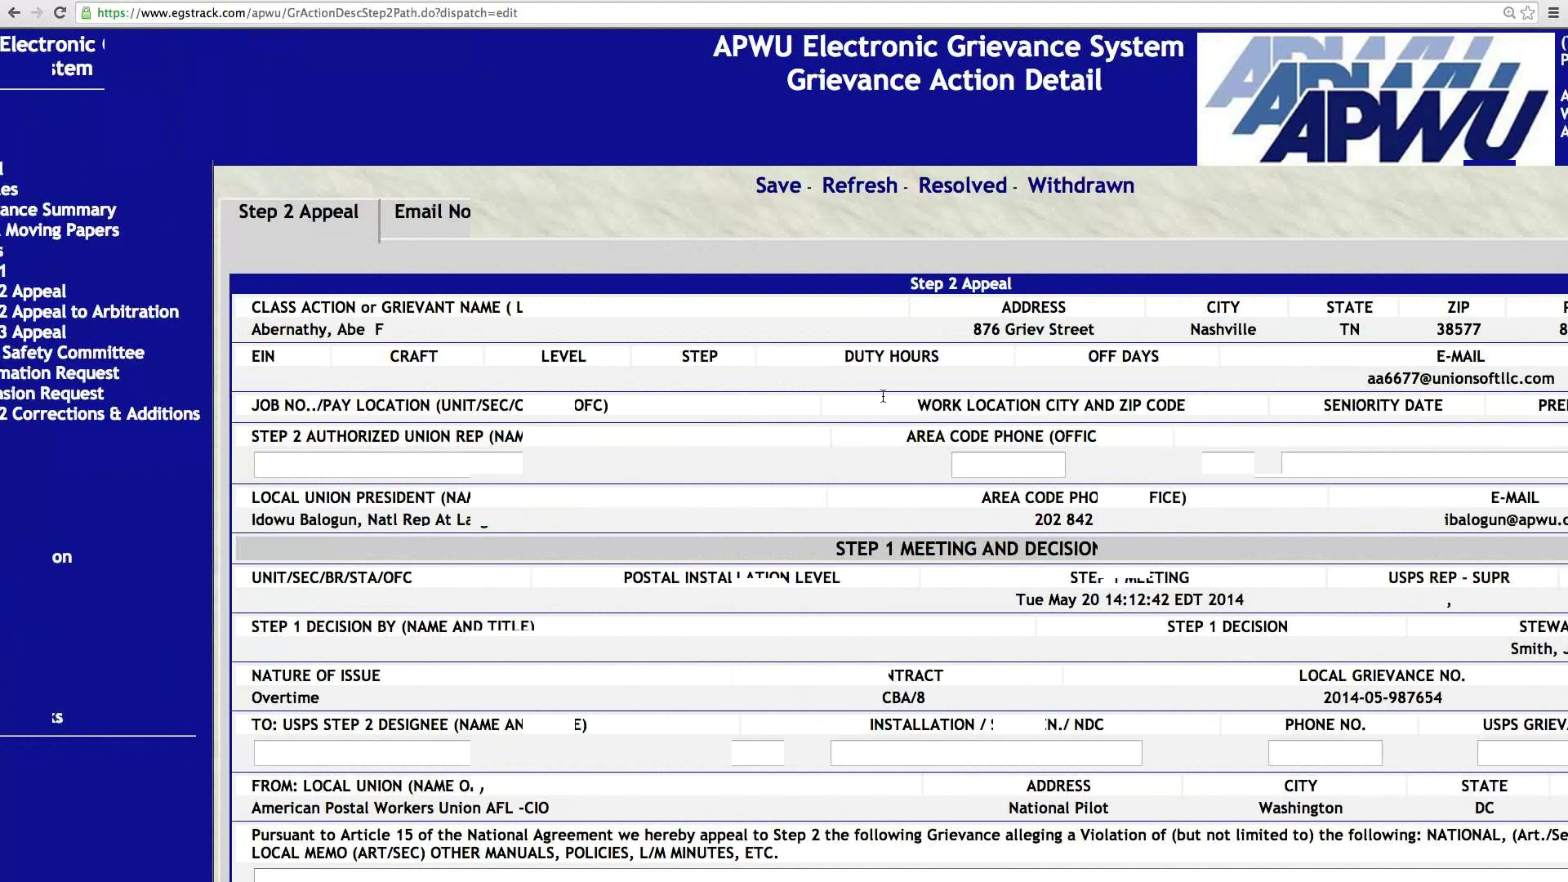
scroll(883, 396, "right", 3)
scroll(883, 397, "right", 2)
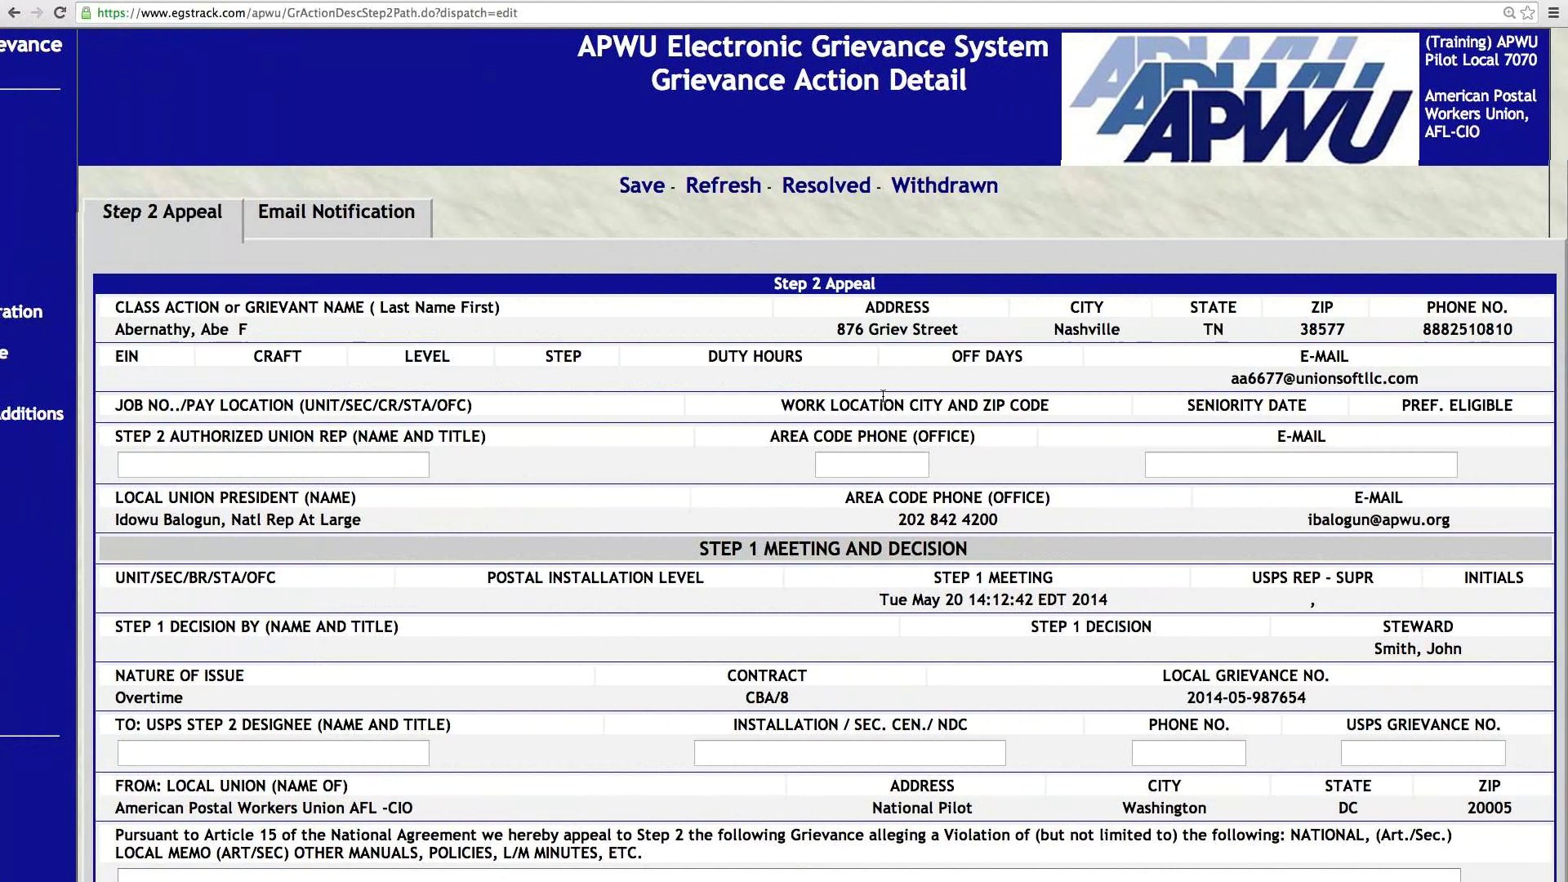
scroll(882, 396, "down", 1)
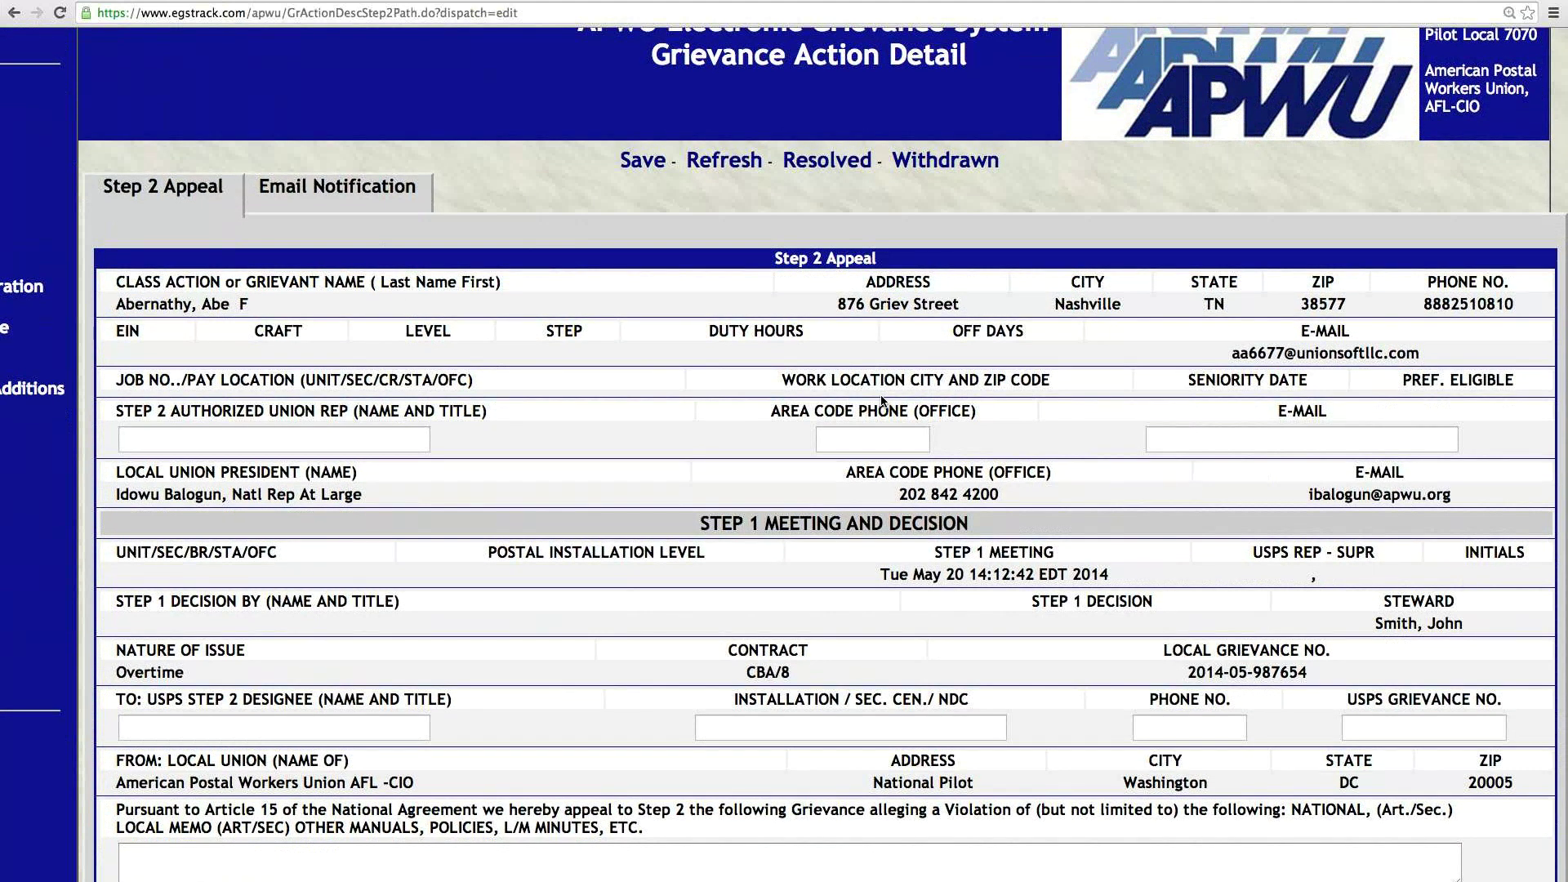
scroll(783, 402, "up", 1)
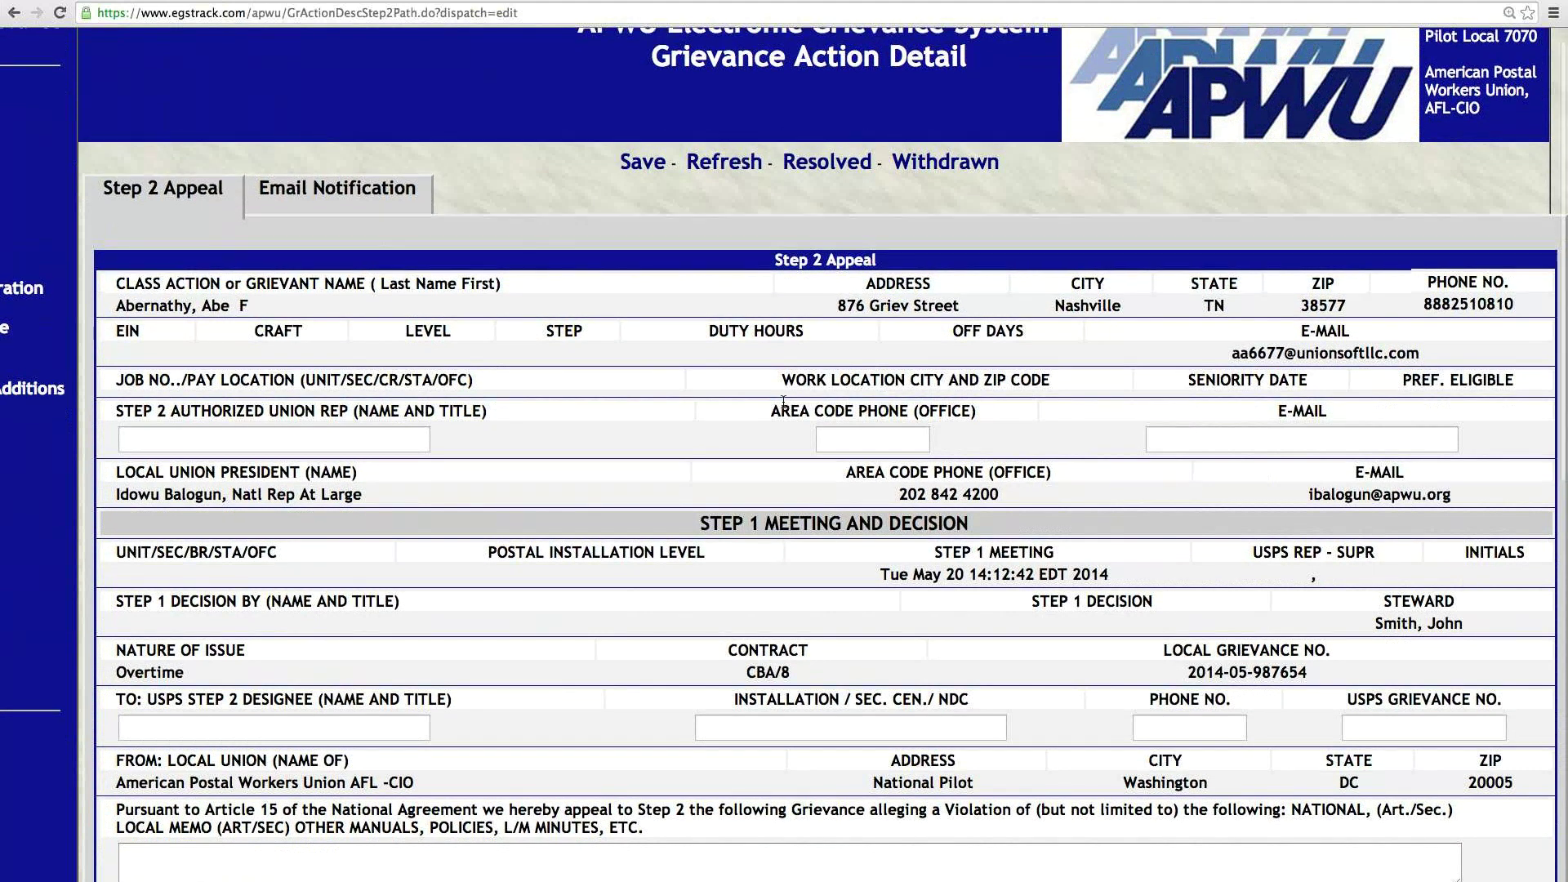
scroll(784, 402, "up", 2)
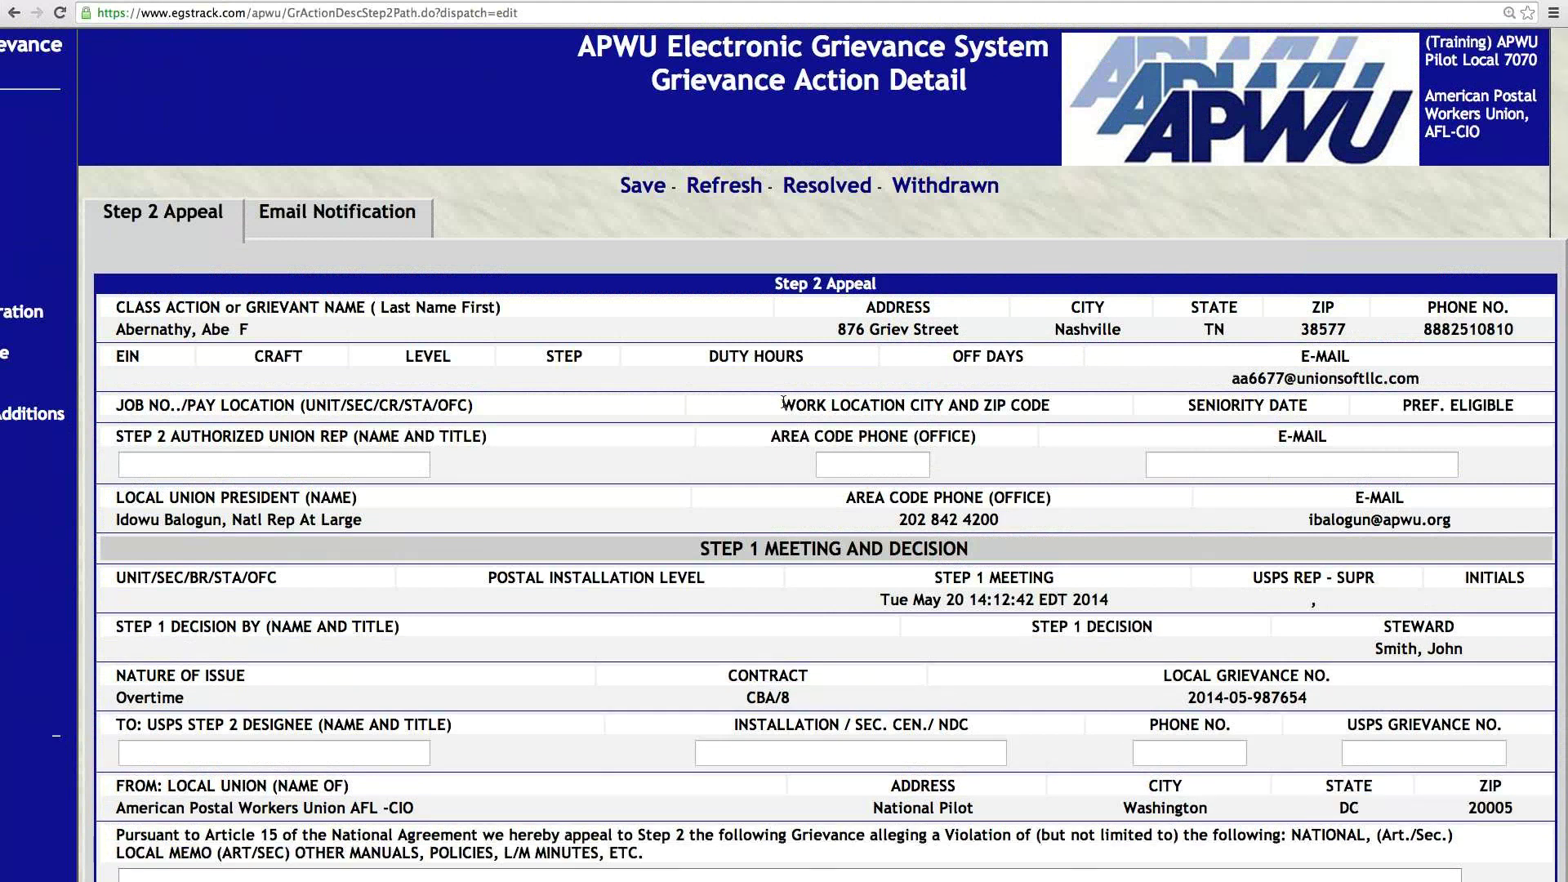
scroll(784, 402, "left", 5)
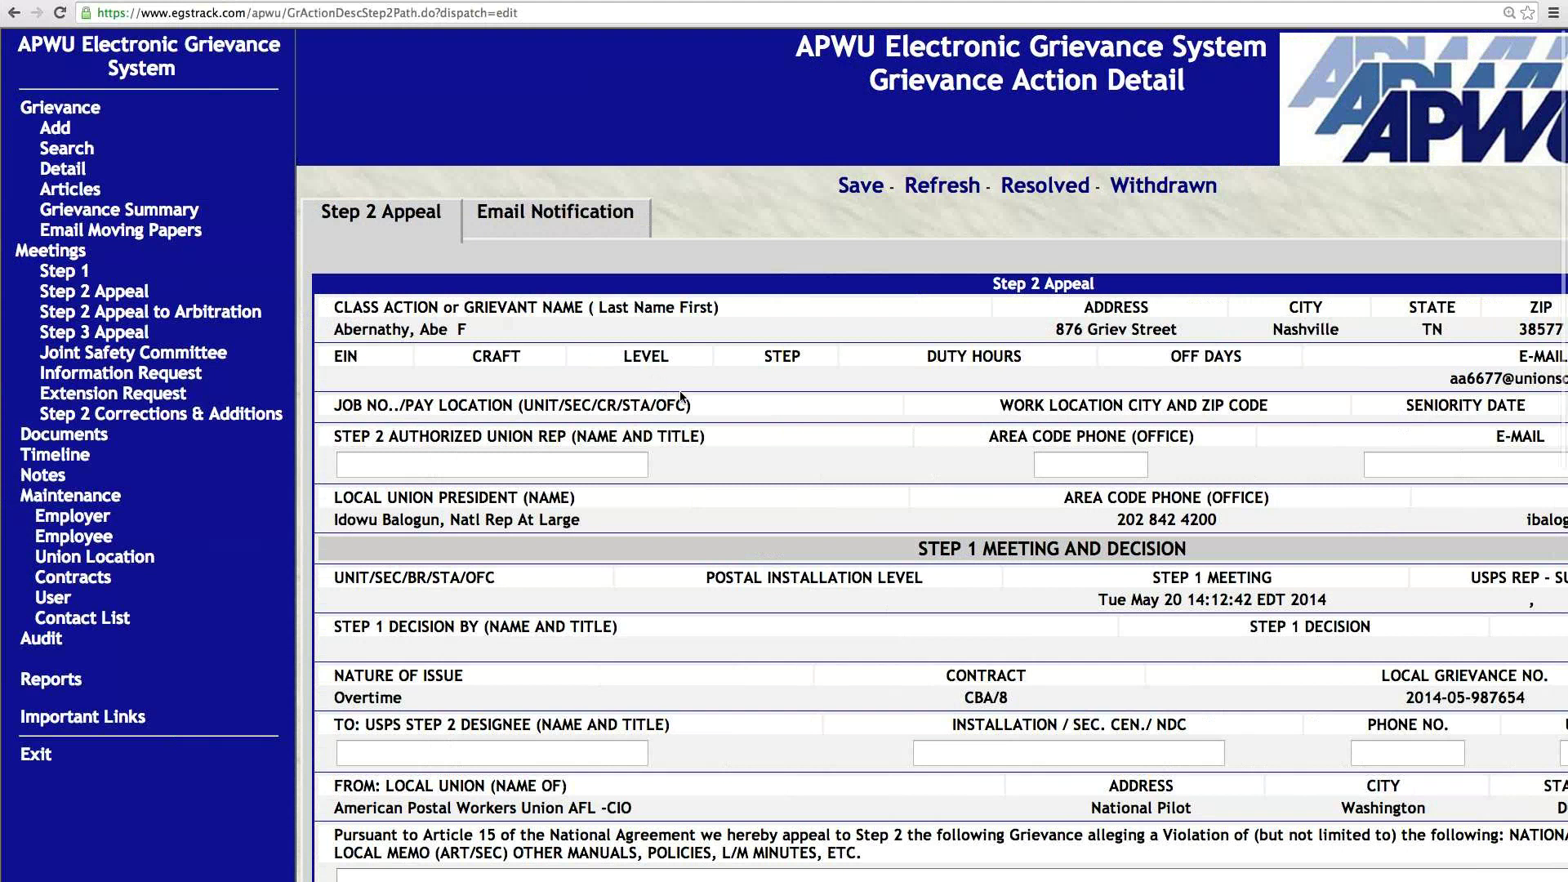
scroll(679, 391, "right", 2)
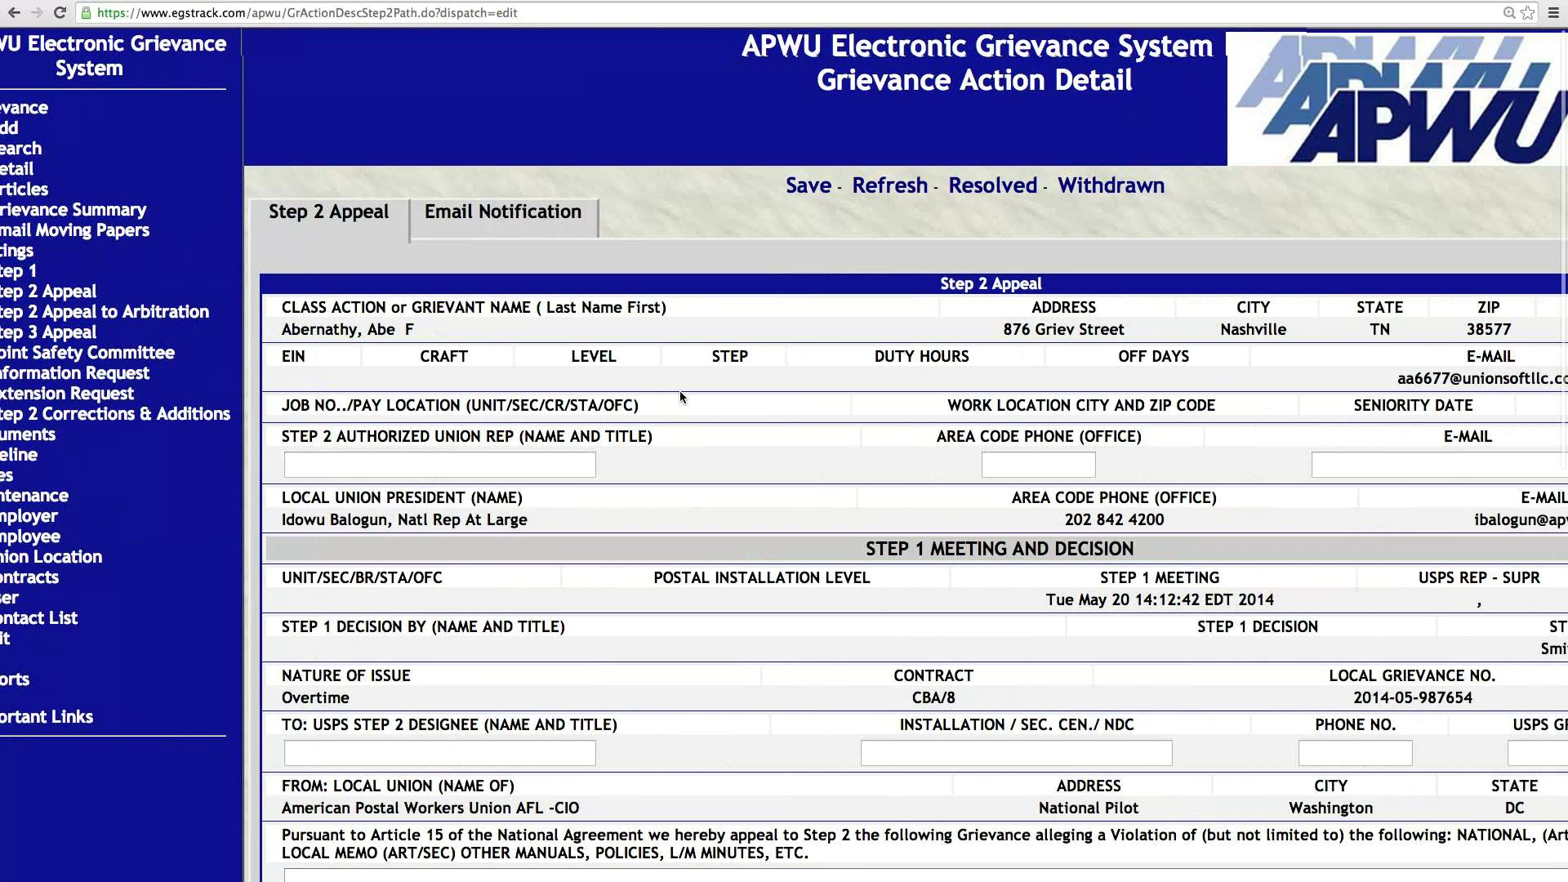
scroll(680, 390, "right", 1)
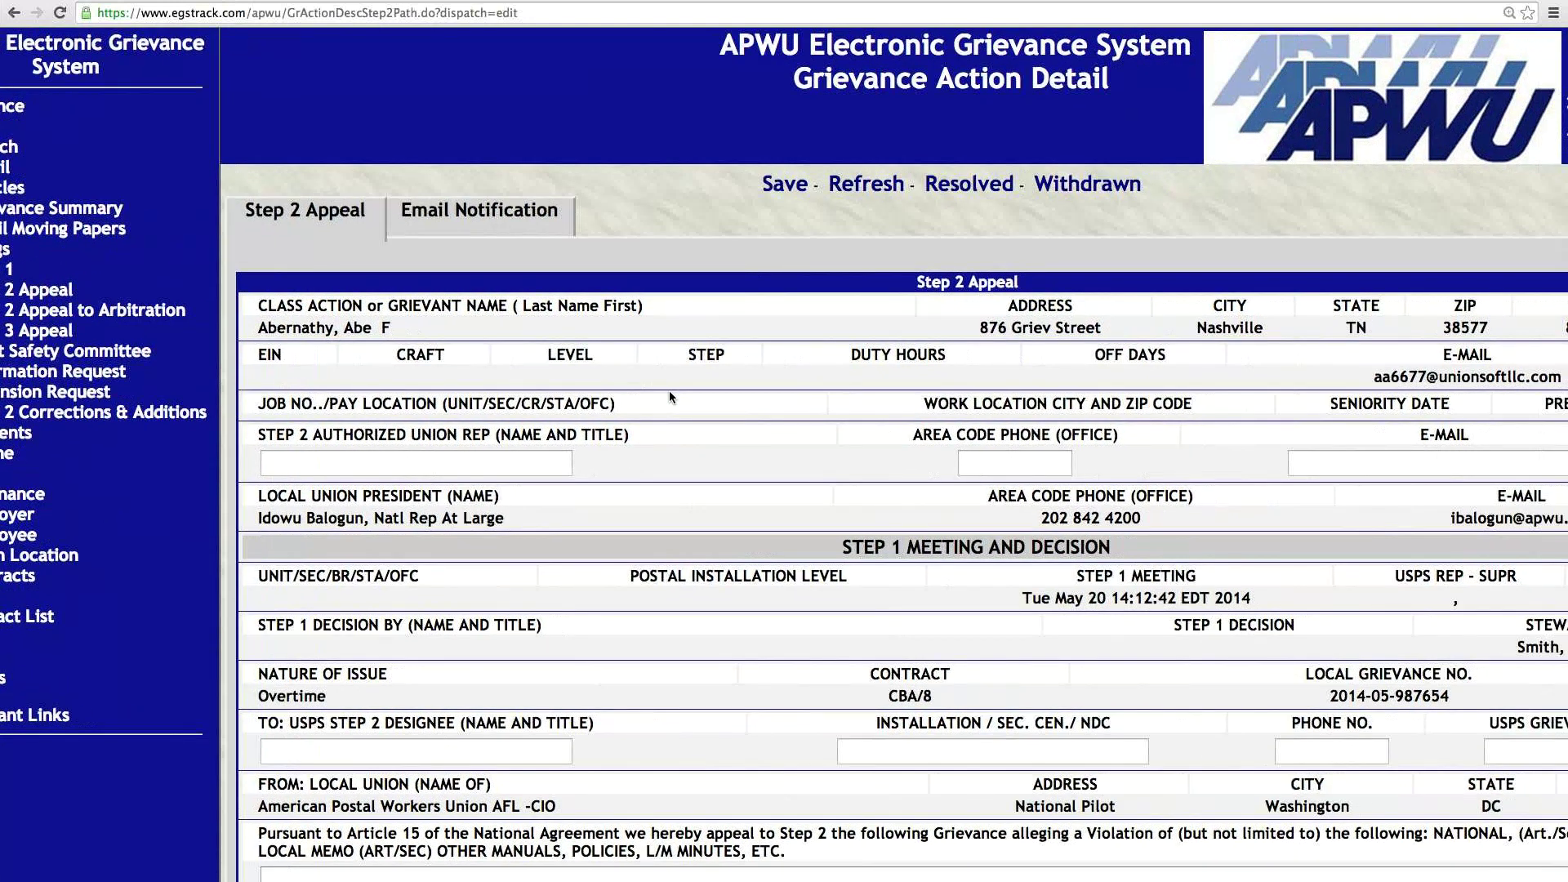
- Enter the union rep's name as Step 2 Authorized Union Rep and accept the suggestion
scroll(660, 389, "right", 4)
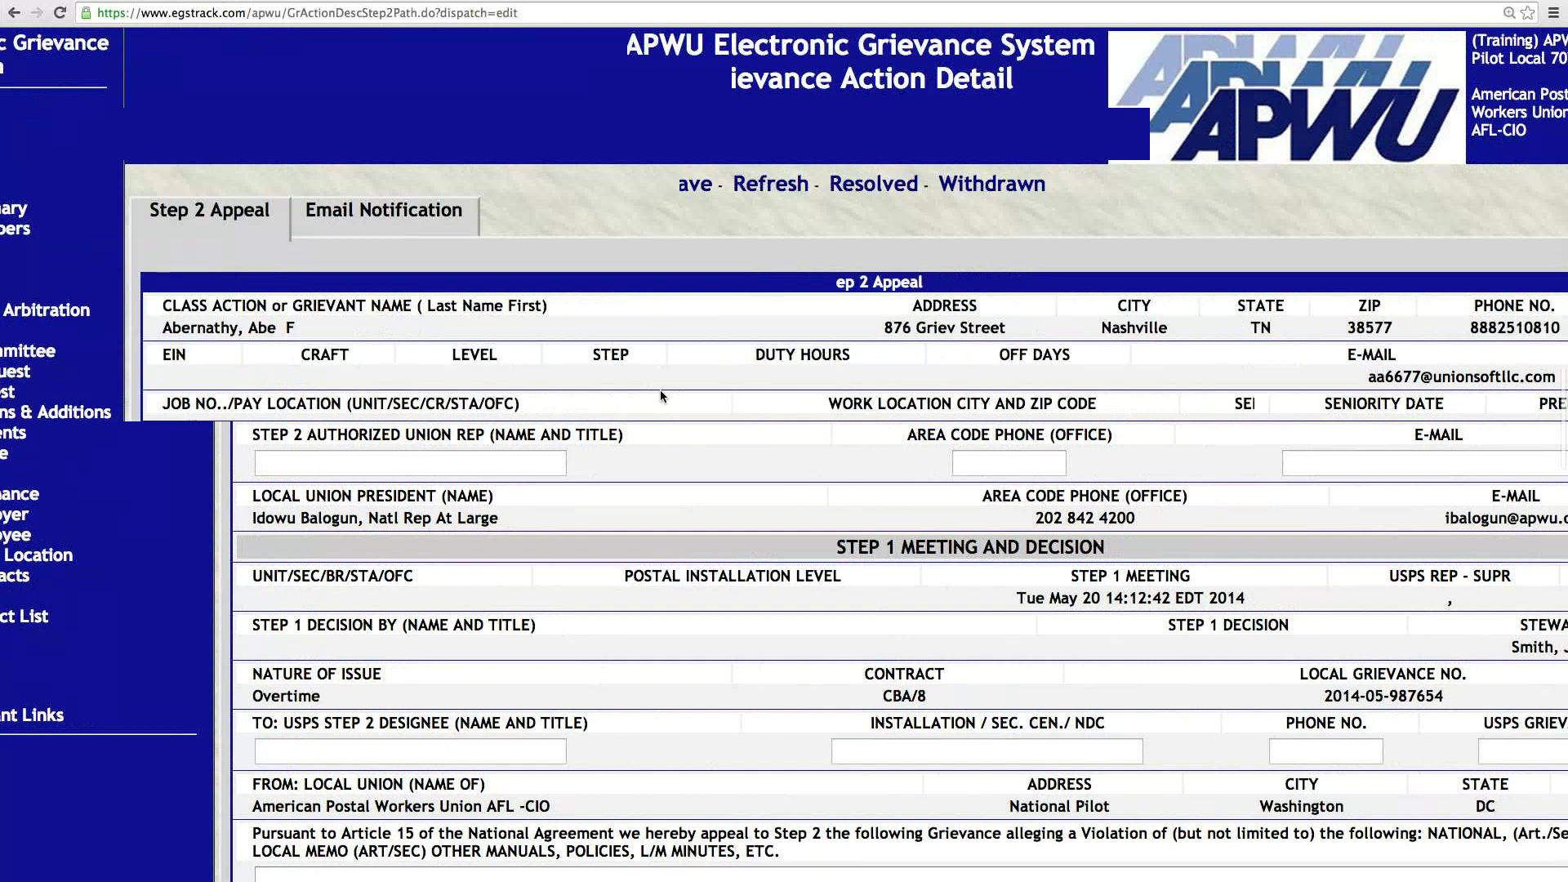
left_click(251, 457)
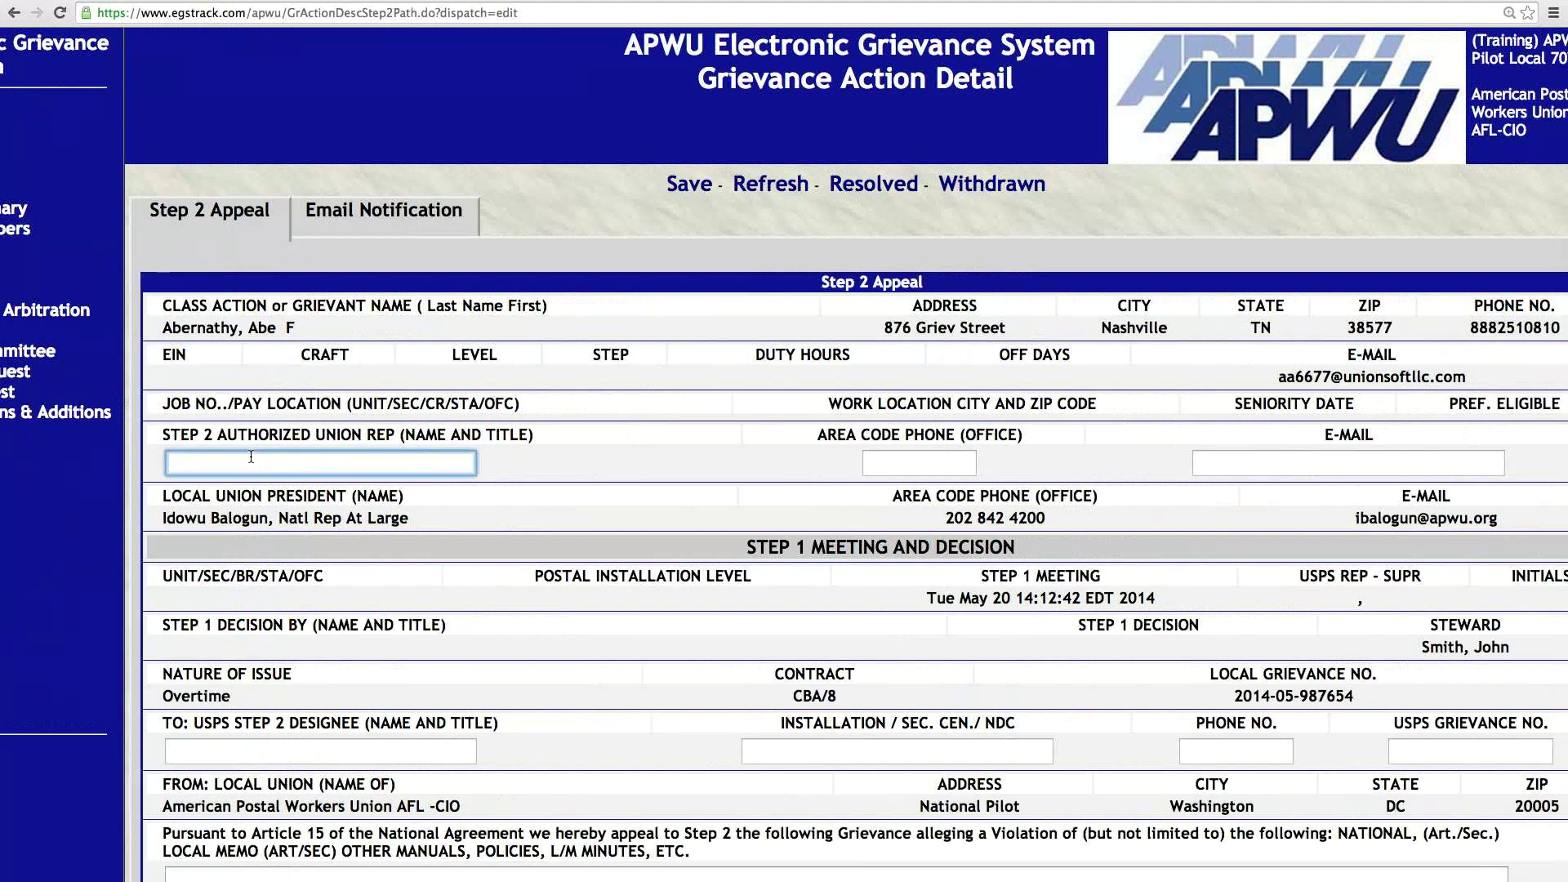
key("Tab")
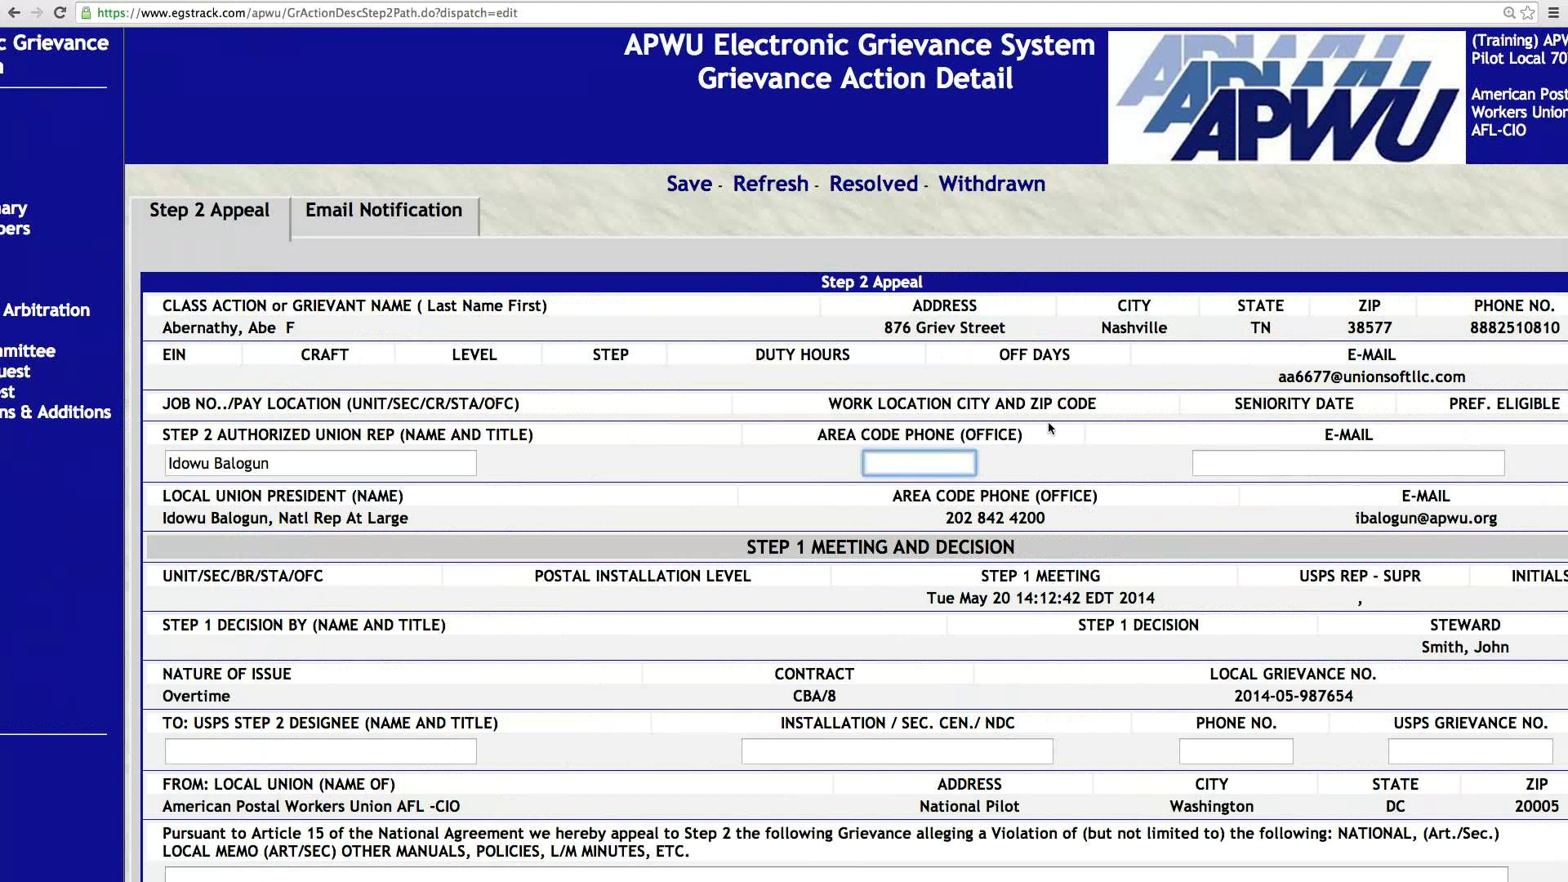
- Move through the rep e-mail, USPS designee, installation, phone and USPS grievance number fields
scroll(993, 449, "right", 1)
left_click(1201, 465)
scroll(982, 479, "down", 4)
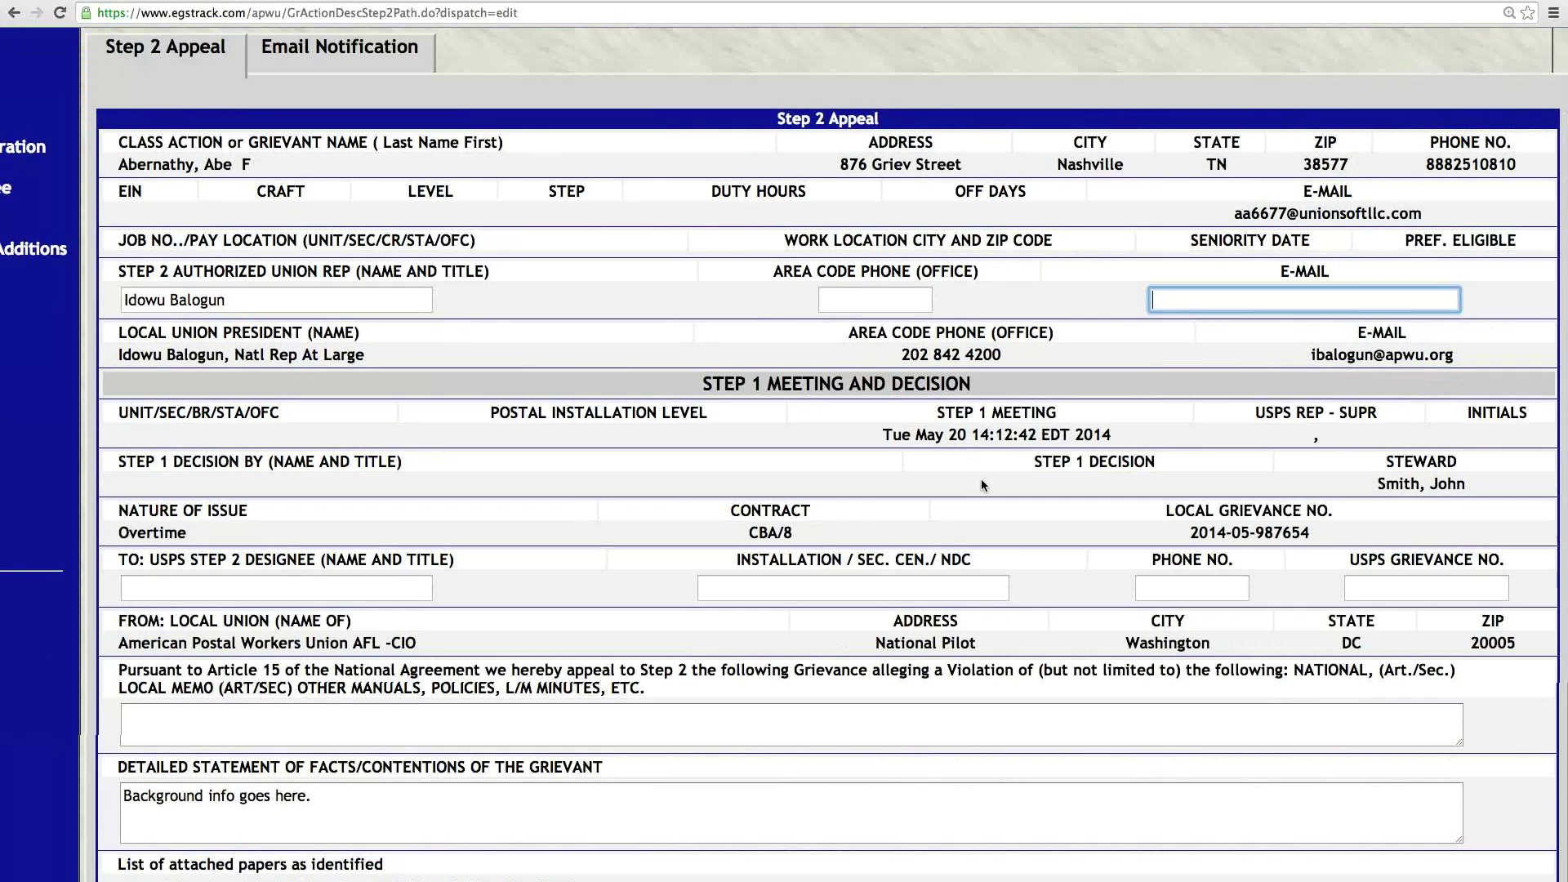
scroll(456, 482, "down", 2)
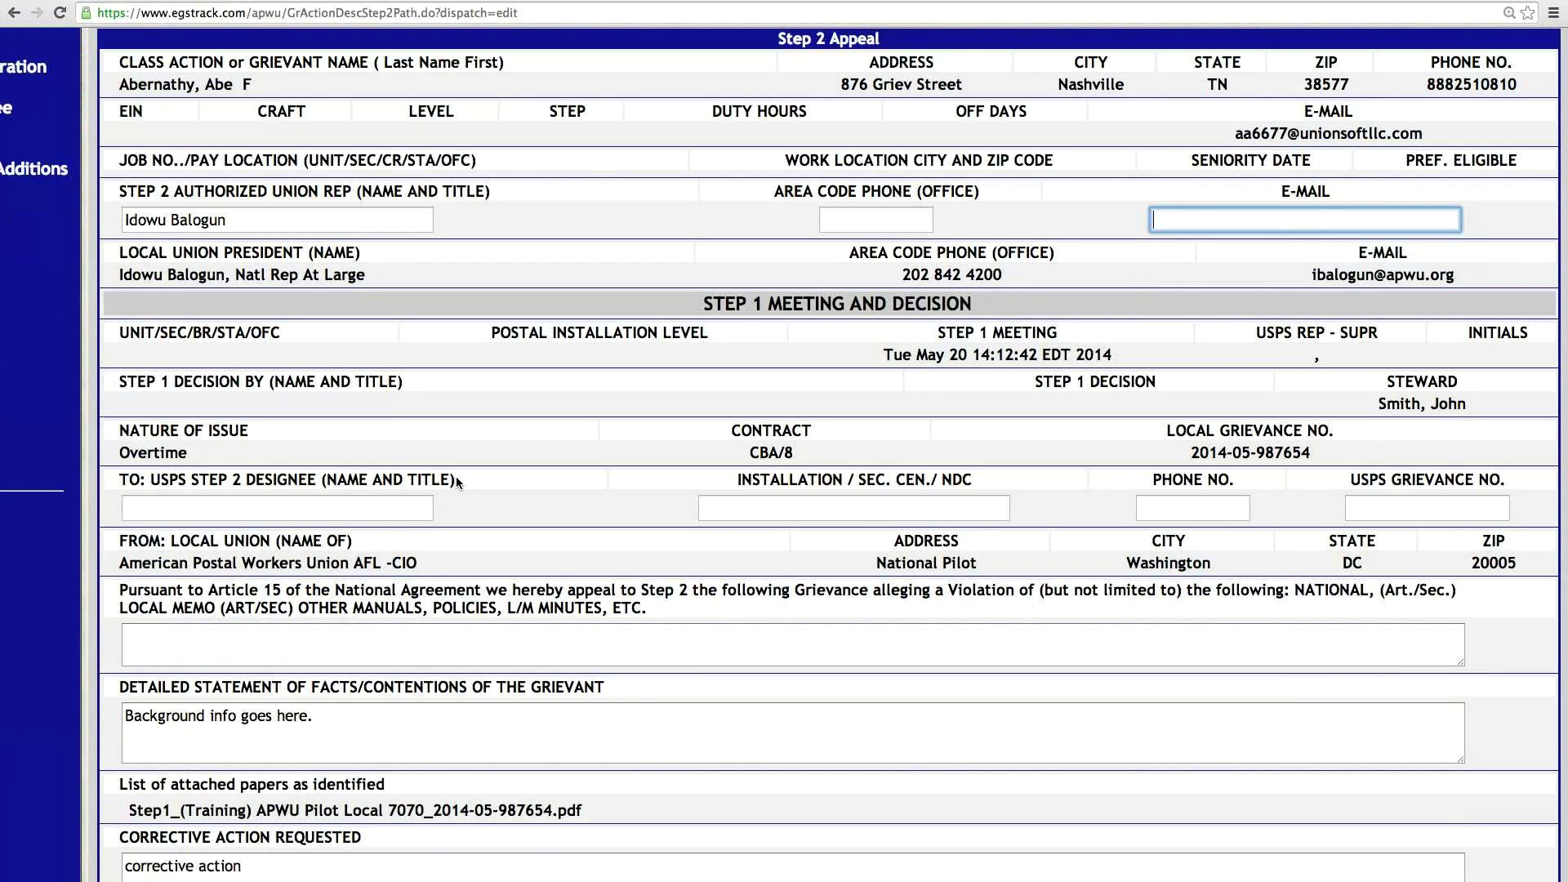
scroll(456, 477, "down", 1)
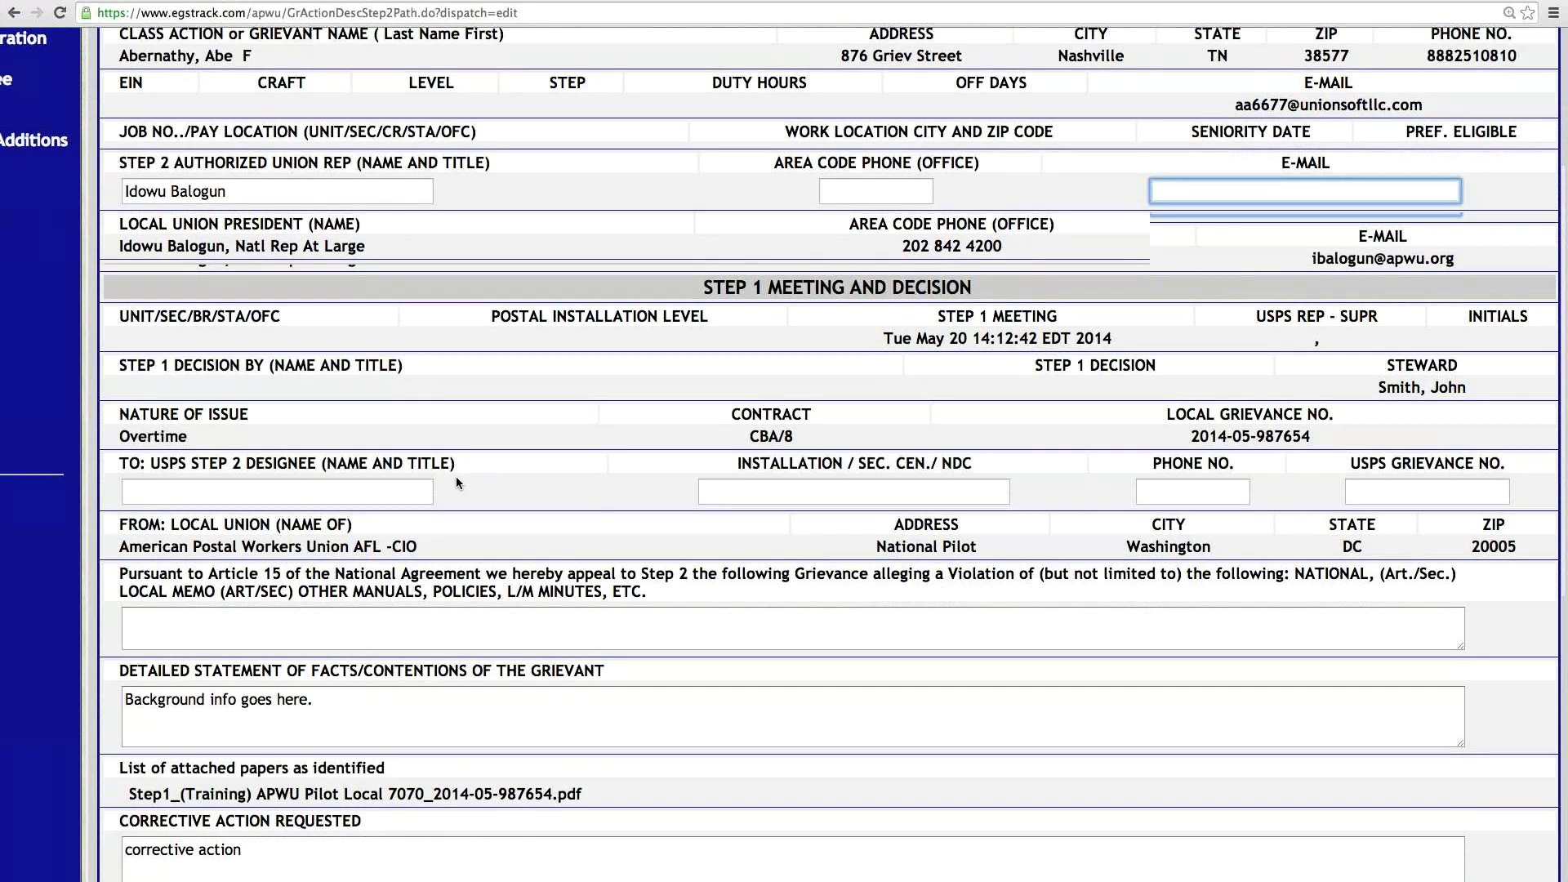
left_click(181, 504)
left_click(775, 477)
scroll(899, 473, "up", 1)
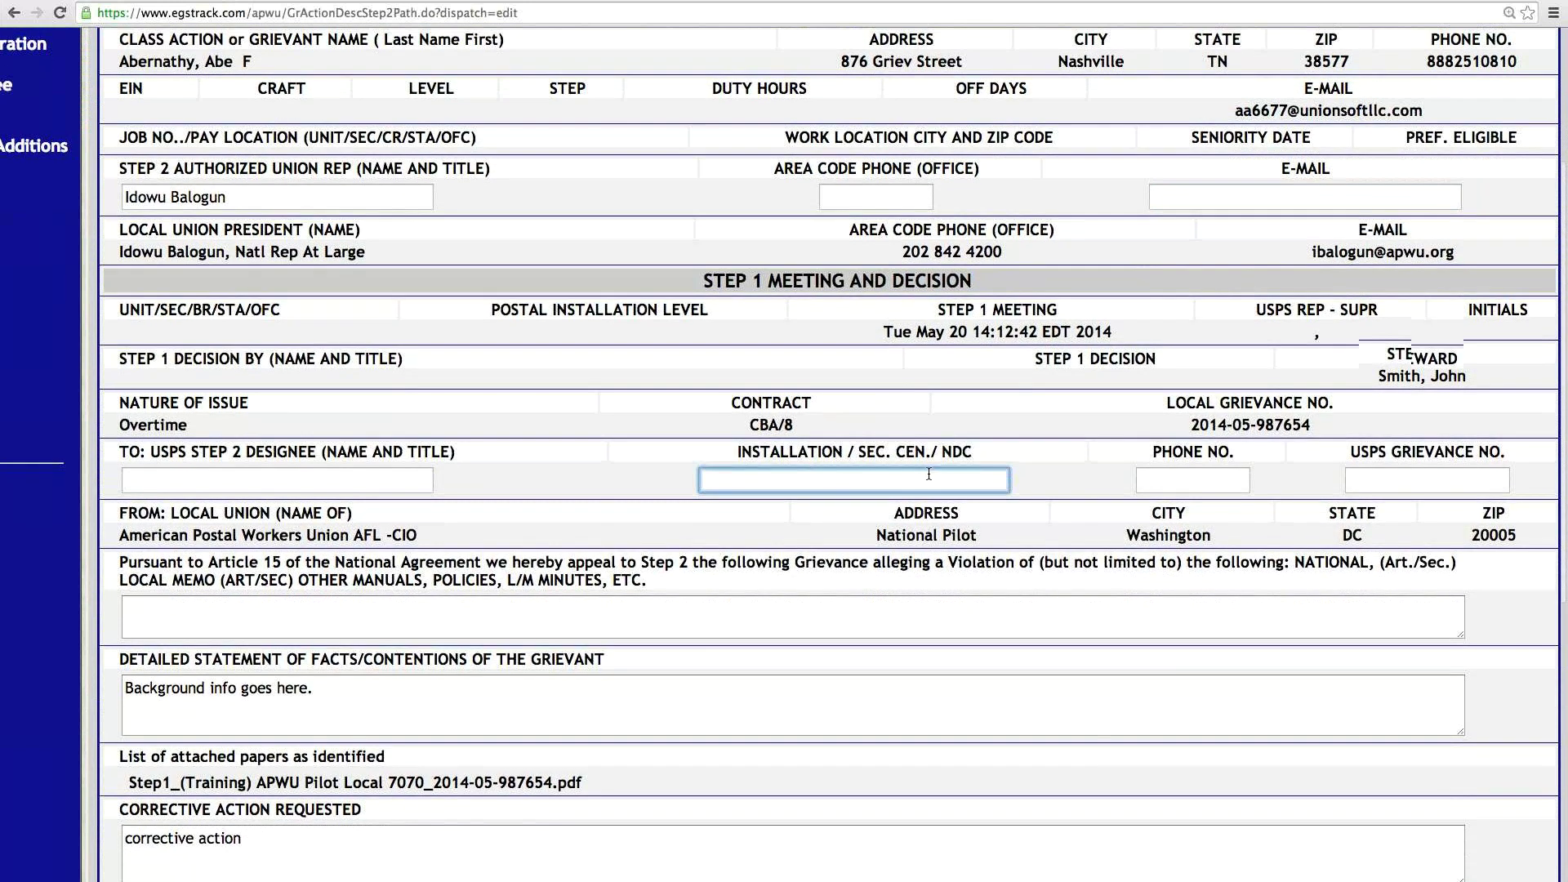
scroll(929, 473, "left", 1)
scroll(928, 474, "up", 1)
left_click(1218, 498)
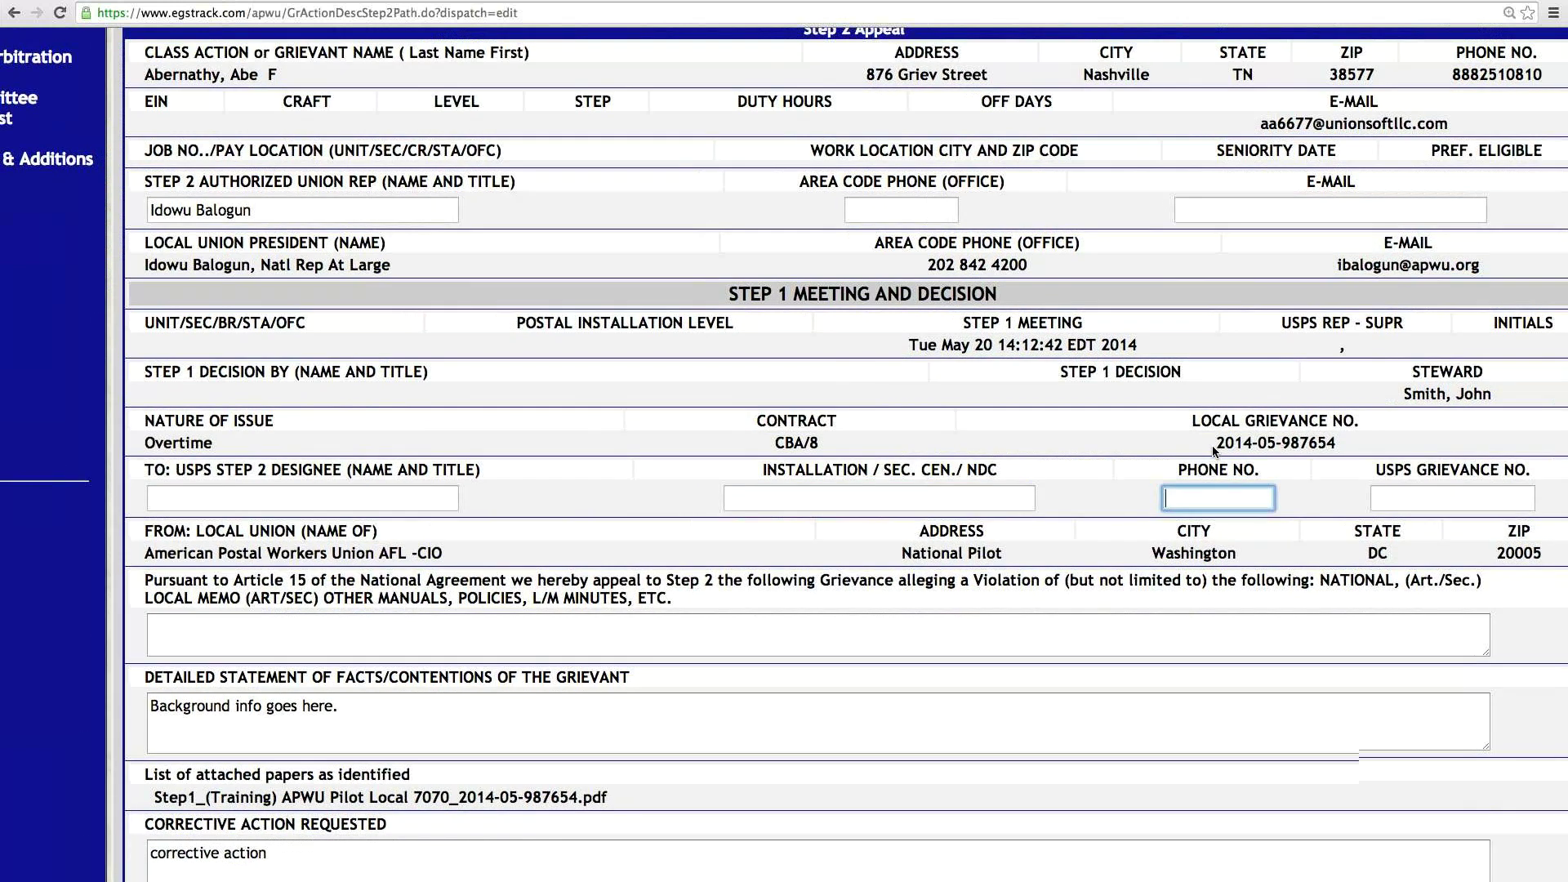
scroll(1212, 444, "up", 2)
left_click(1423, 559)
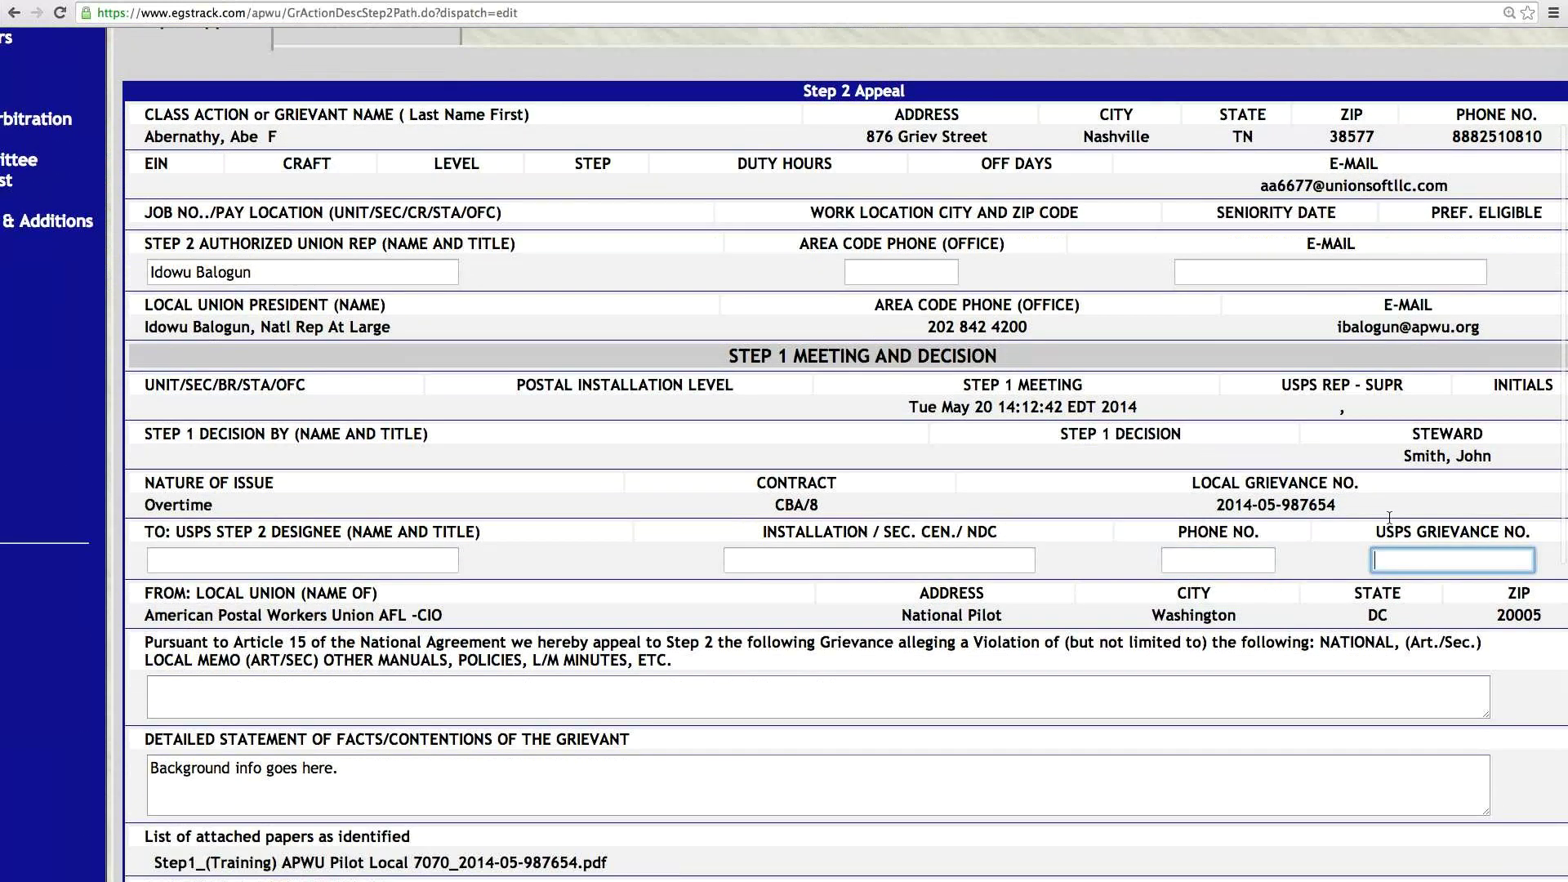
scroll(1336, 412, "up", 2)
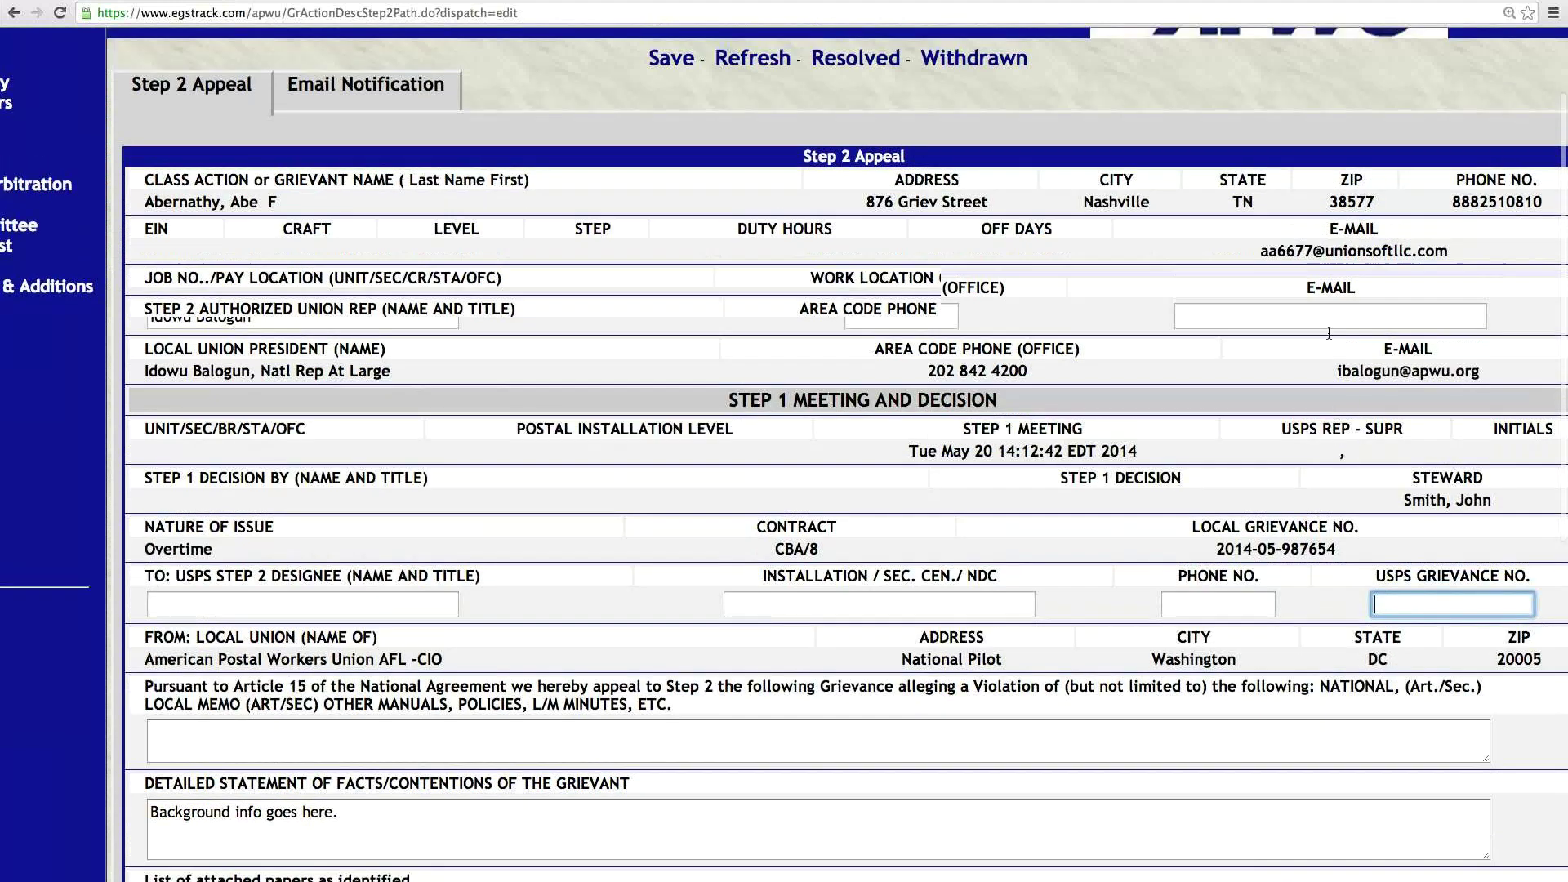
- Pass the statement of facts, corrective action and signature fields, then view the Step 2 appeal PDF enlarged
scroll(1298, 302, "right", 1)
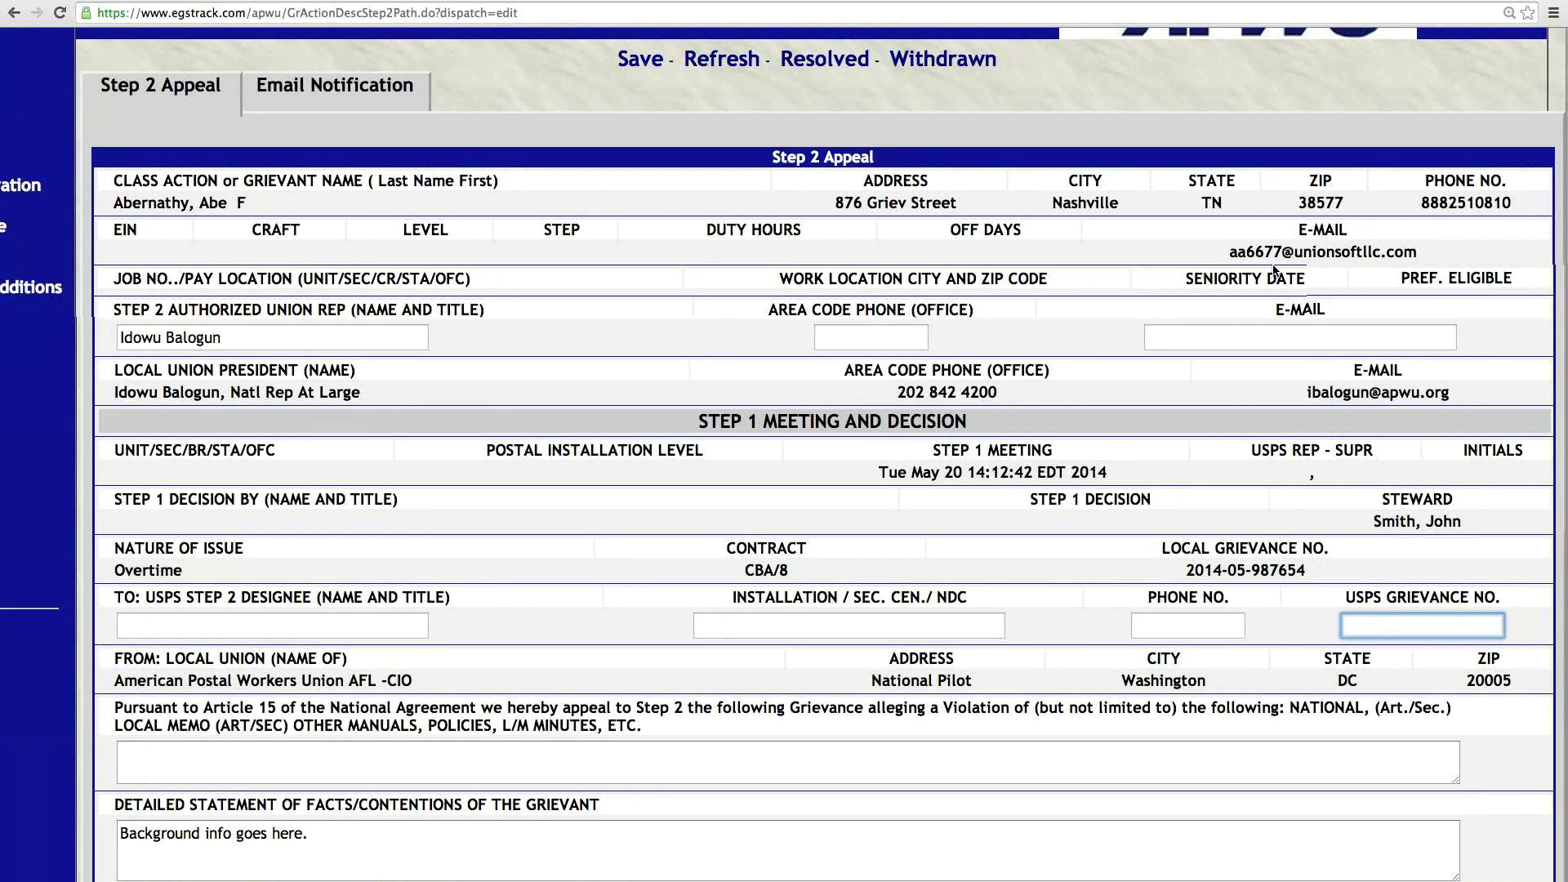
scroll(1274, 269, "down", 5)
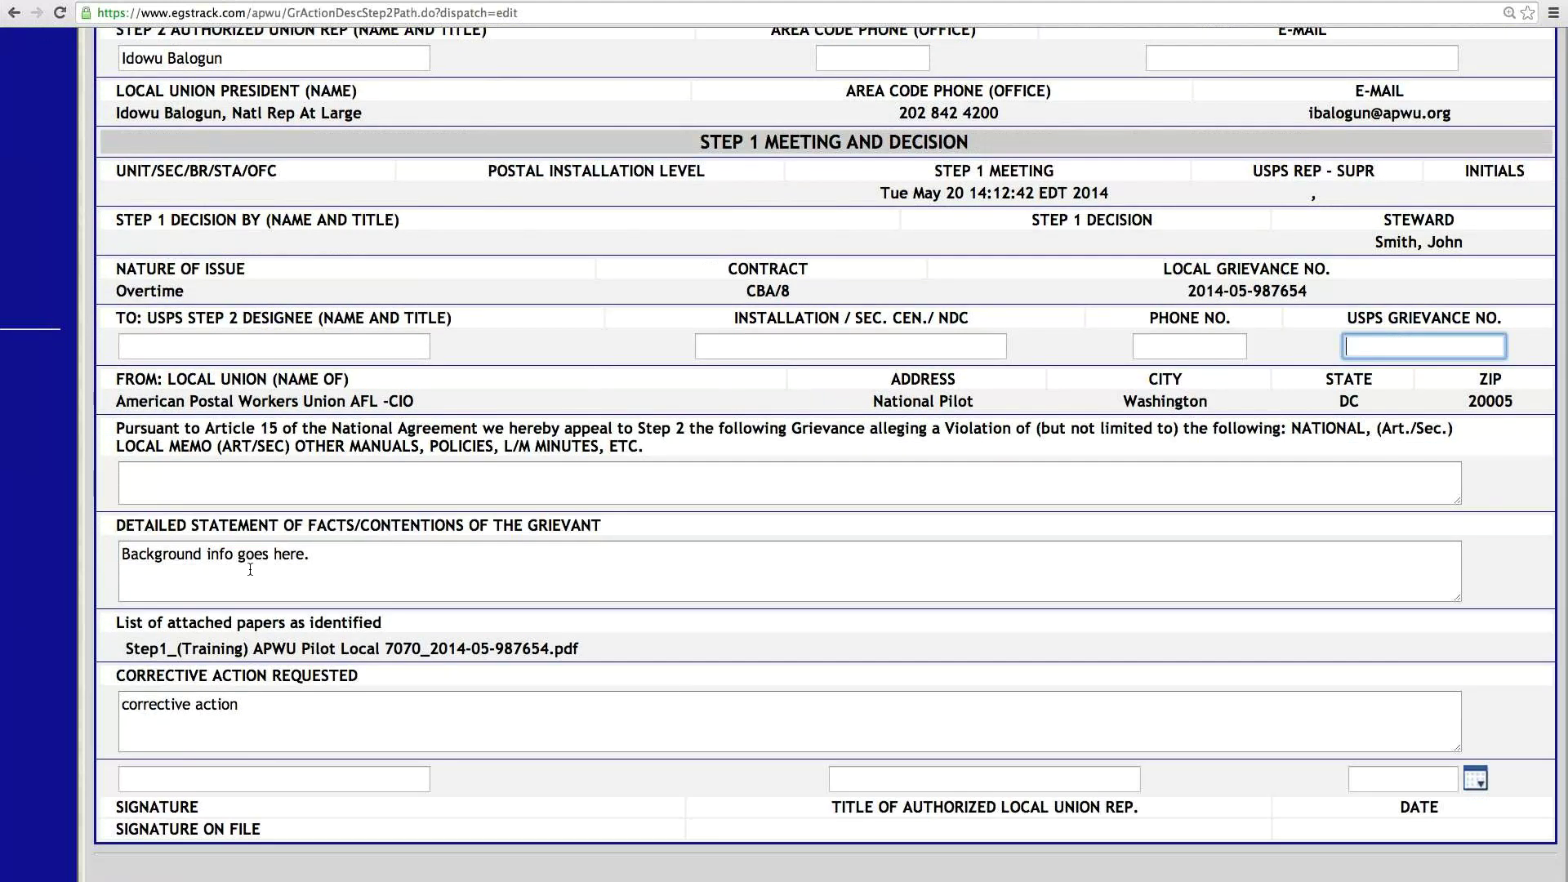
left_click(223, 558)
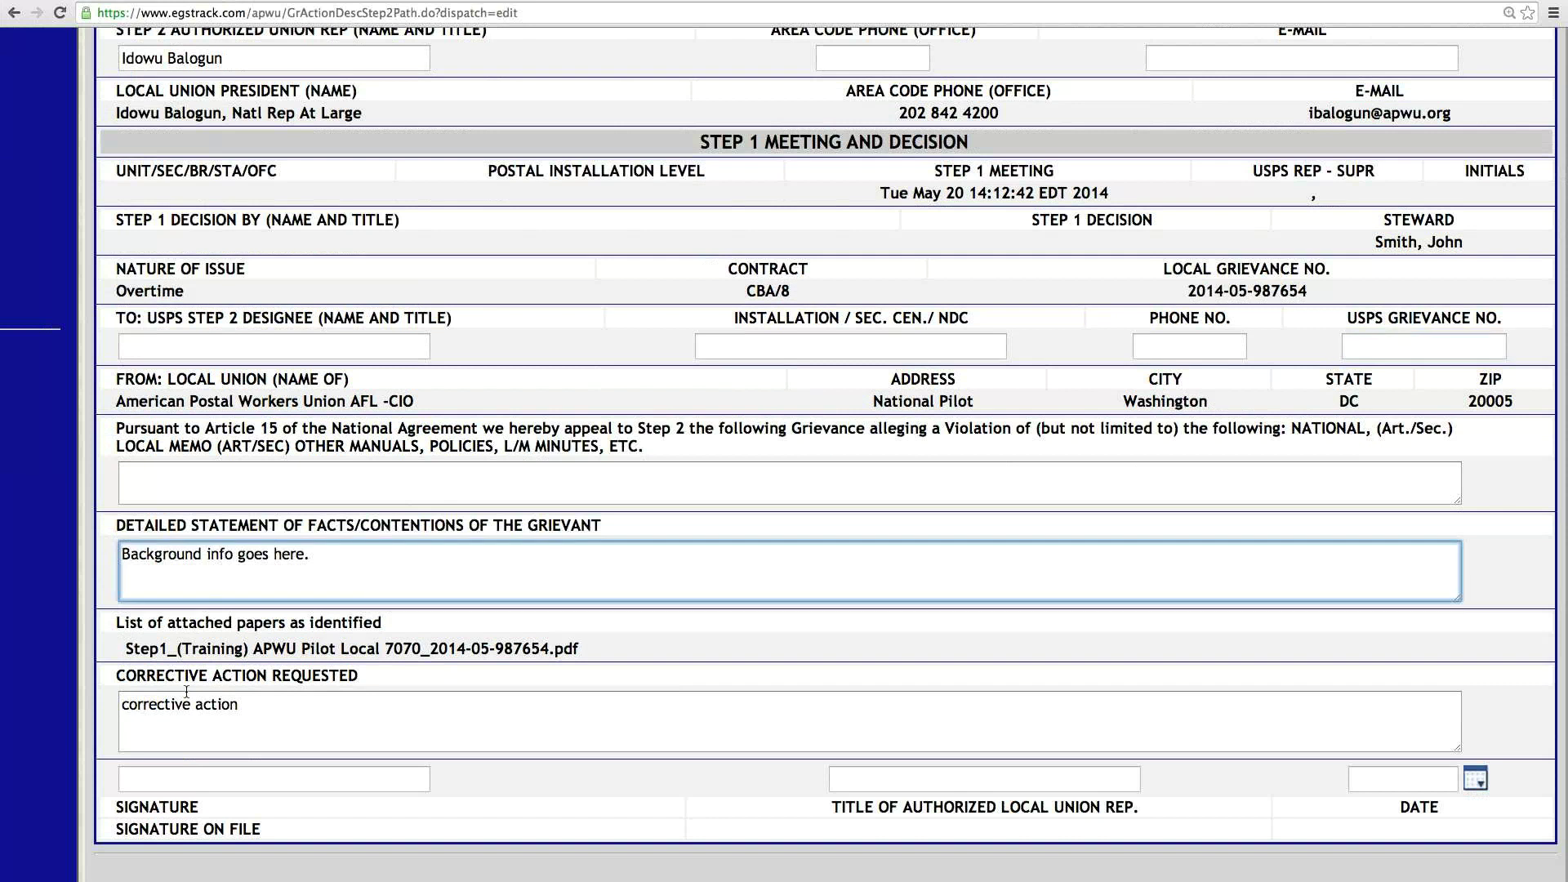
left_click(228, 714)
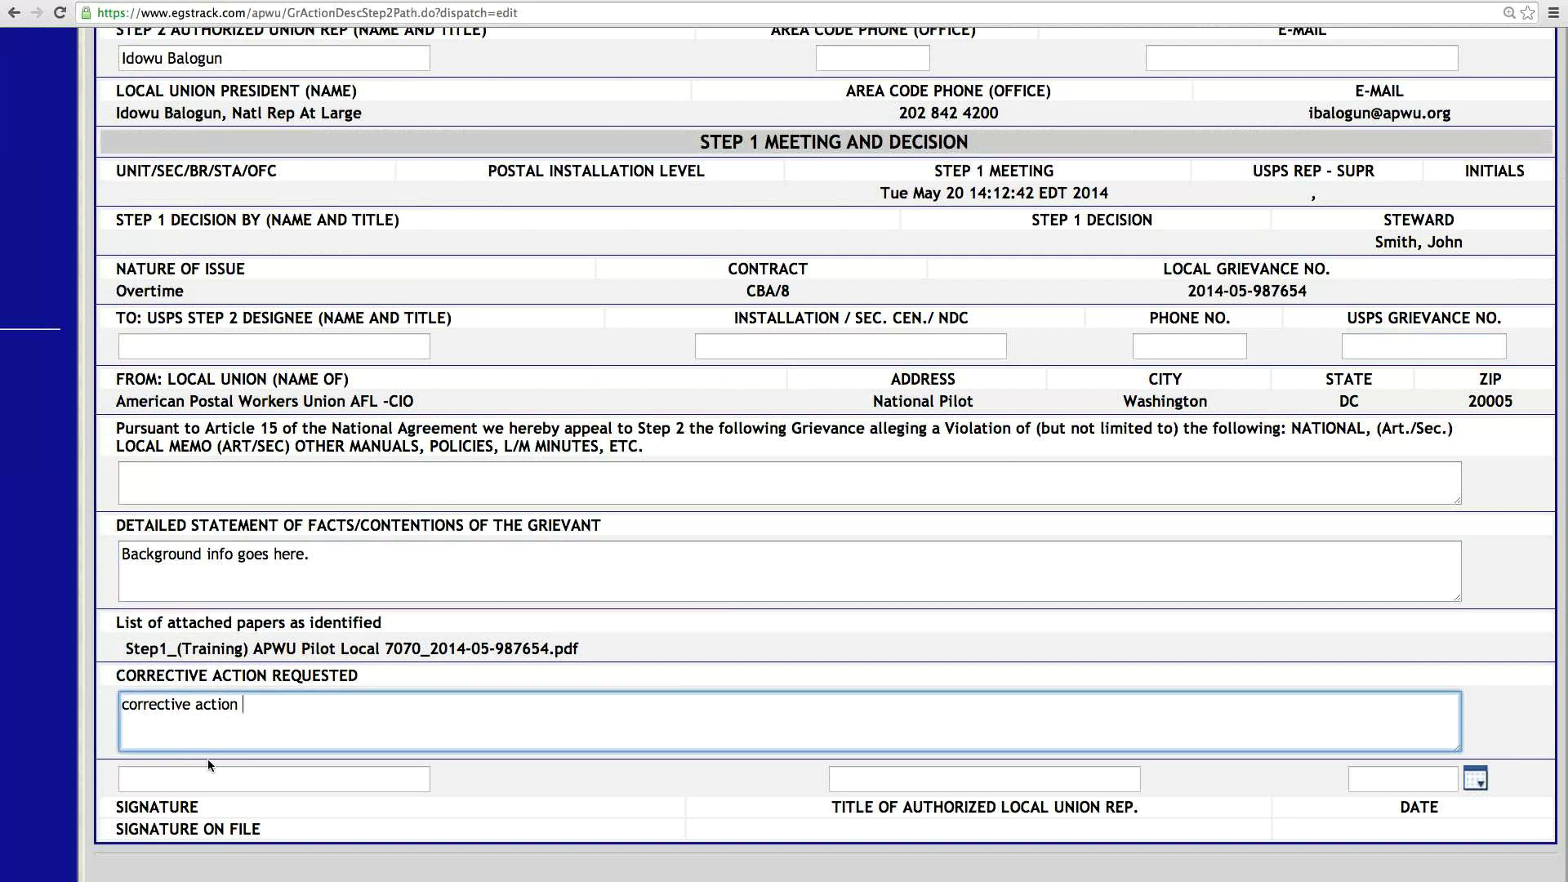
left_click(195, 783)
left_click(958, 763)
left_click(1420, 775)
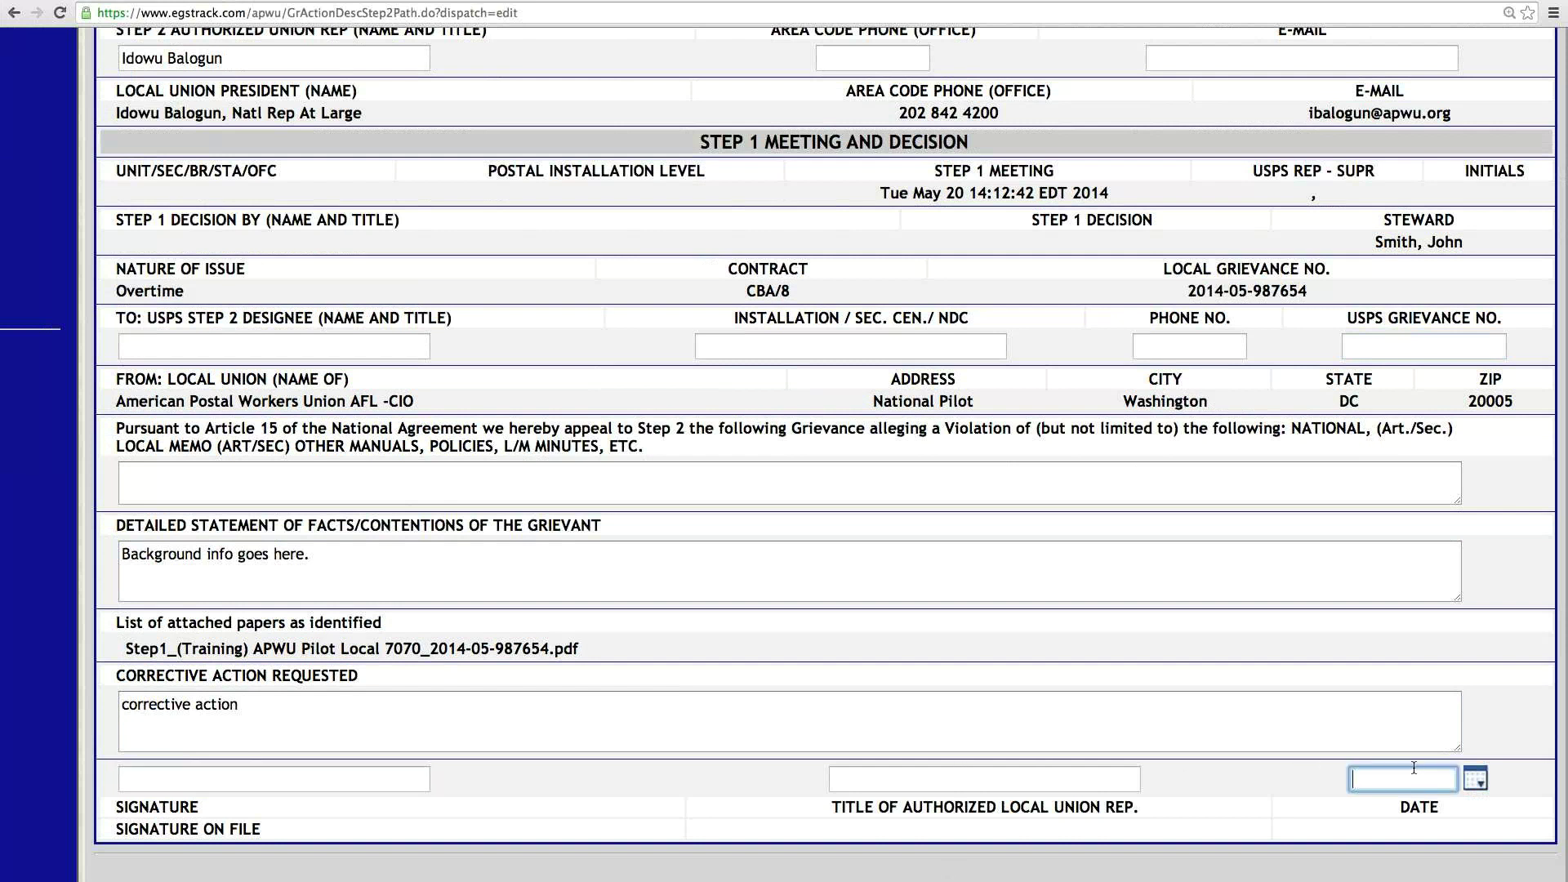
scroll(1179, 493, "up", 5)
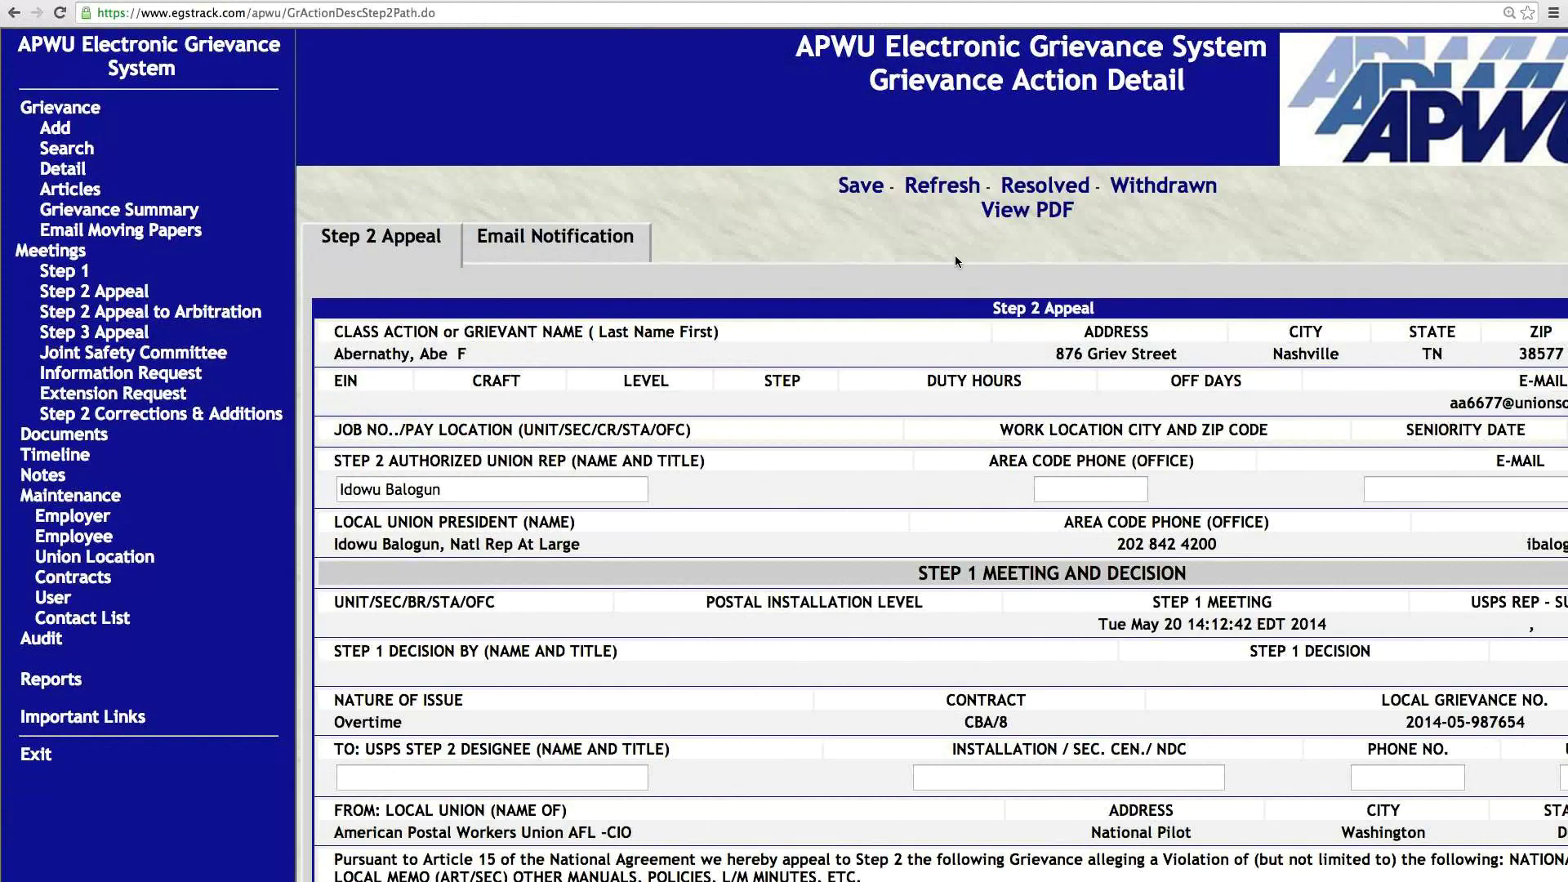
left_click(1017, 211)
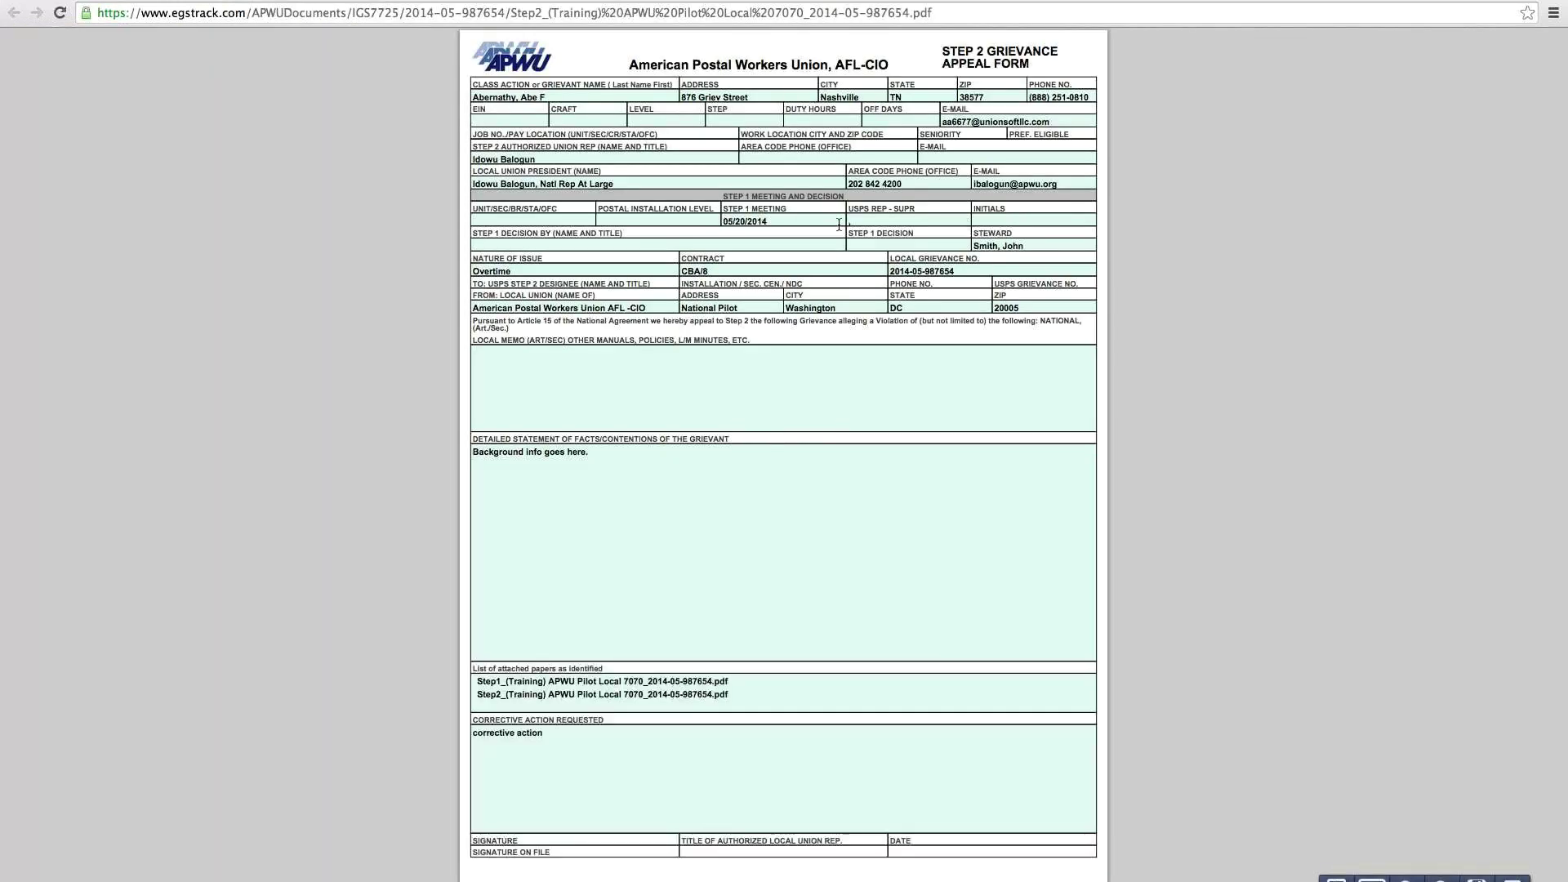
key("super+plus")
key("super+plus")
key("super+plus")
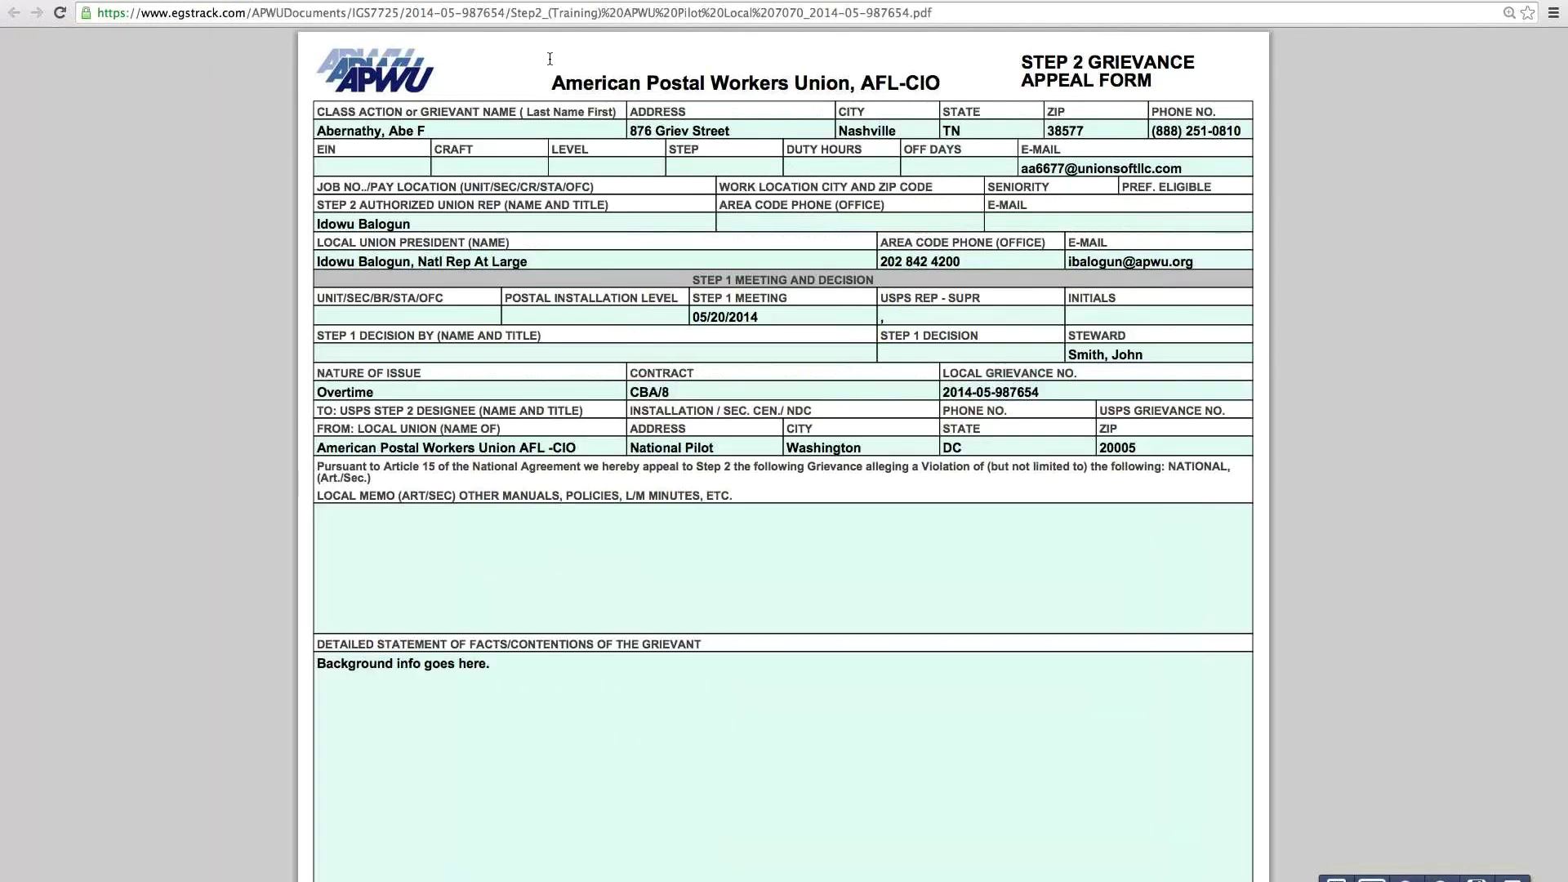
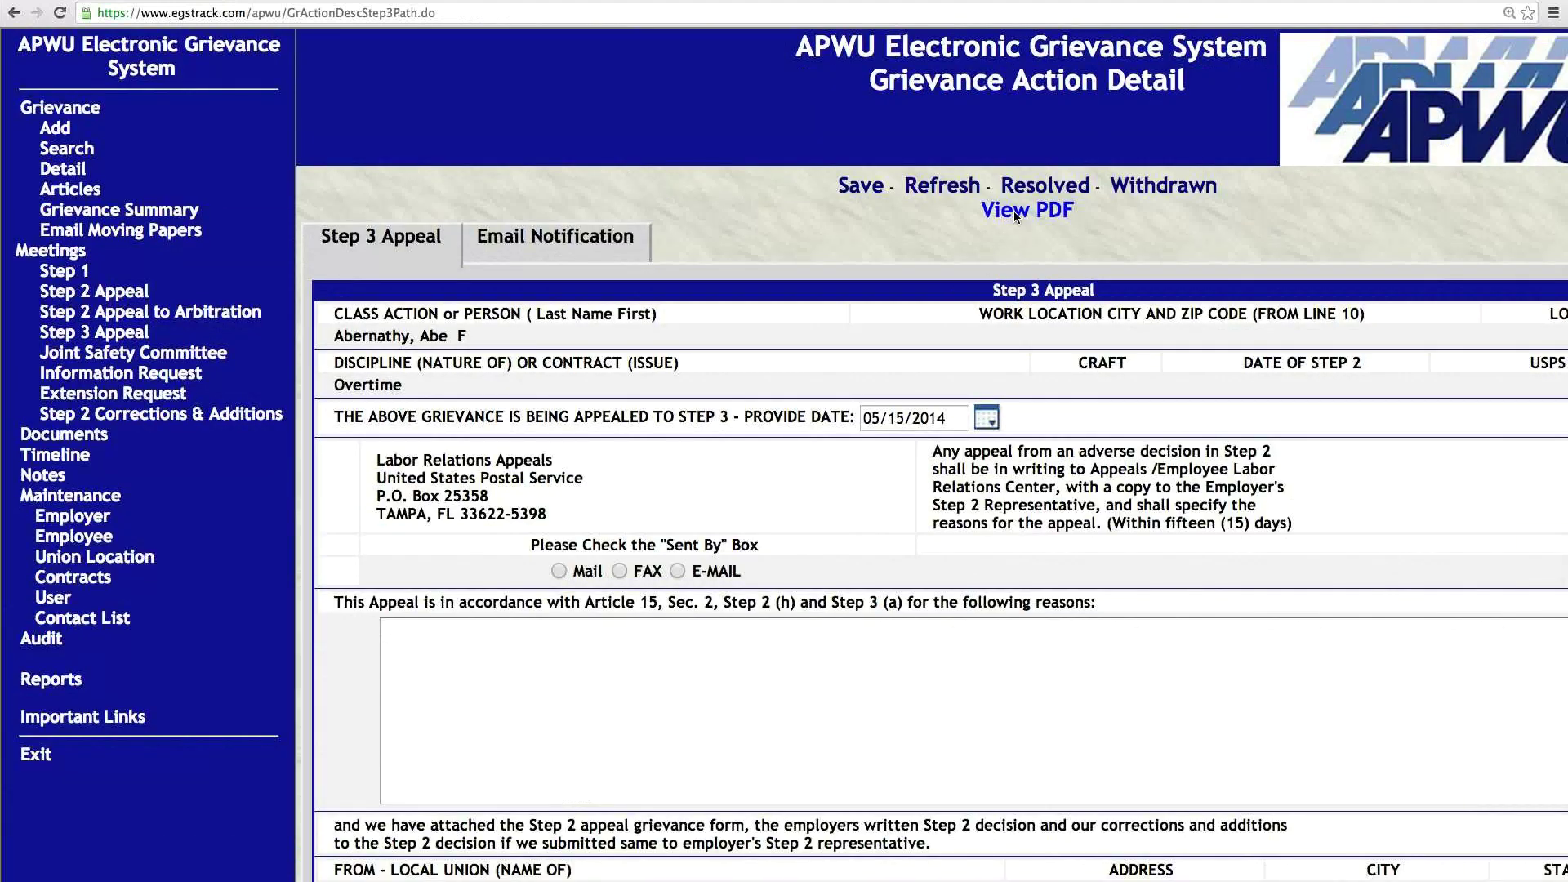
- View the grievance as an enlarged PDF, then return to the Step 3 appeal detail page
left_click(1015, 214)
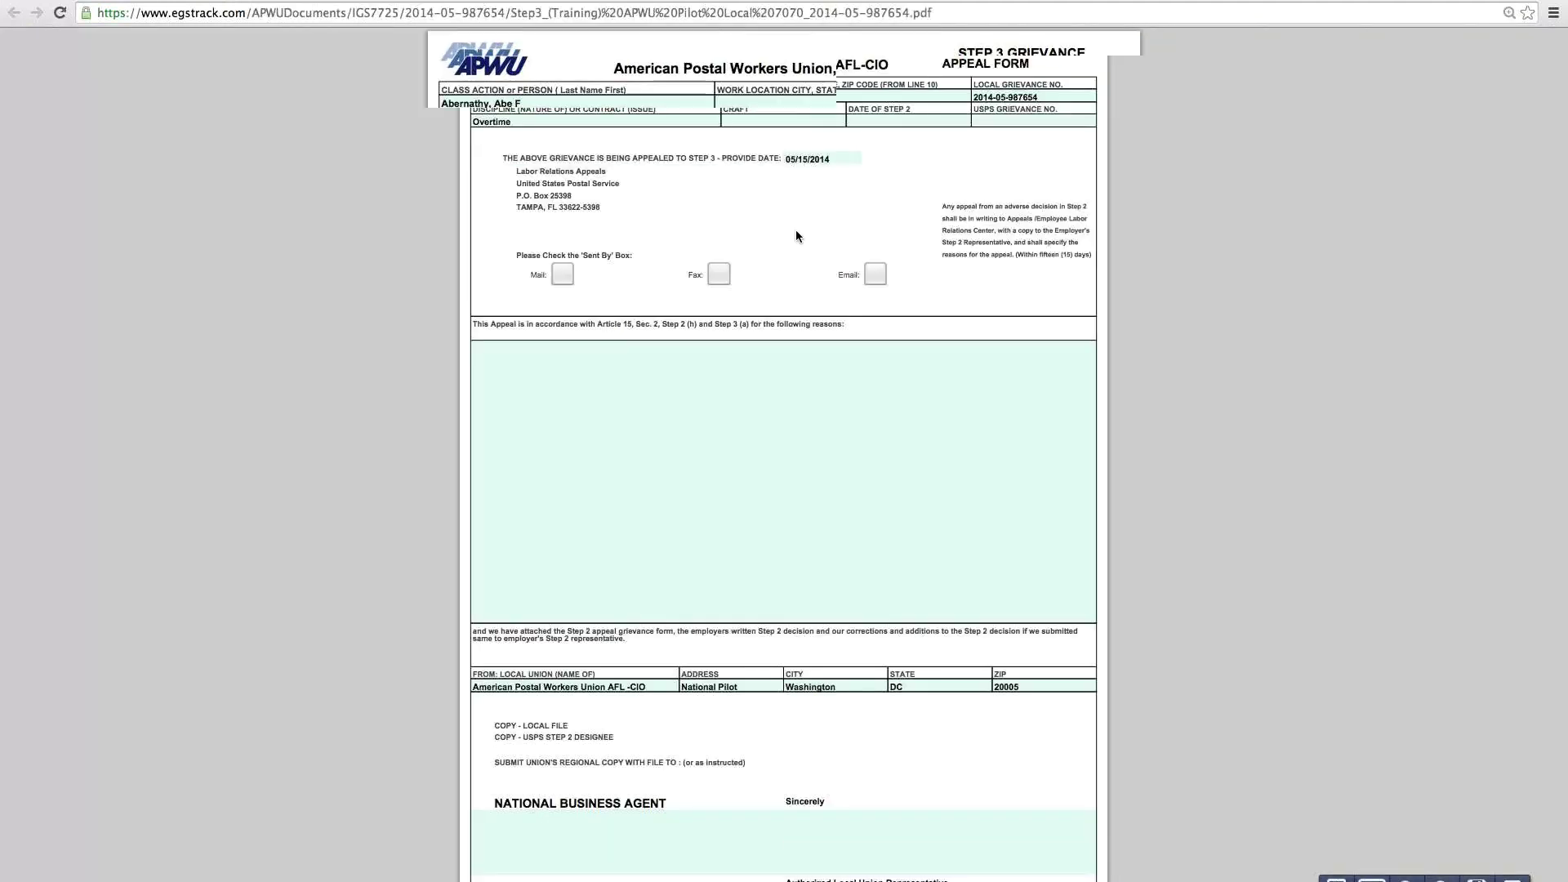
key("ctrl+plus")
key("ctrl+plus")
key("ctrl+plus")
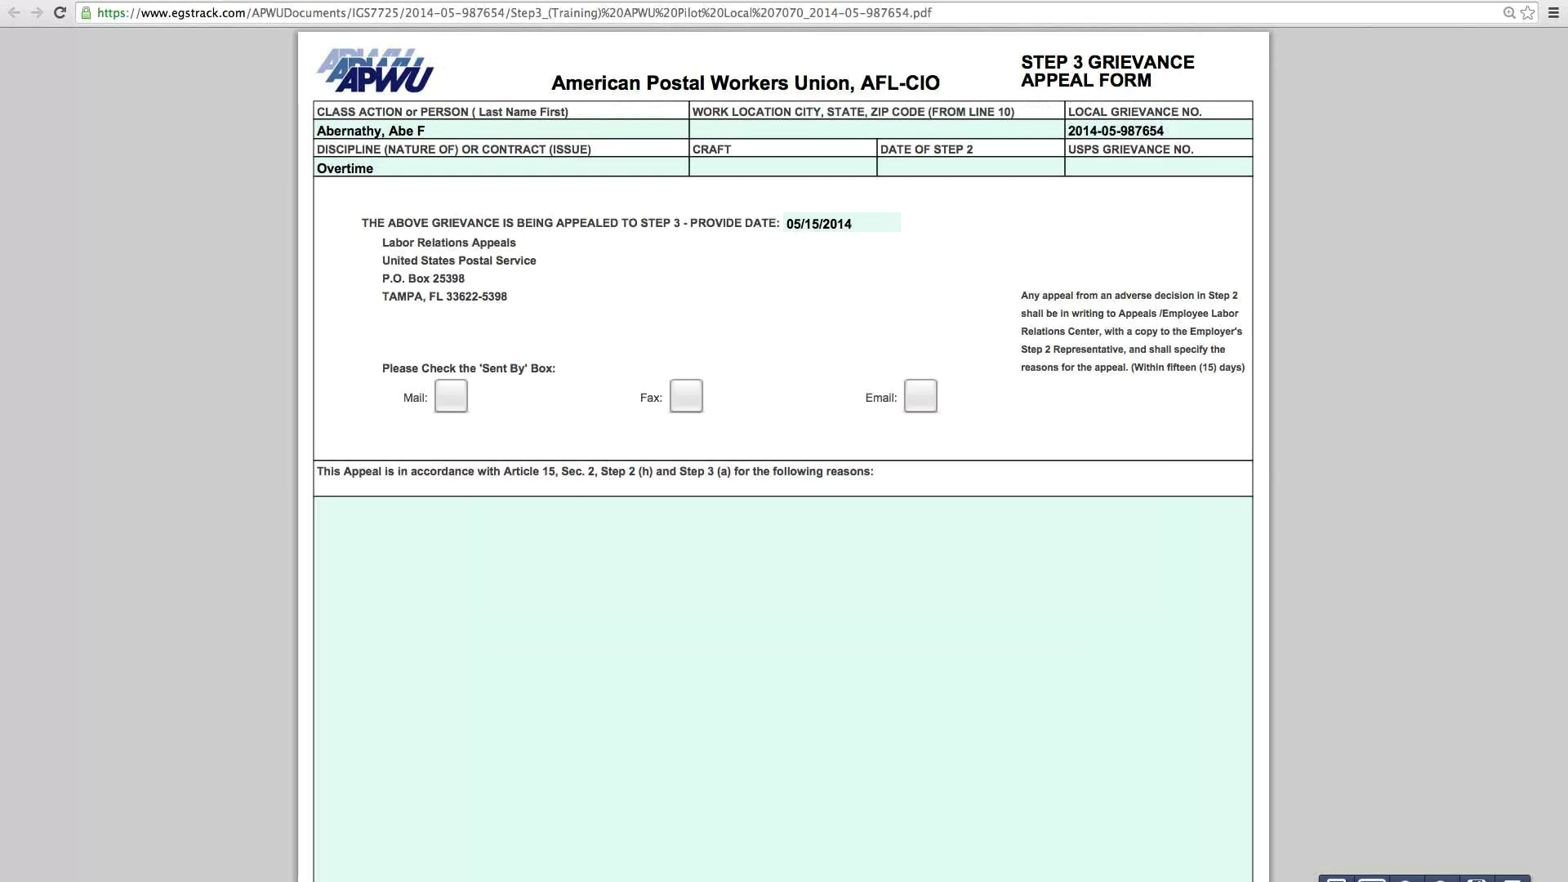
key("alt+Left")
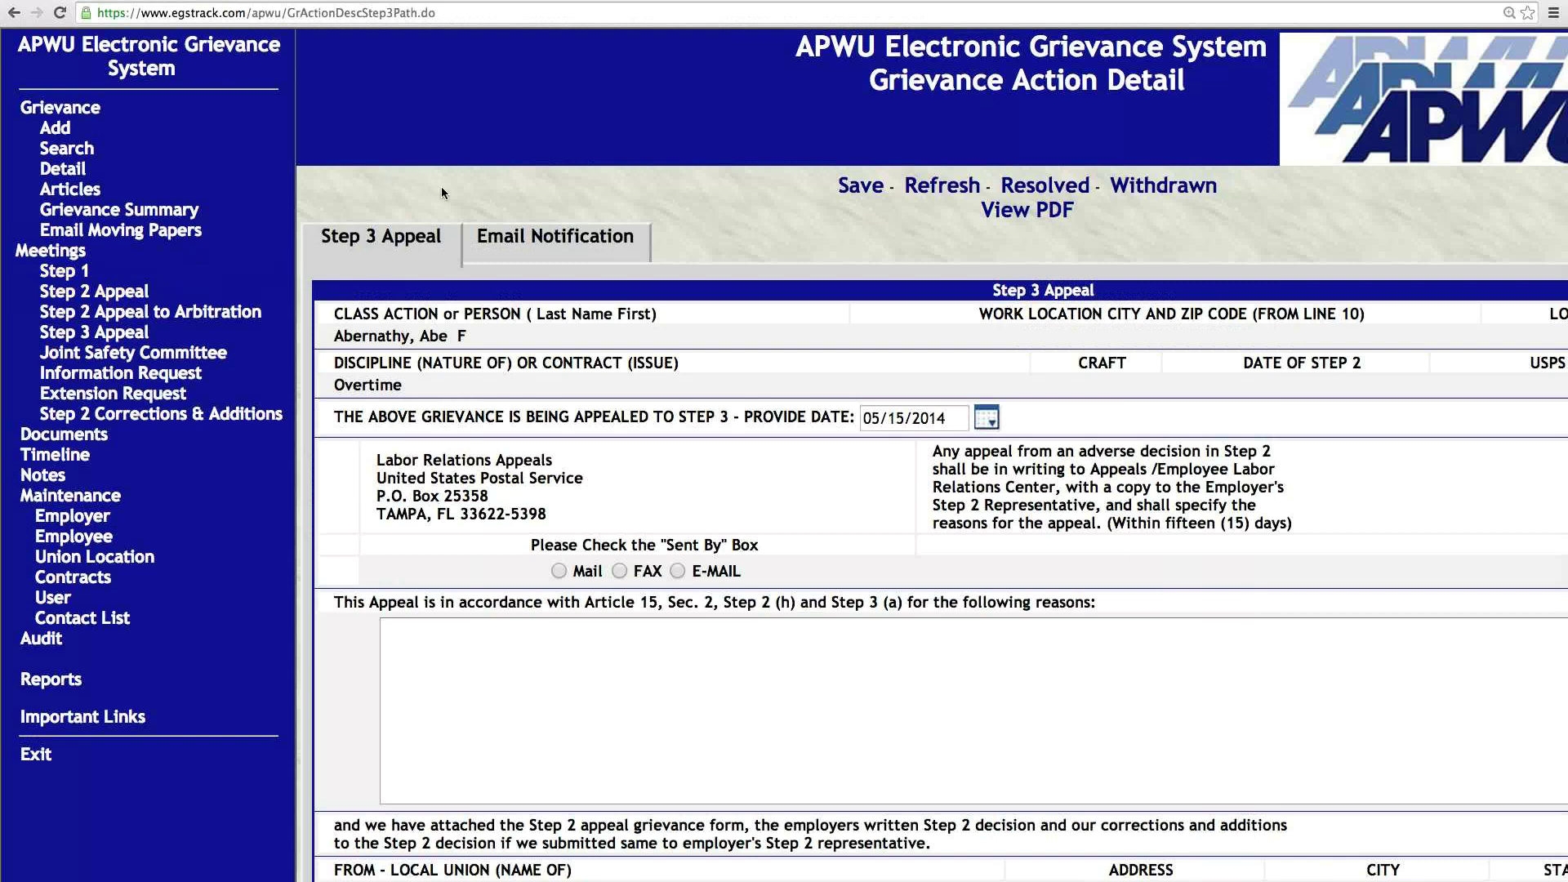
scroll(161, 613, "down", 2)
scroll(161, 613, "down", 5)
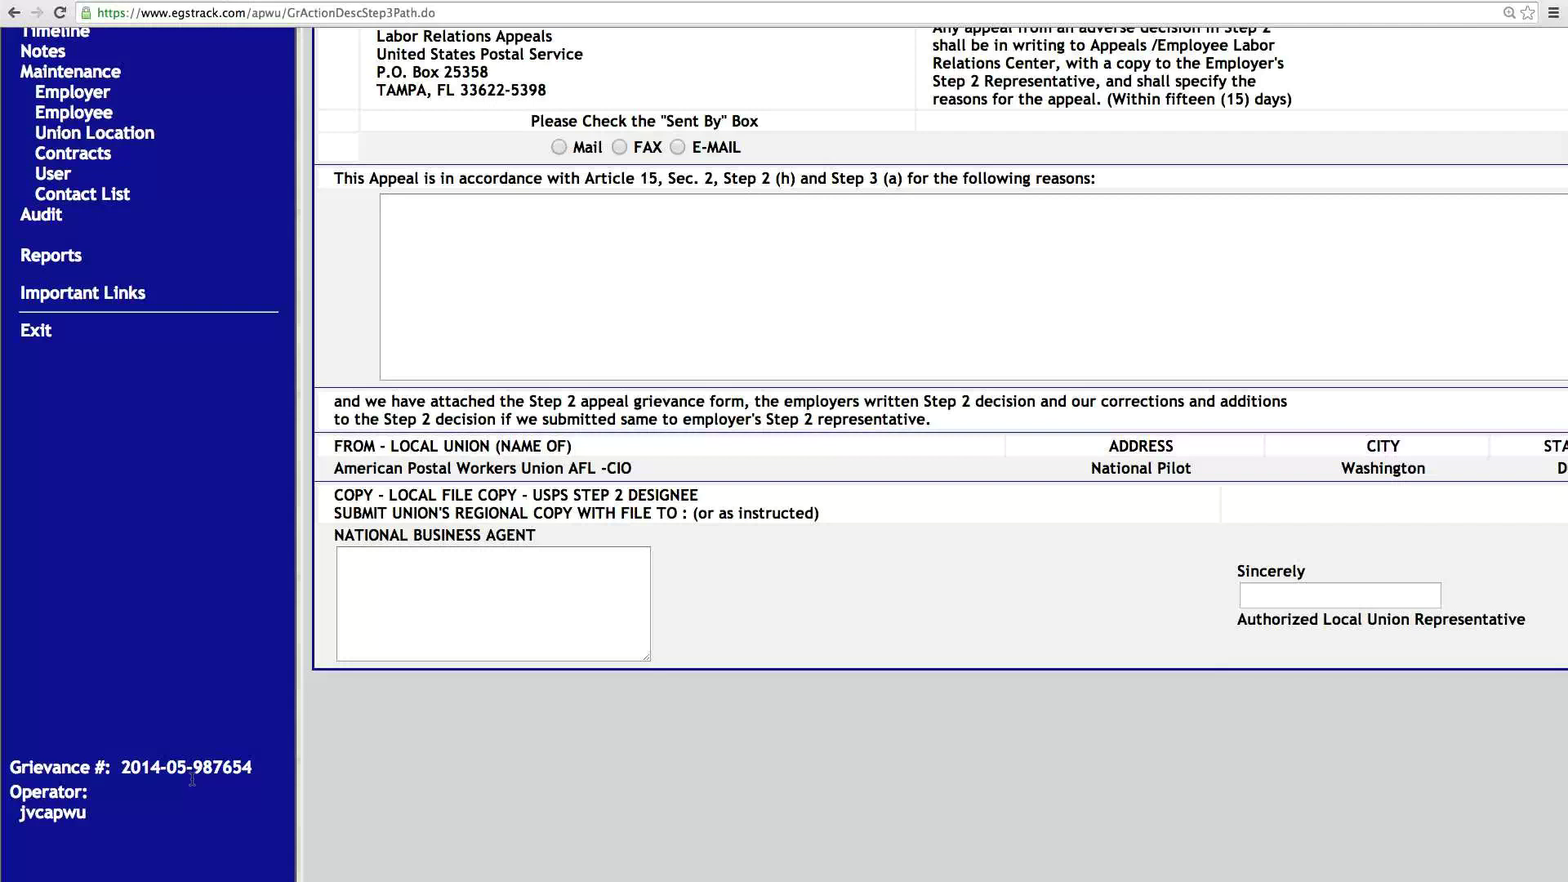
left_click_drag(122, 767, 249, 761)
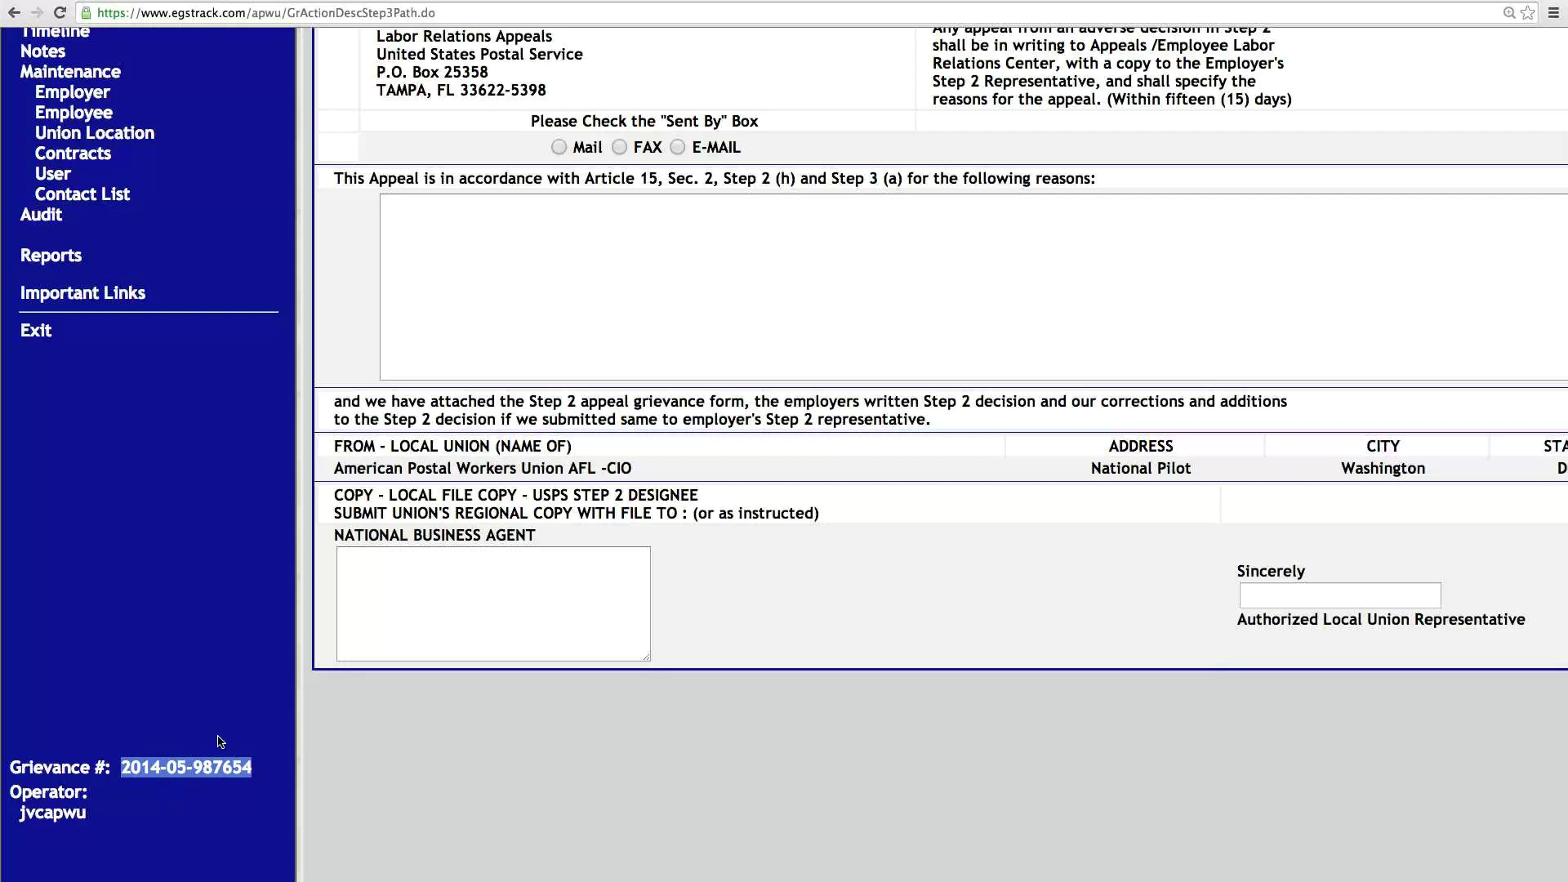
scroll(268, 602, "up", 2)
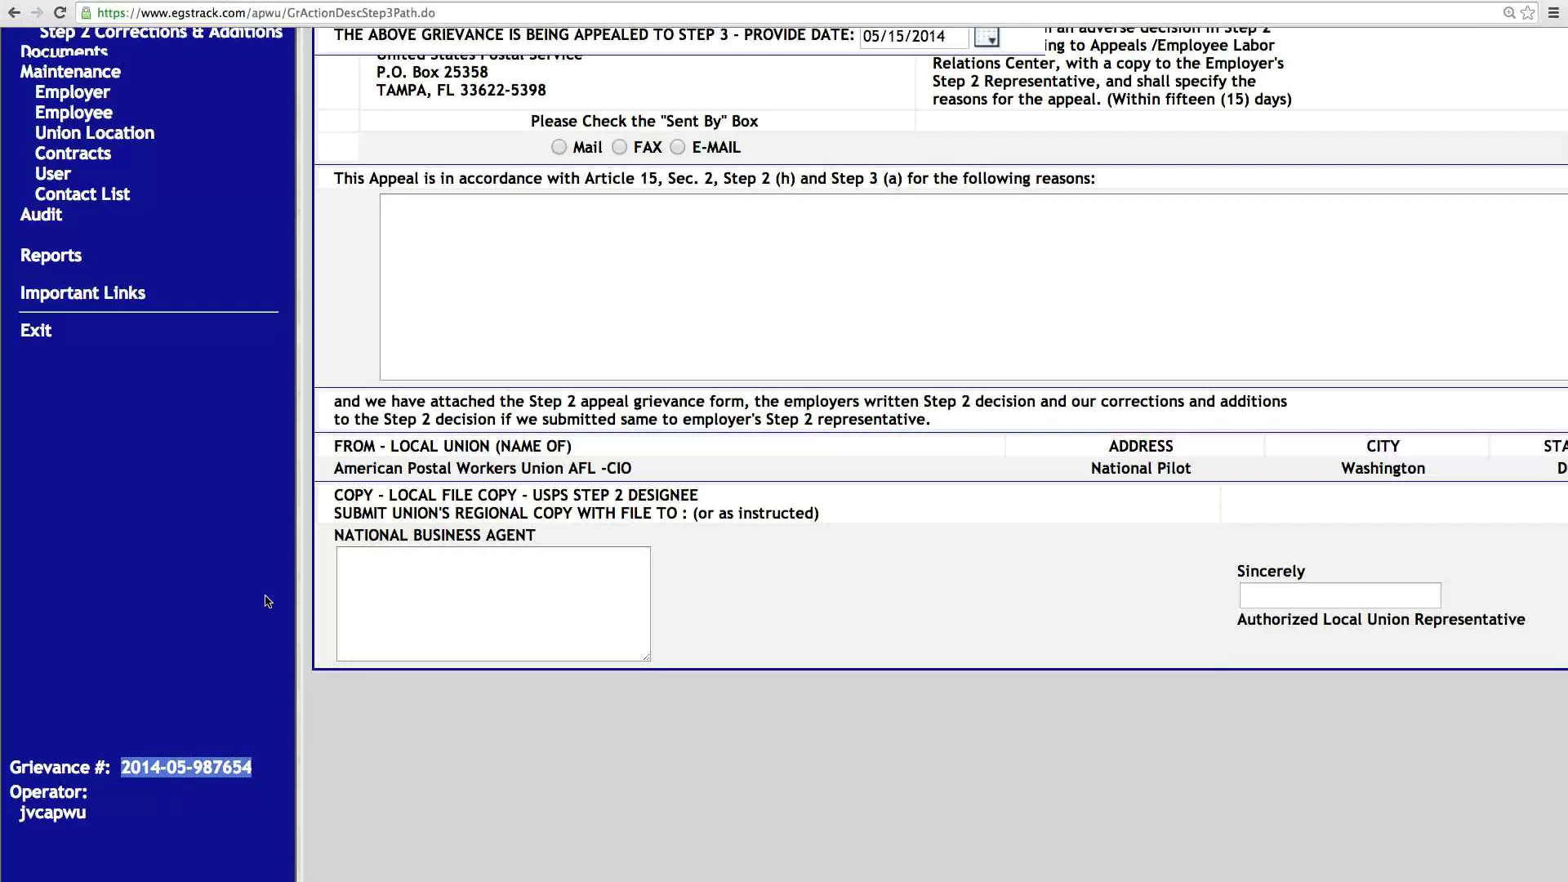
scroll(268, 602, "up", 5)
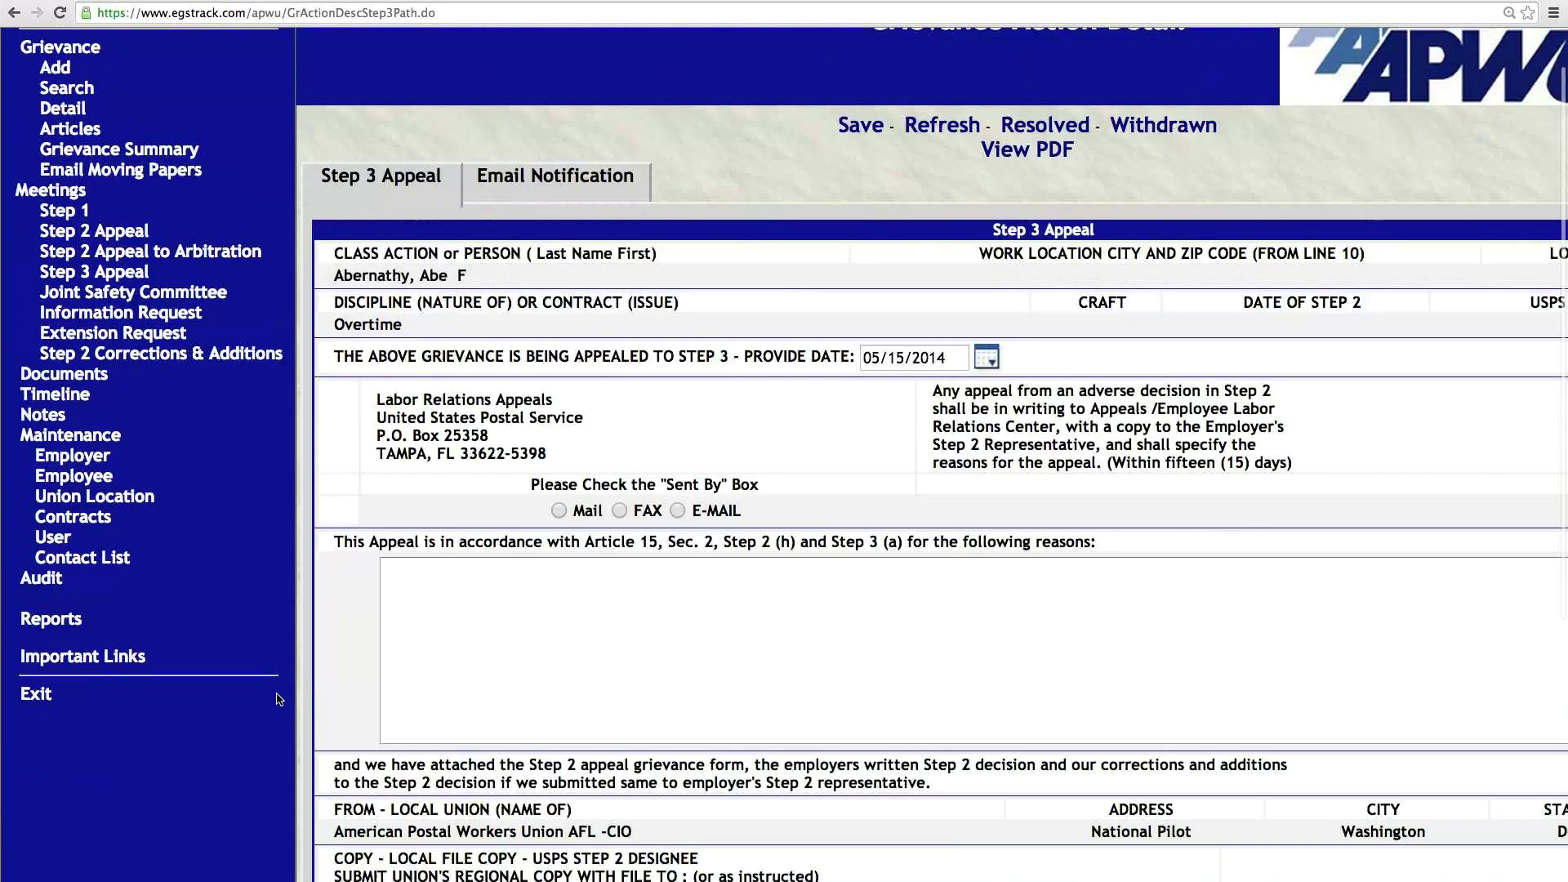
scroll(280, 700, "down", 4)
scroll(335, 456, "up", 5)
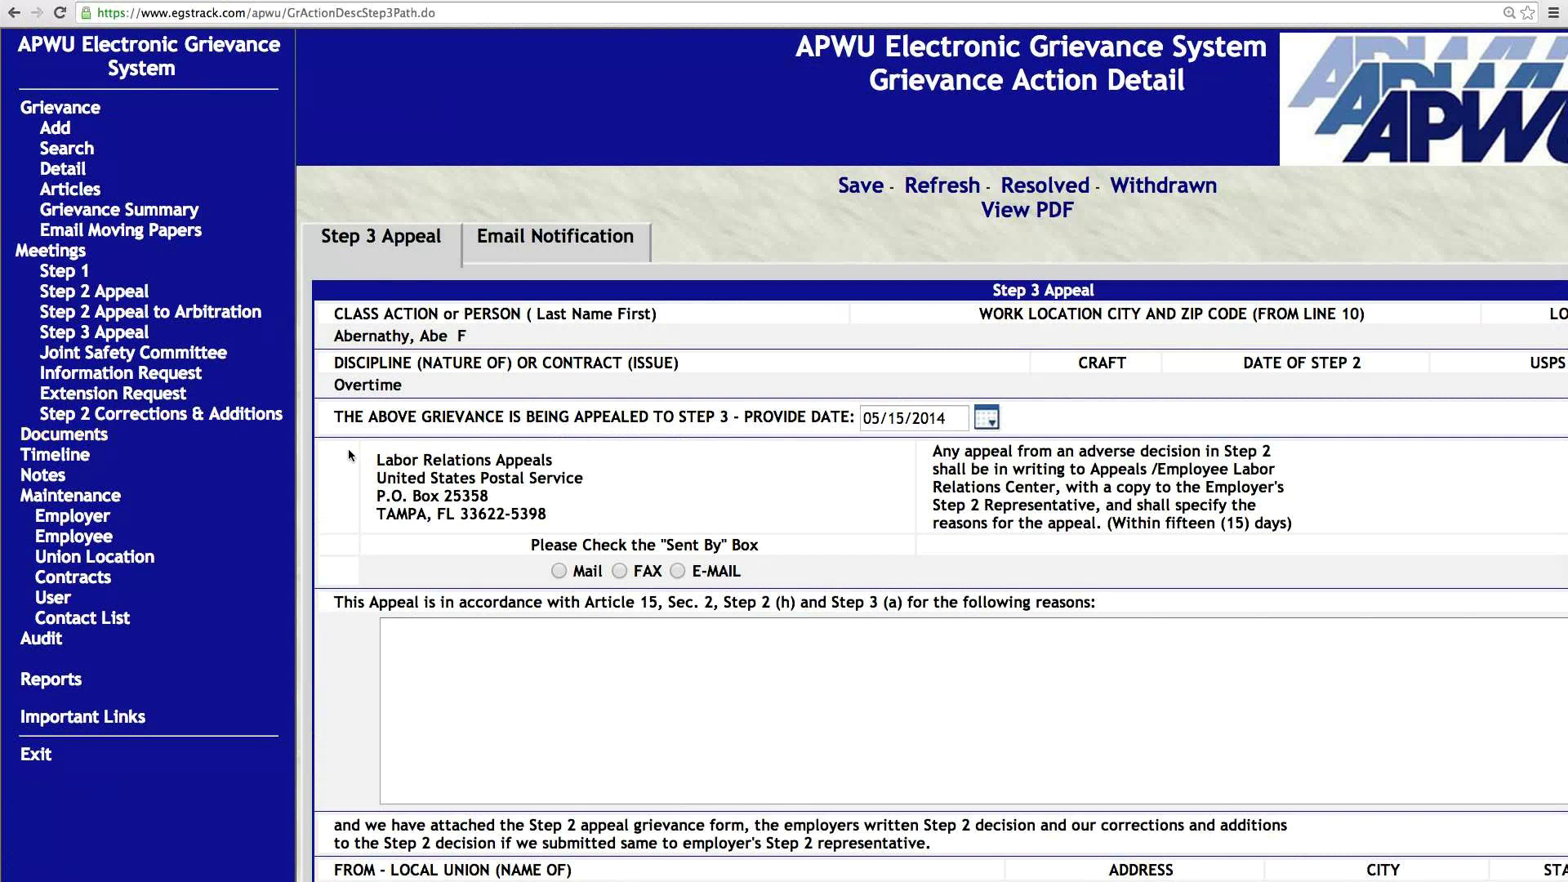
scroll(349, 455, "up", 1)
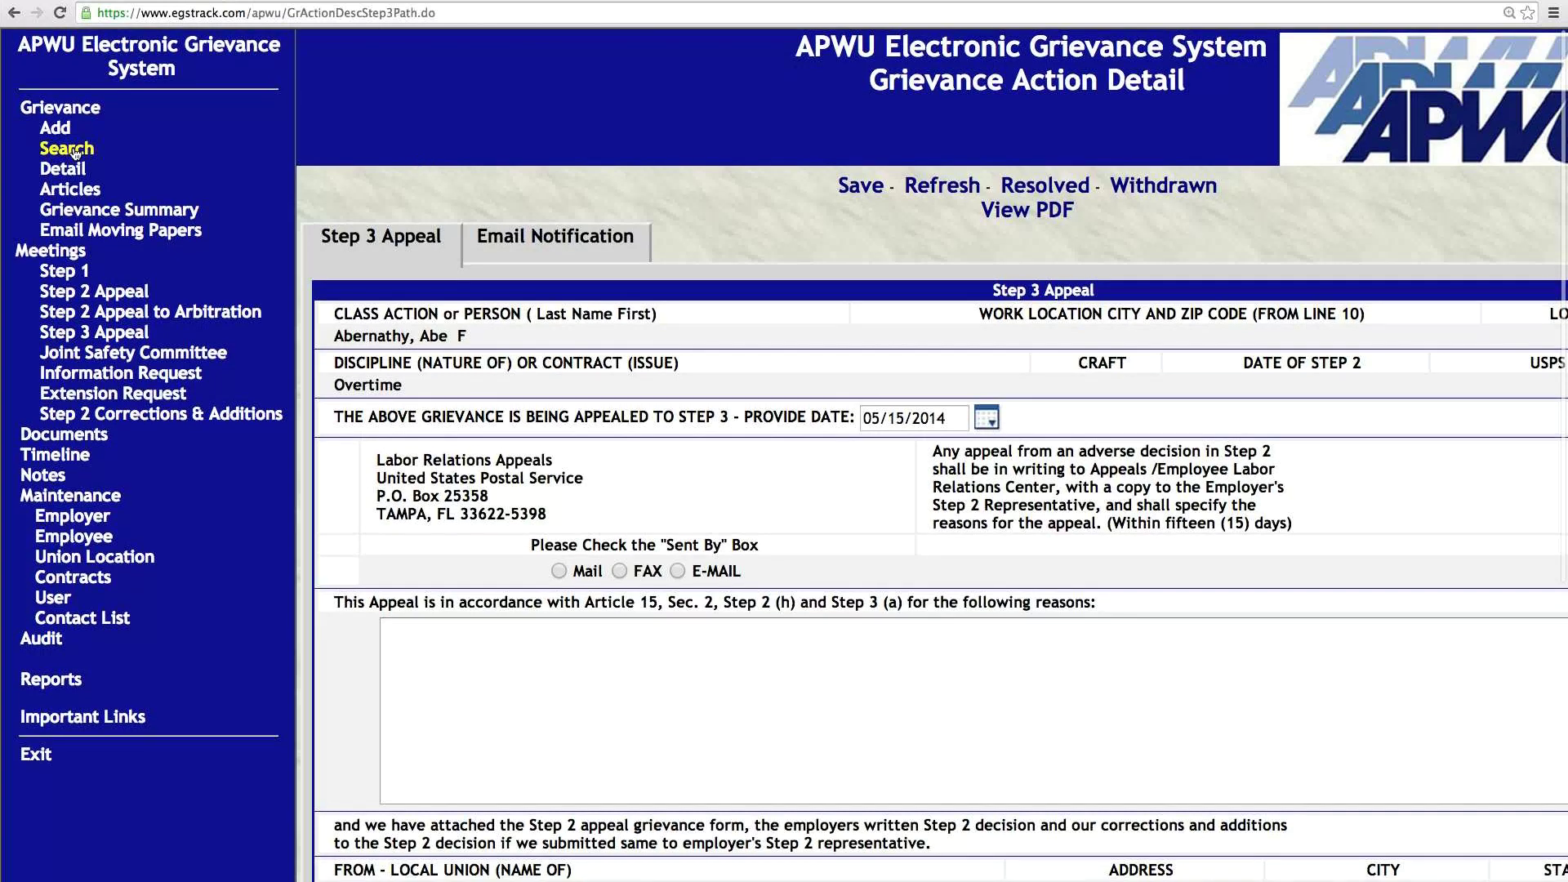
- Open a blank new grievance form and focus the local grievance number field
left_click(55, 131)
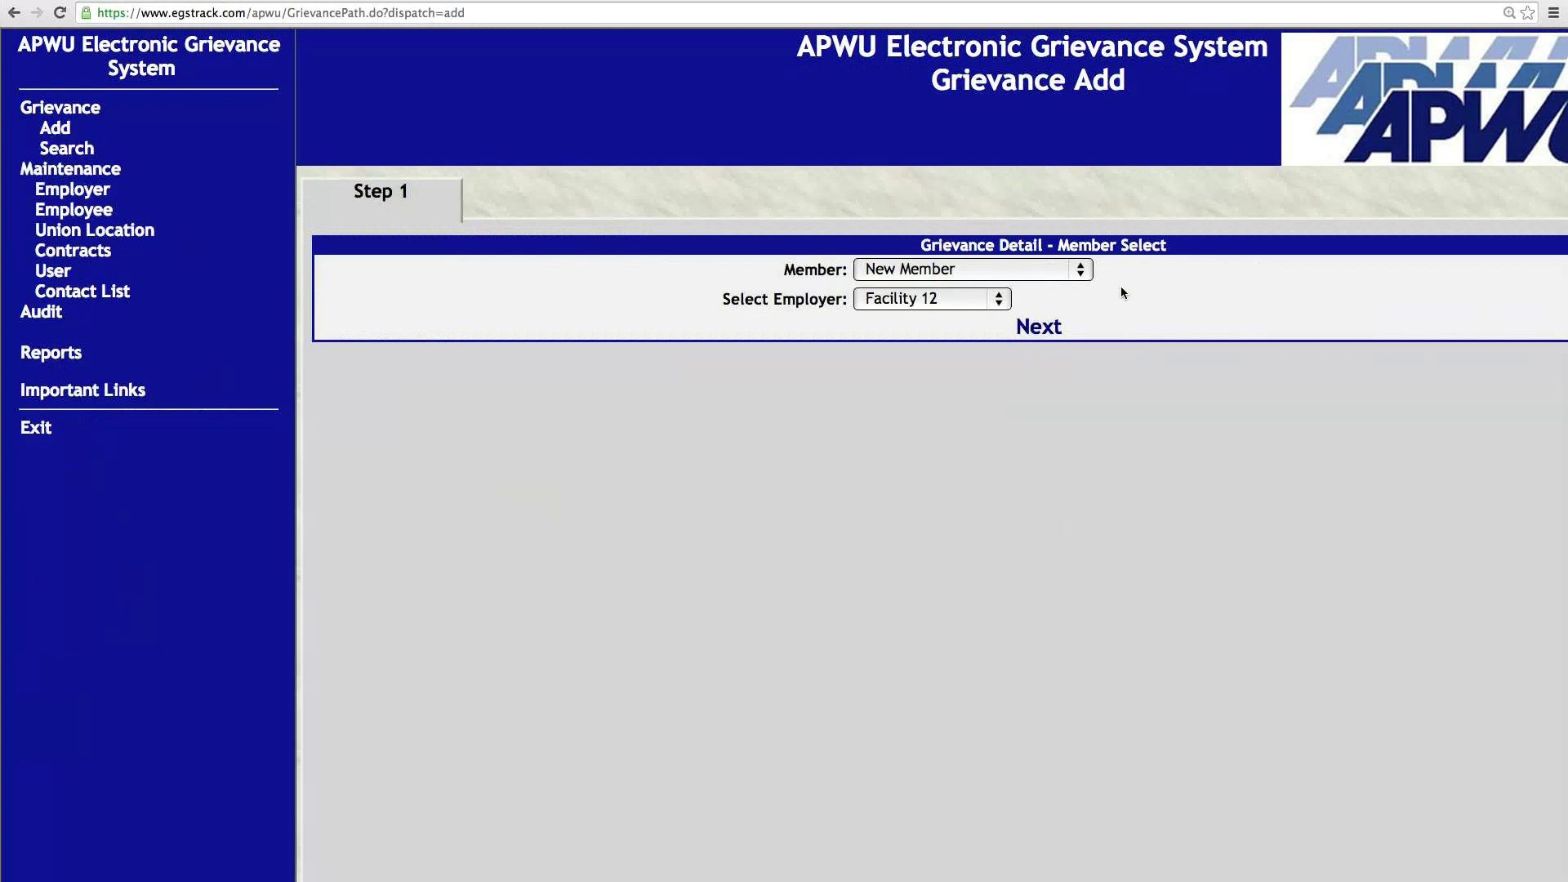
left_click(1037, 329)
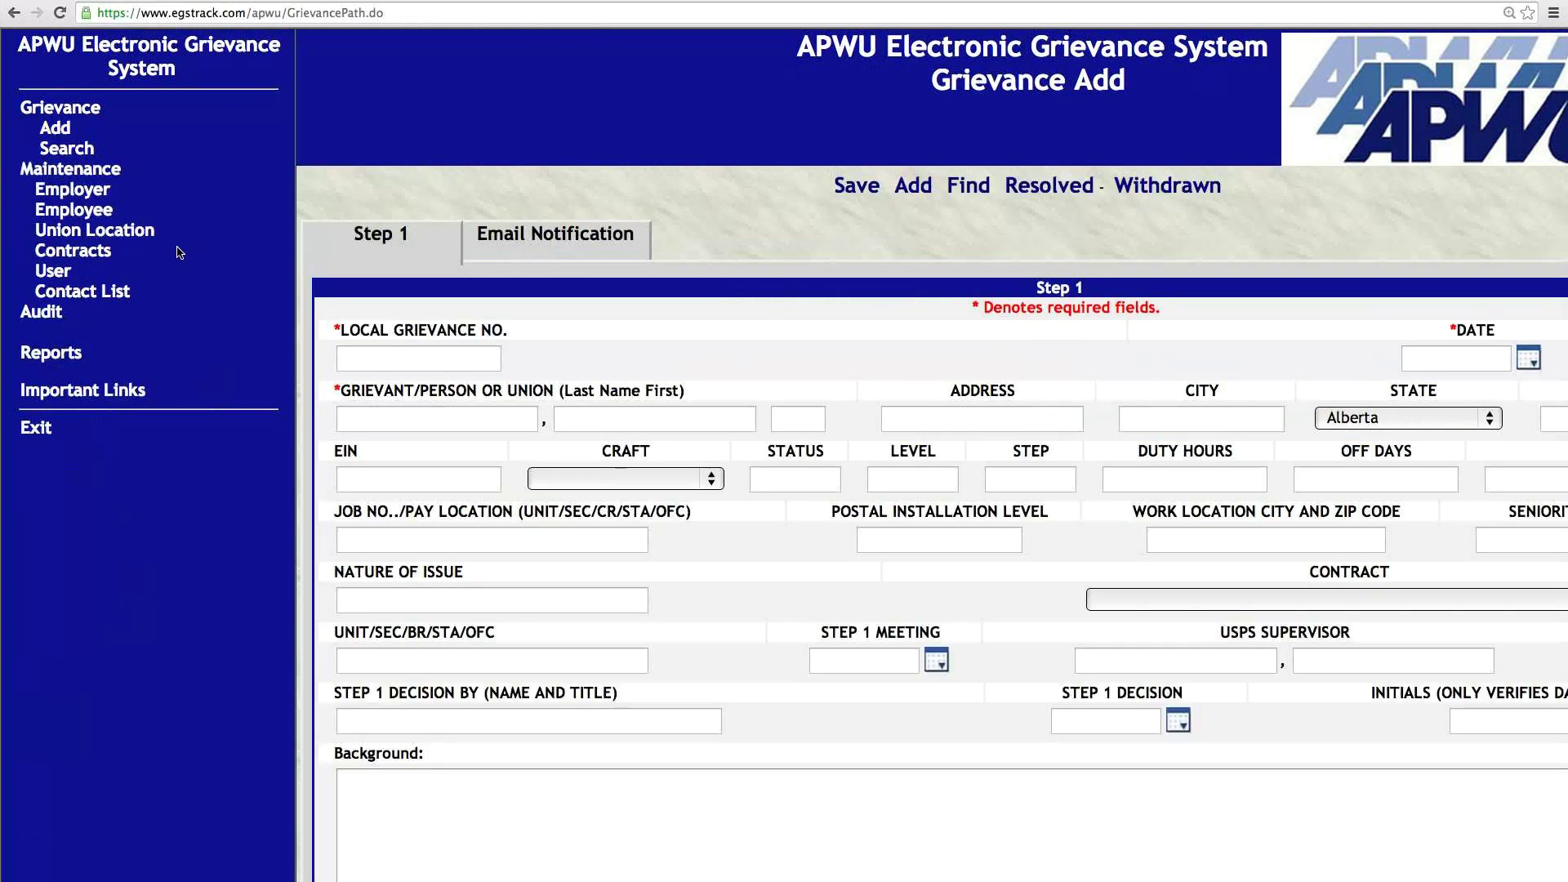
left_click(415, 361)
left_click(814, 367)
left_click(70, 156)
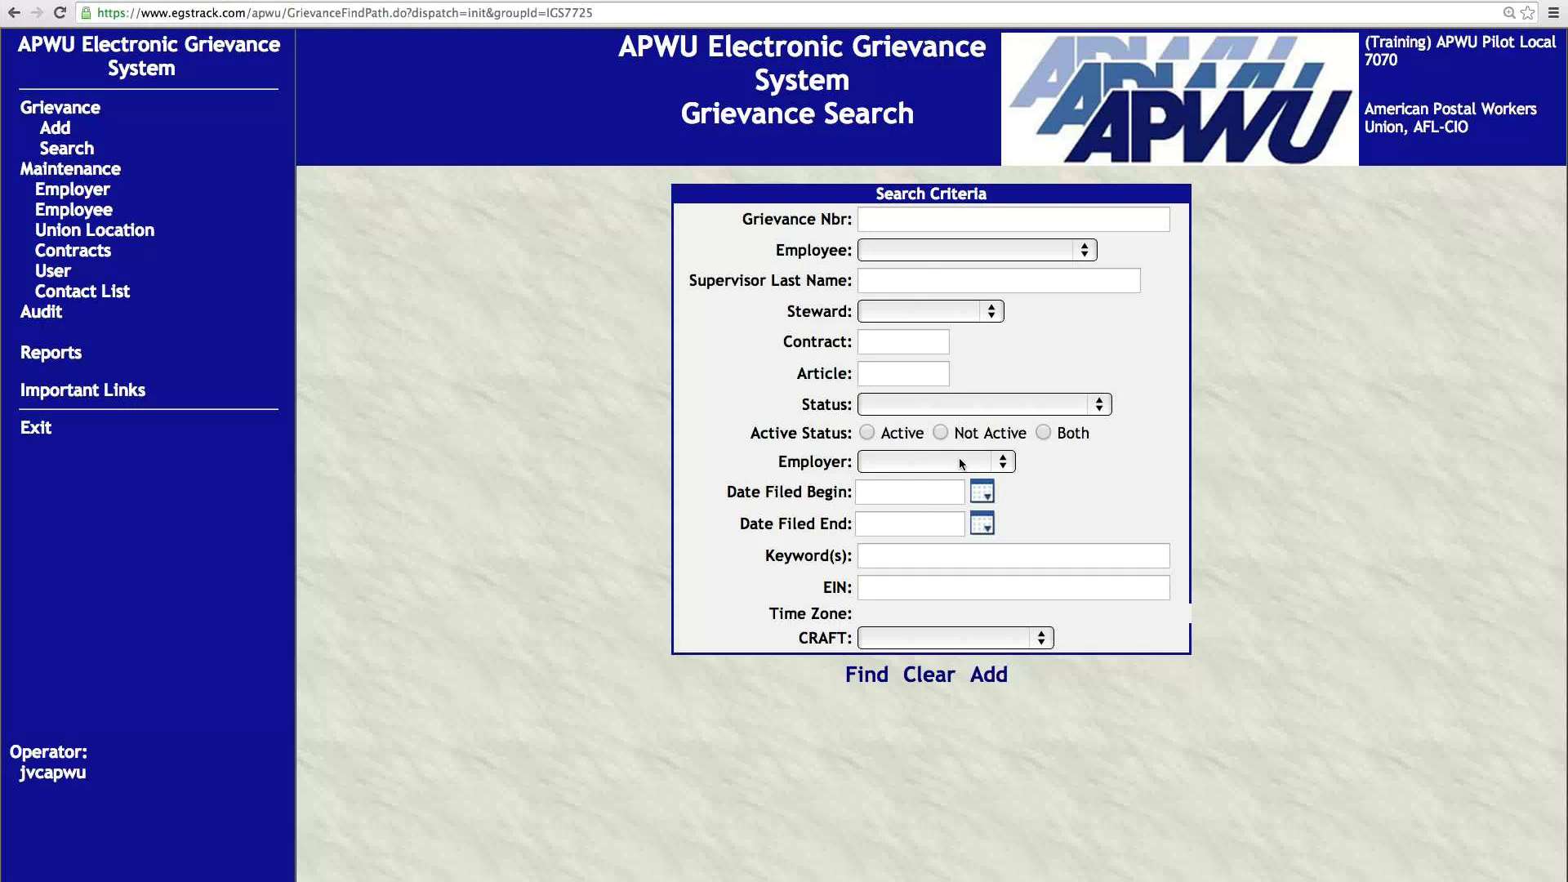
left_click(983, 494)
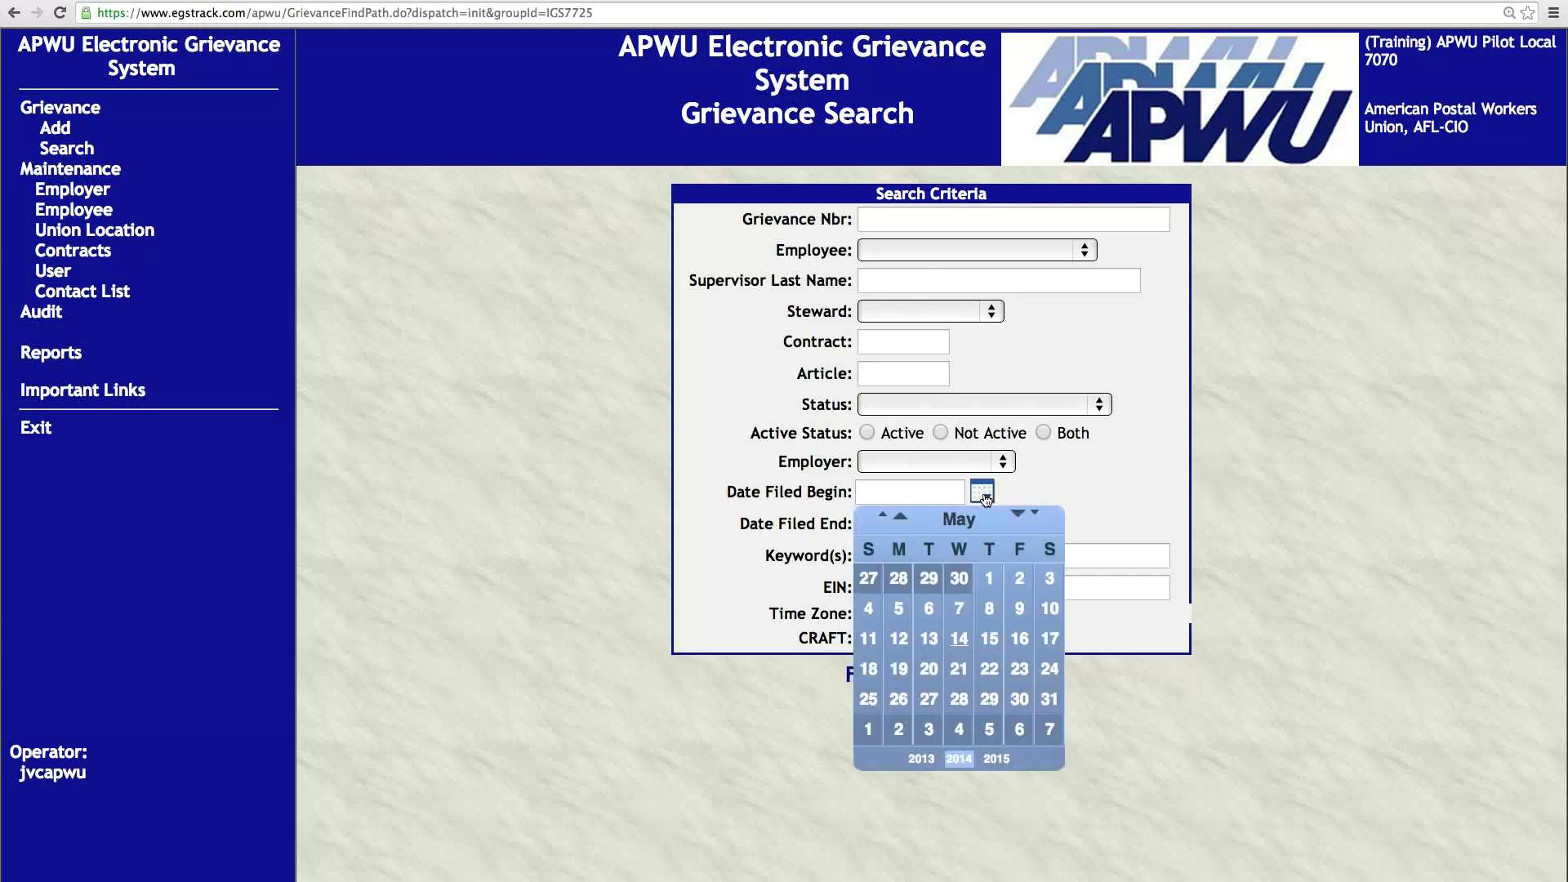
left_click(941, 638)
left_click(981, 524)
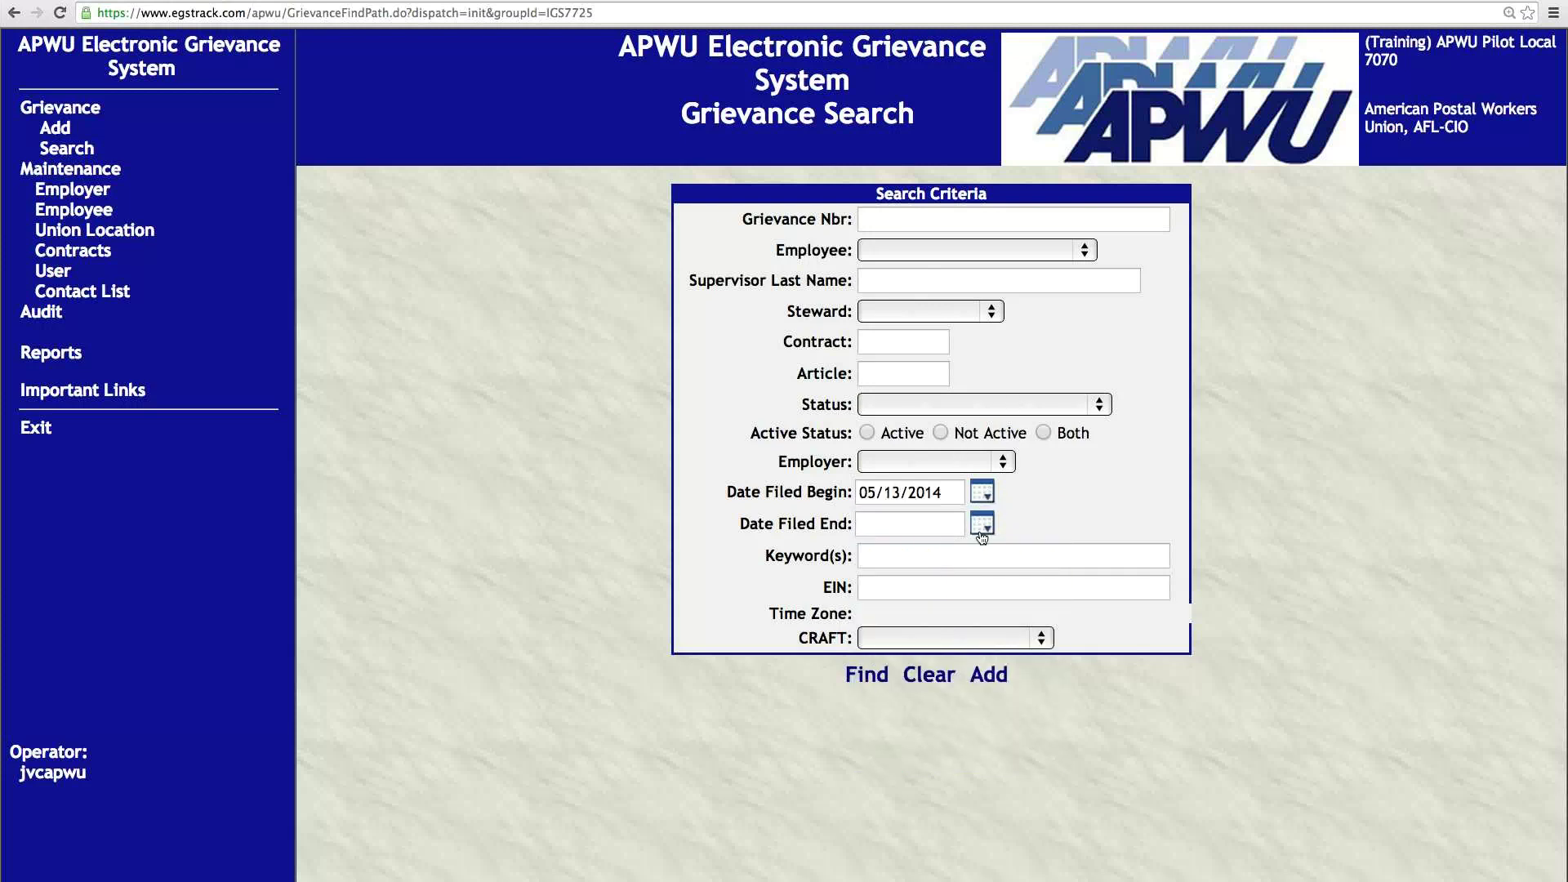
left_click(957, 670)
left_click(877, 680)
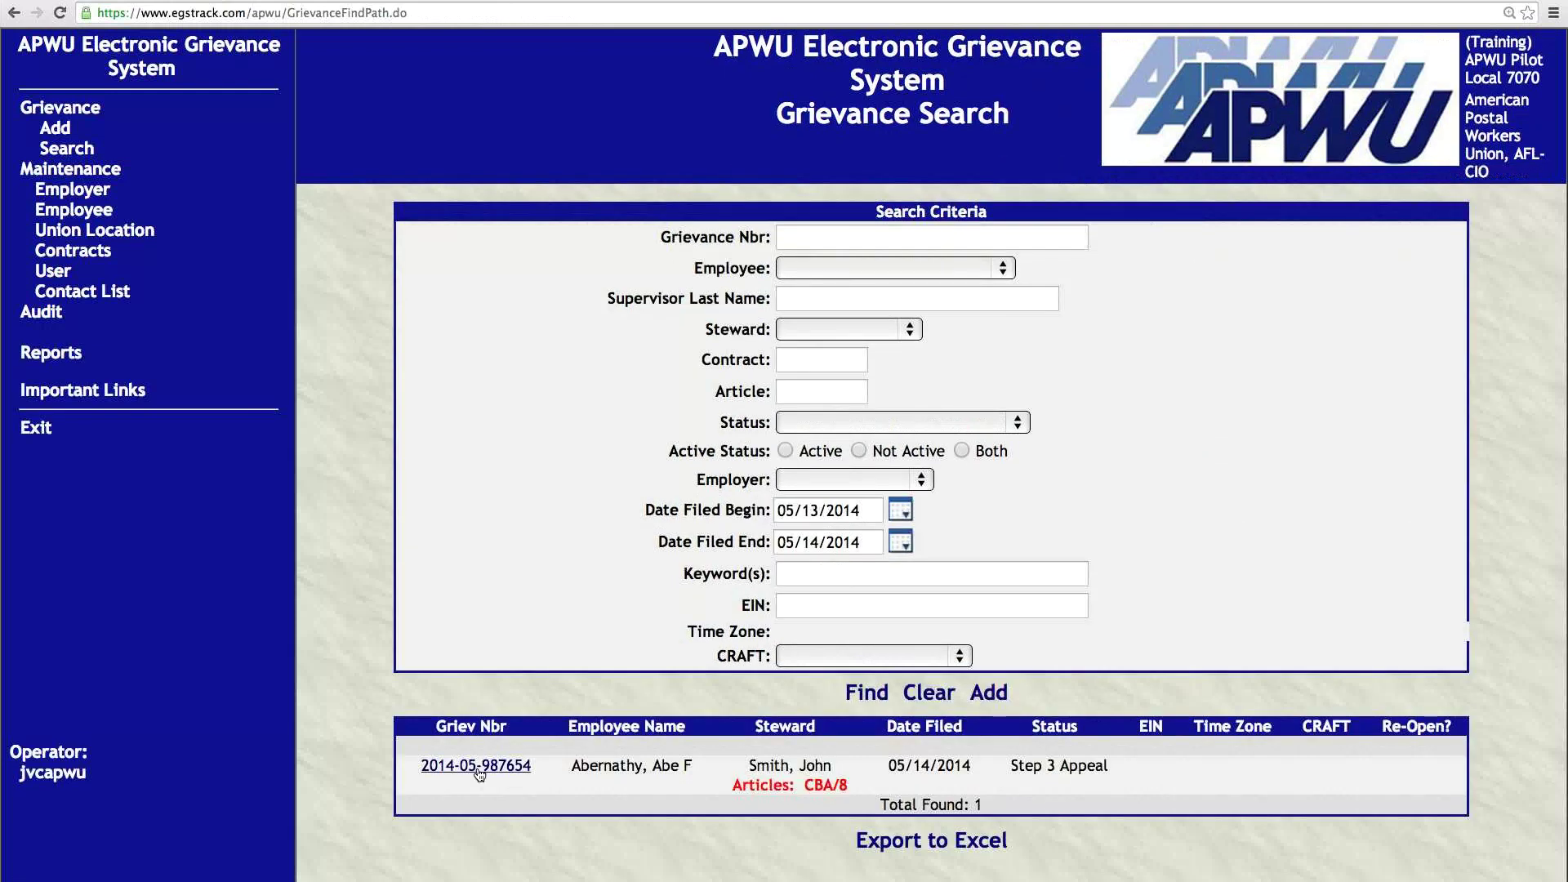
left_click(478, 766)
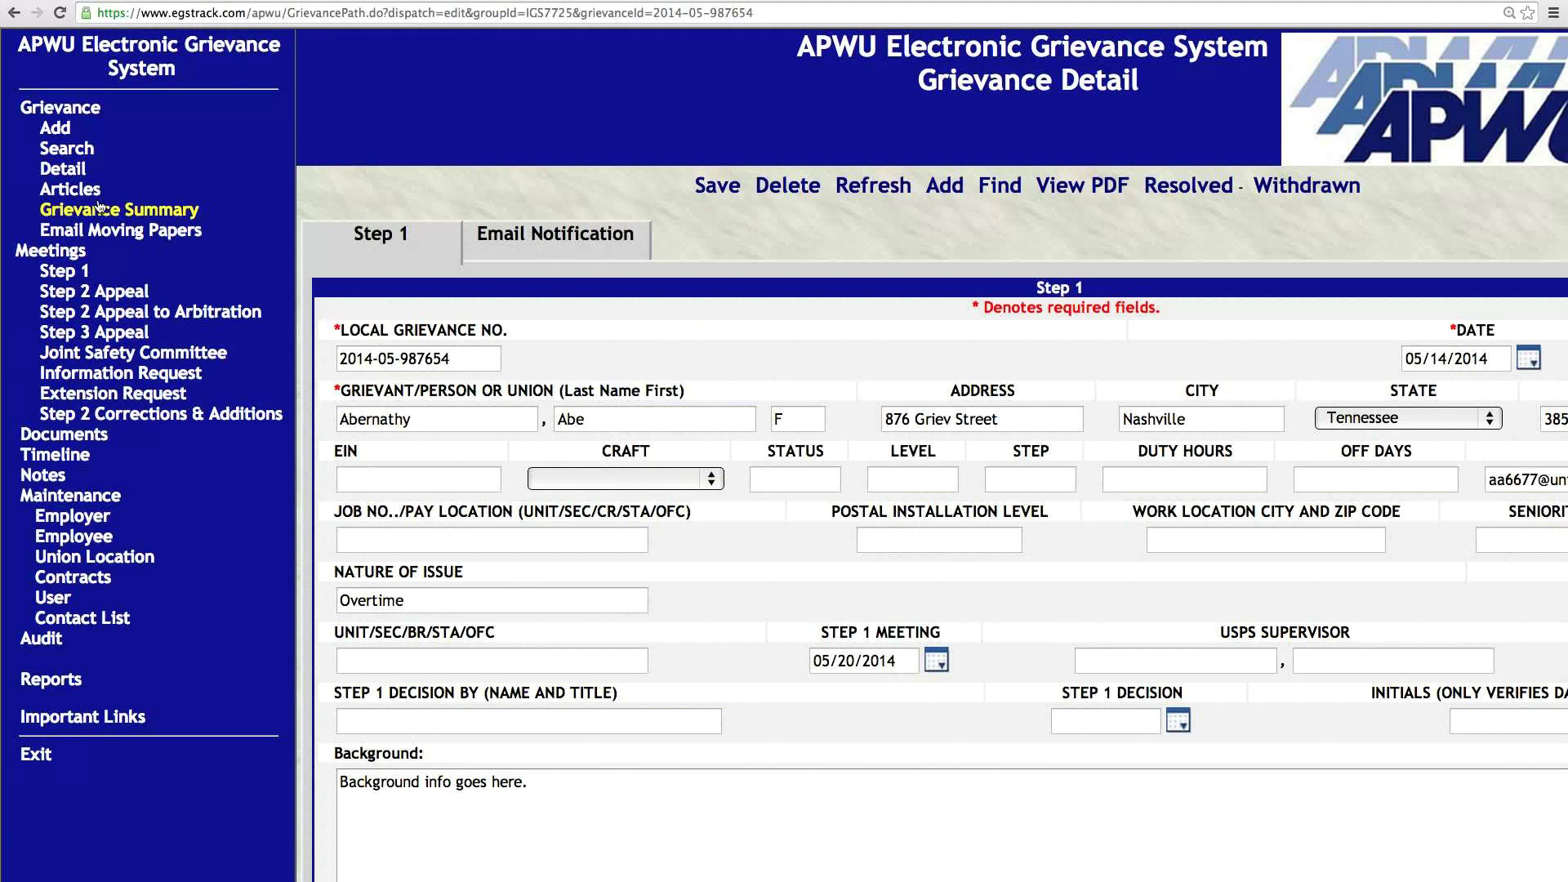
- Go from the Step 2 appeal to the Documents page listing the Step1, Step2 and Step3 PDFs
left_click(91, 301)
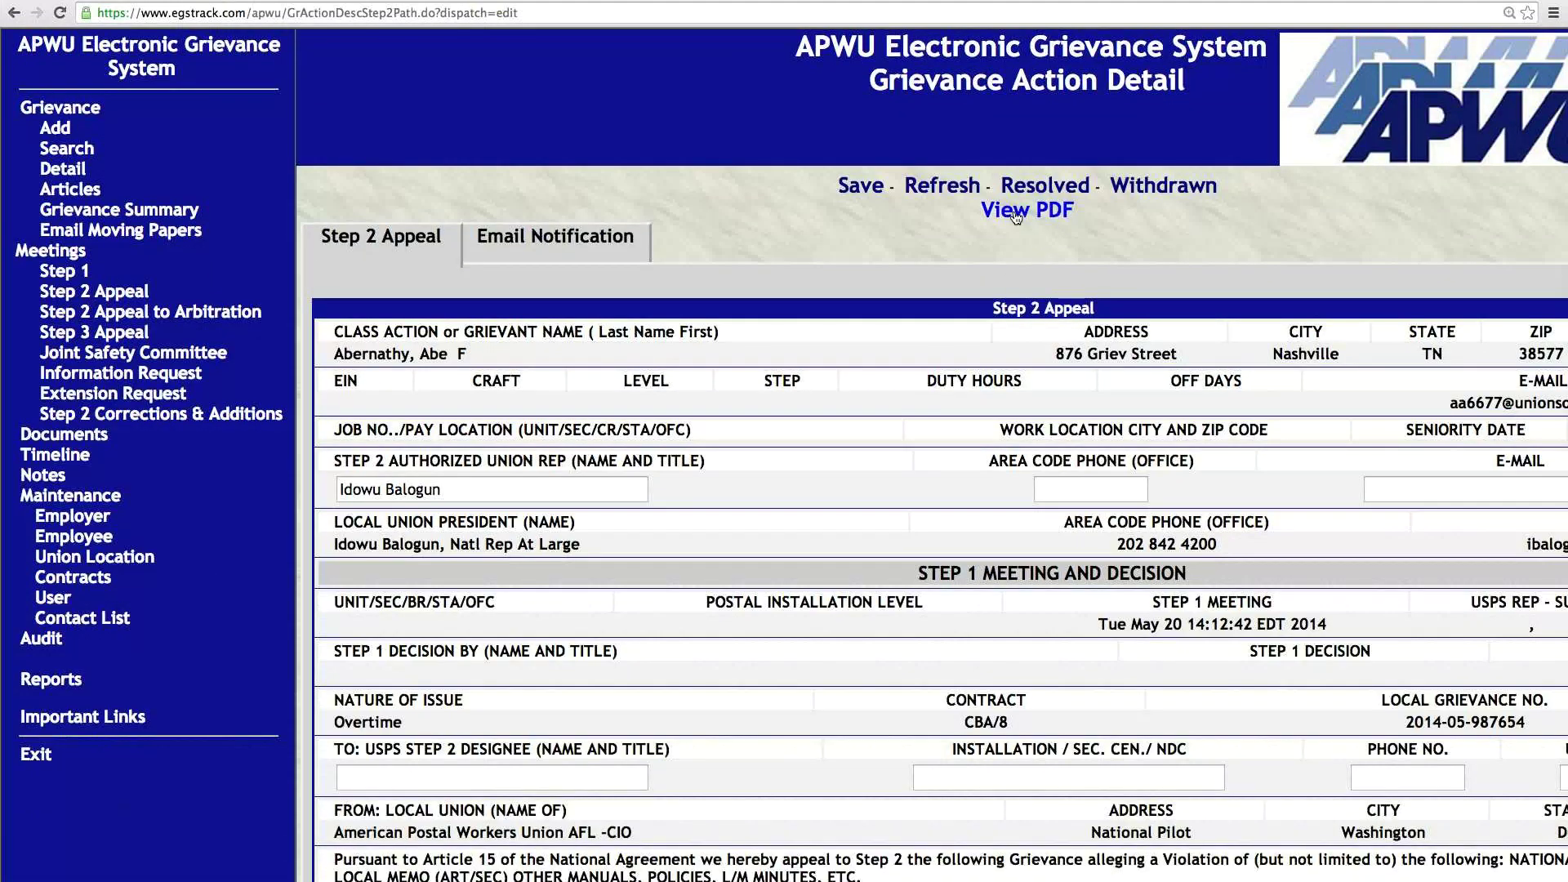
scroll(845, 248, "right", 1)
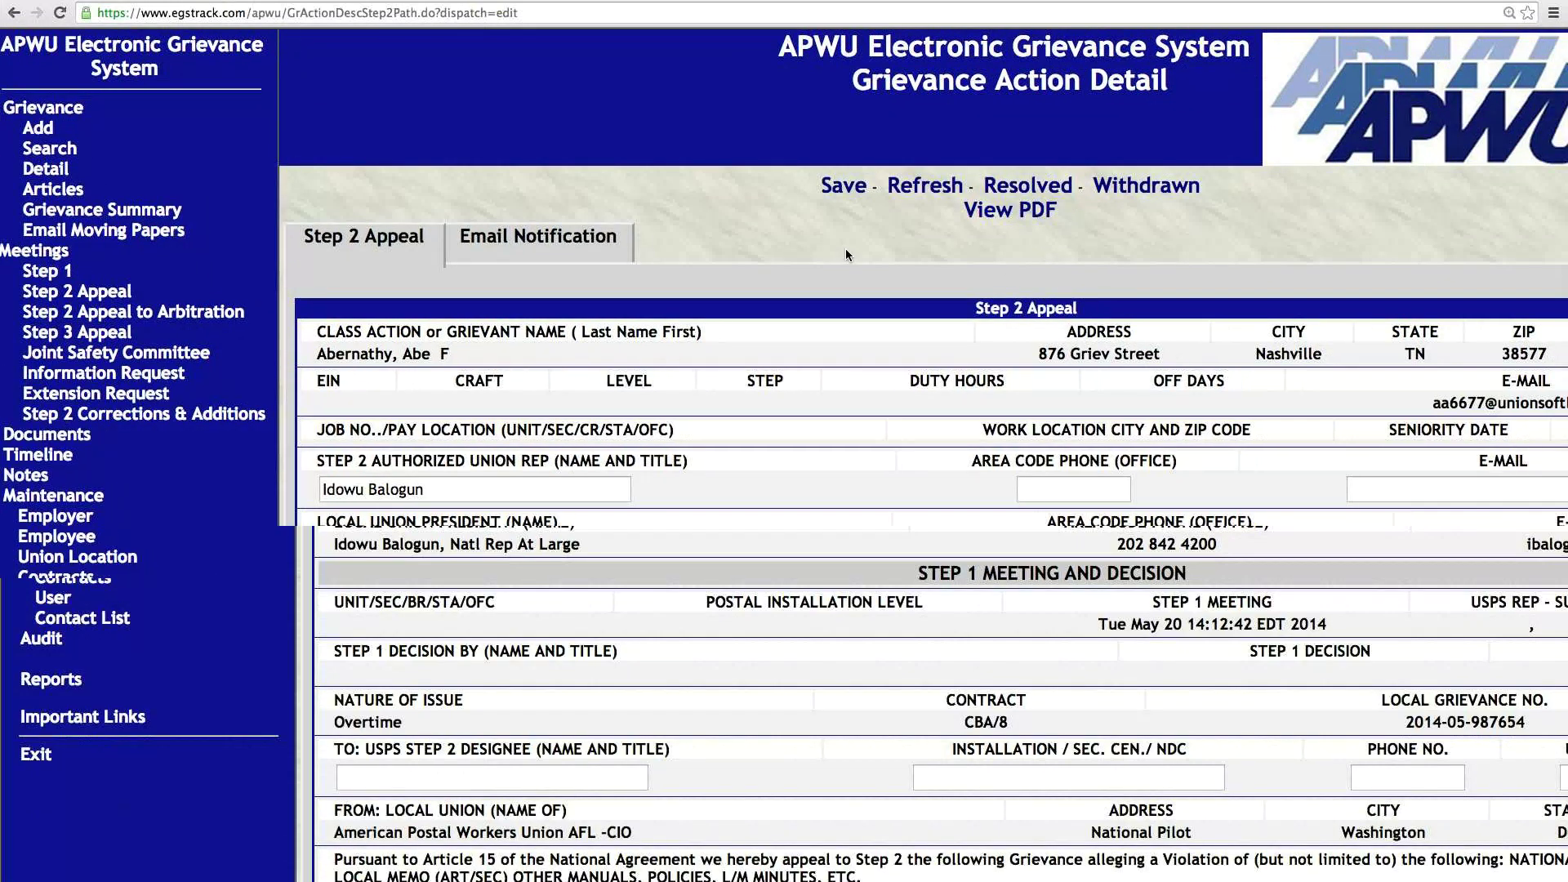
scroll(846, 255, "left", 1)
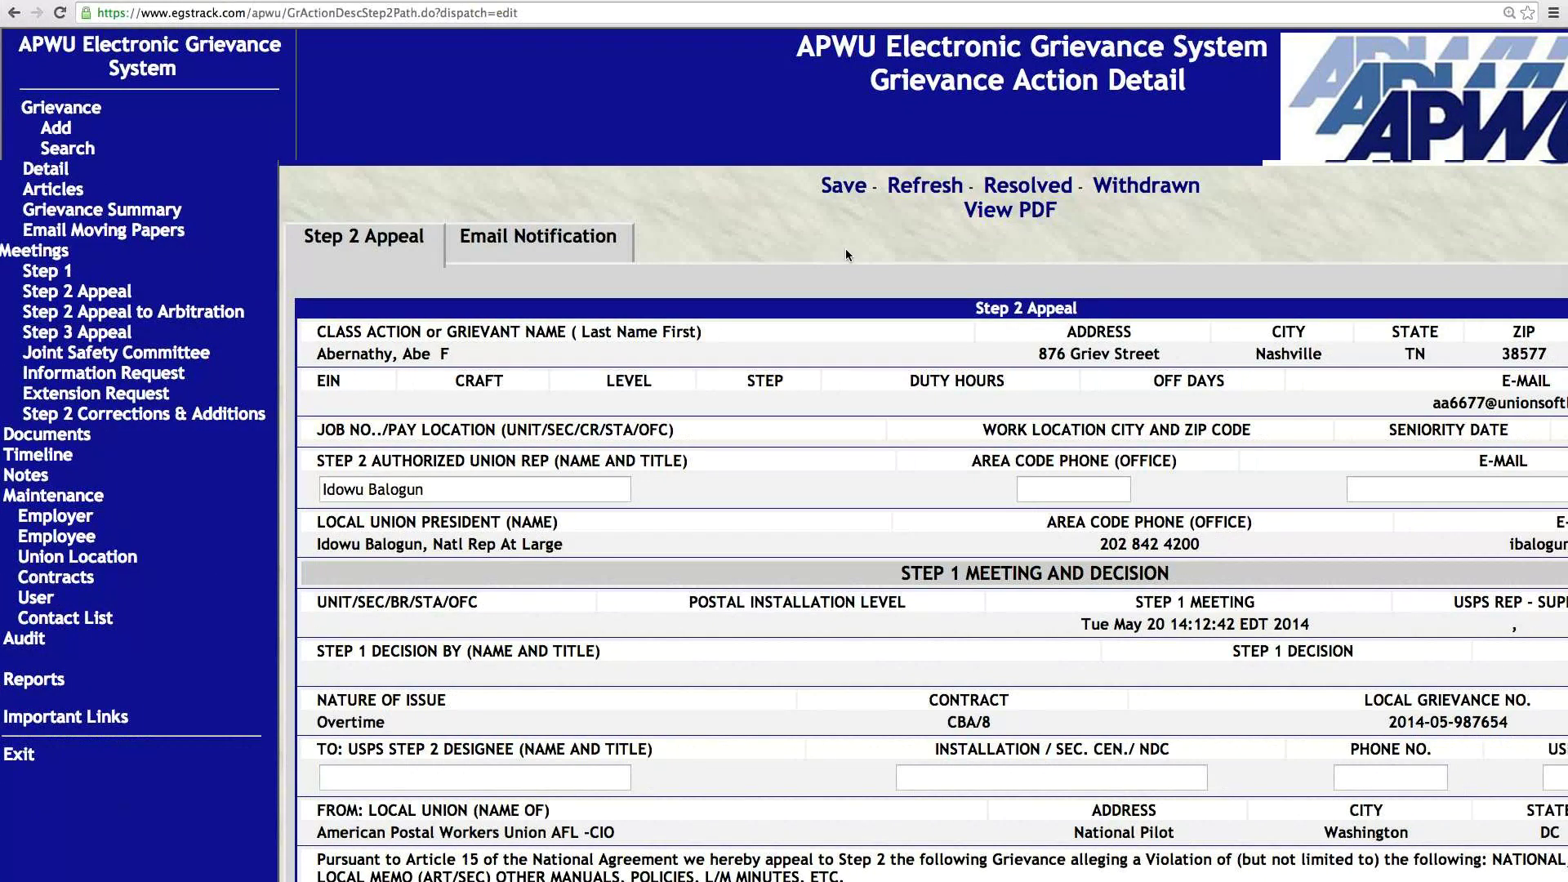
left_click(76, 440)
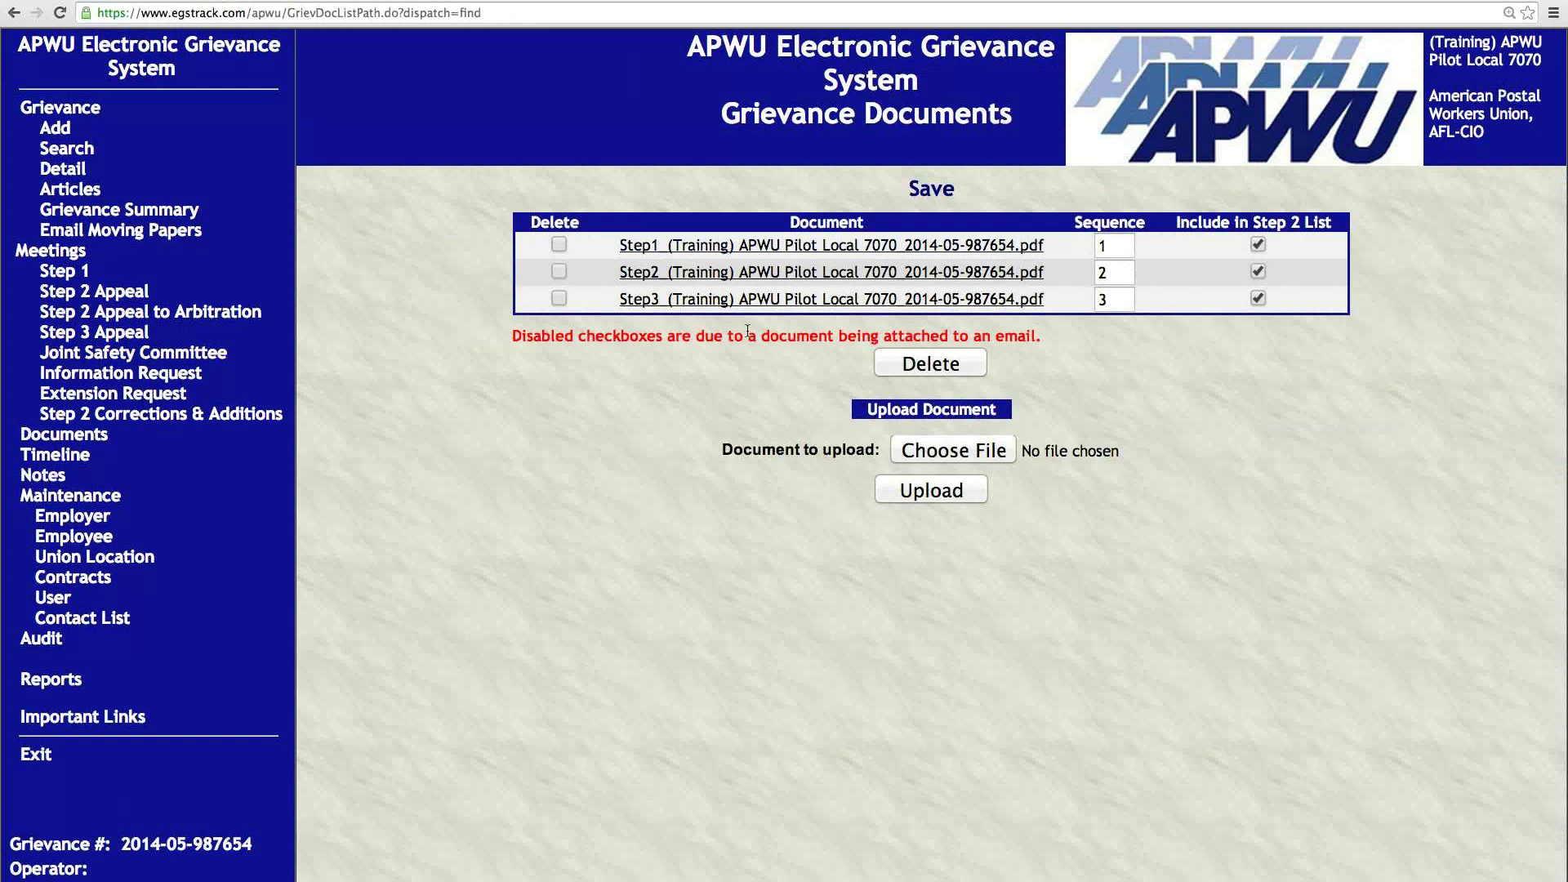
- Upload Grievant Statement of Facts.pdf as the fourth document, then open Email Moving Papers
left_click(974, 460)
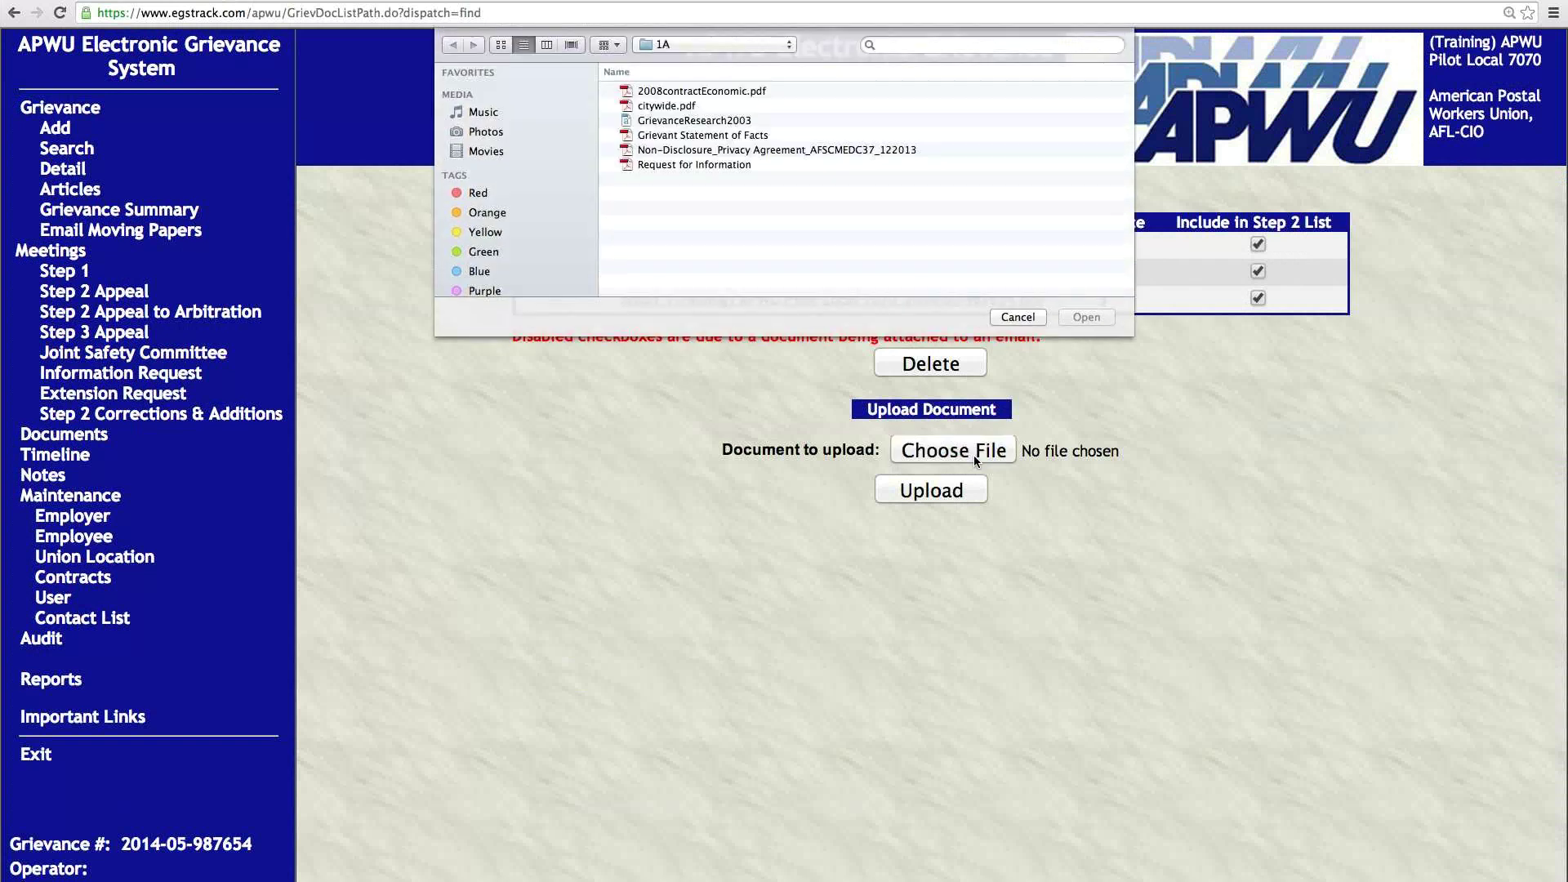
left_click(677, 136)
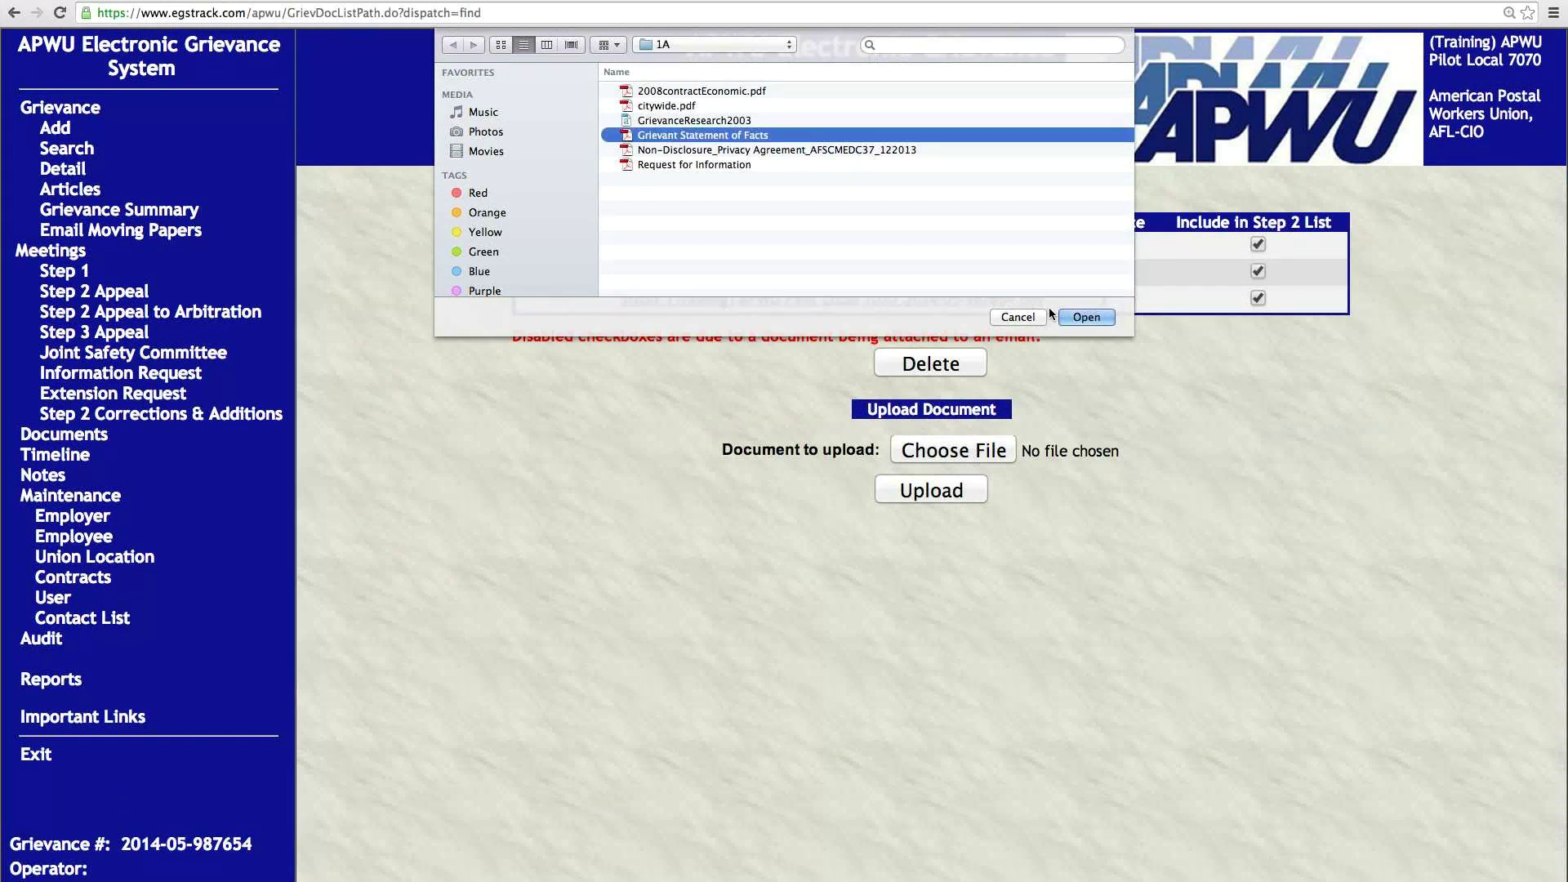
left_click(1083, 317)
left_click(920, 492)
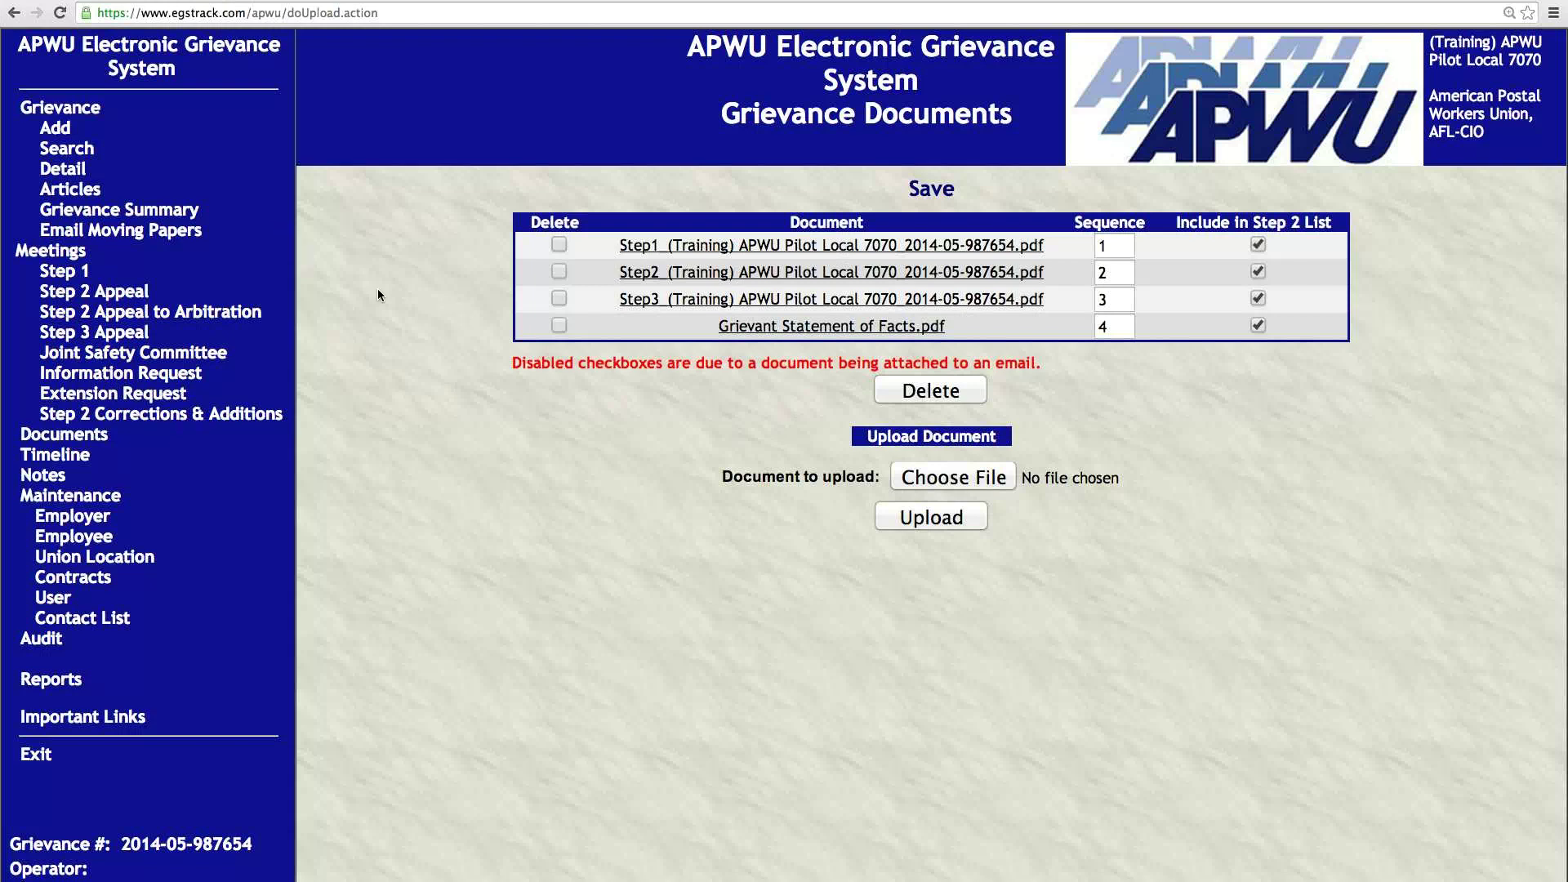
left_click(167, 234)
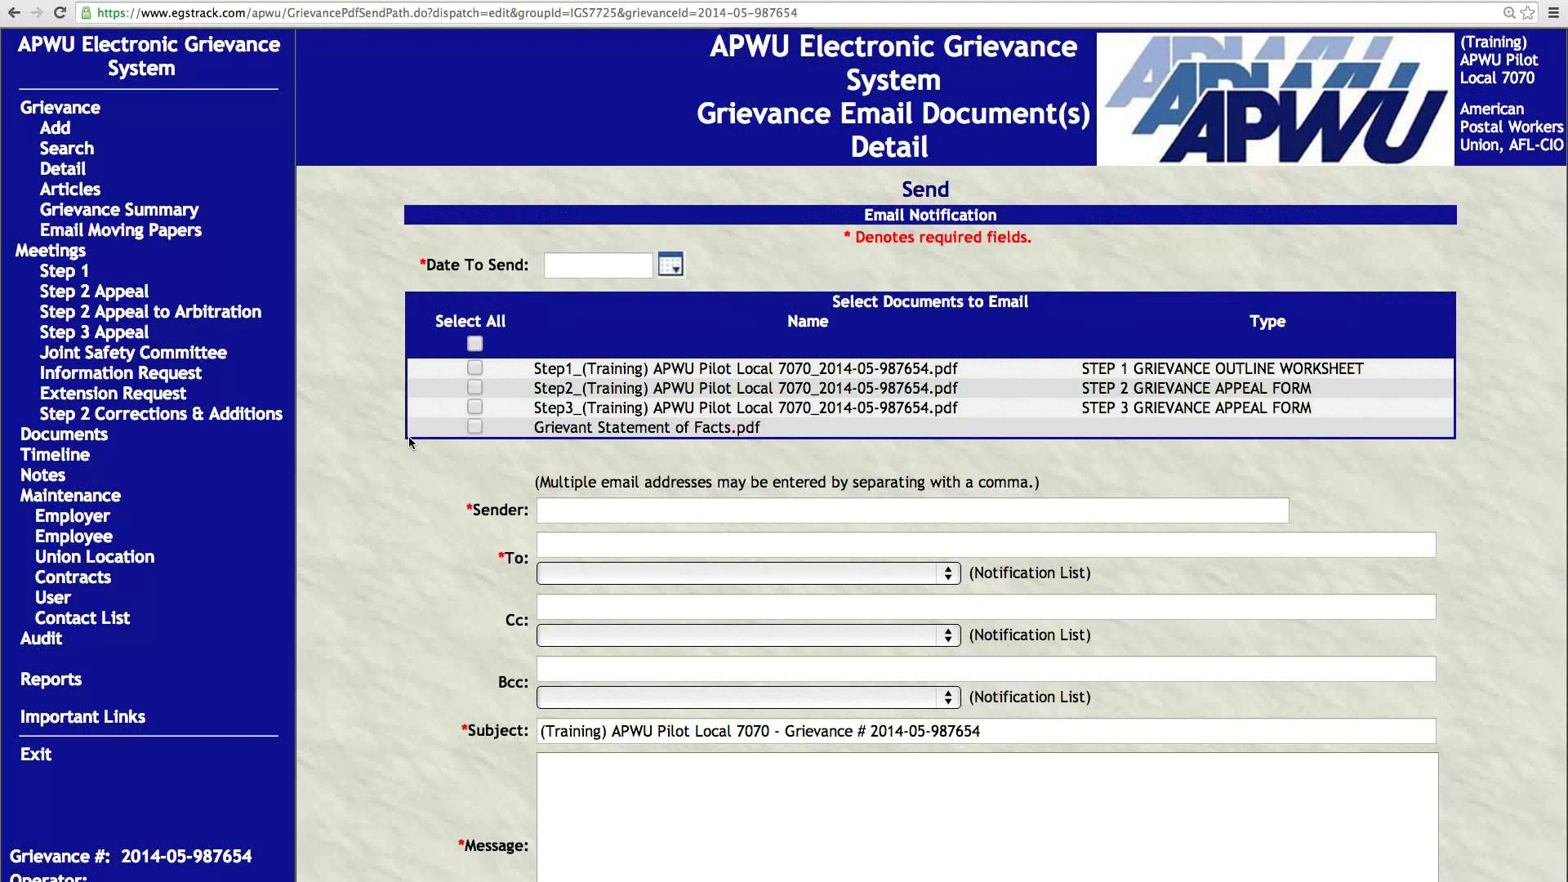
- Pick 05/14/2014 as the Date To Send and select all four grievance PDFs
scroll(409, 436, "down", 2)
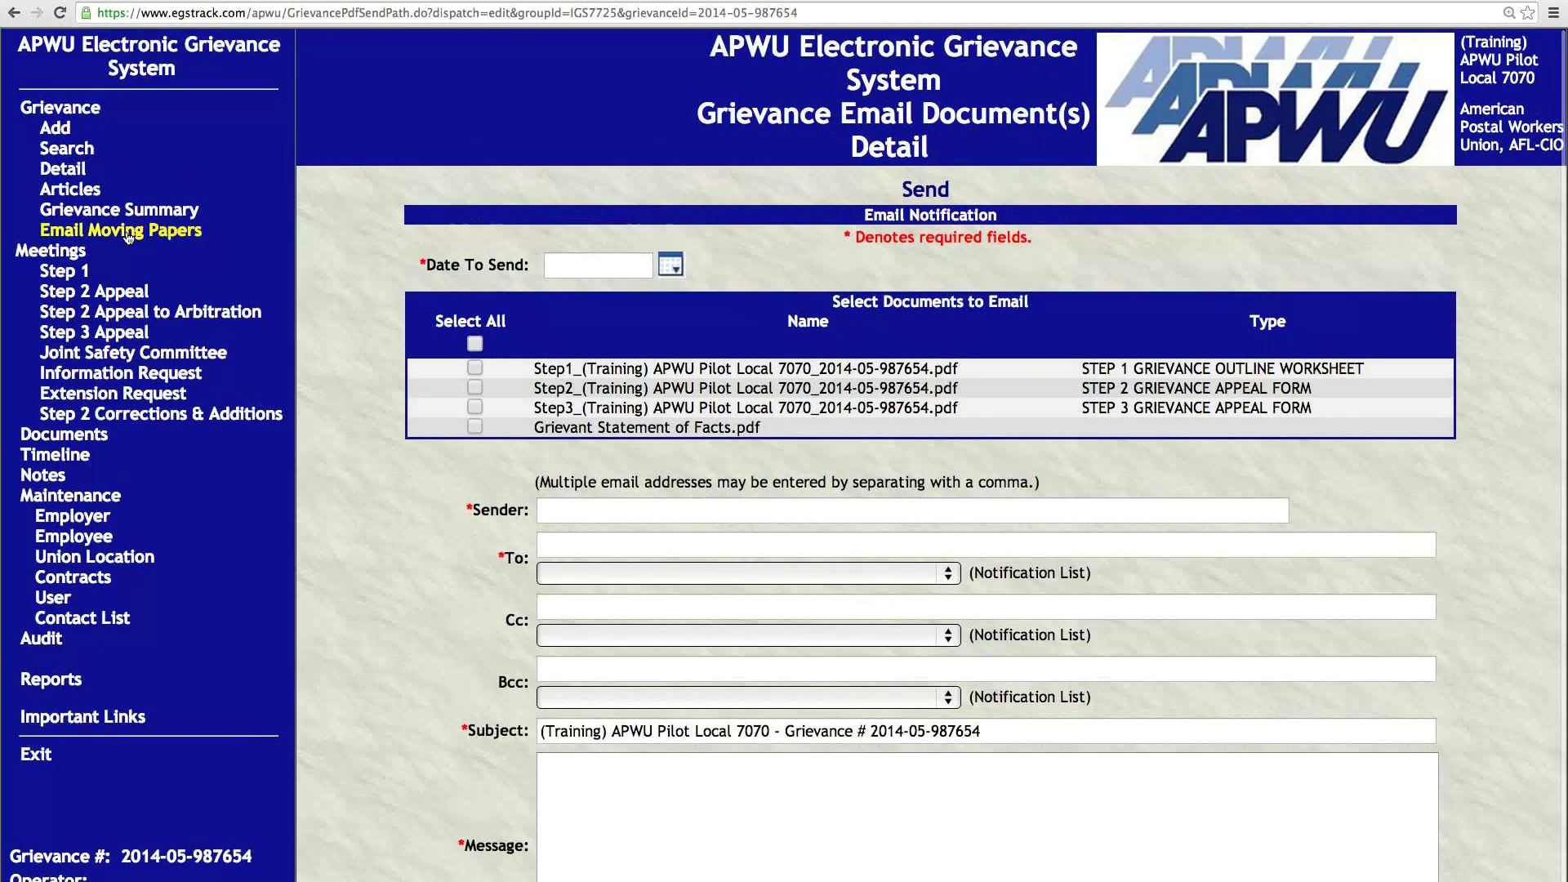
left_click(676, 266)
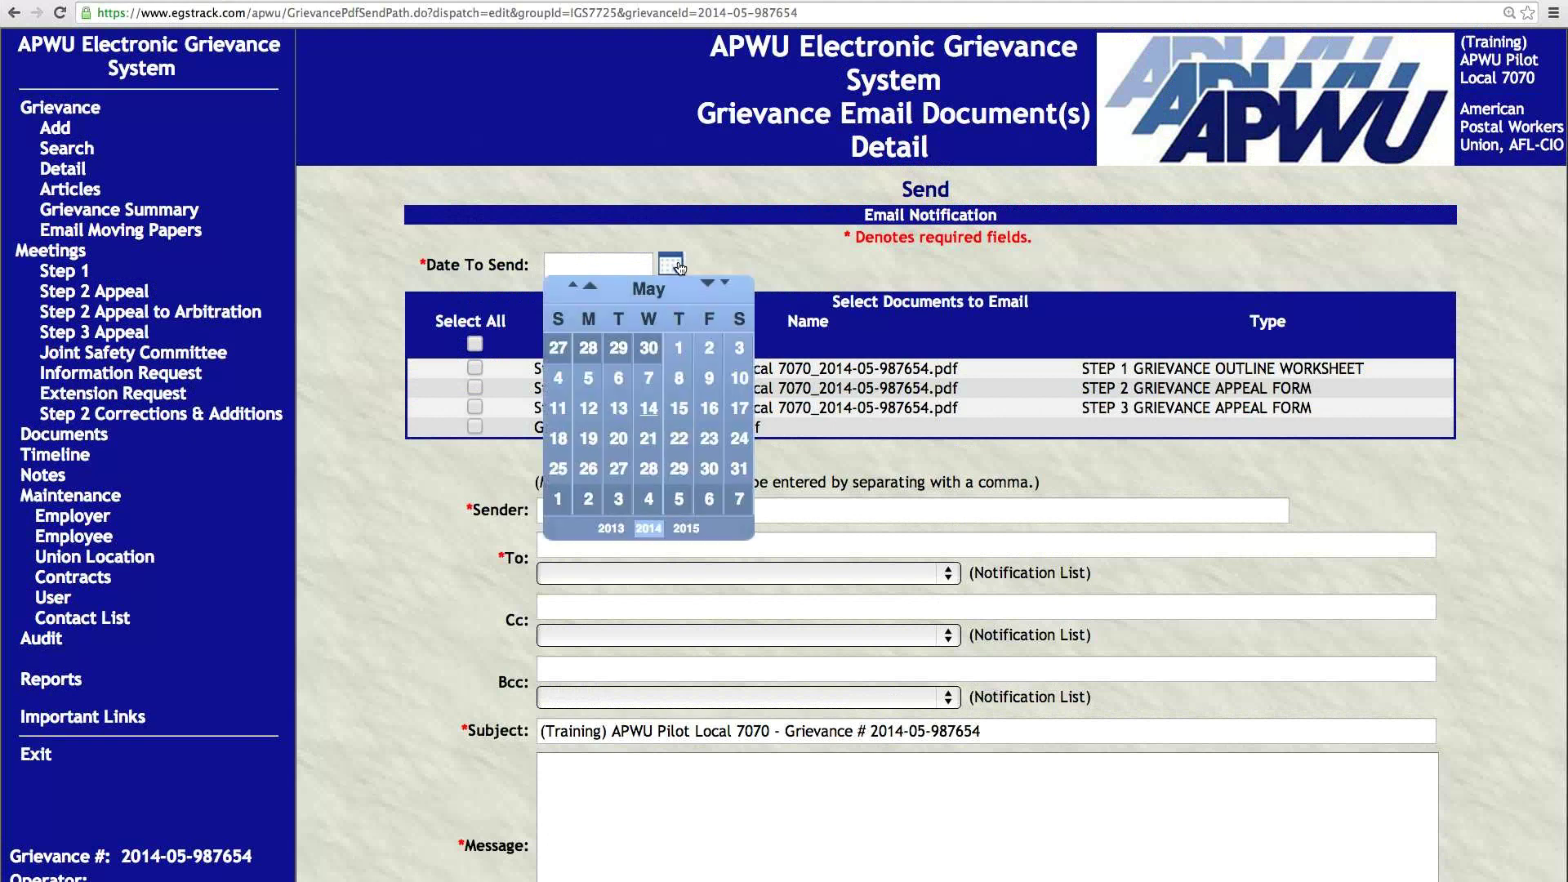
left_click(648, 407)
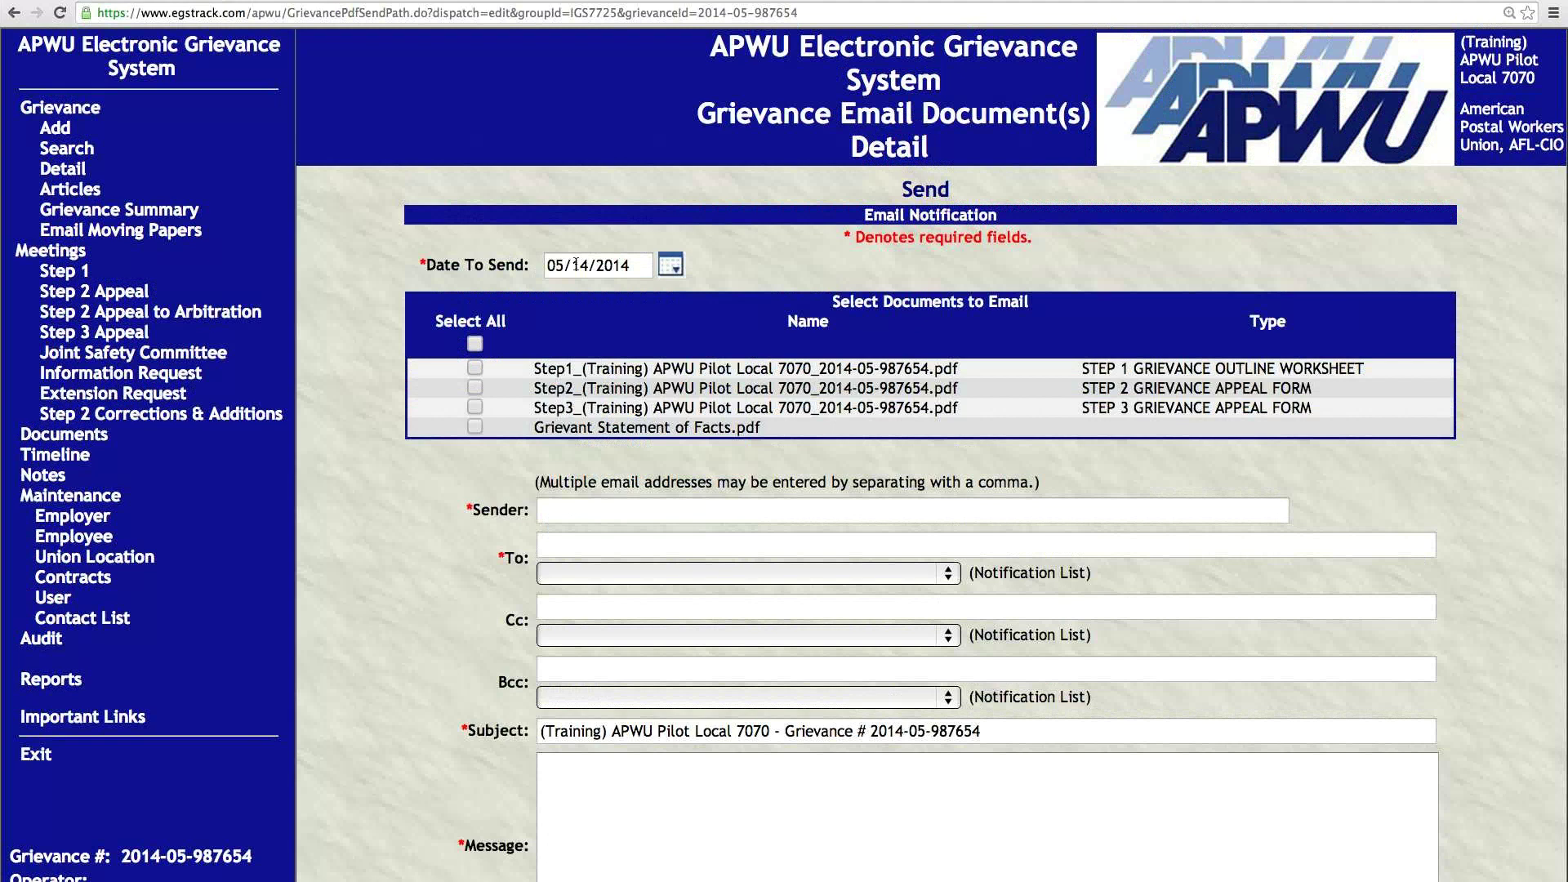
left_click(477, 345)
- Enter the sender's name and address the email to the APWUegs Support list
left_click(561, 513)
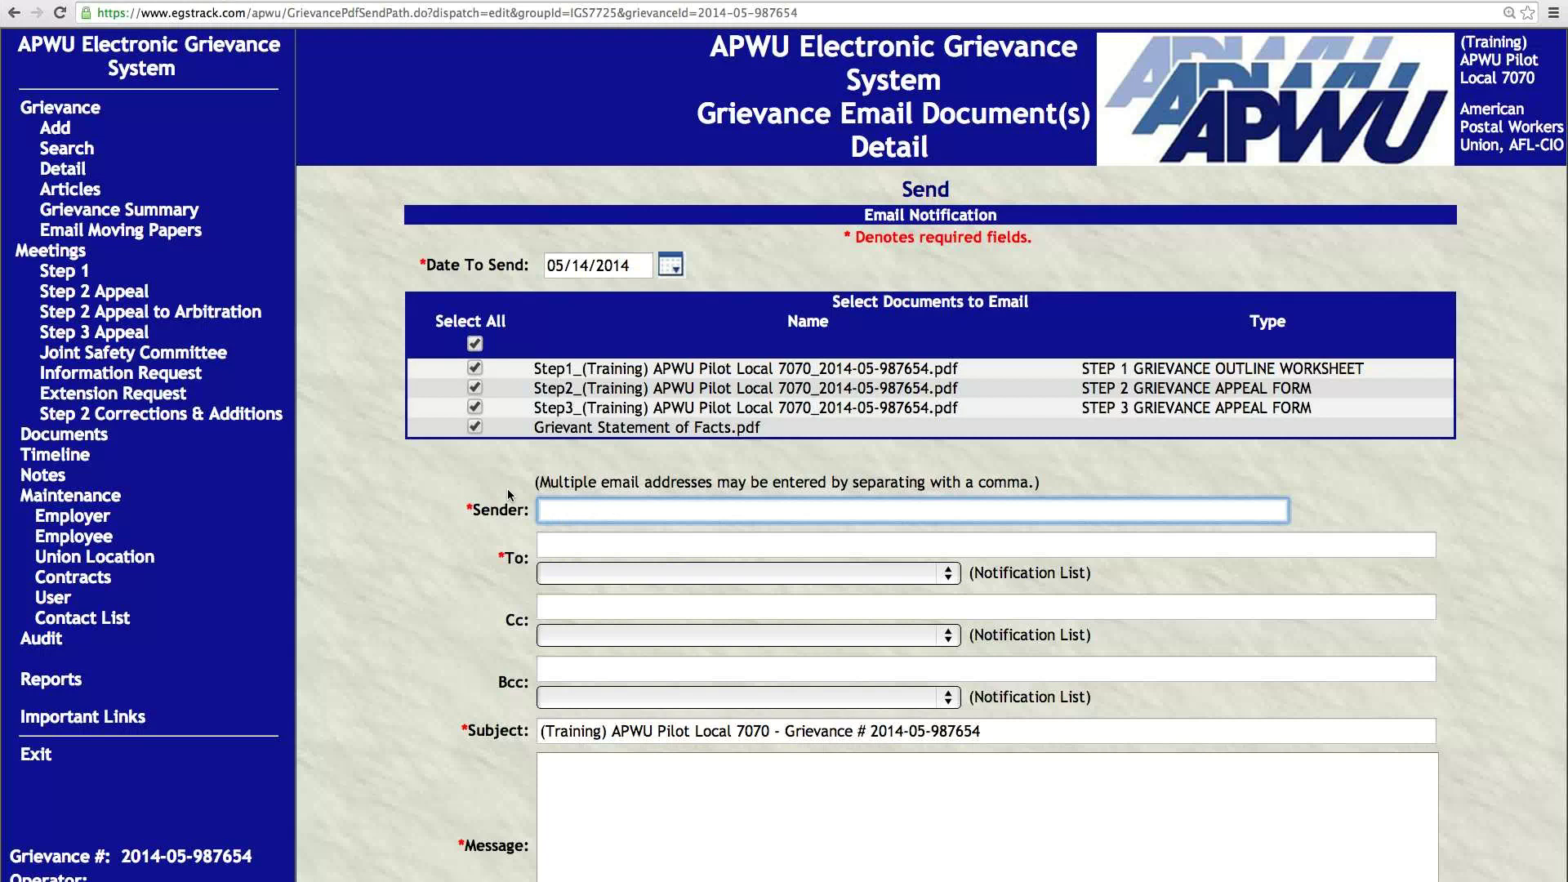
type("Justin")
key("Tab")
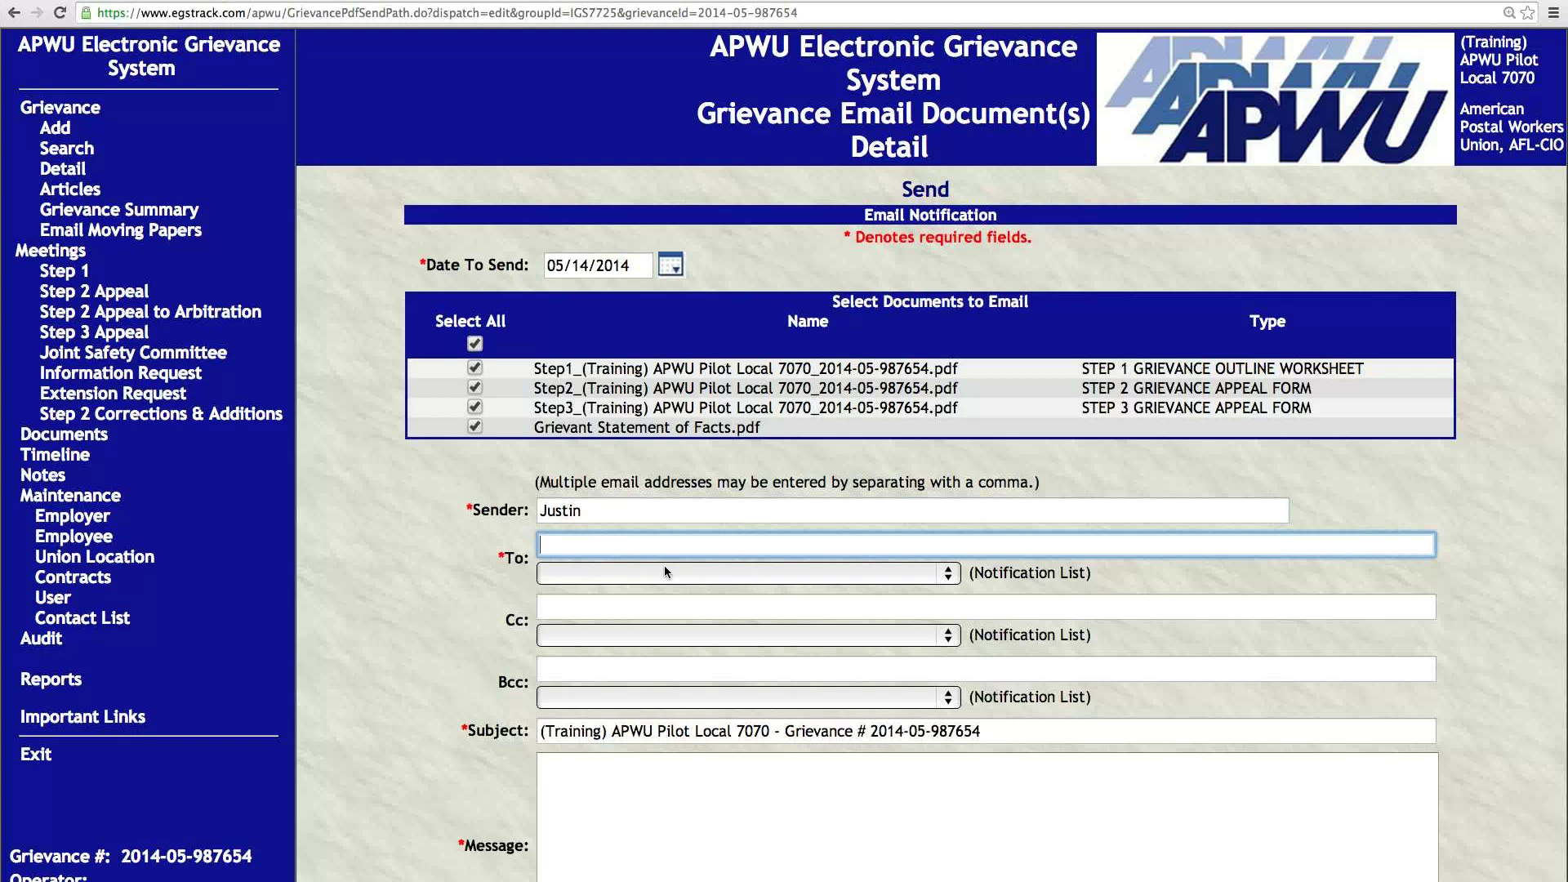
left_click(729, 579)
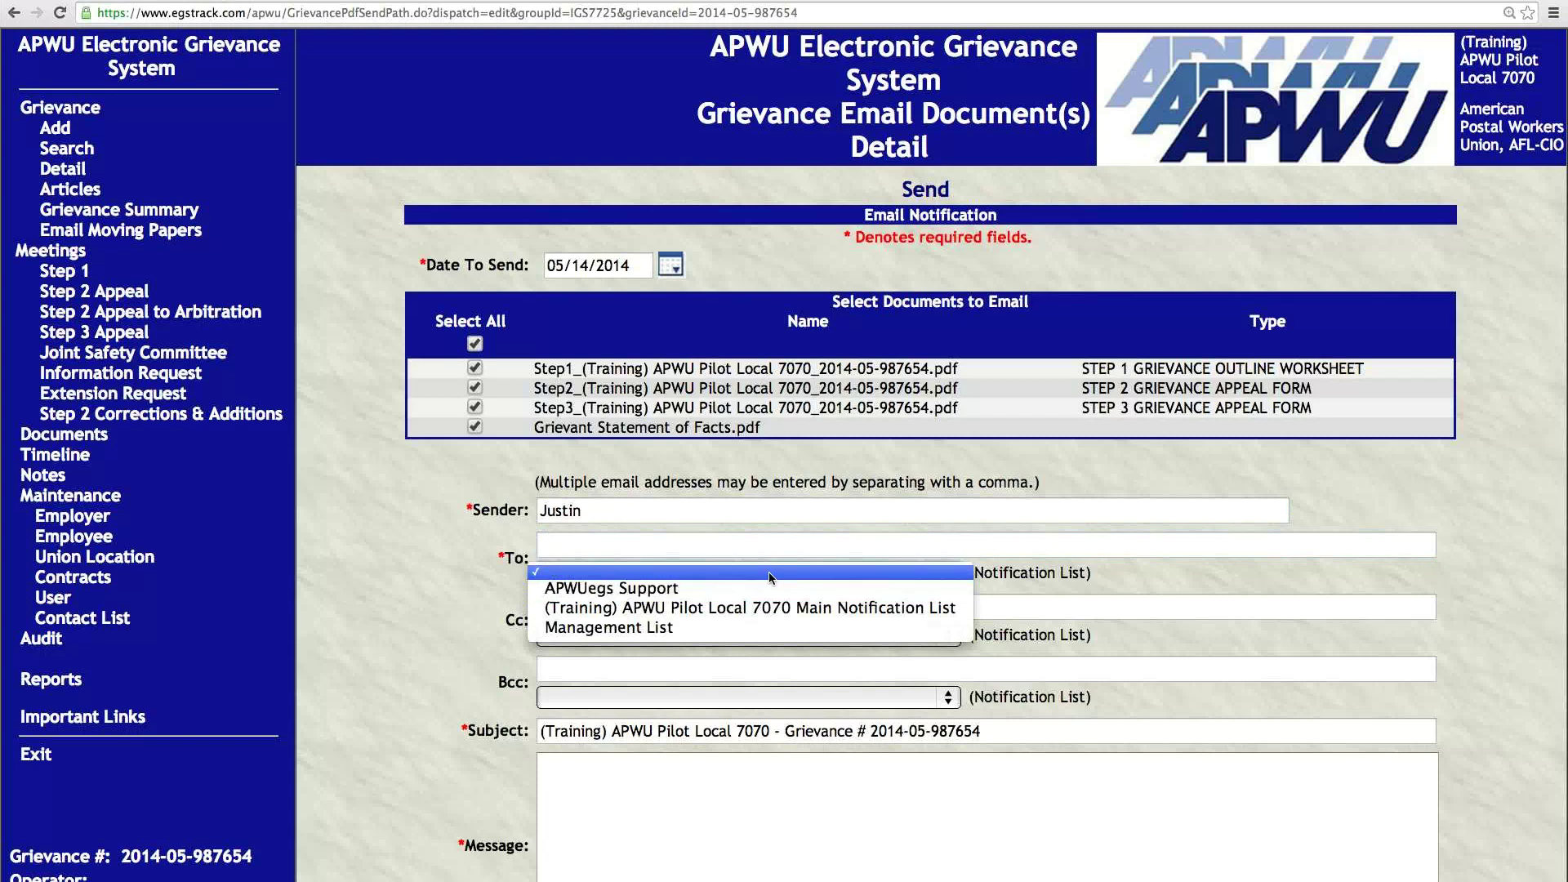
left_click(647, 590)
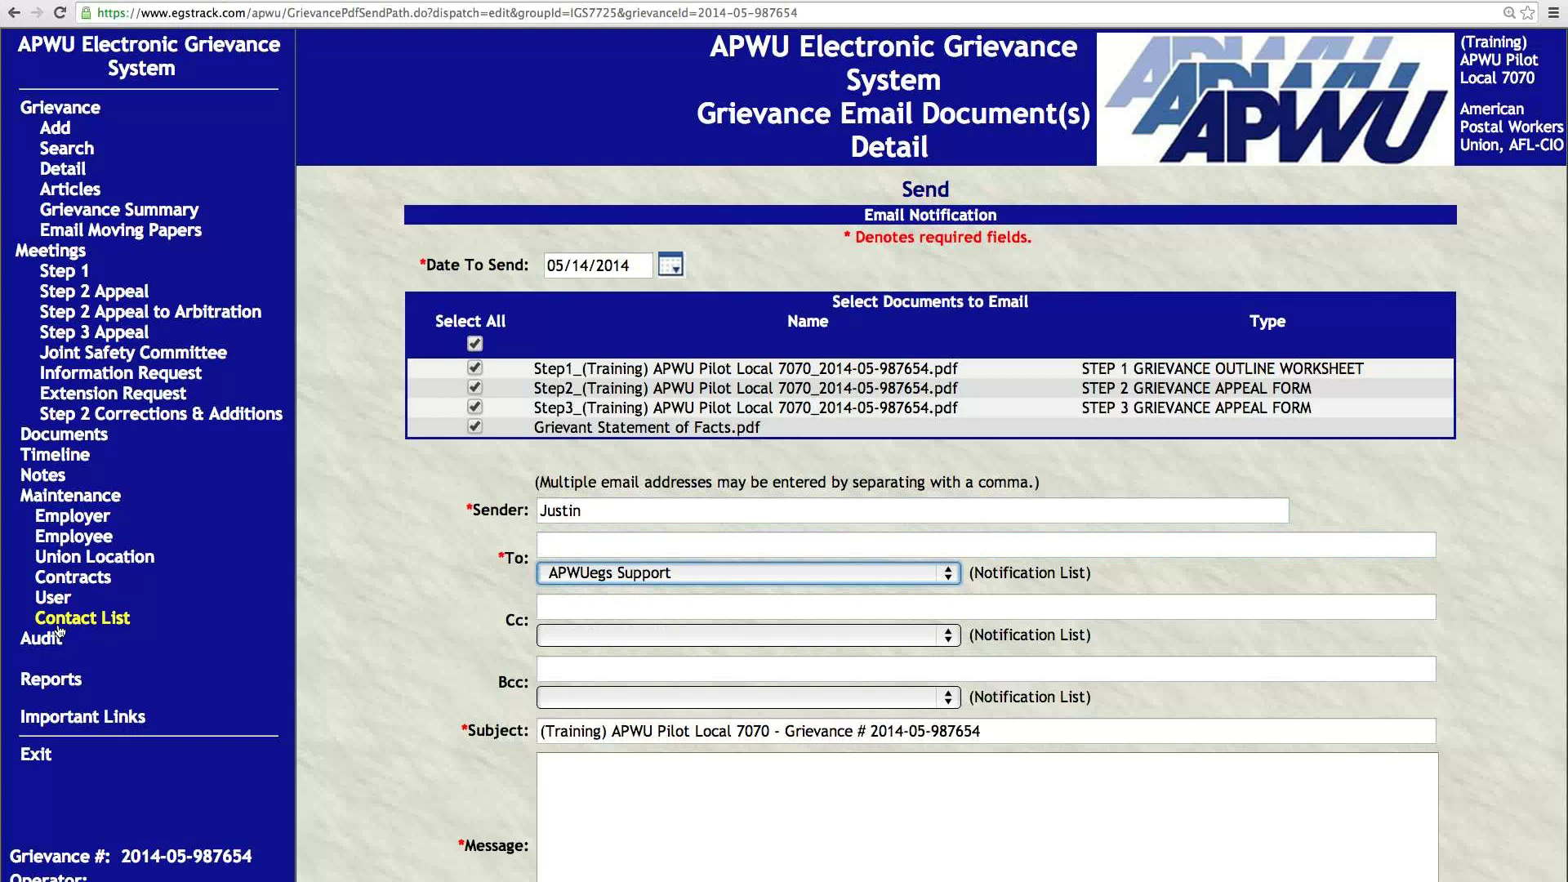
left_click_drag(150, 619, 31, 618)
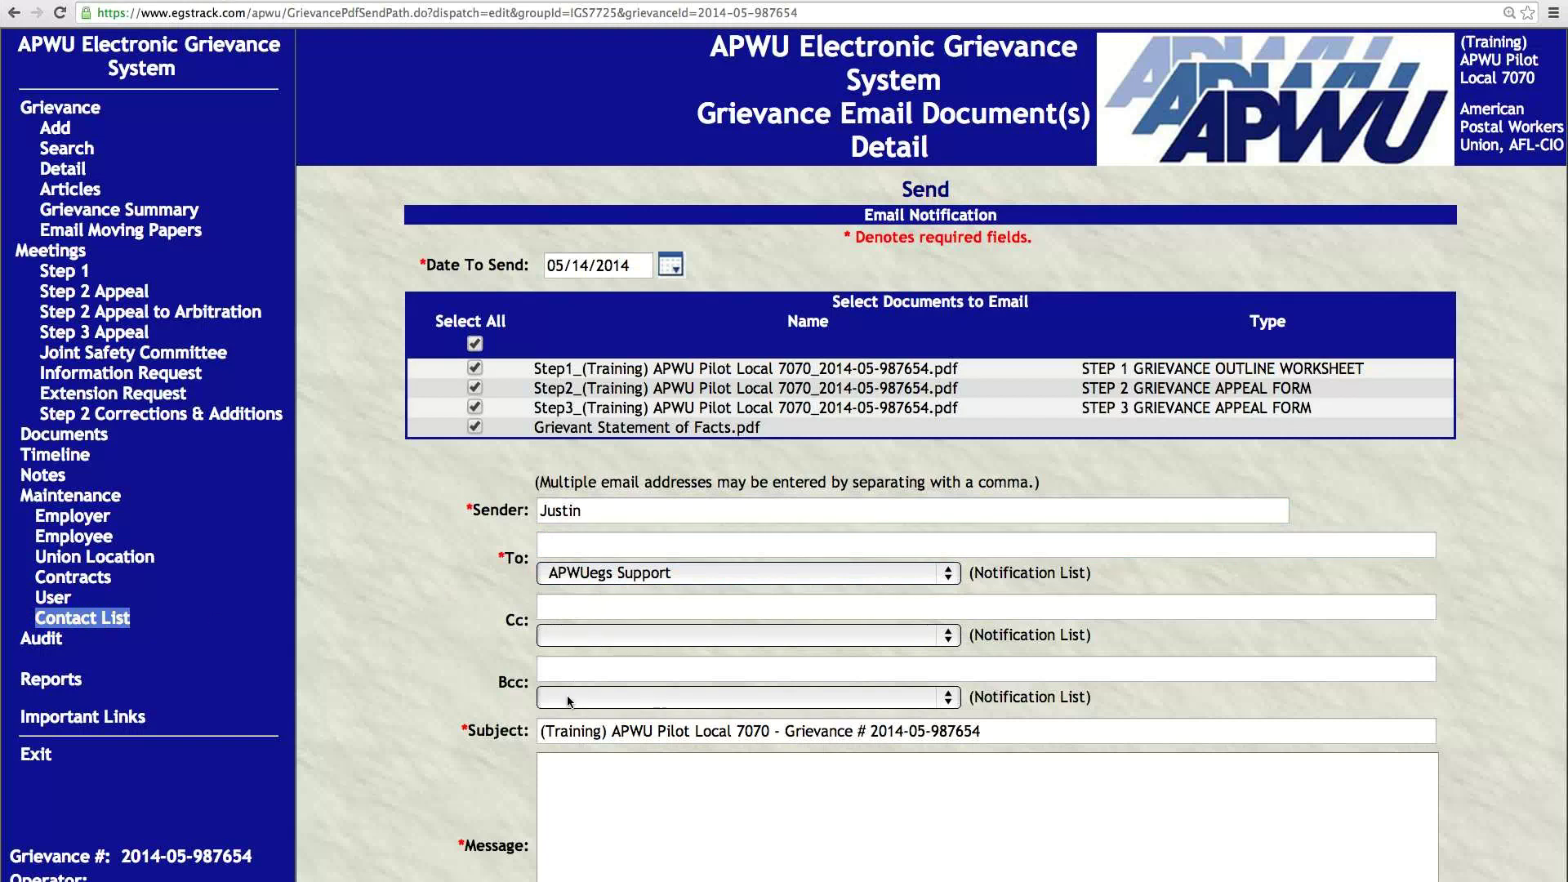
- Write the message 'testin EGS' and send the email, getting the Email Sent confirmation
left_click(561, 778)
type("testin EGS")
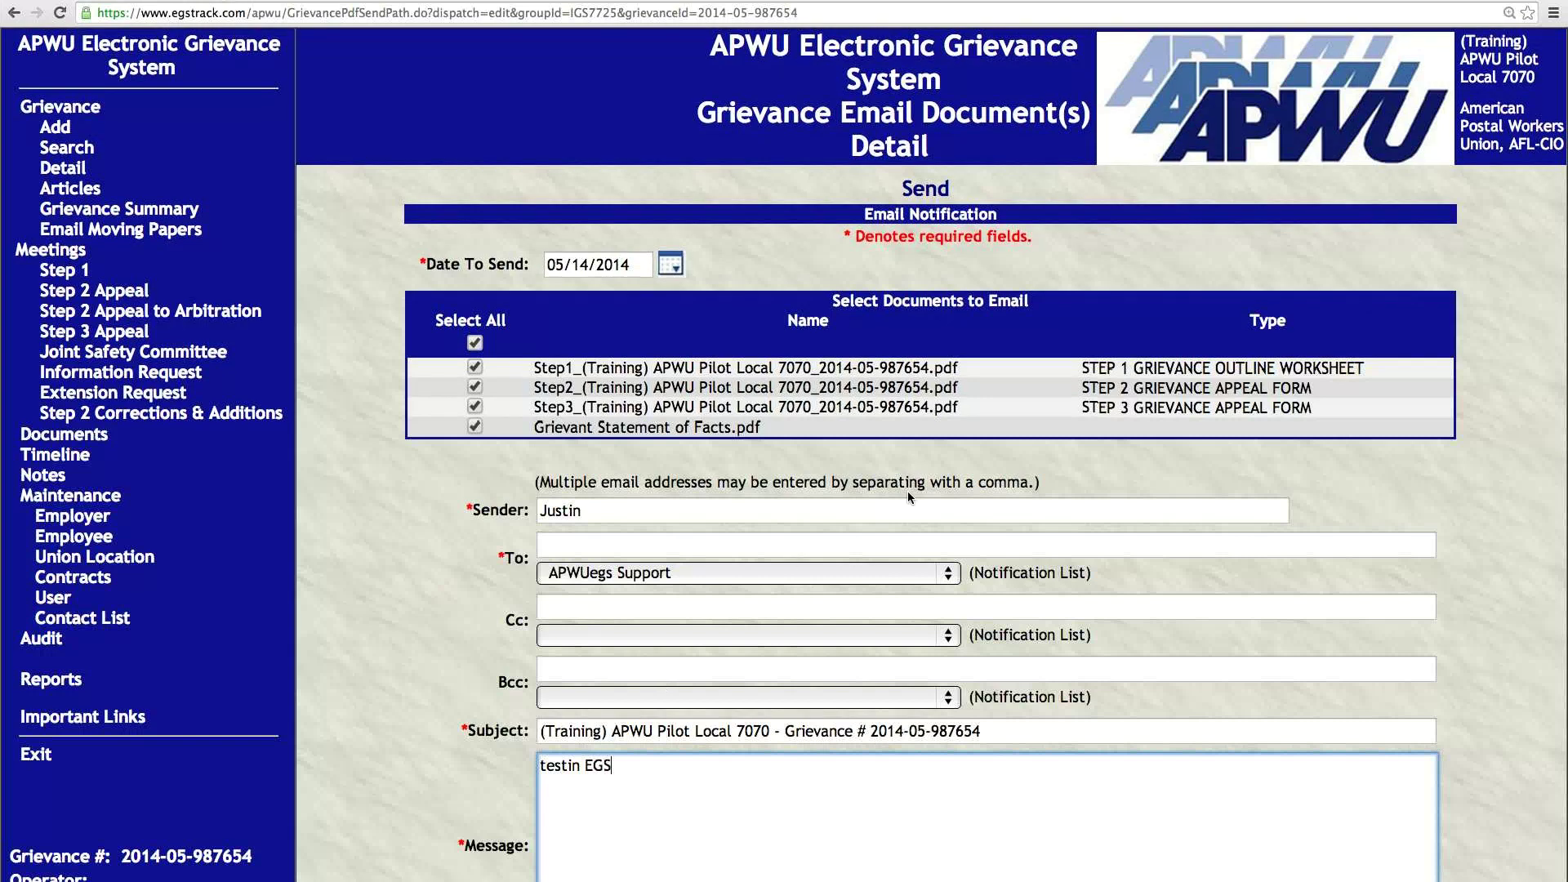
scroll(908, 491, "down", 2)
scroll(915, 326, "up", 2)
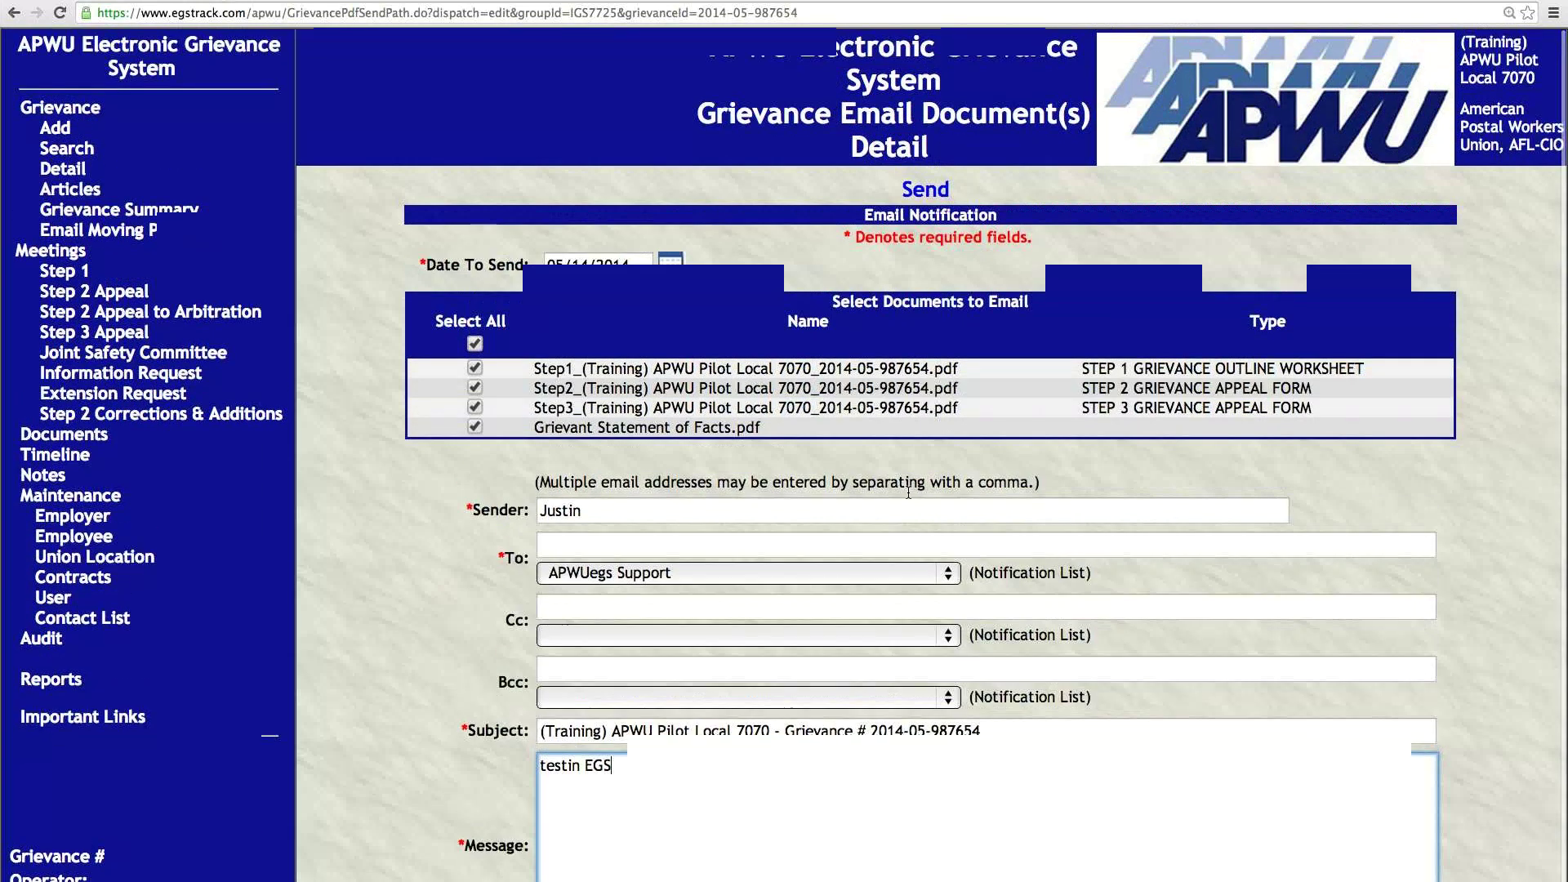
left_click(932, 194)
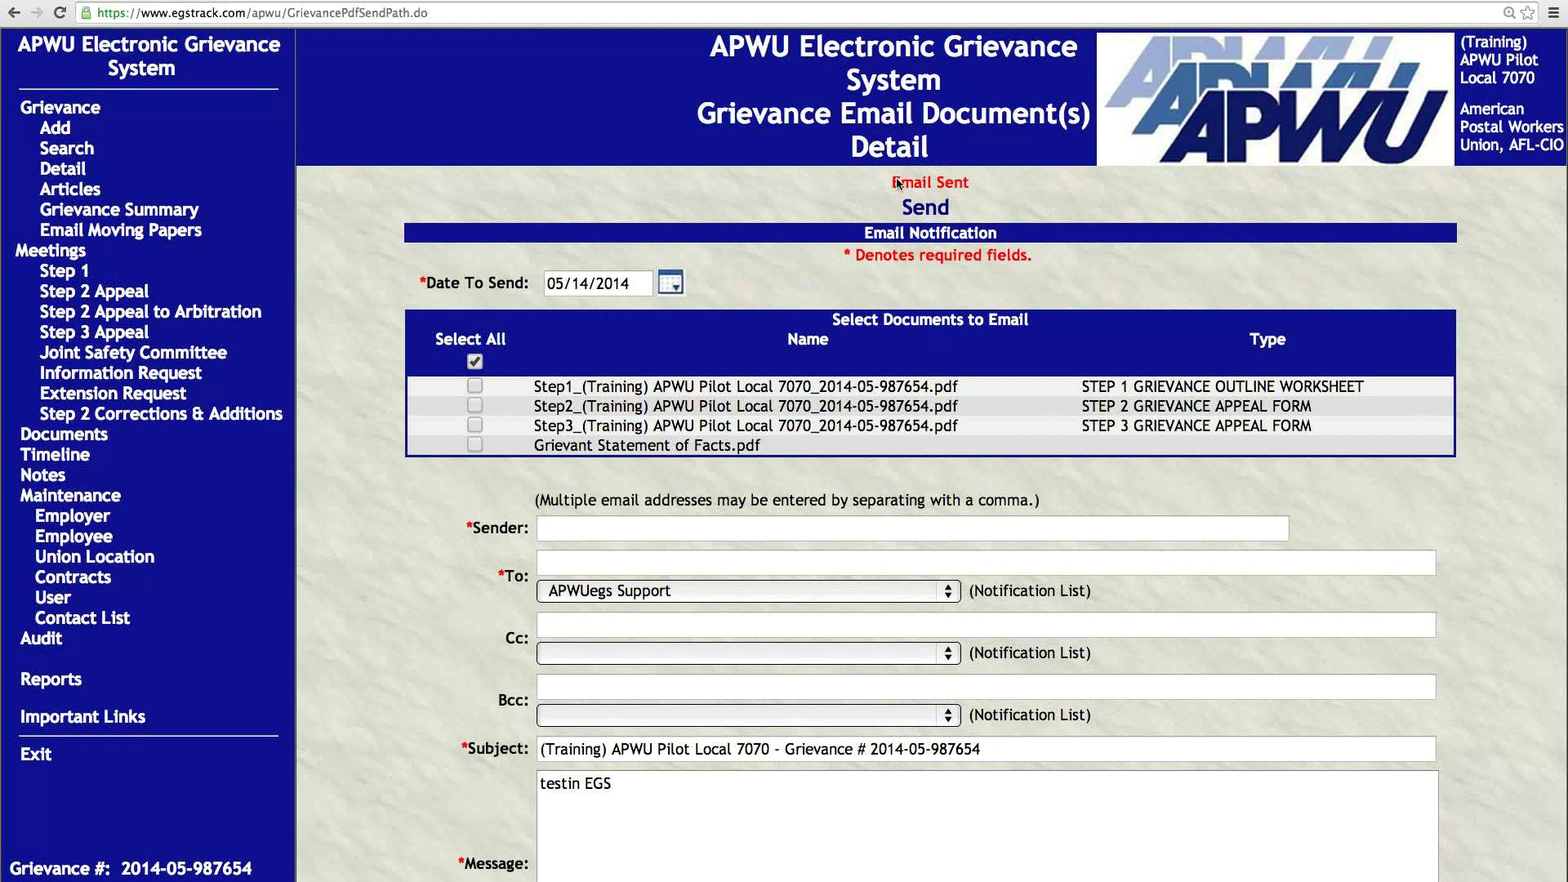
left_click_drag(897, 183, 949, 190)
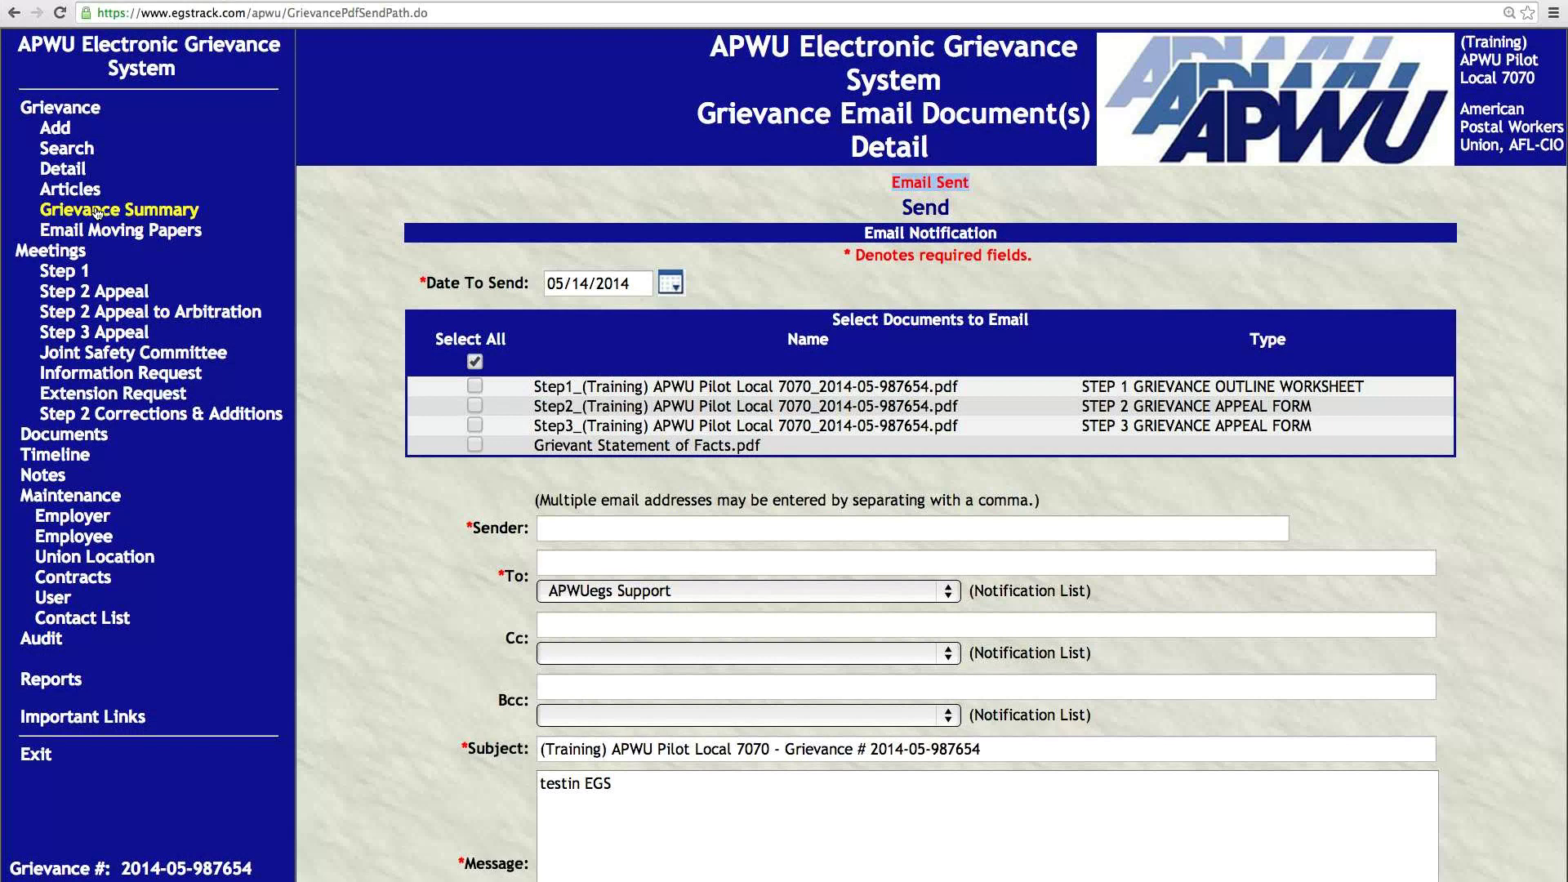
left_click(97, 212)
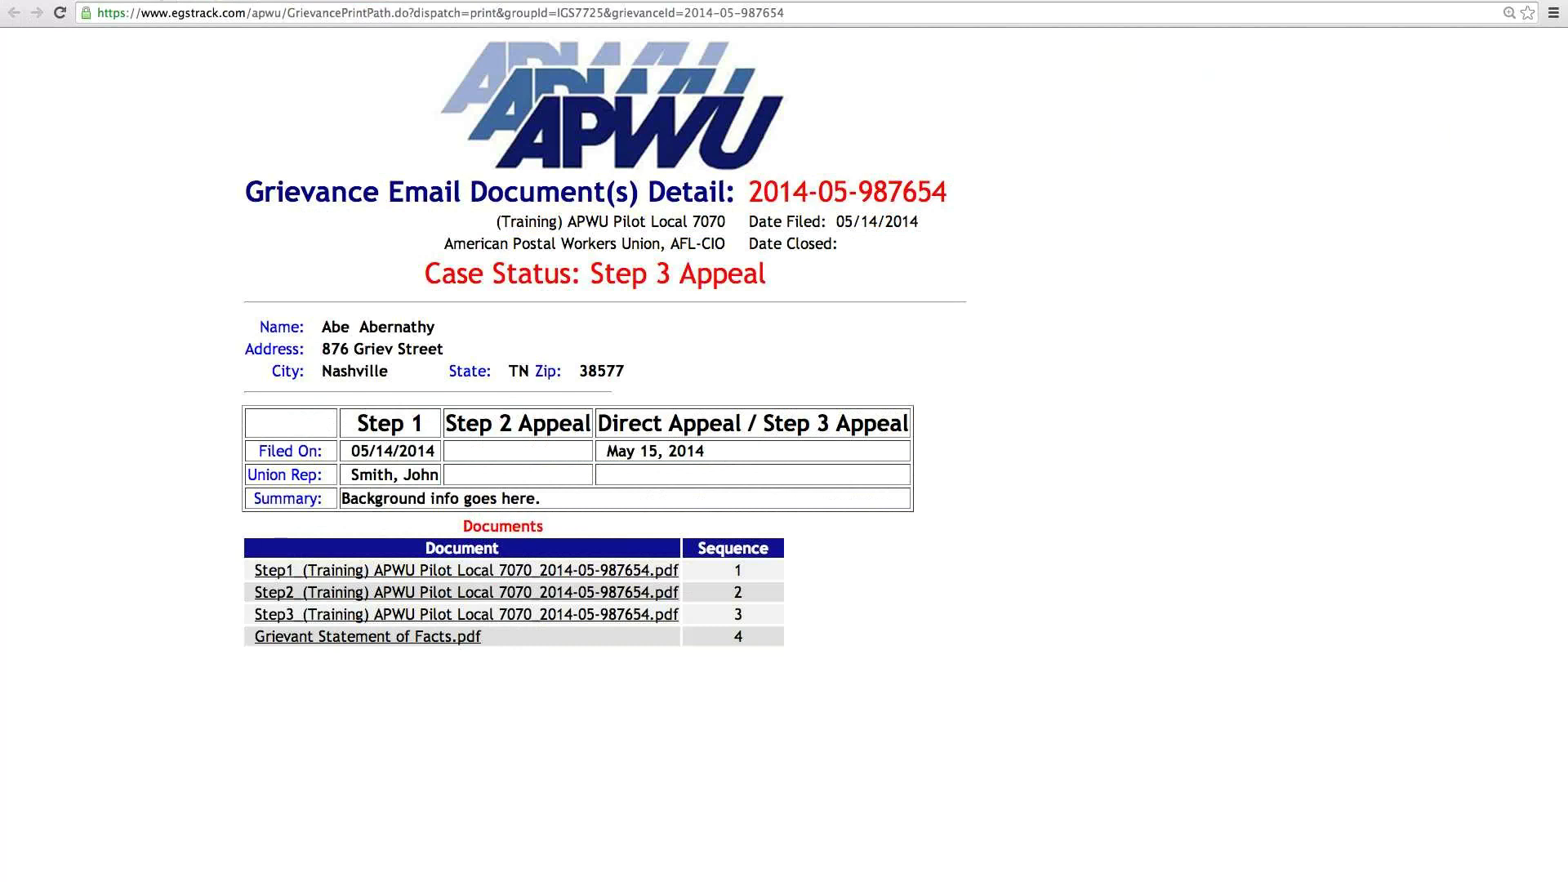
key("super+Left")
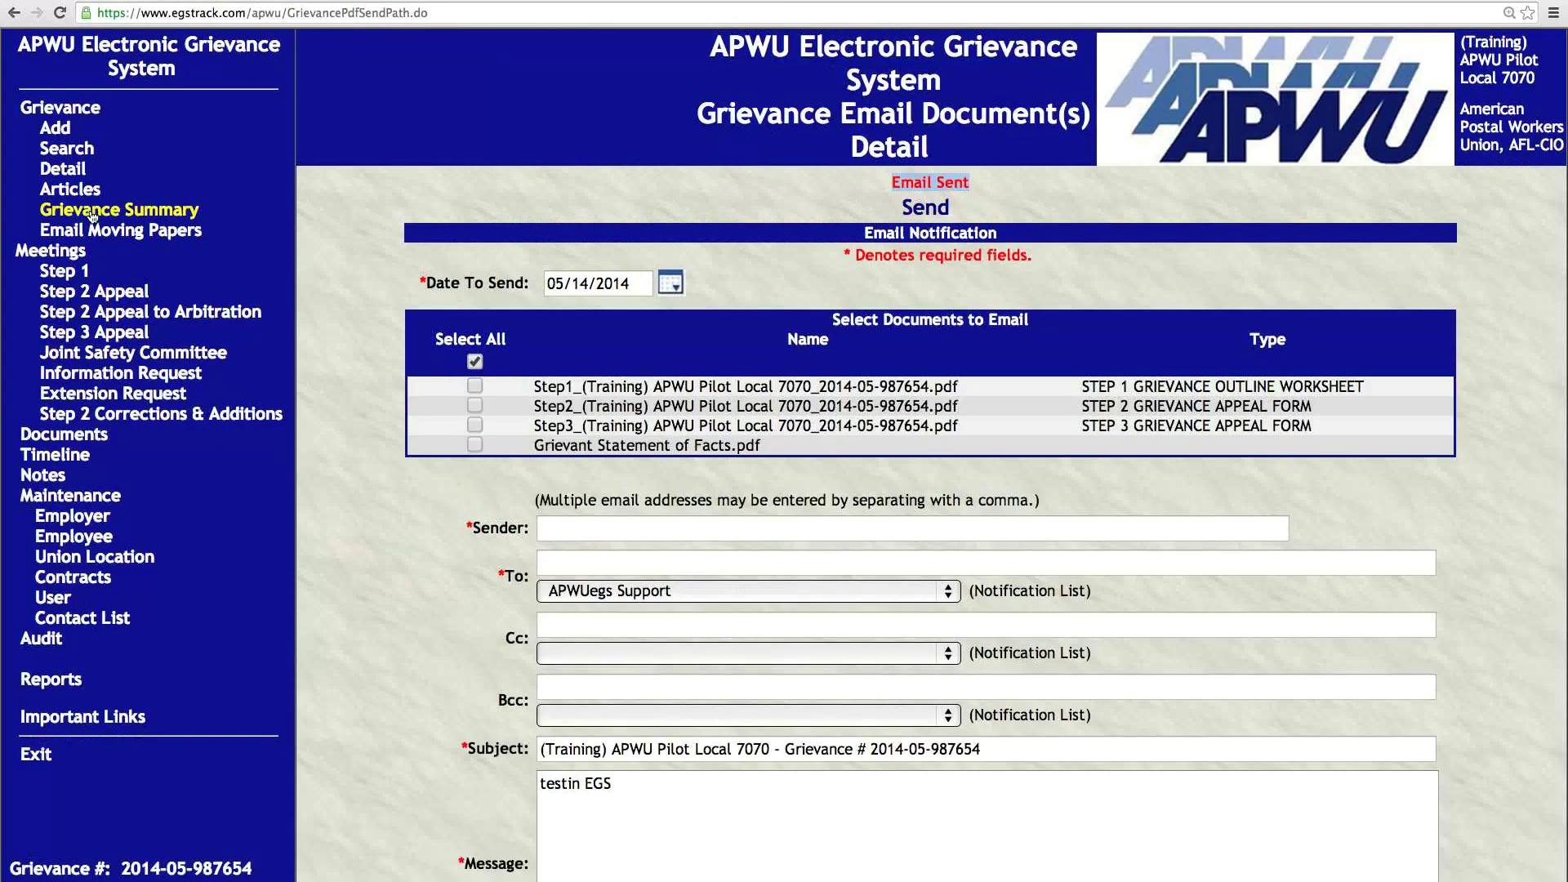
key("super+Right")
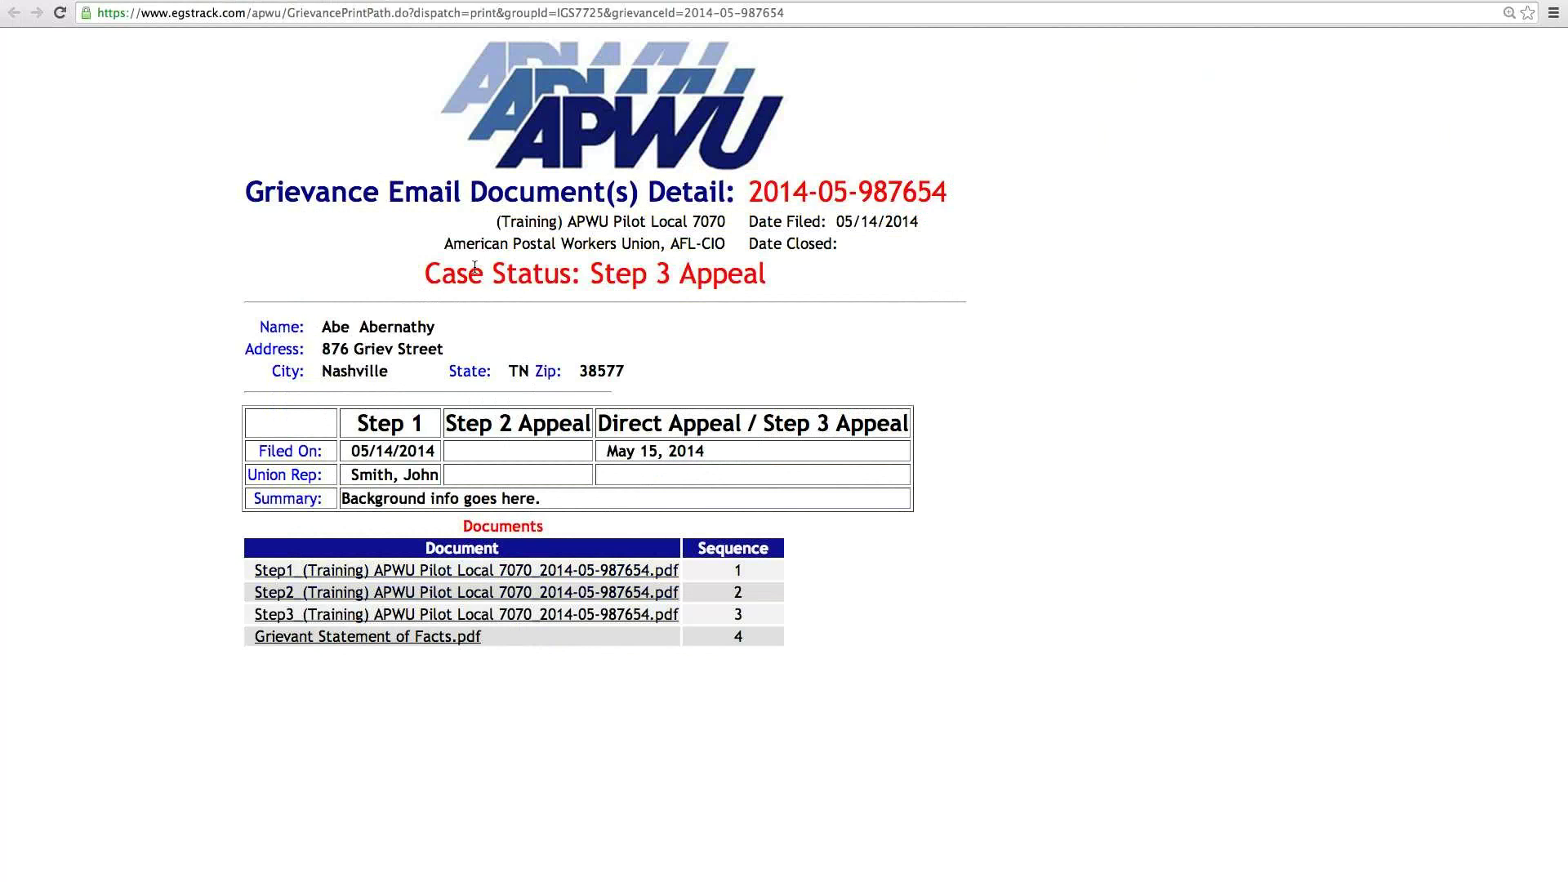
left_click_drag(427, 271, 768, 271)
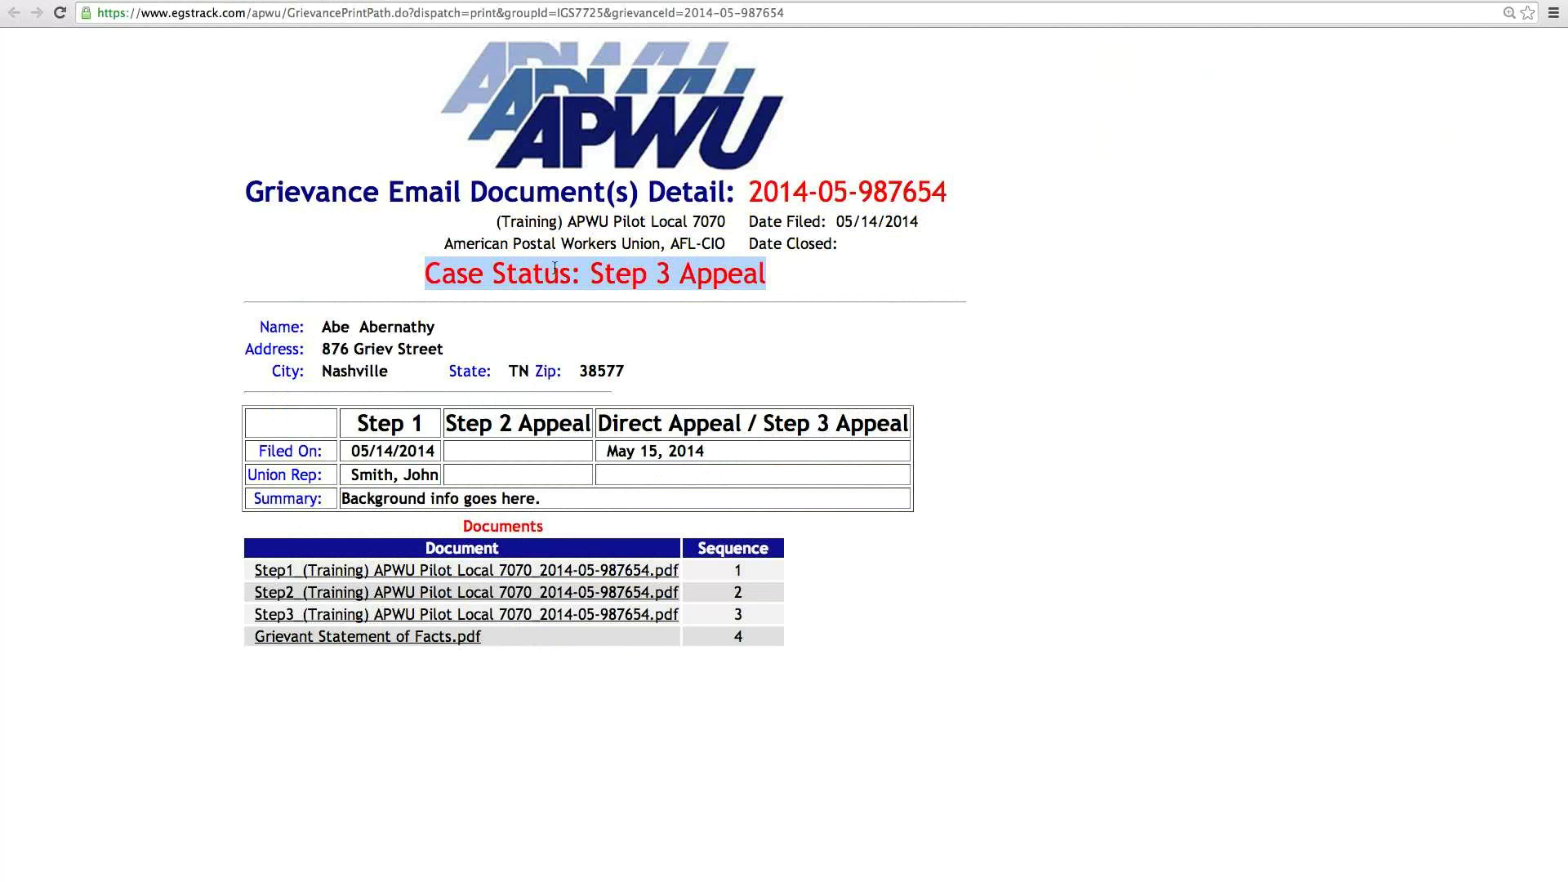
left_click(618, 260)
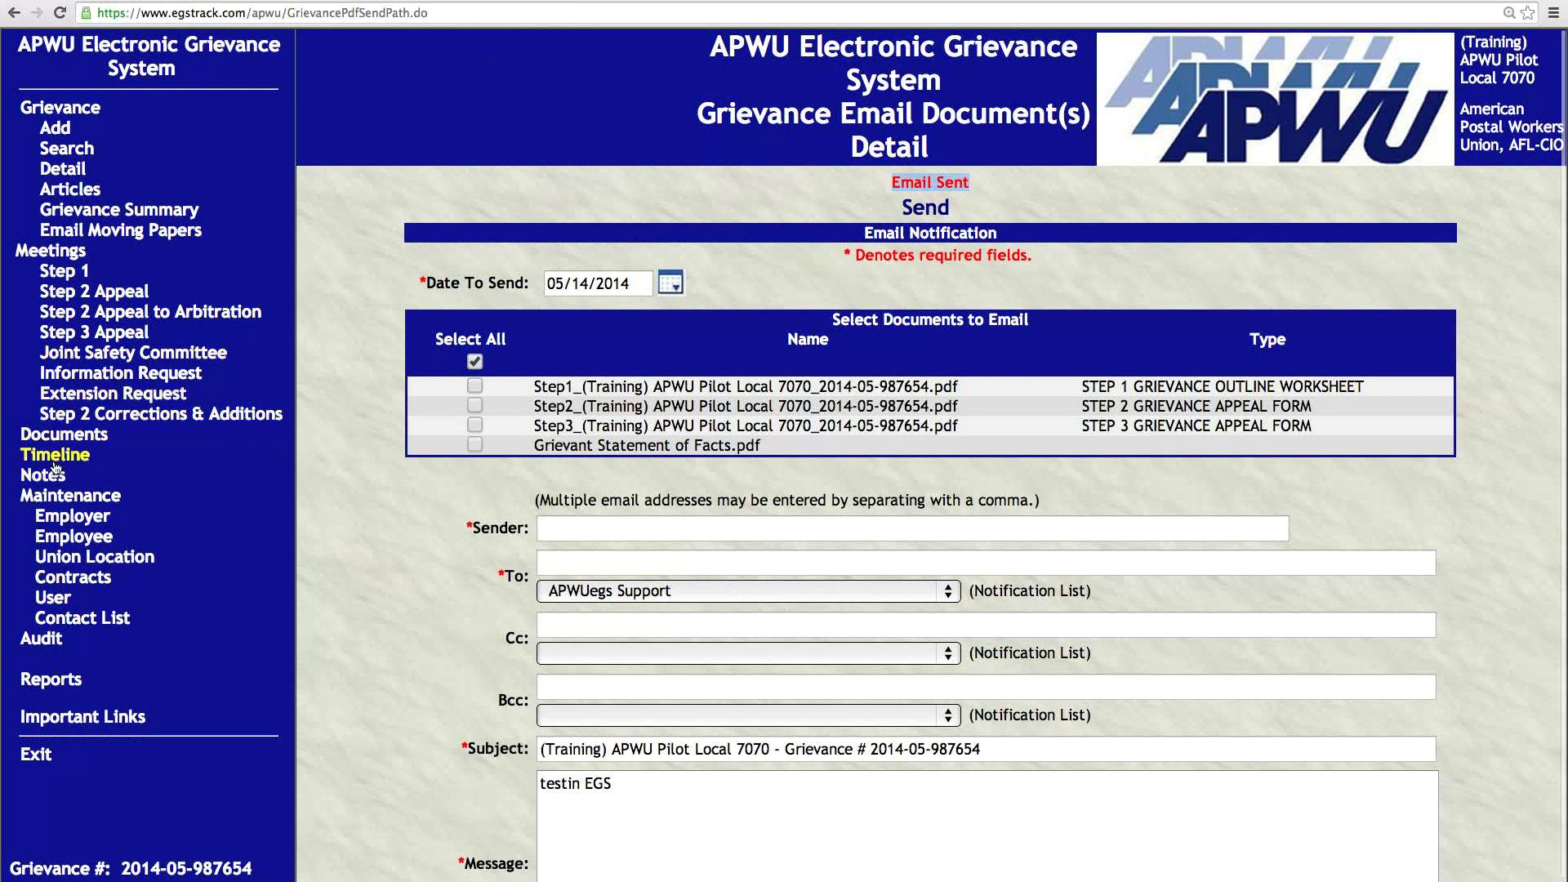
left_click(426, 523)
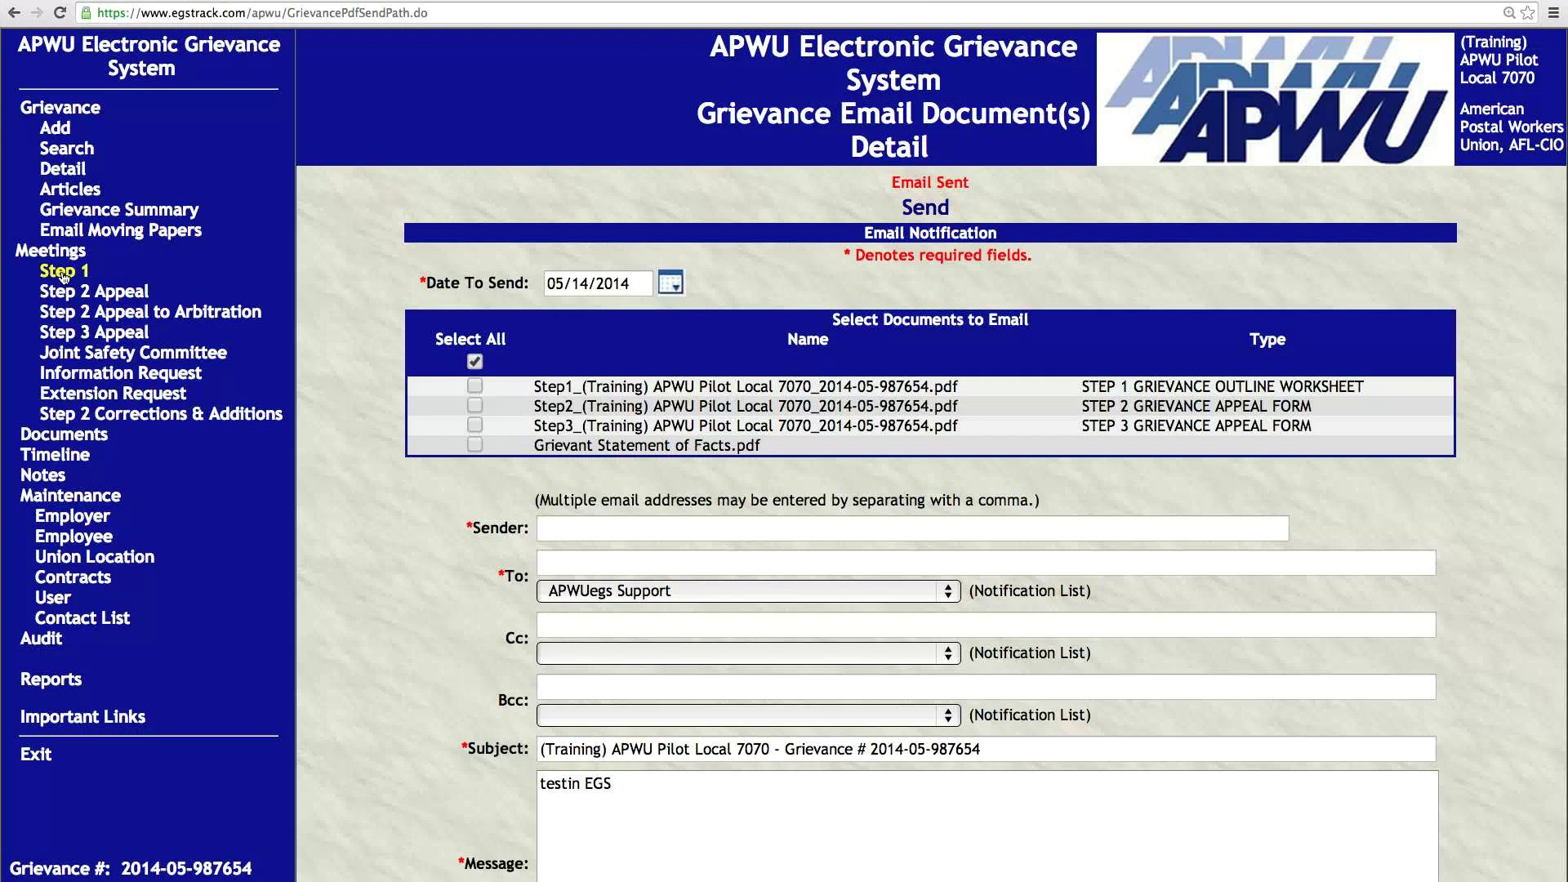
left_click(59, 150)
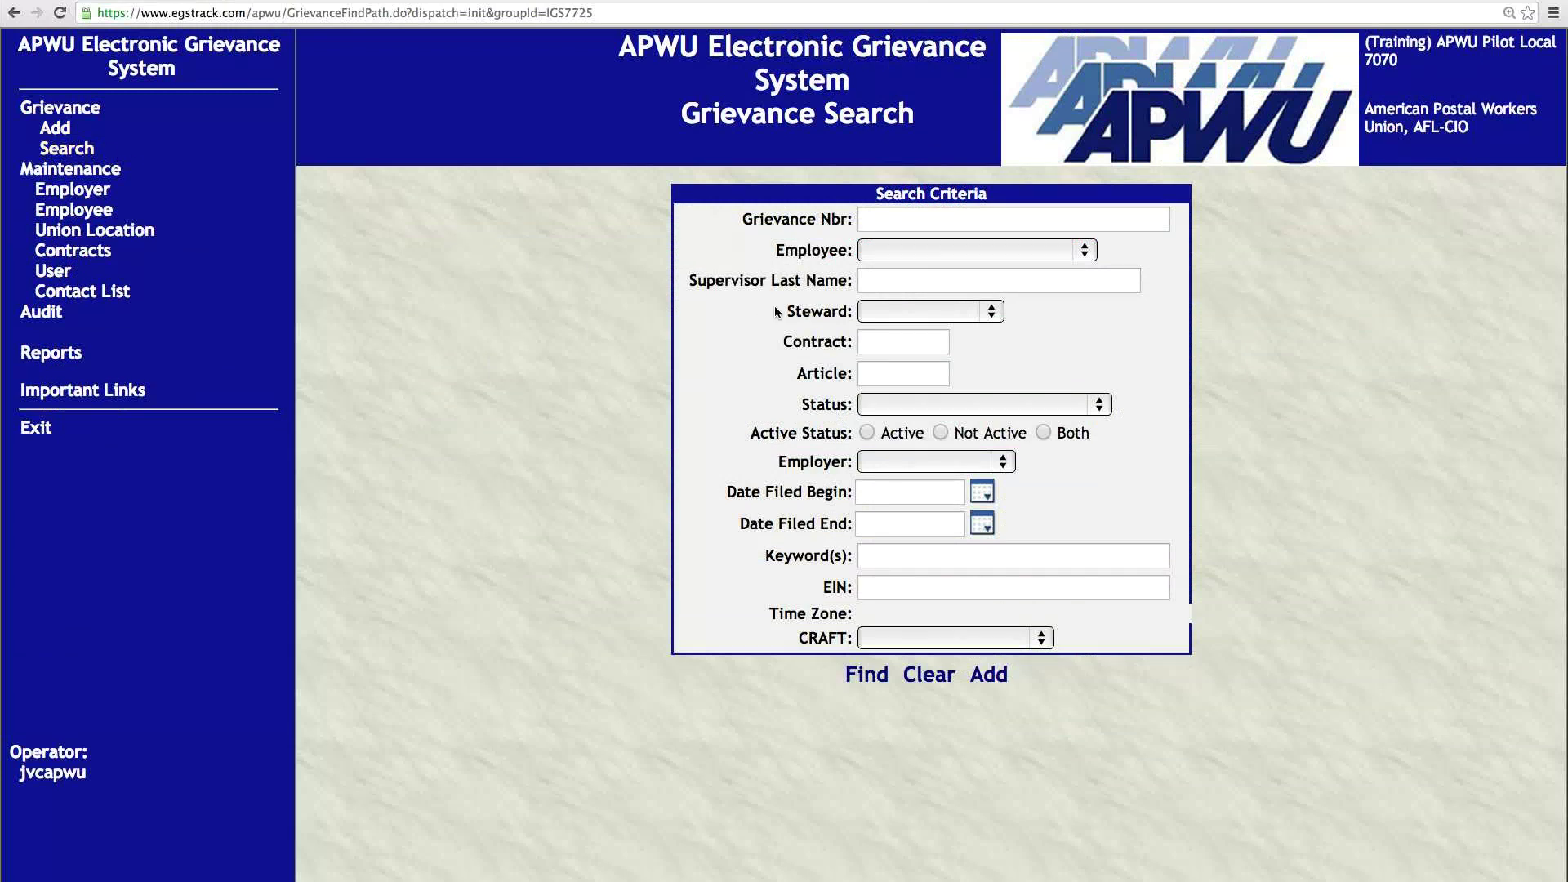
left_click(974, 313)
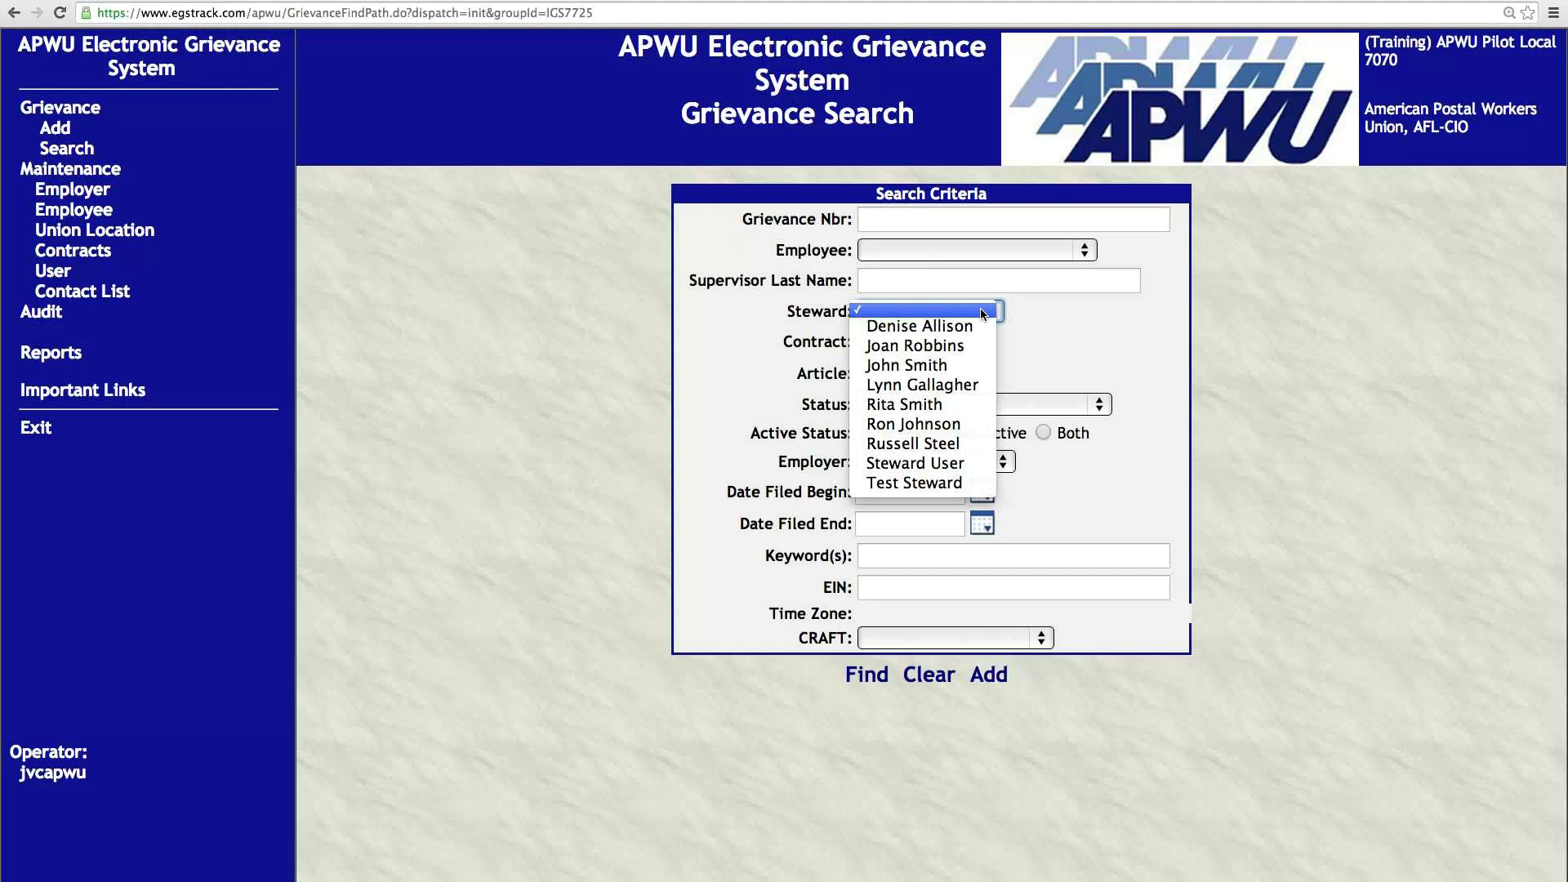
left_click(915, 366)
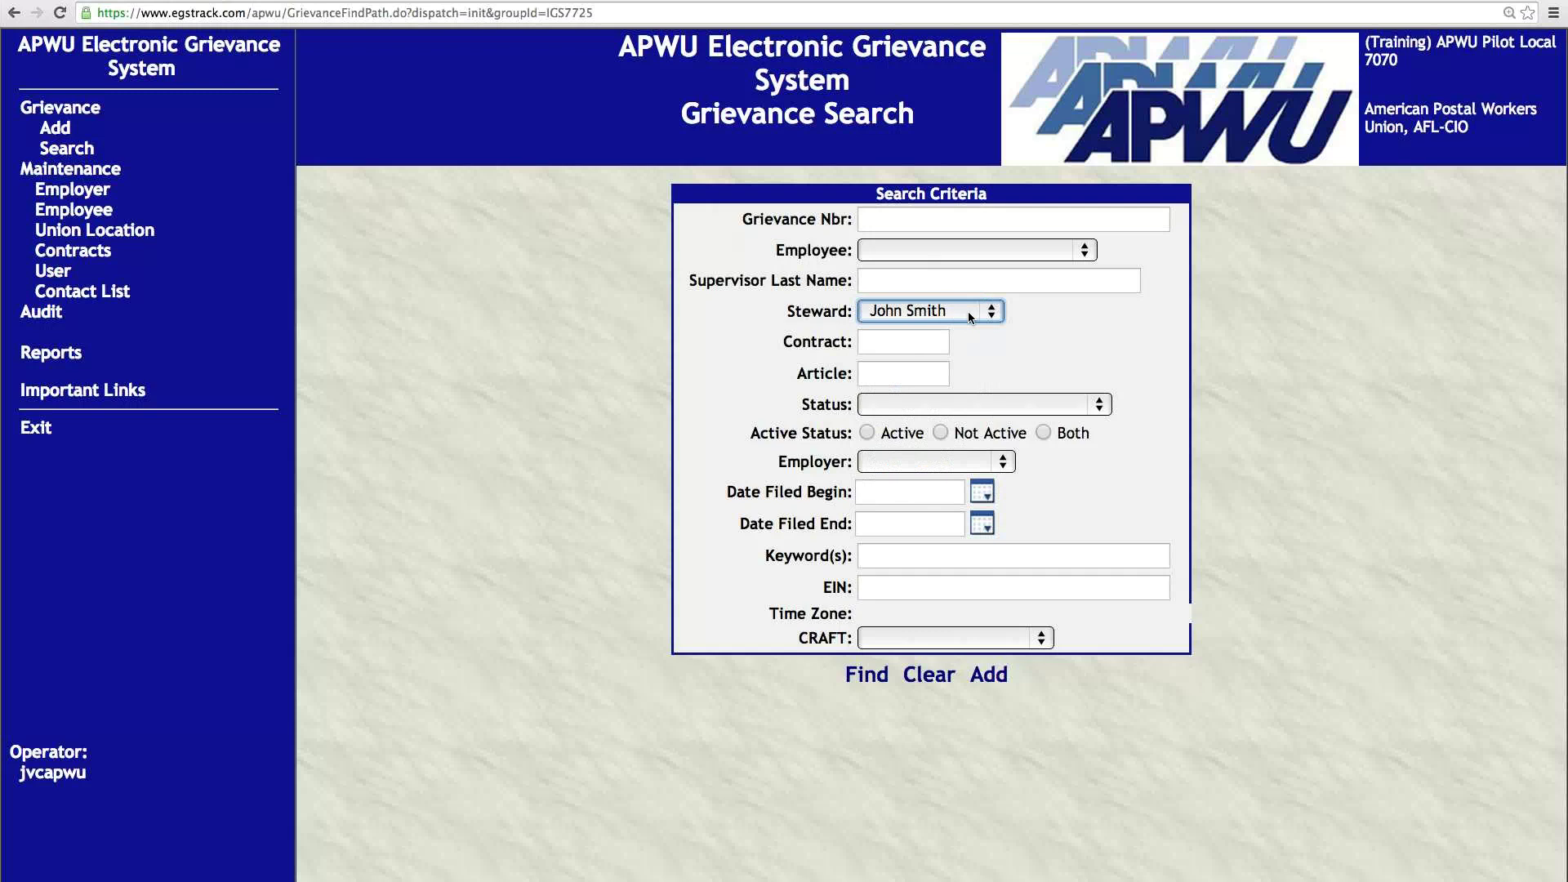
left_click(864, 674)
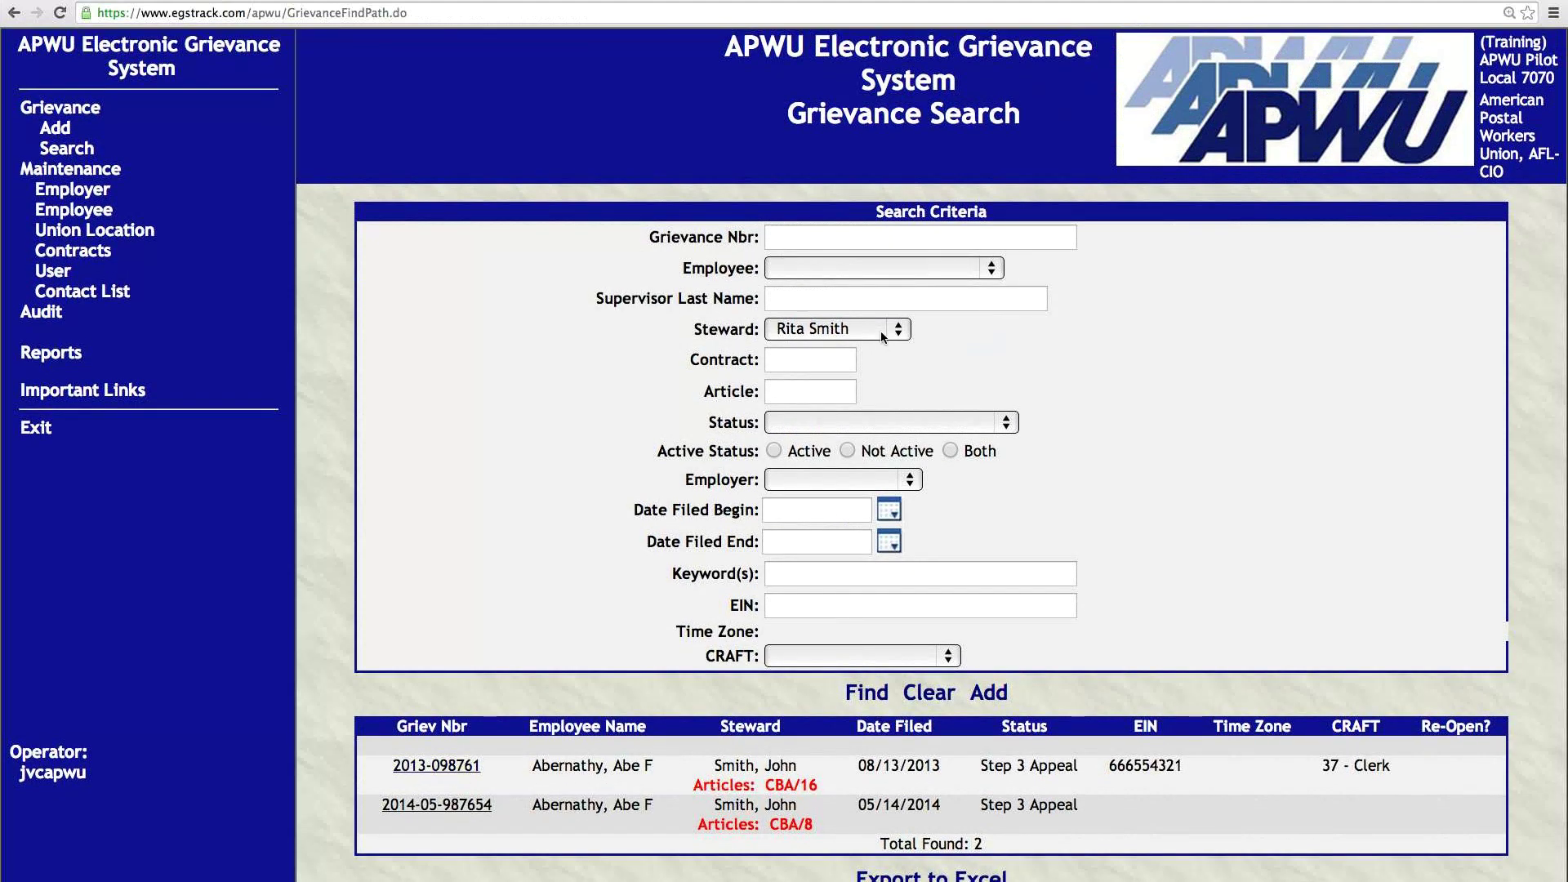
left_click(453, 807)
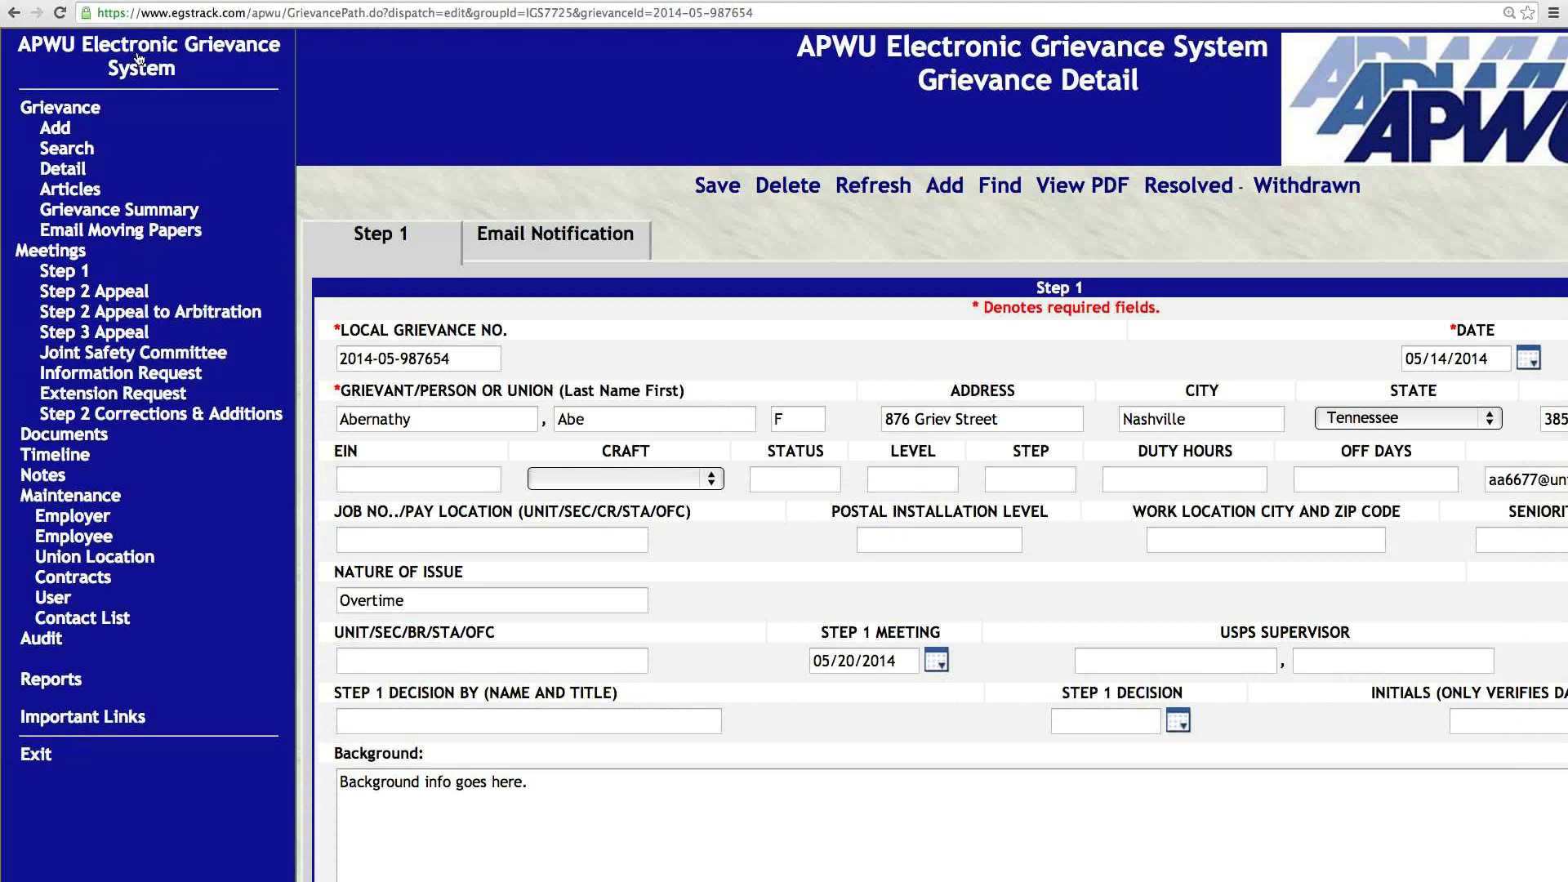
- Run a grievance search with no employer filter, Date Filed 01/01/2014 through 05/15/2014
left_click(79, 151)
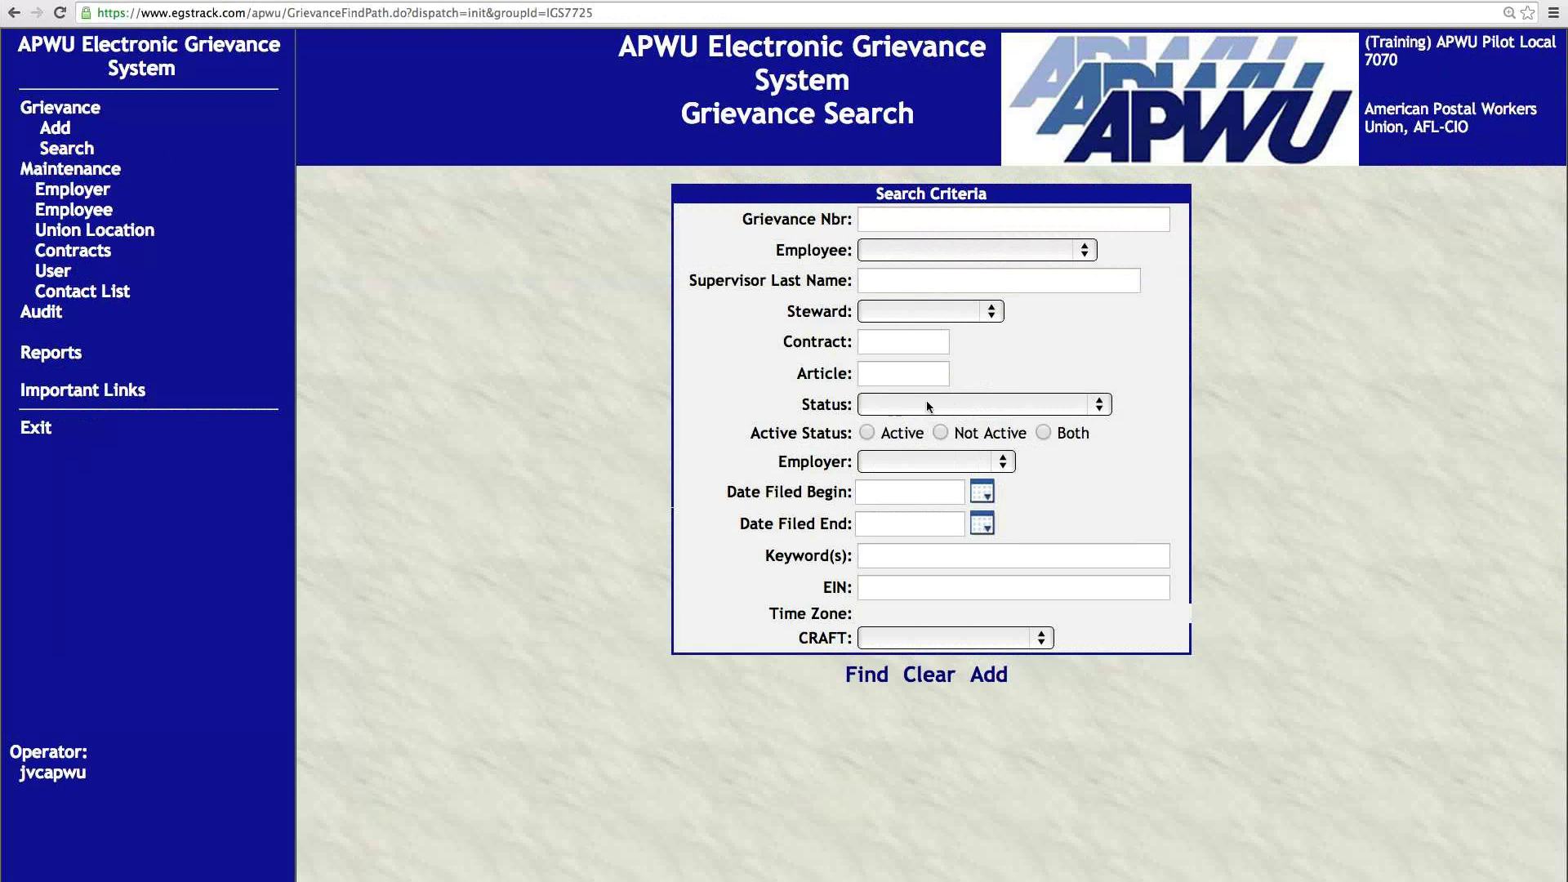
left_click(979, 464)
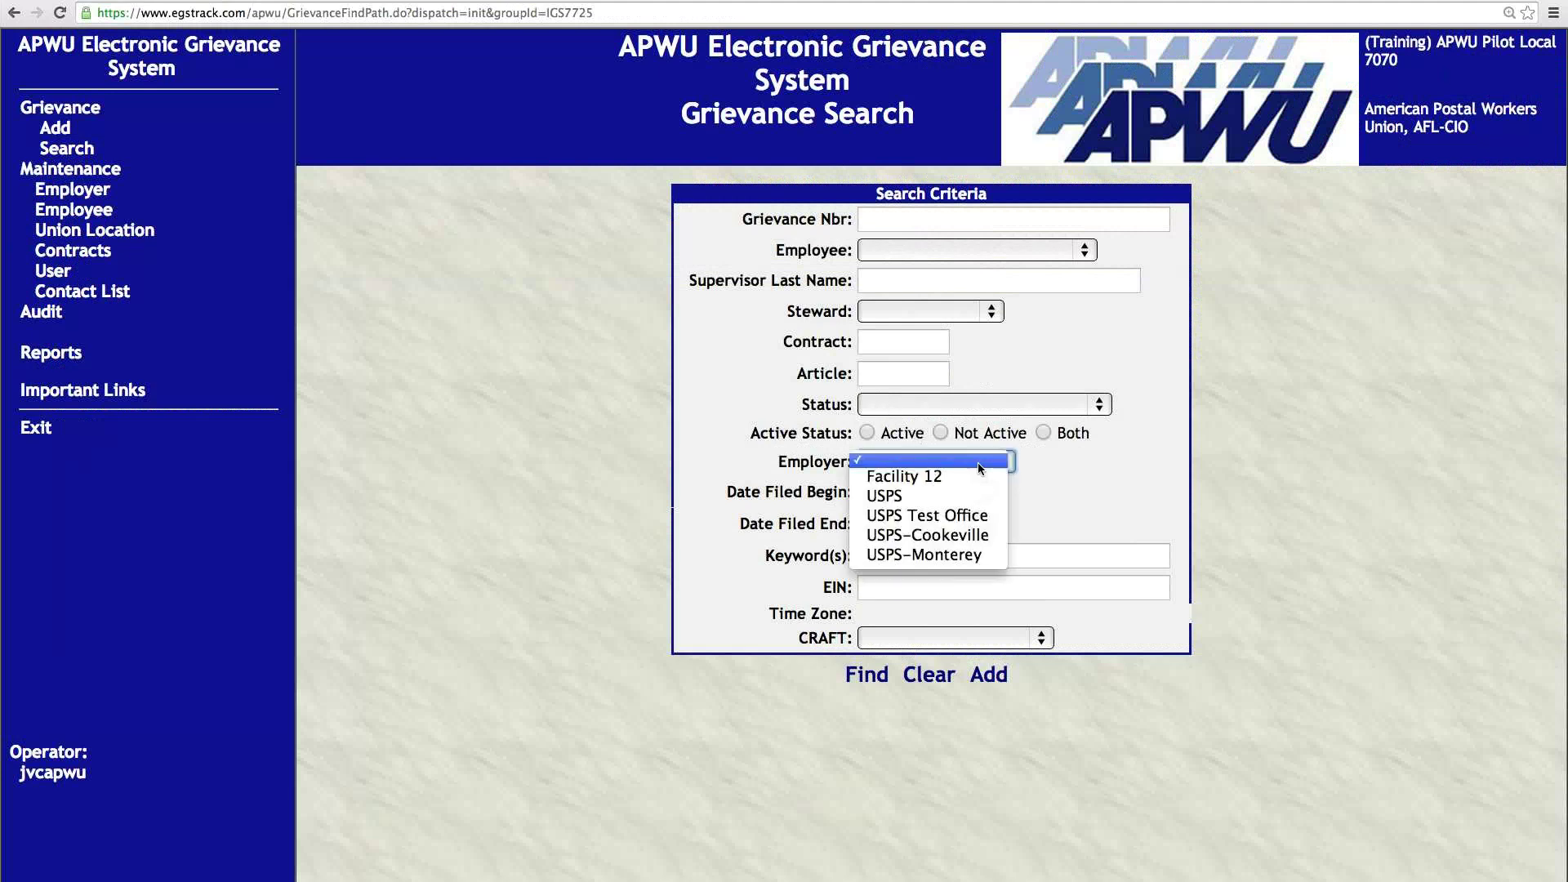
left_click(782, 459)
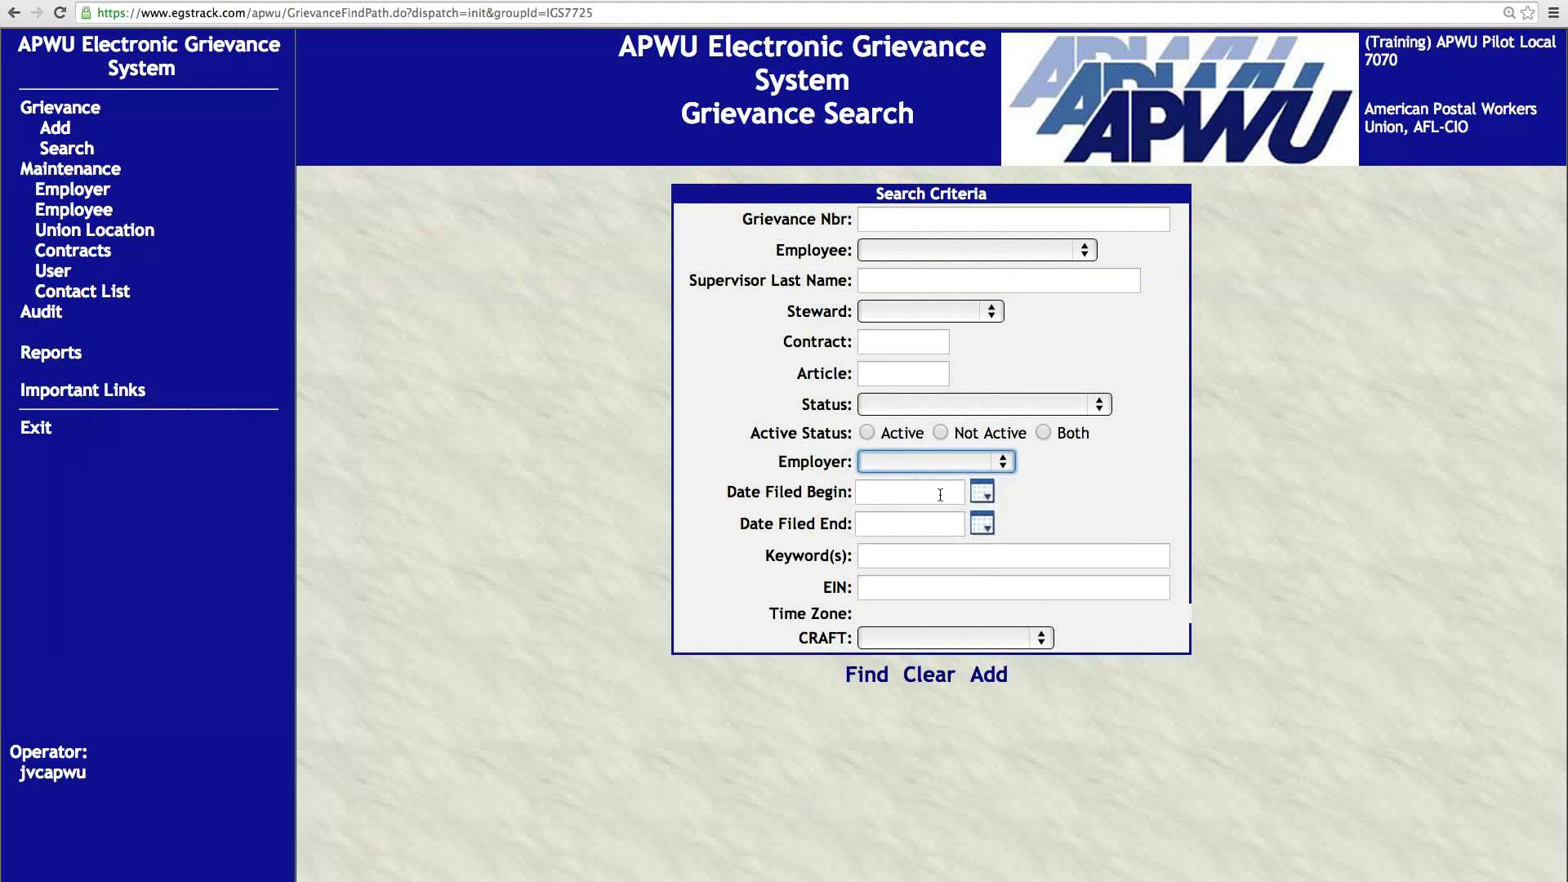
left_click(988, 501)
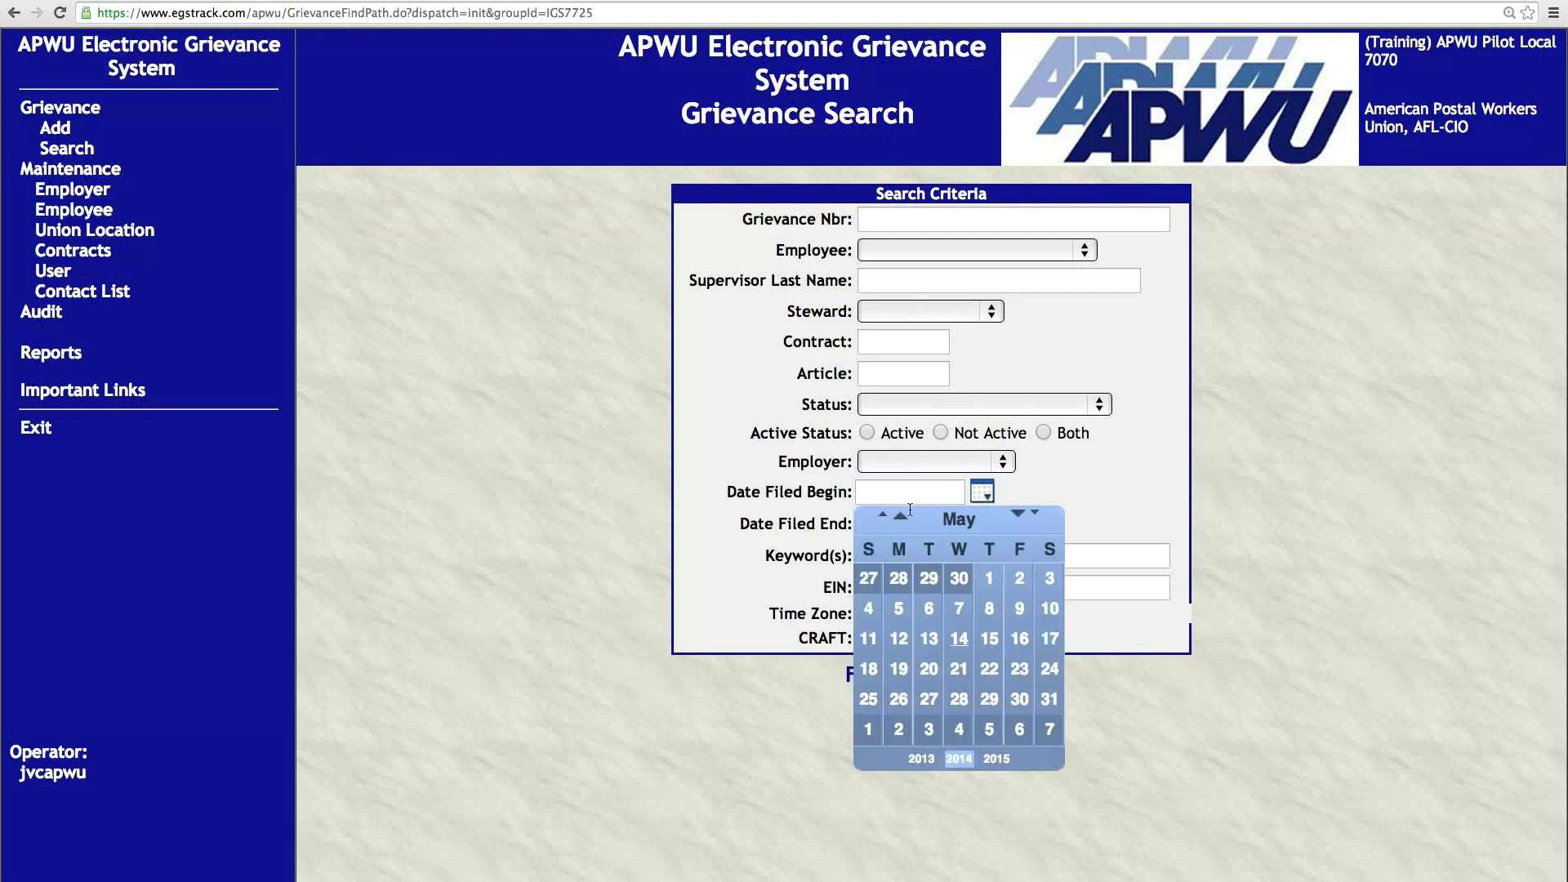
left_click(903, 521)
left_click(902, 521)
left_click(902, 521)
left_click(902, 522)
left_click(962, 580)
left_click(983, 525)
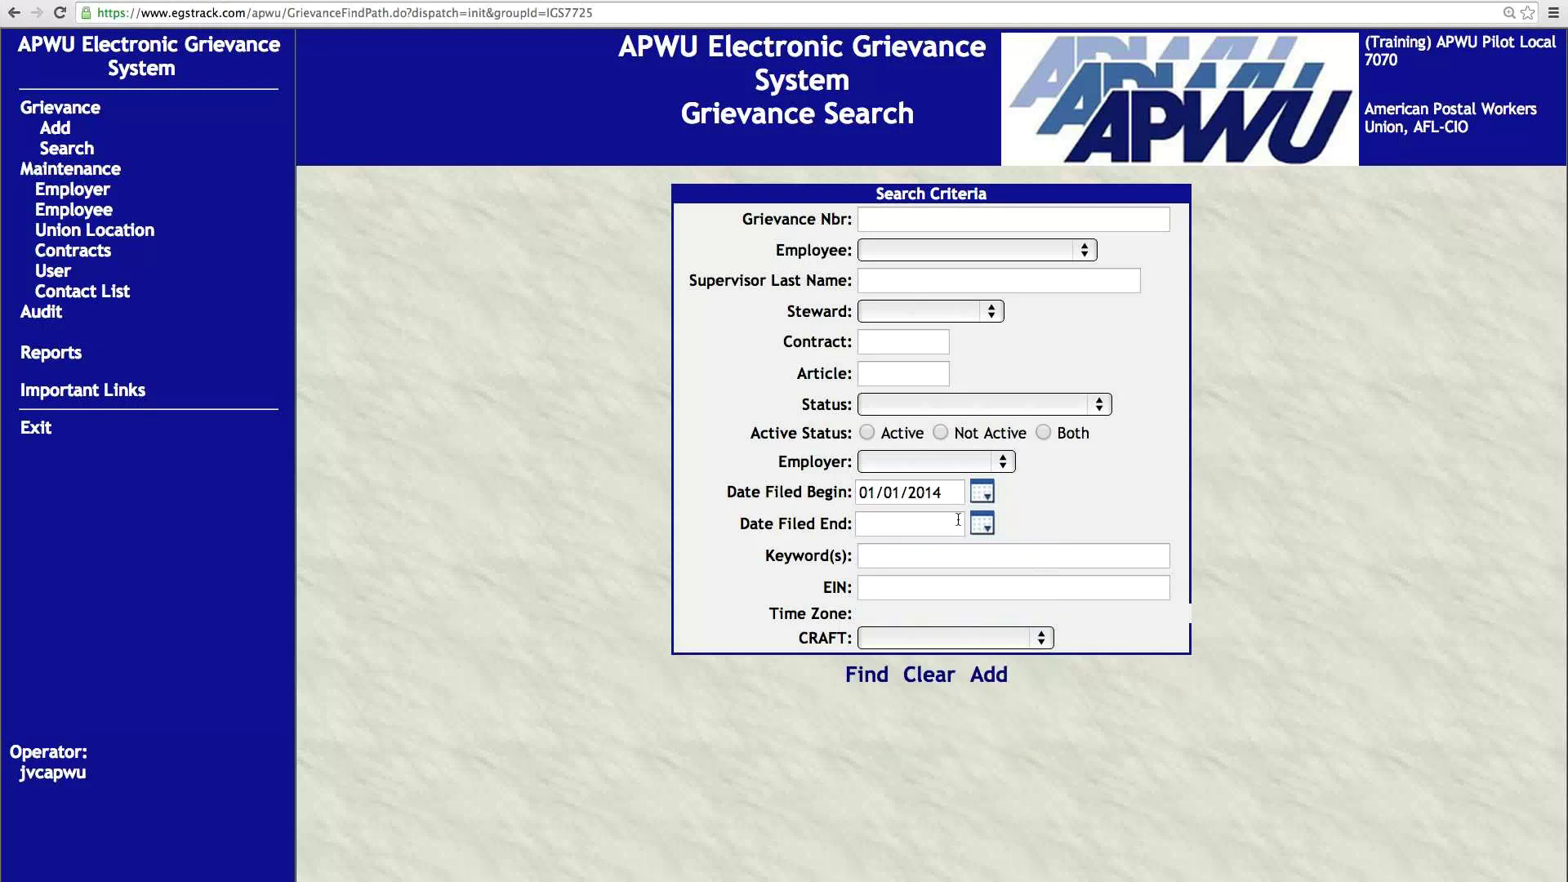
left_click(991, 678)
left_click(862, 676)
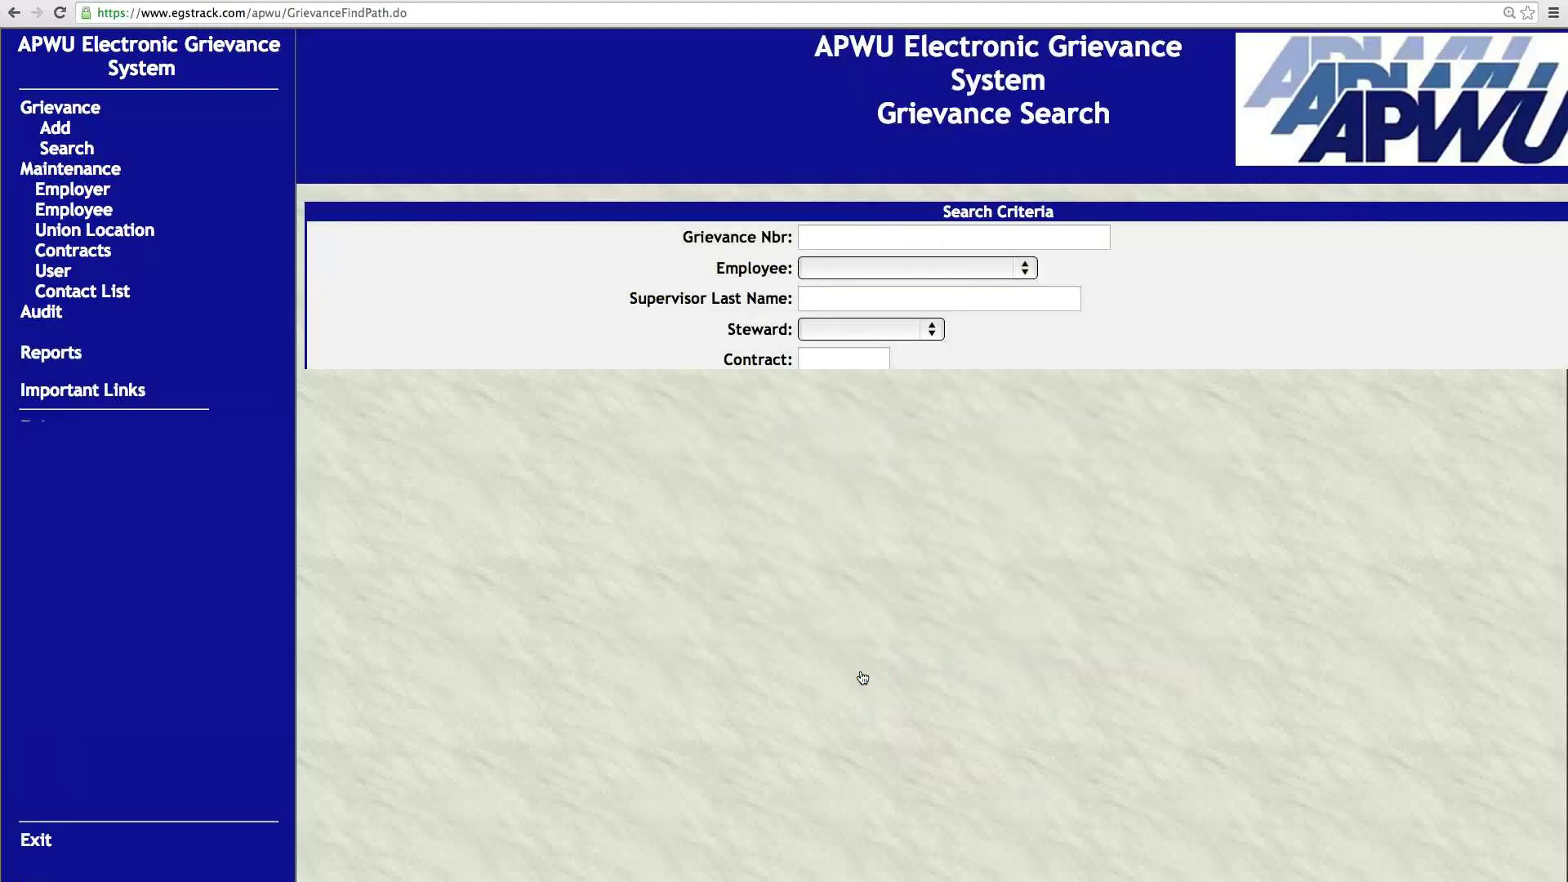
- Scroll through the six results and export them to Excel, with Grievance Nbr in A1
scroll(817, 682, "down", 3)
scroll(665, 686, "right", 1)
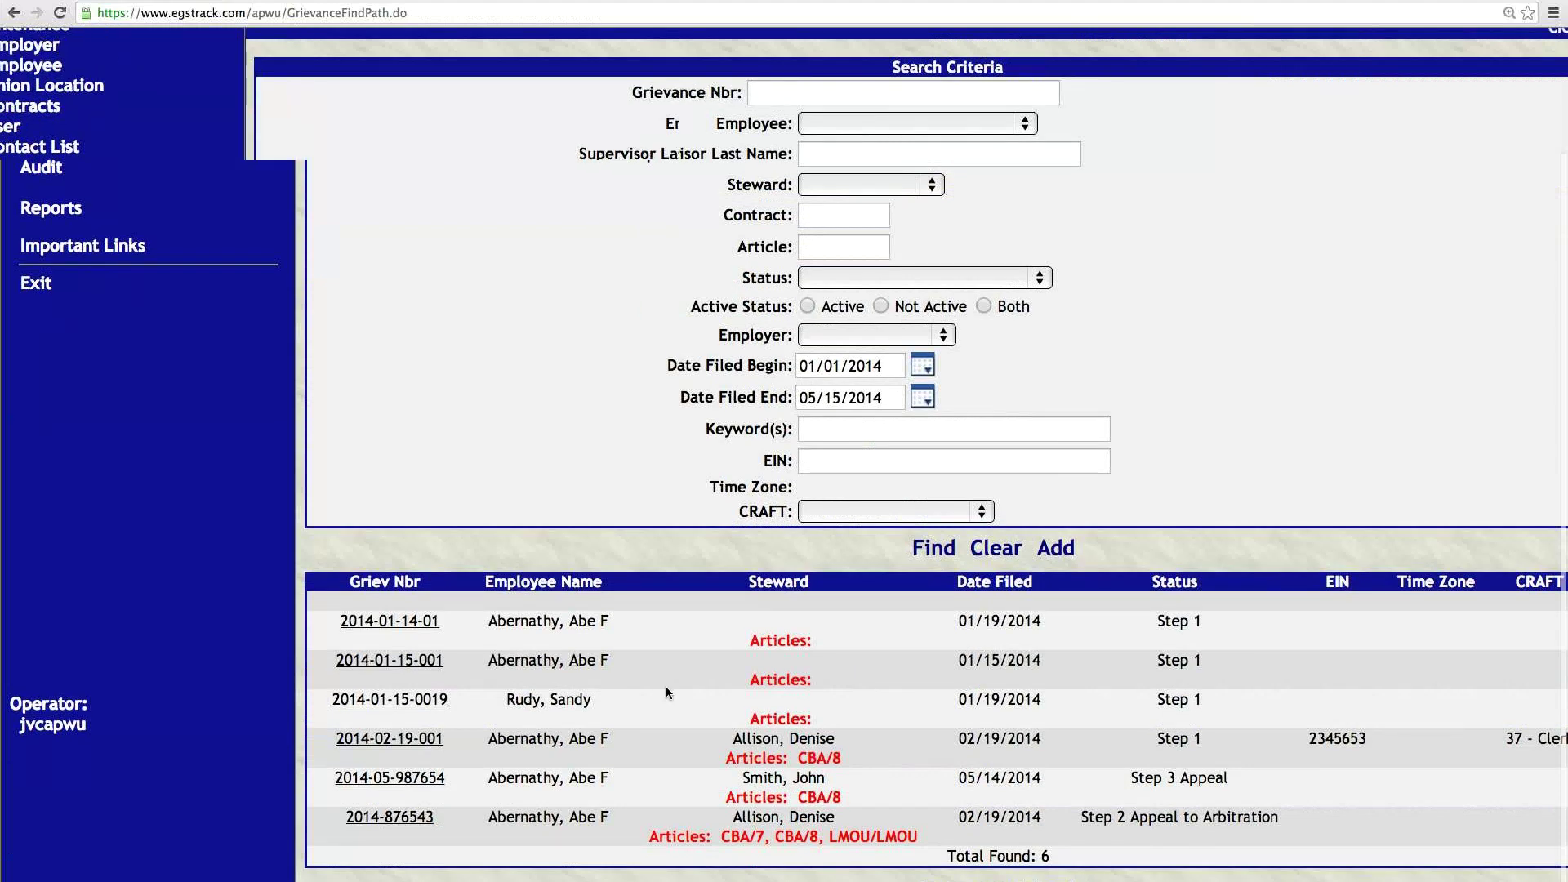
scroll(665, 686, "right", 2)
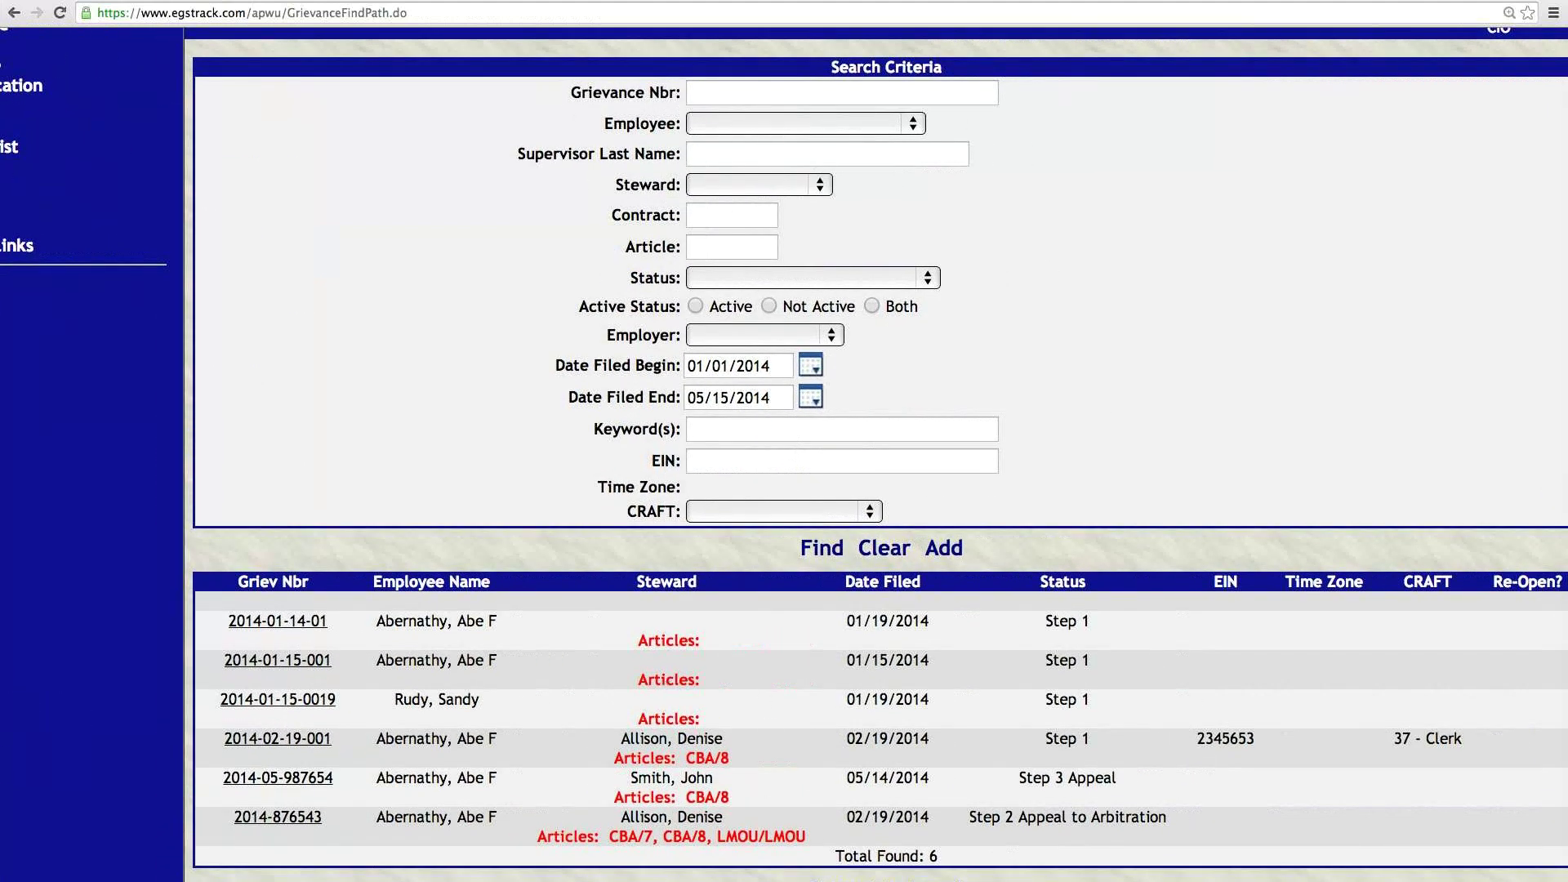
key("Return")
scroll(920, 734, "down", 2)
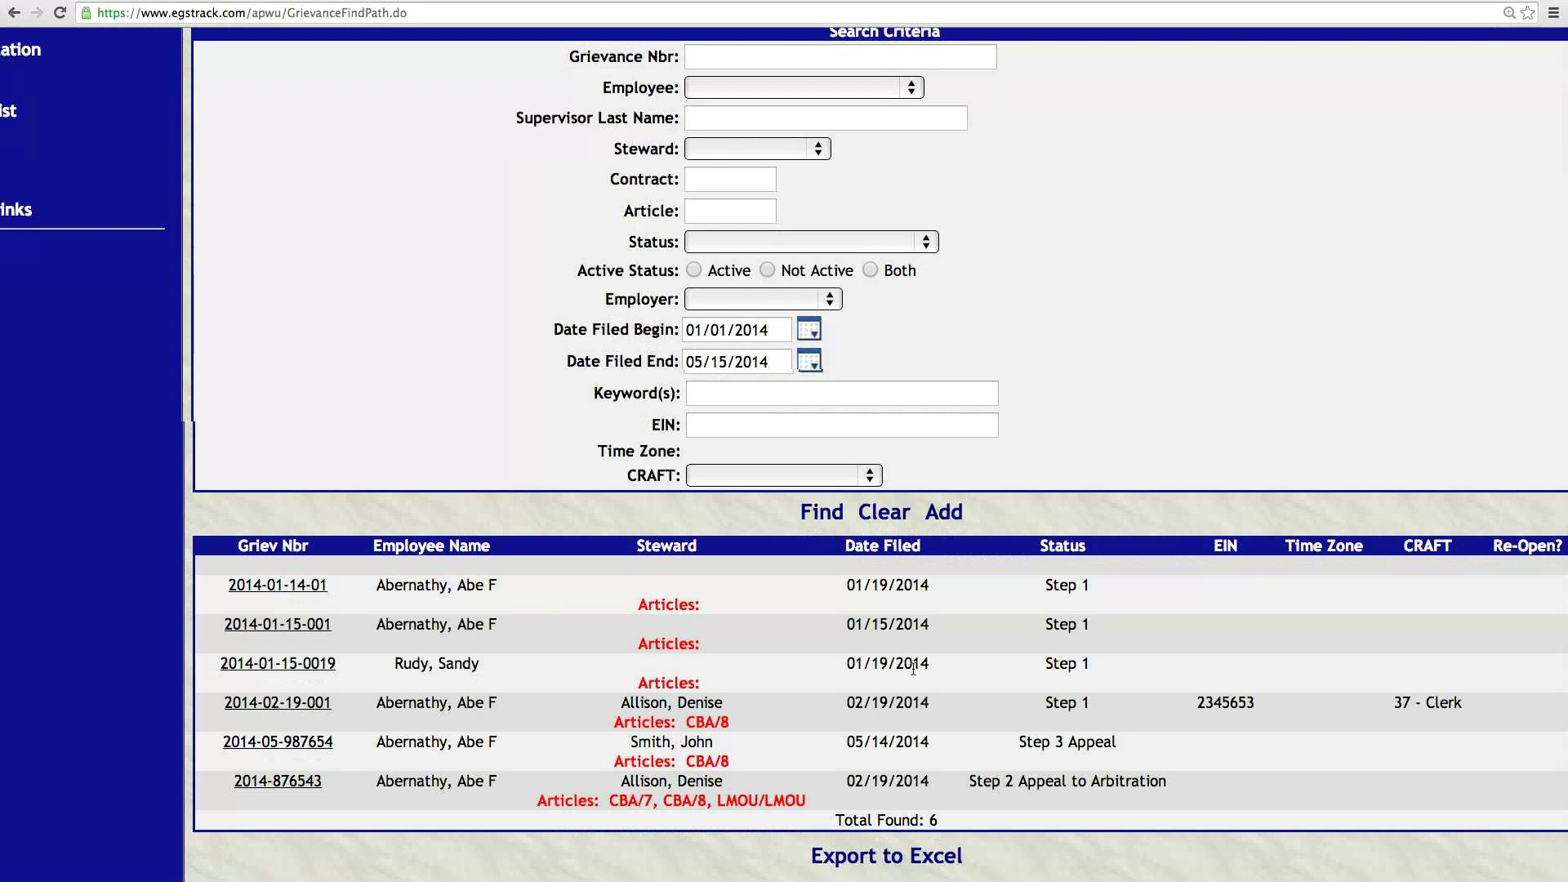
scroll(913, 668, "right", 2)
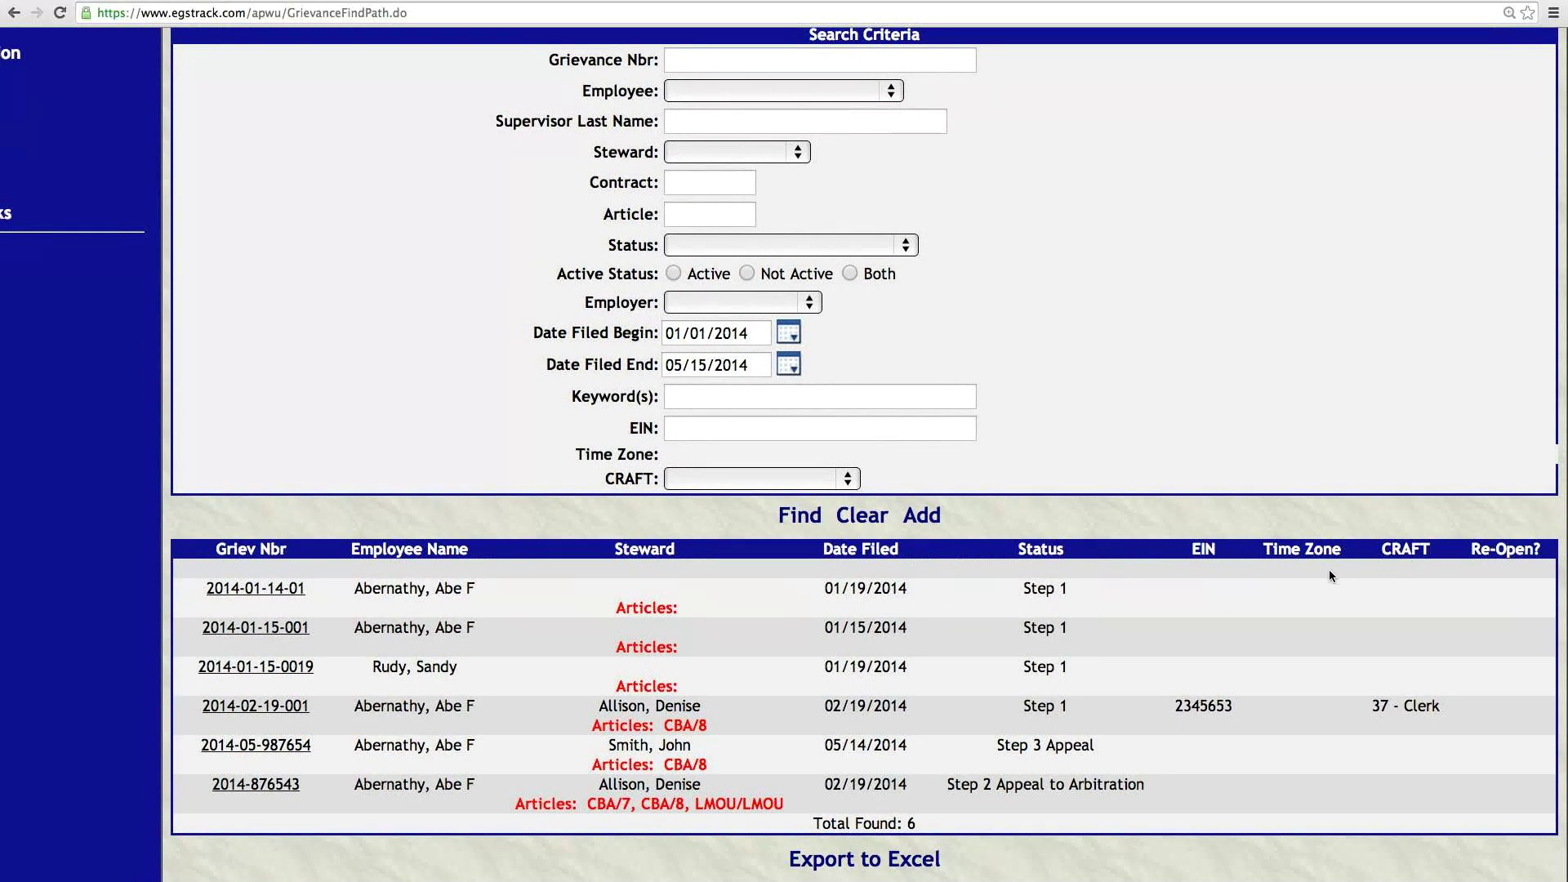
scroll(1004, 686, "left", 5)
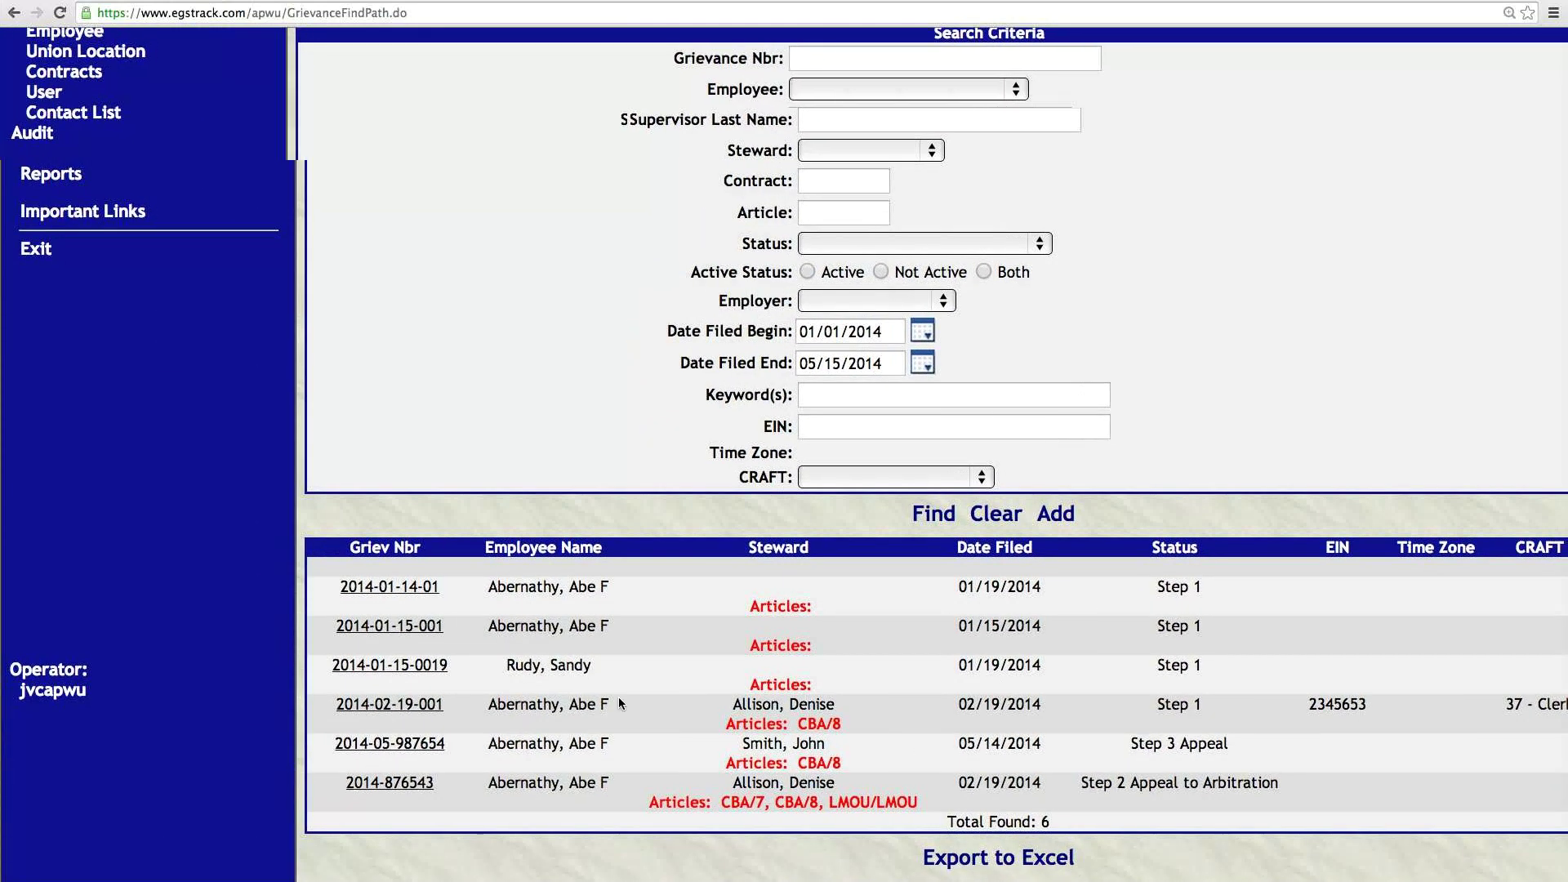
scroll(619, 698, "right", 2)
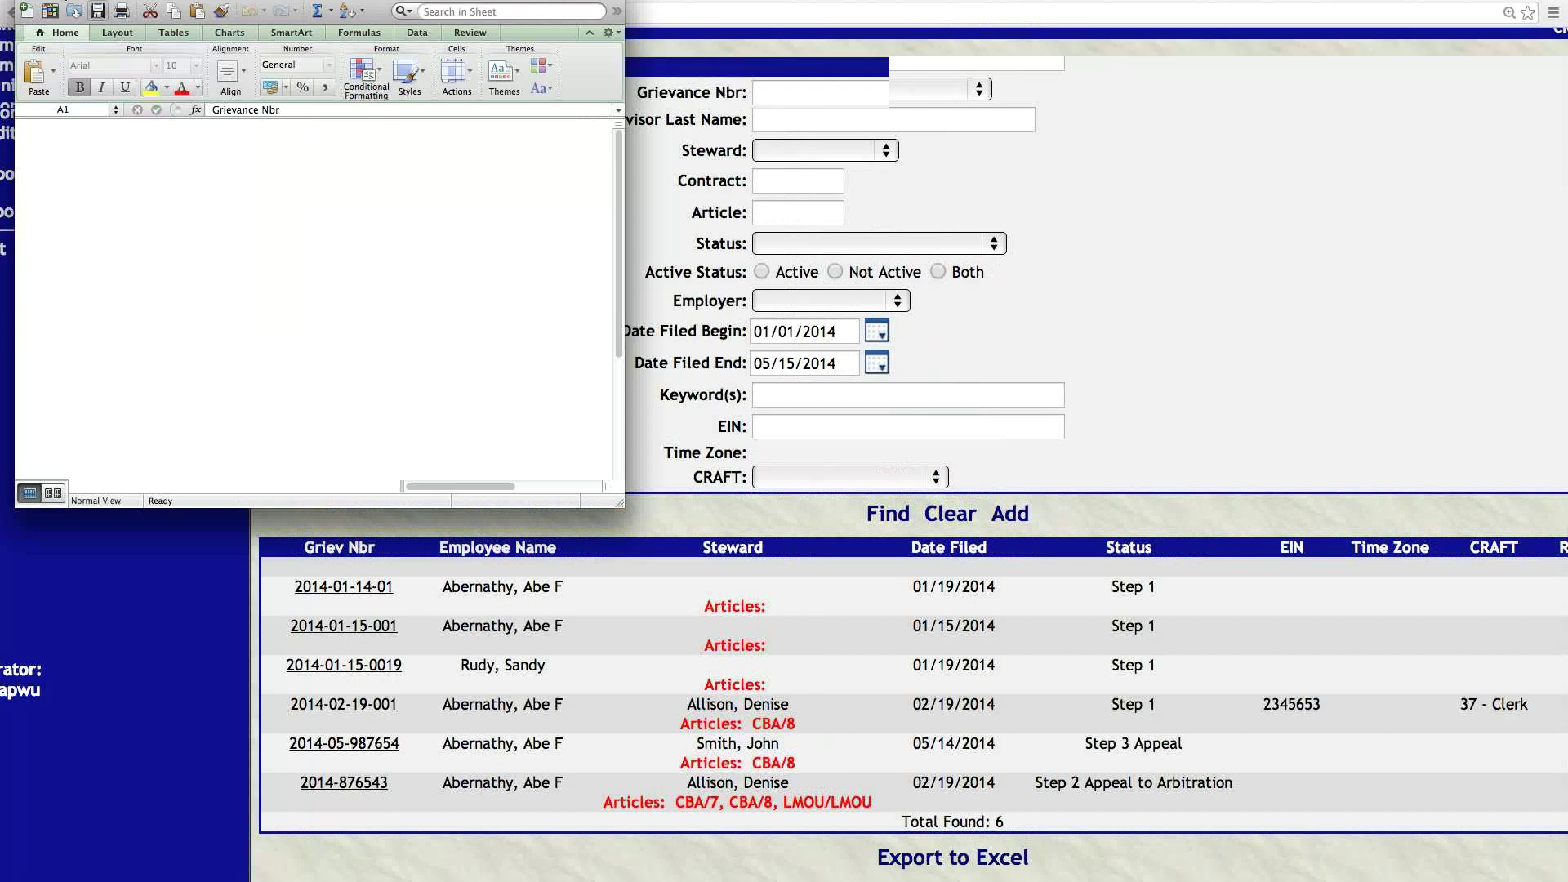
- Maximize the exported workbook and zoom the sheet to 200%
scroll(912, 490, "up", 1)
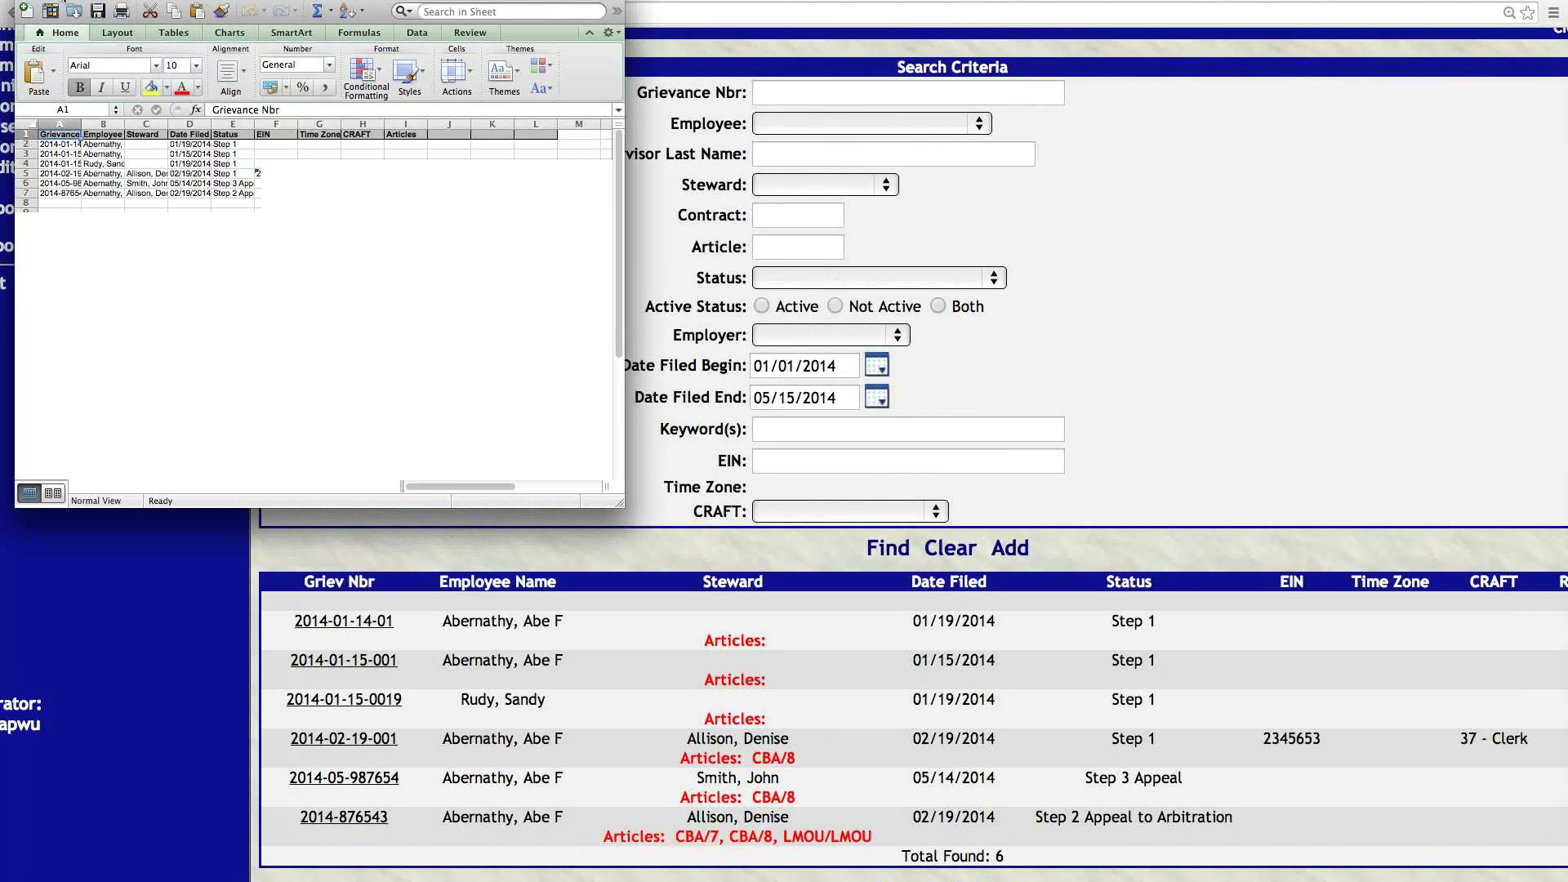
left_click(64, 2)
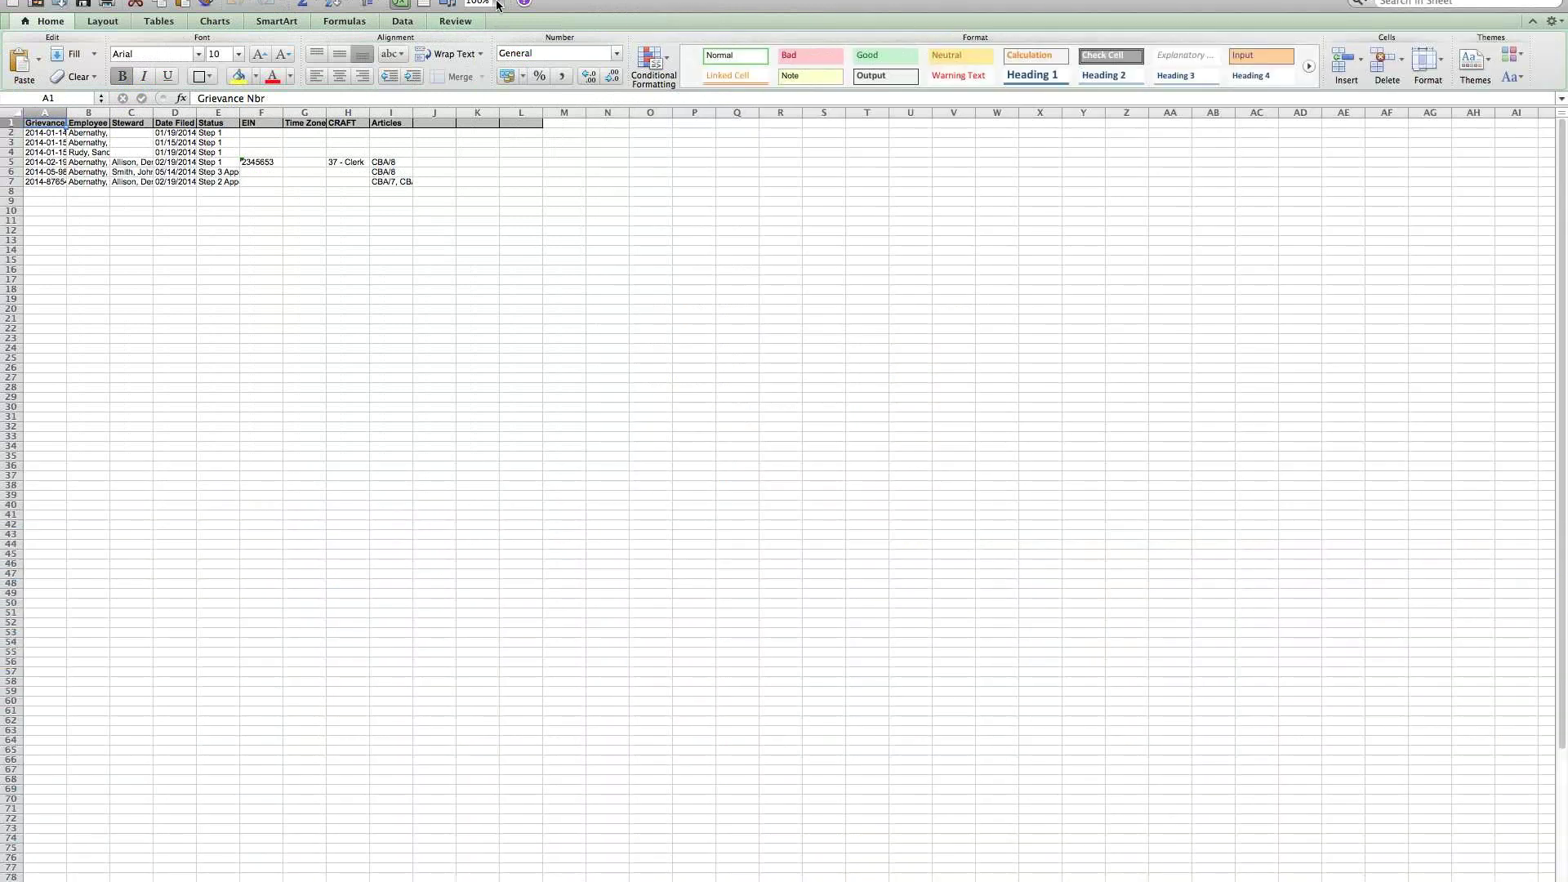
left_click(498, 4)
left_click(496, 25)
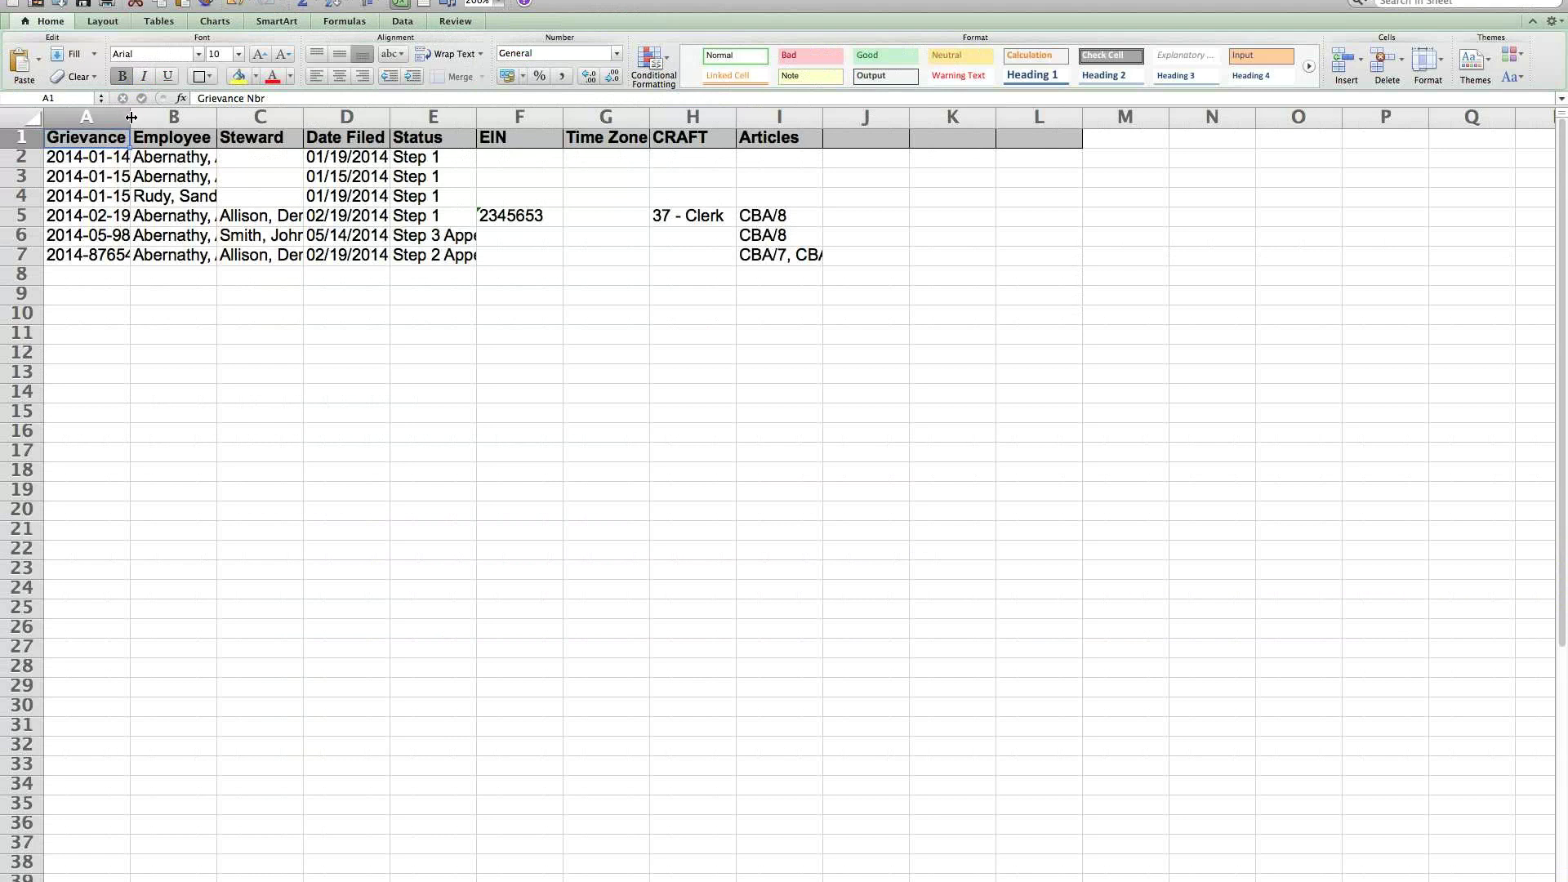
- AutoFit column A to Grievance Nbr and column B to Employee Name
left_click_drag(130, 117, 130, 117)
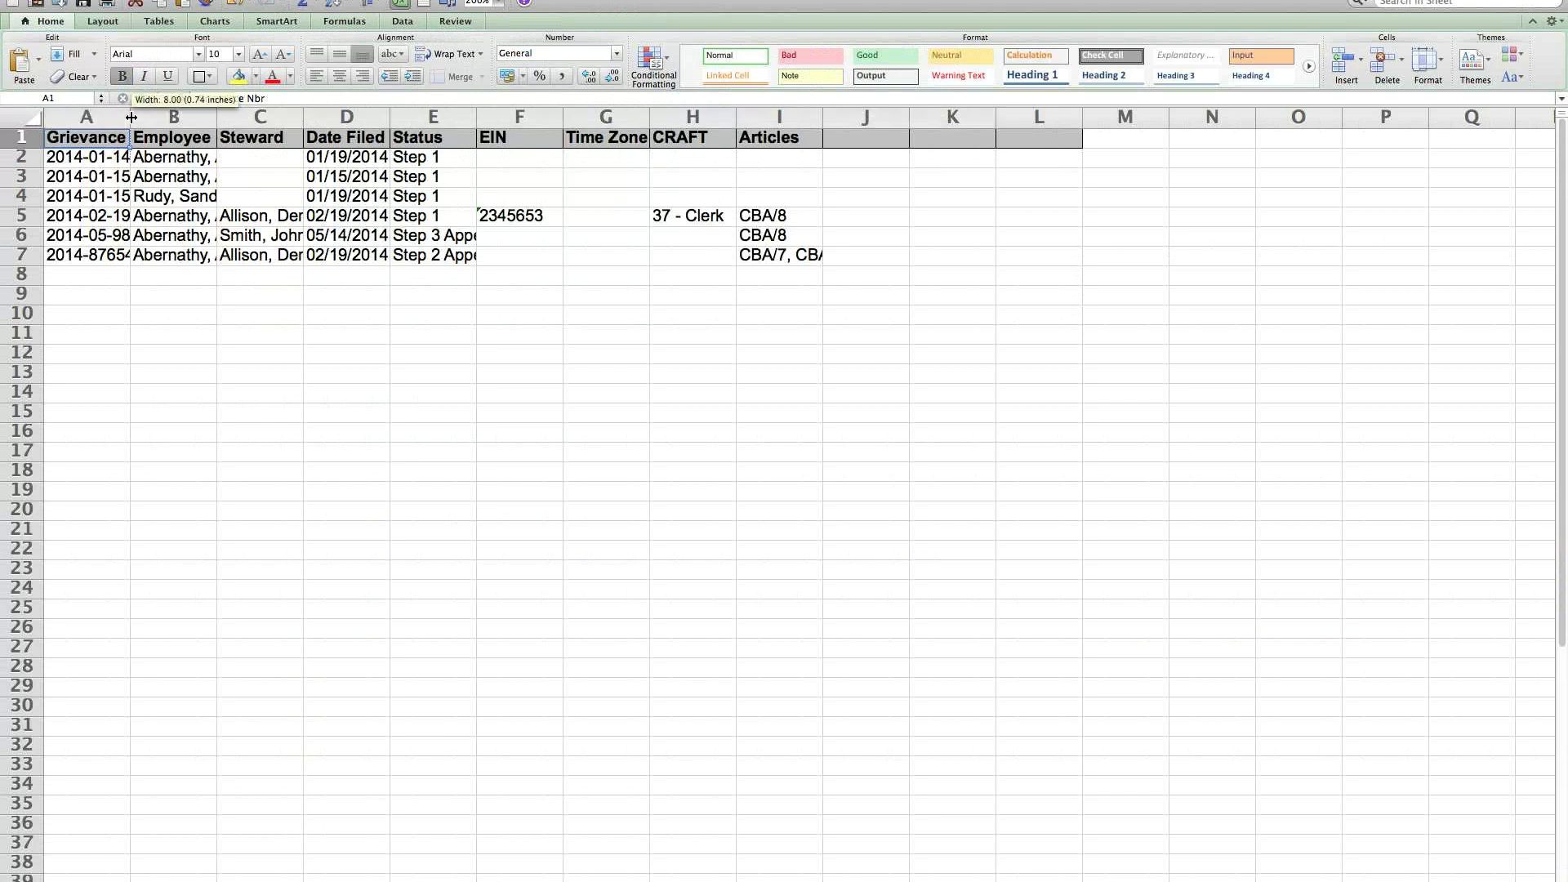
double_click(130, 118)
double_click(268, 117)
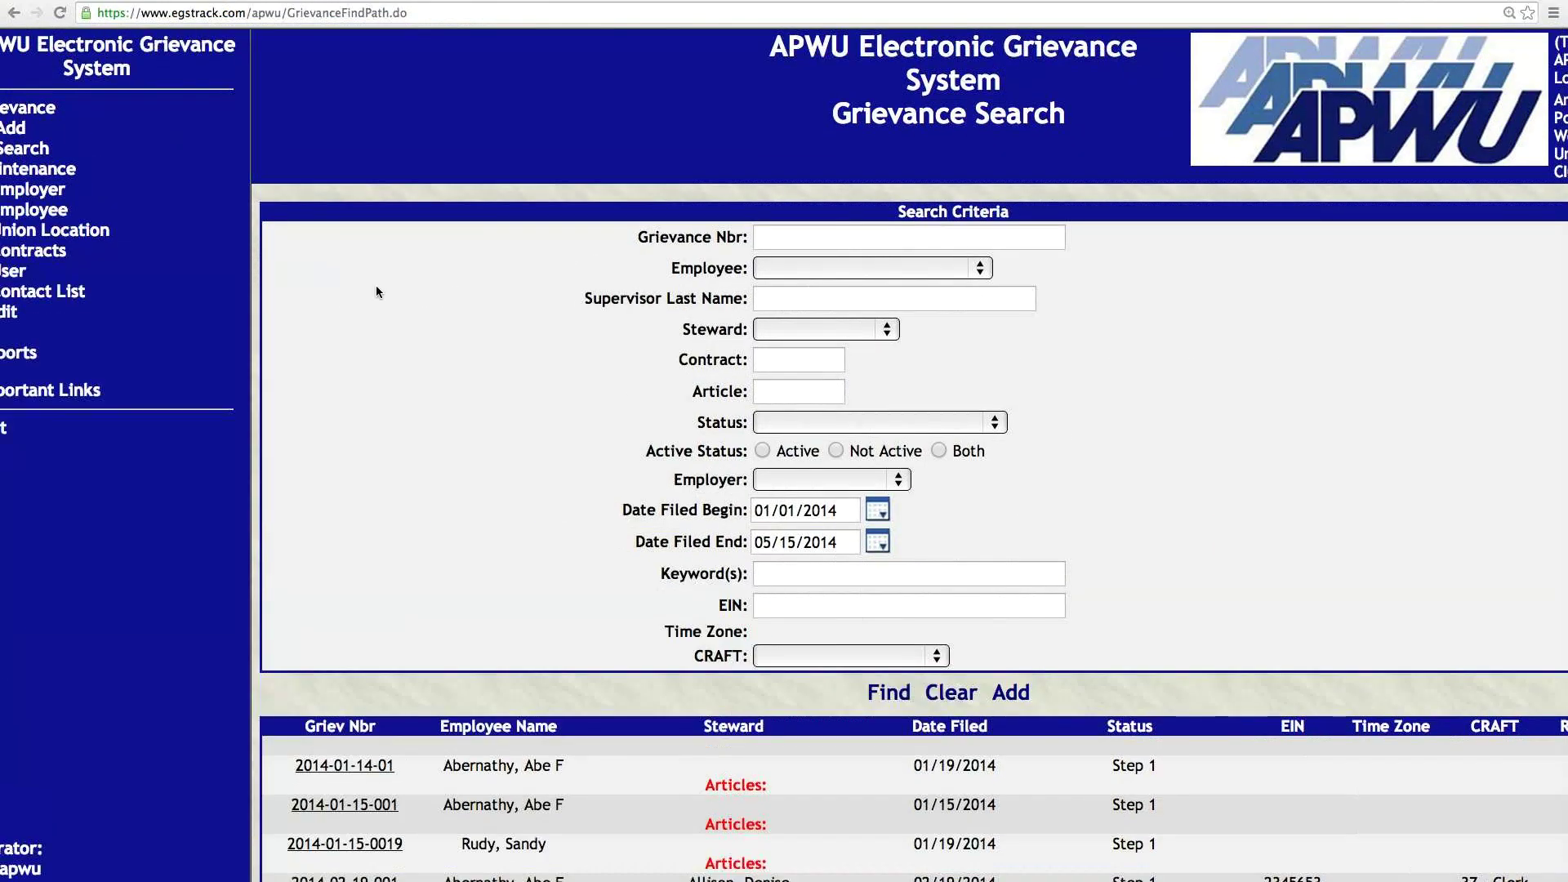
scroll(376, 286, "down", 3)
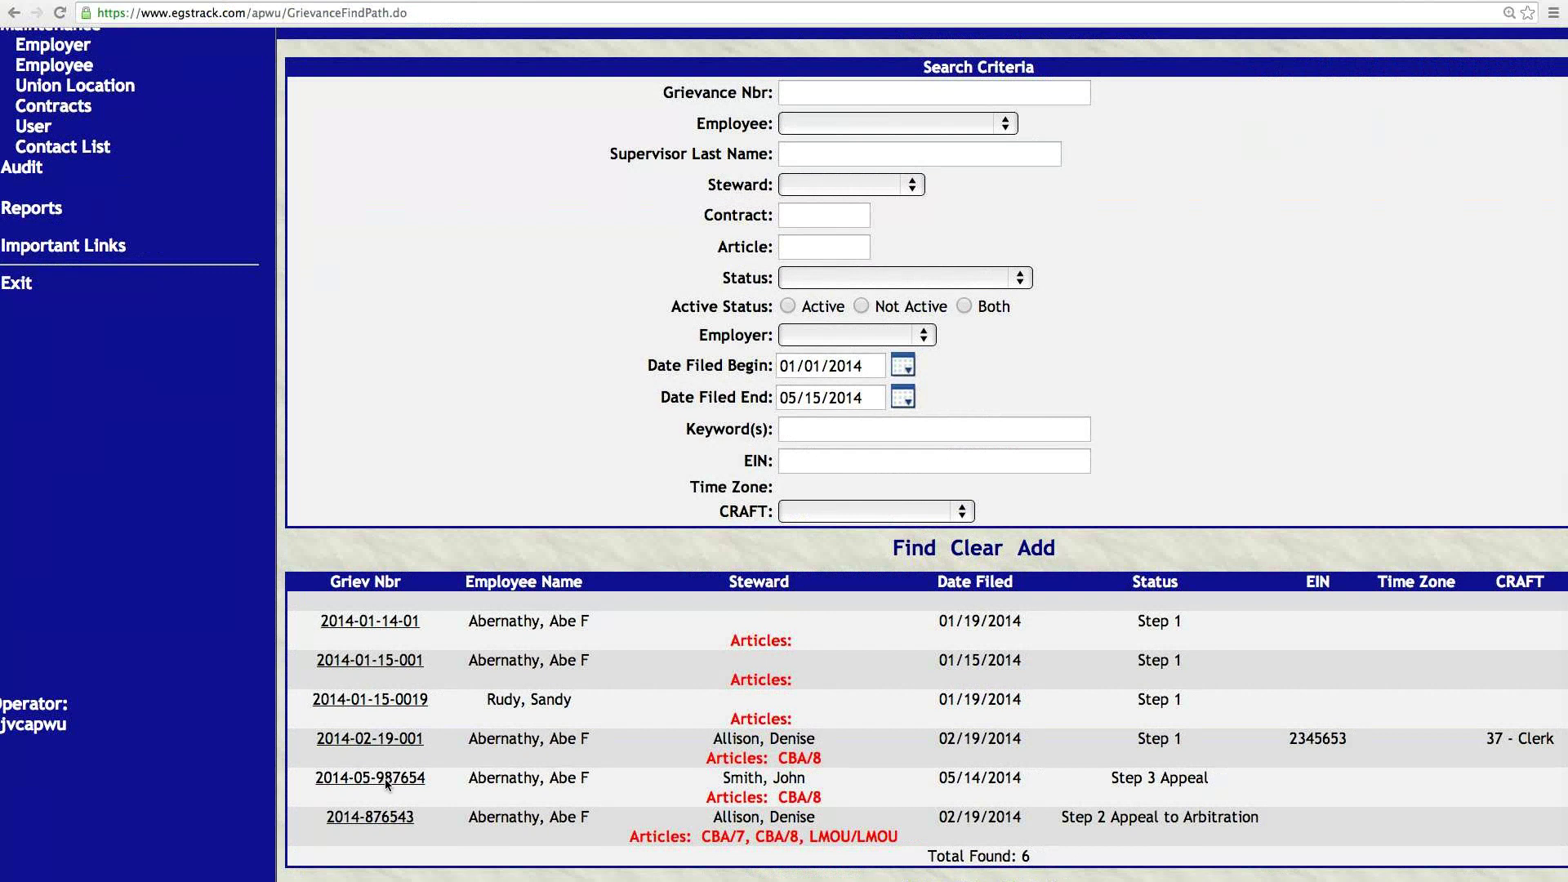
left_click(381, 779)
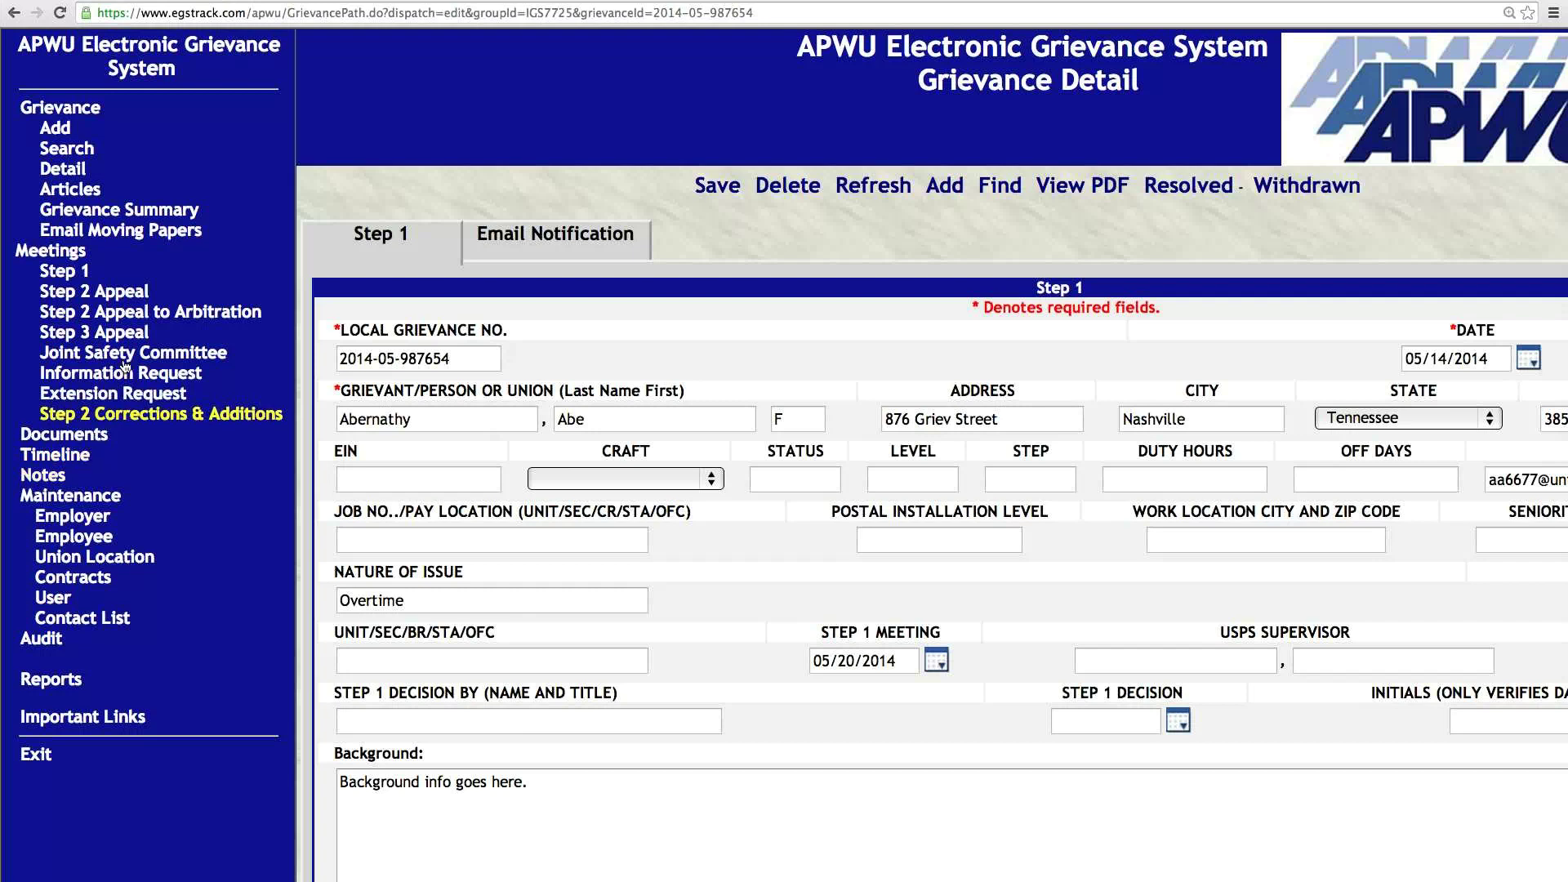
left_click(61, 193)
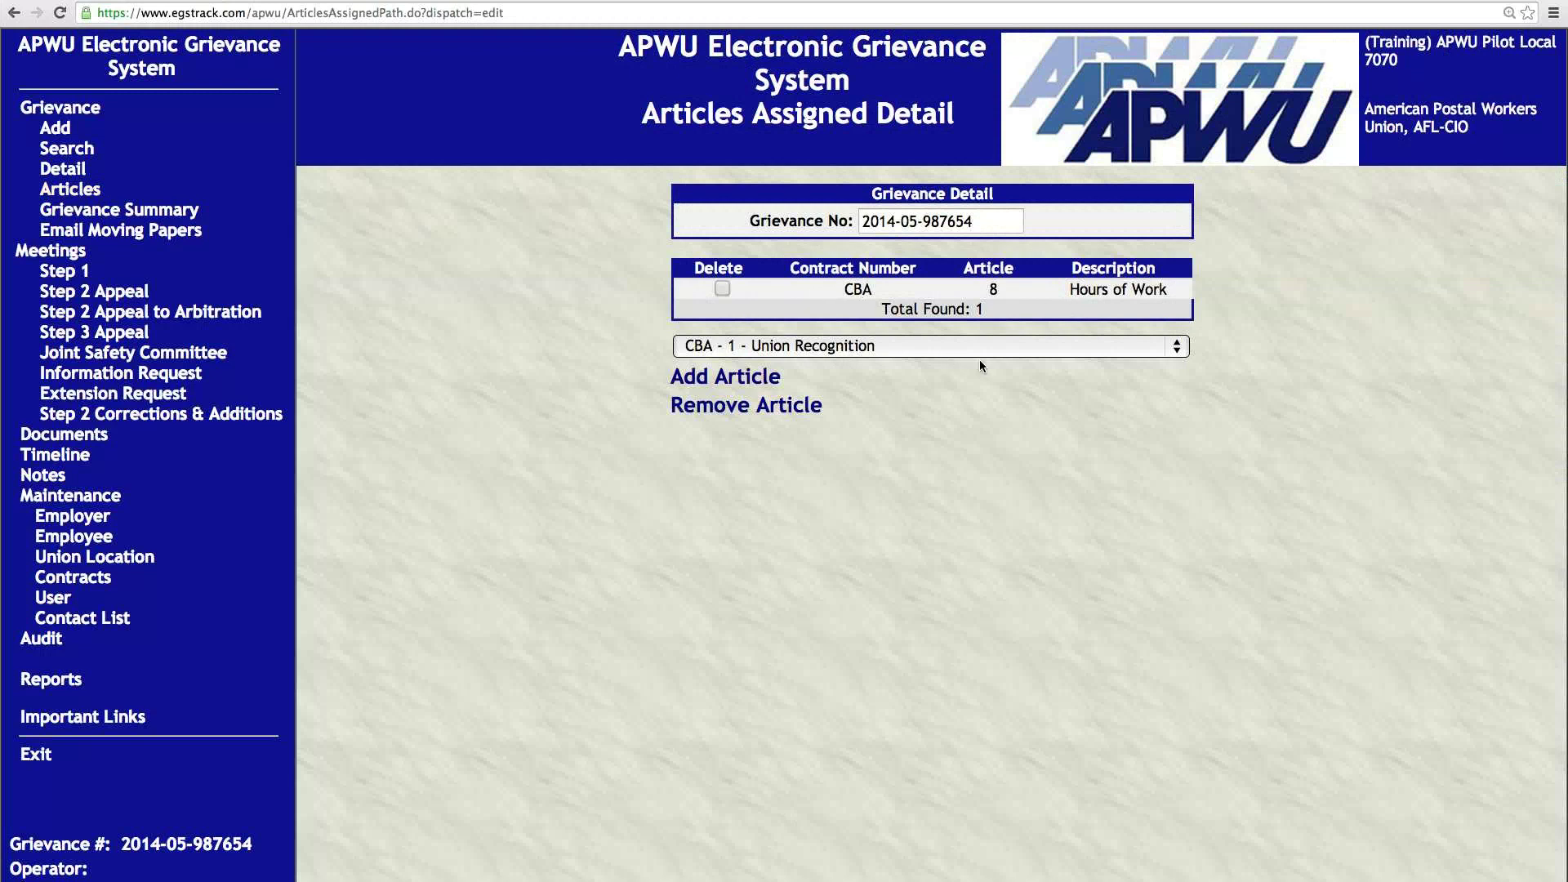
- Add articles CBA - 11 - Holidays and CBA - 10 - Leave to the grievance
left_click(1033, 353)
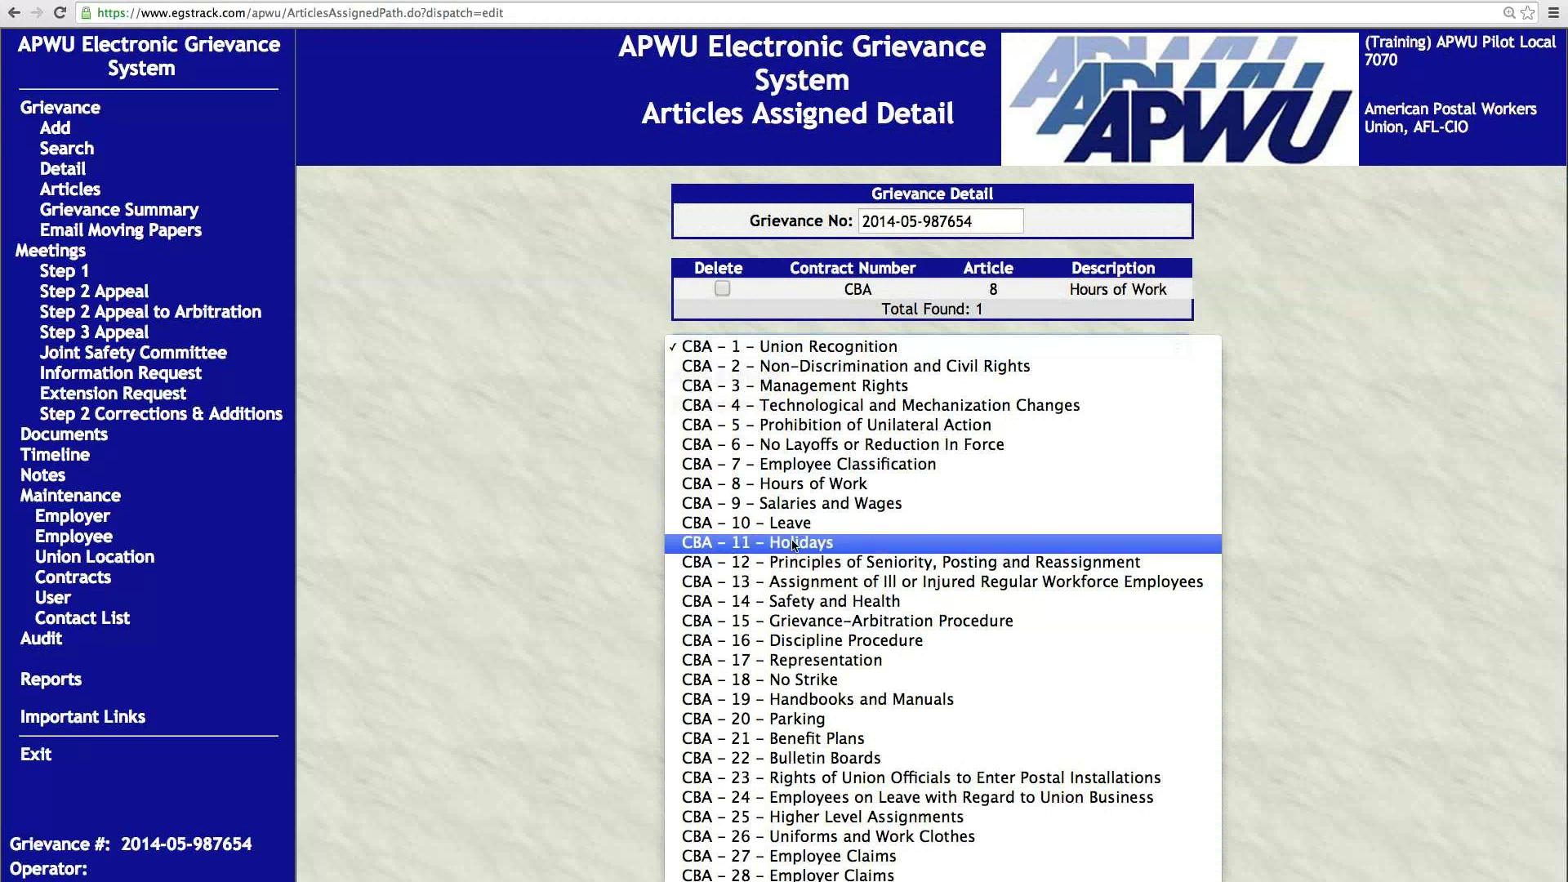
left_click(788, 543)
left_click(745, 382)
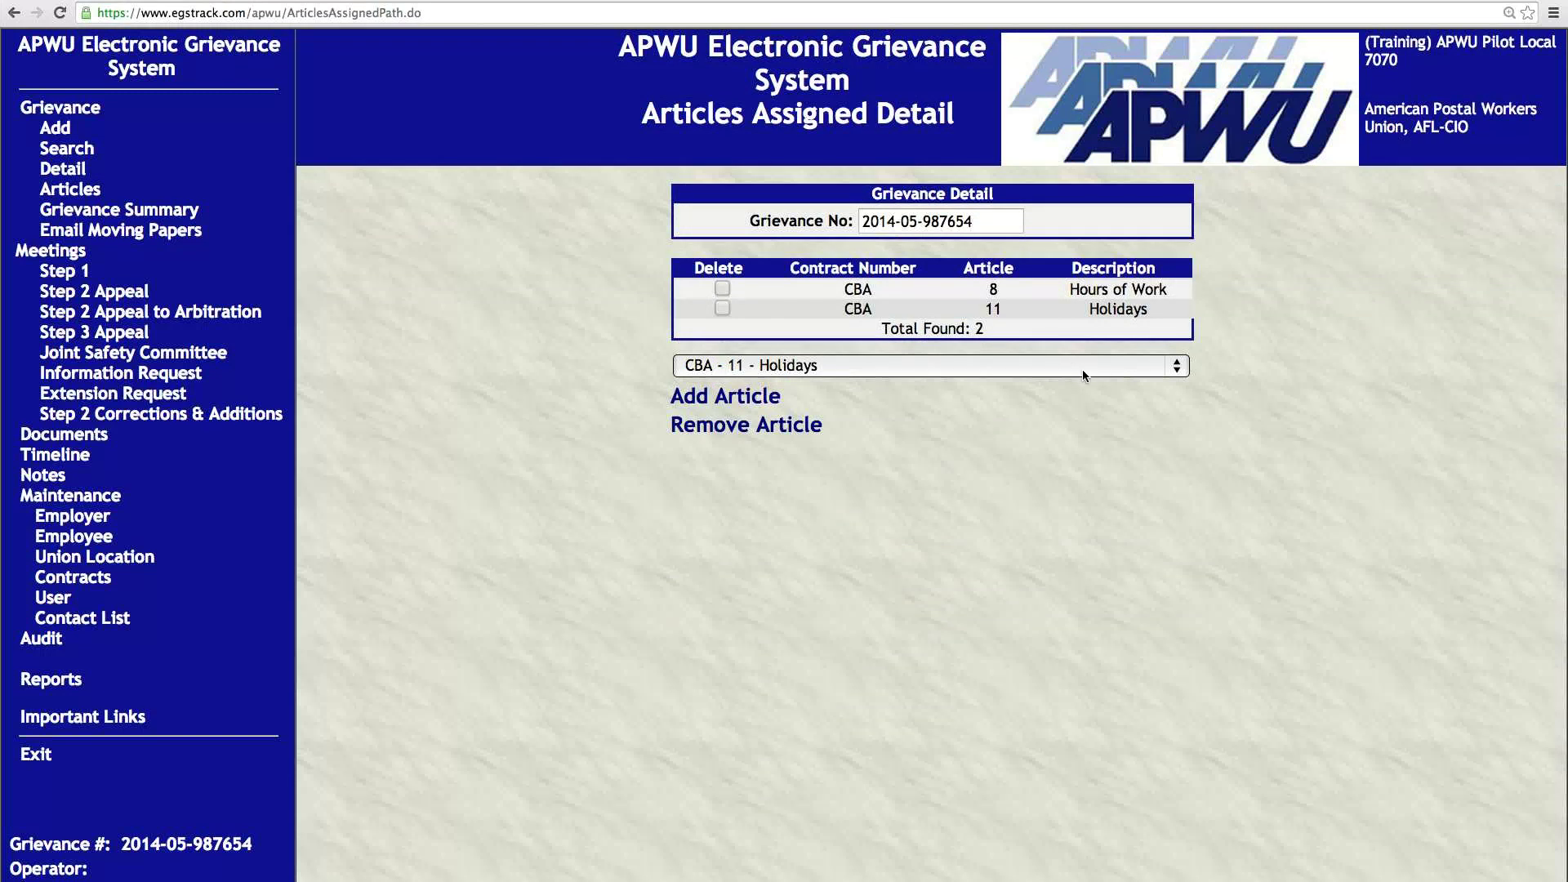
left_click(1083, 371)
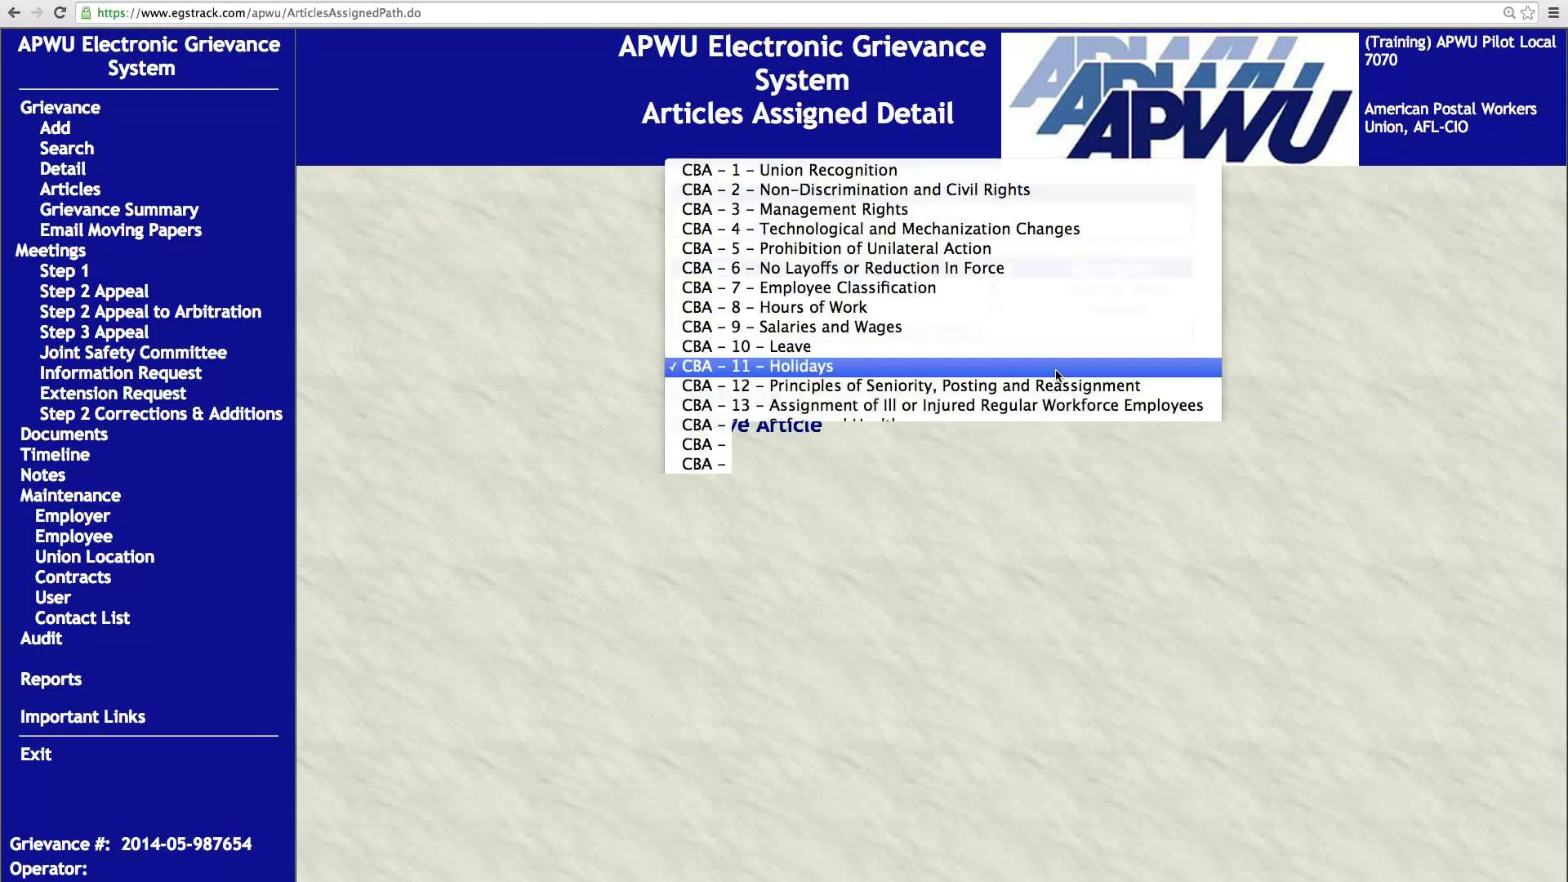
left_click(799, 345)
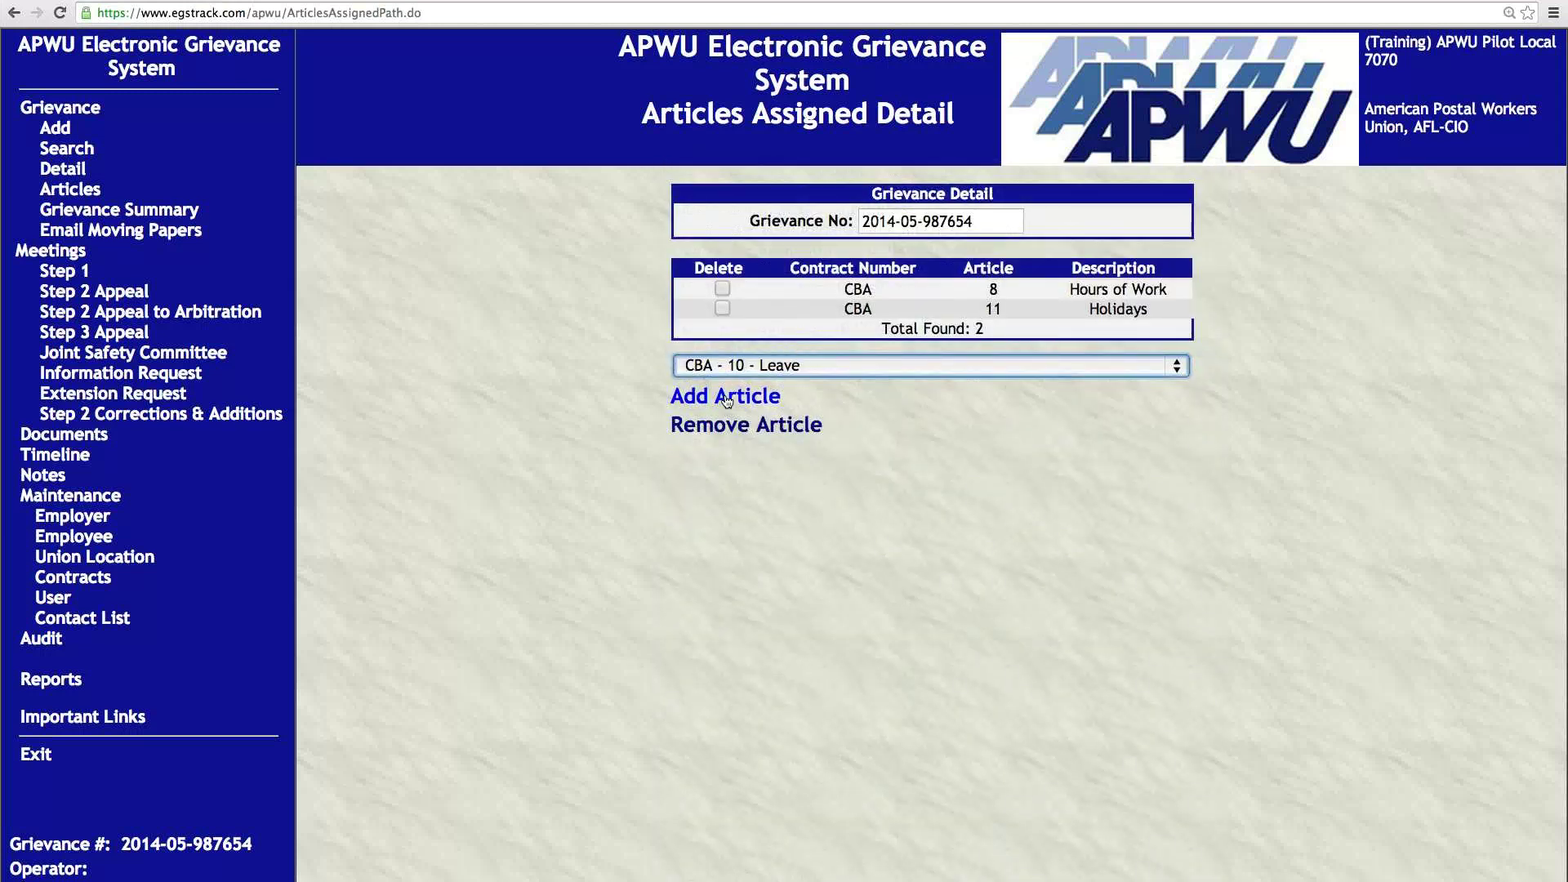
left_click(730, 401)
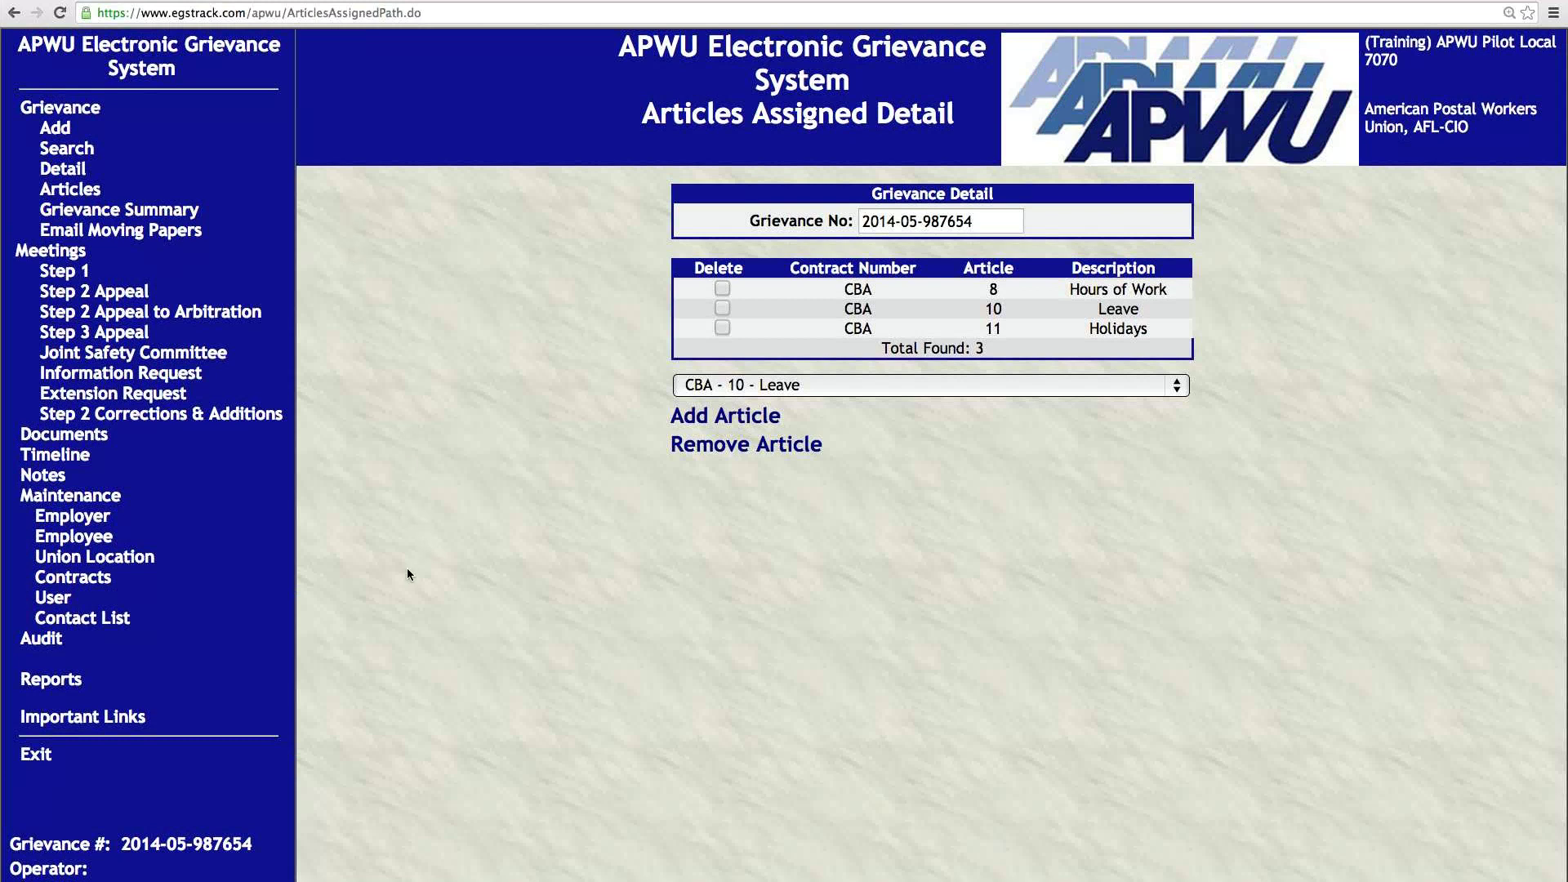
- Go to the grievance's Timeline page and start a new timeline entry
left_click_drag(122, 843, 241, 841)
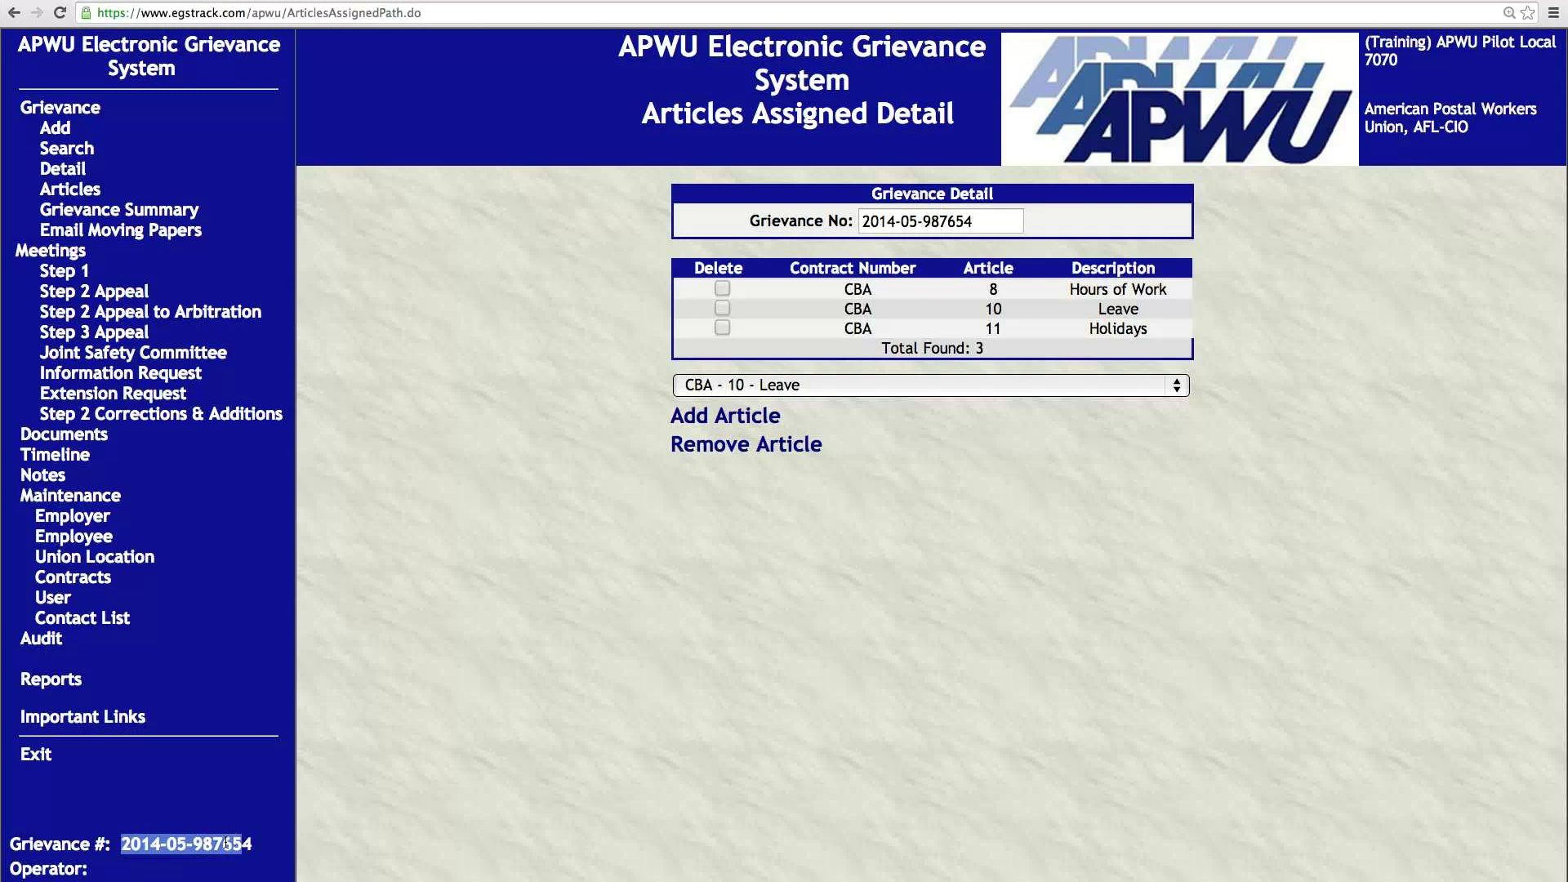
left_click(261, 850)
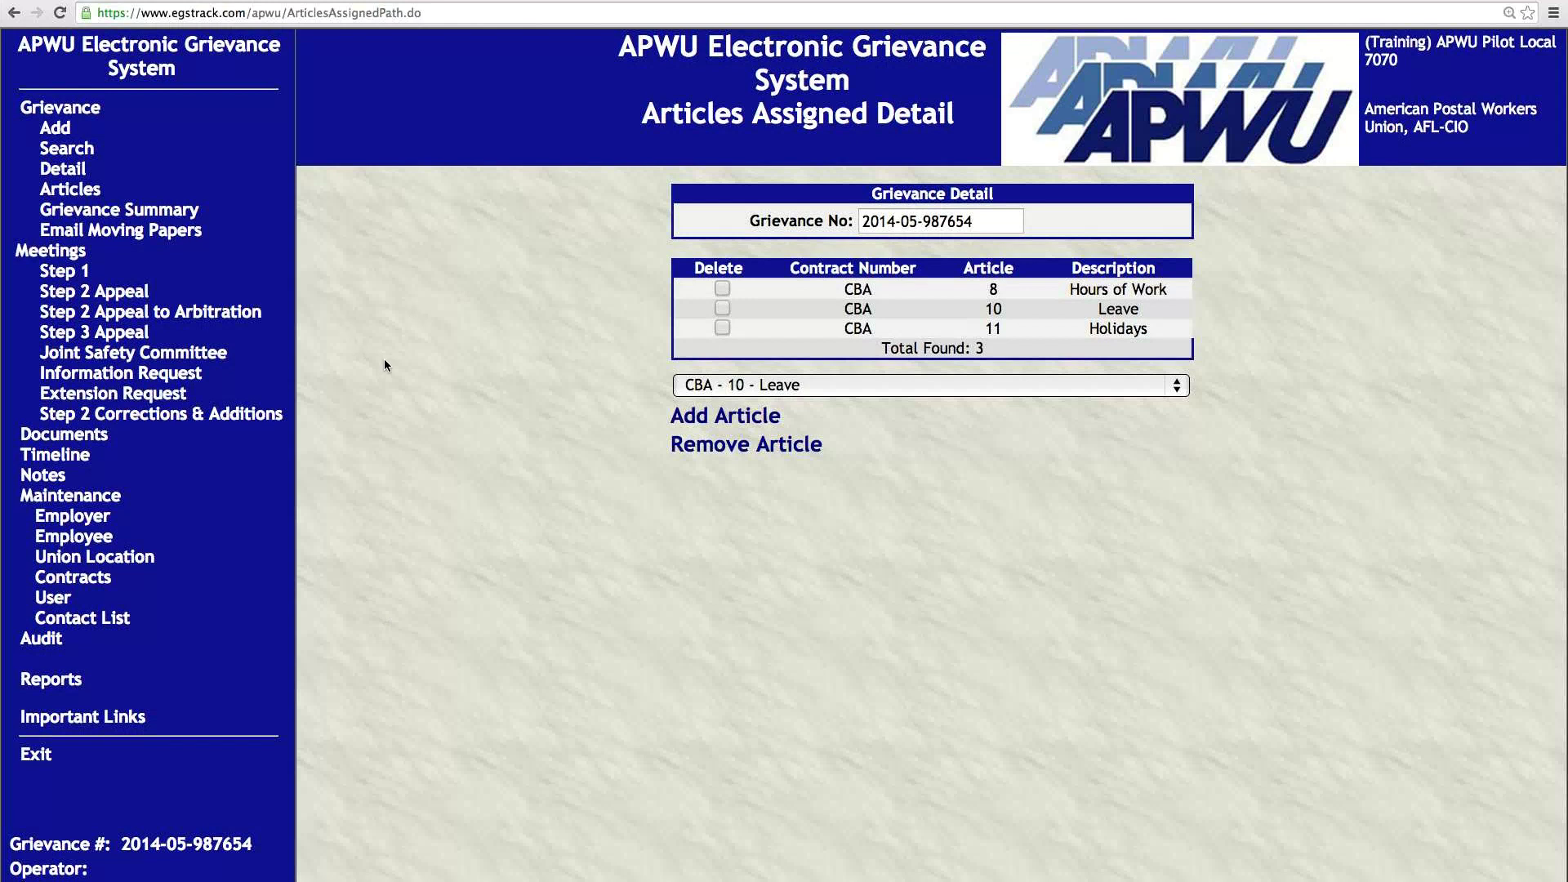
left_click(105, 715)
left_click(59, 462)
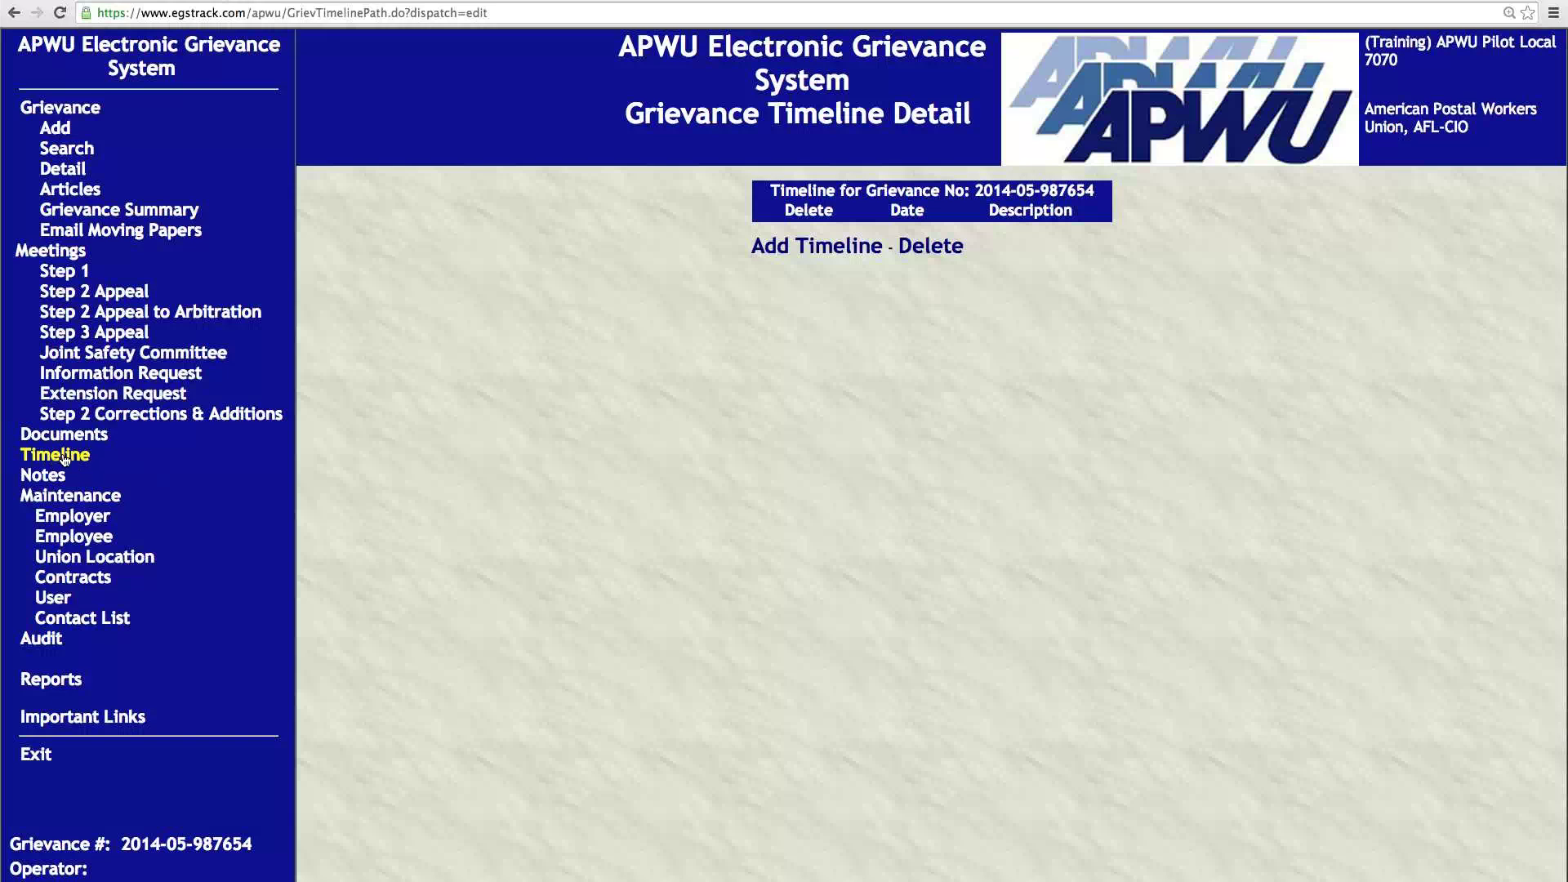
left_click(822, 248)
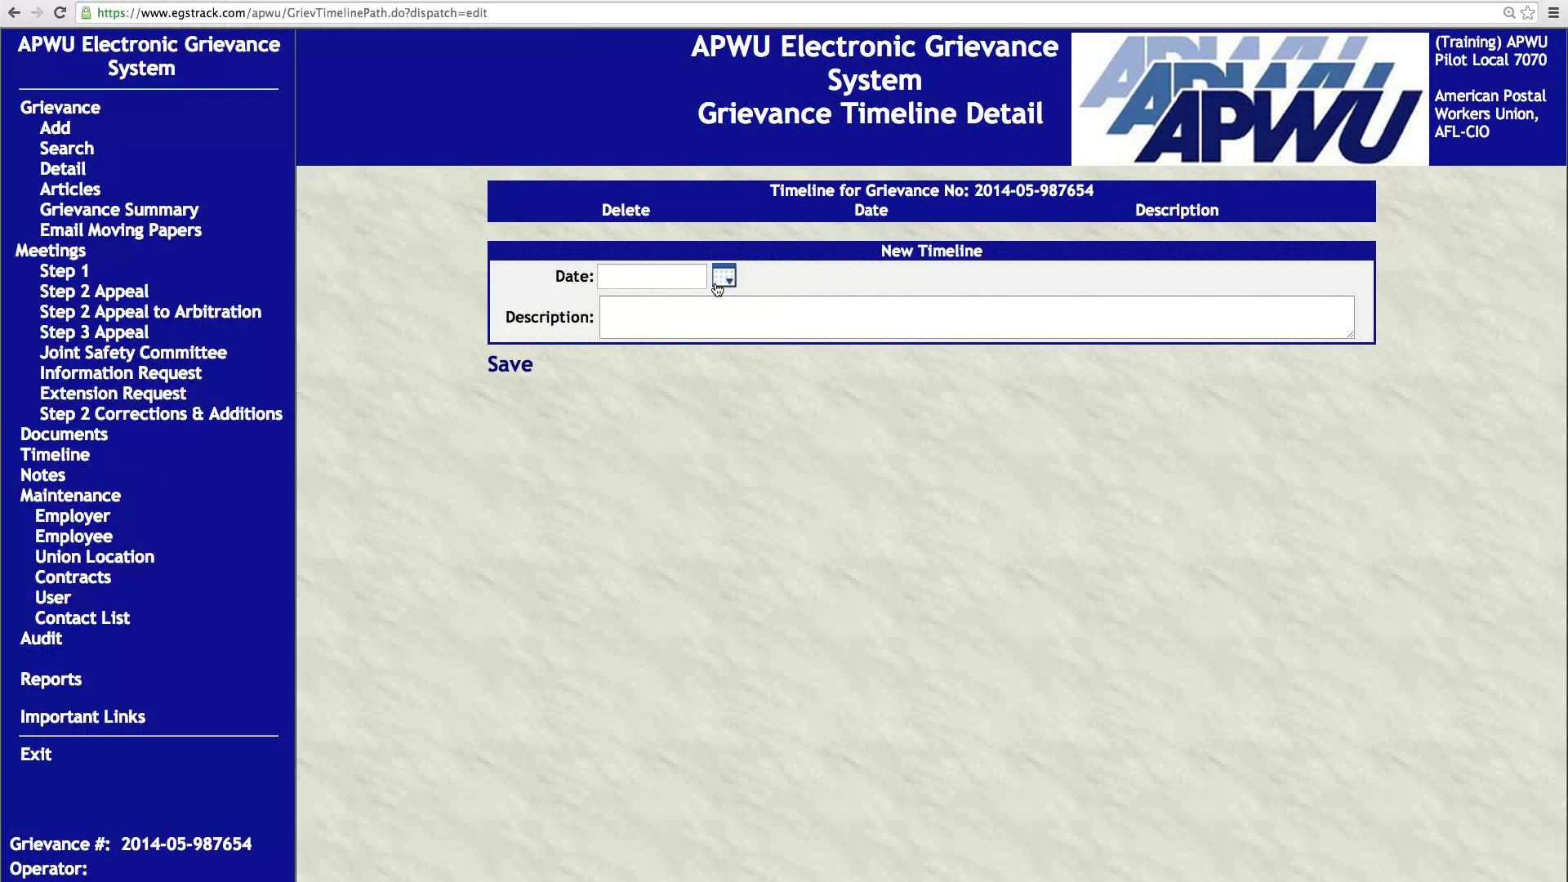
- Save a 04/16/2014 timeline entry stating the grievant filed the initial case with the steward
left_click(724, 277)
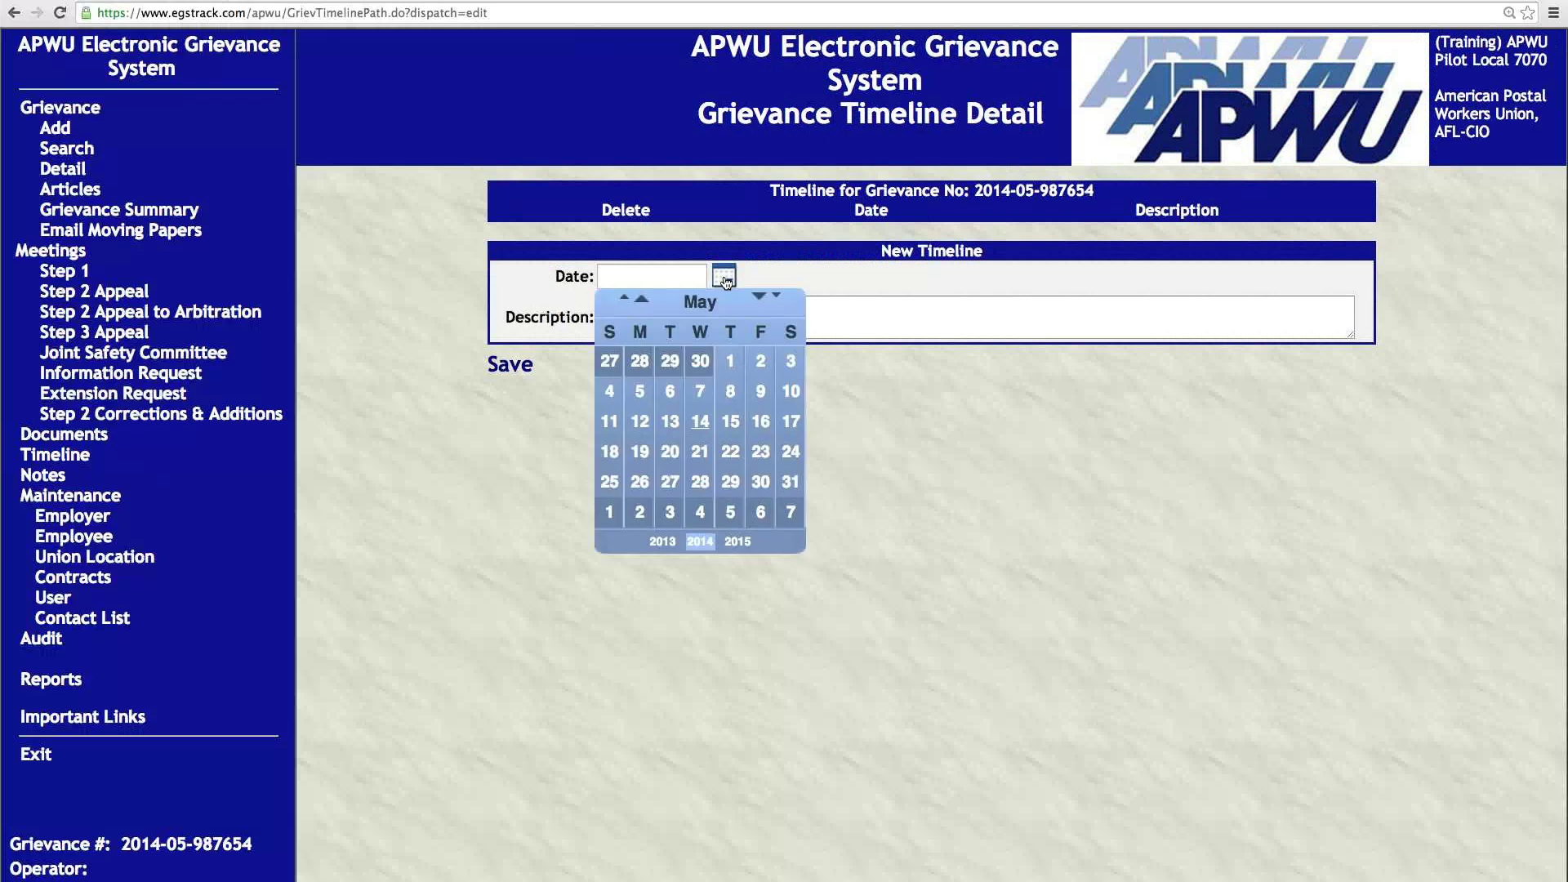
left_click(701, 422)
left_click(615, 313)
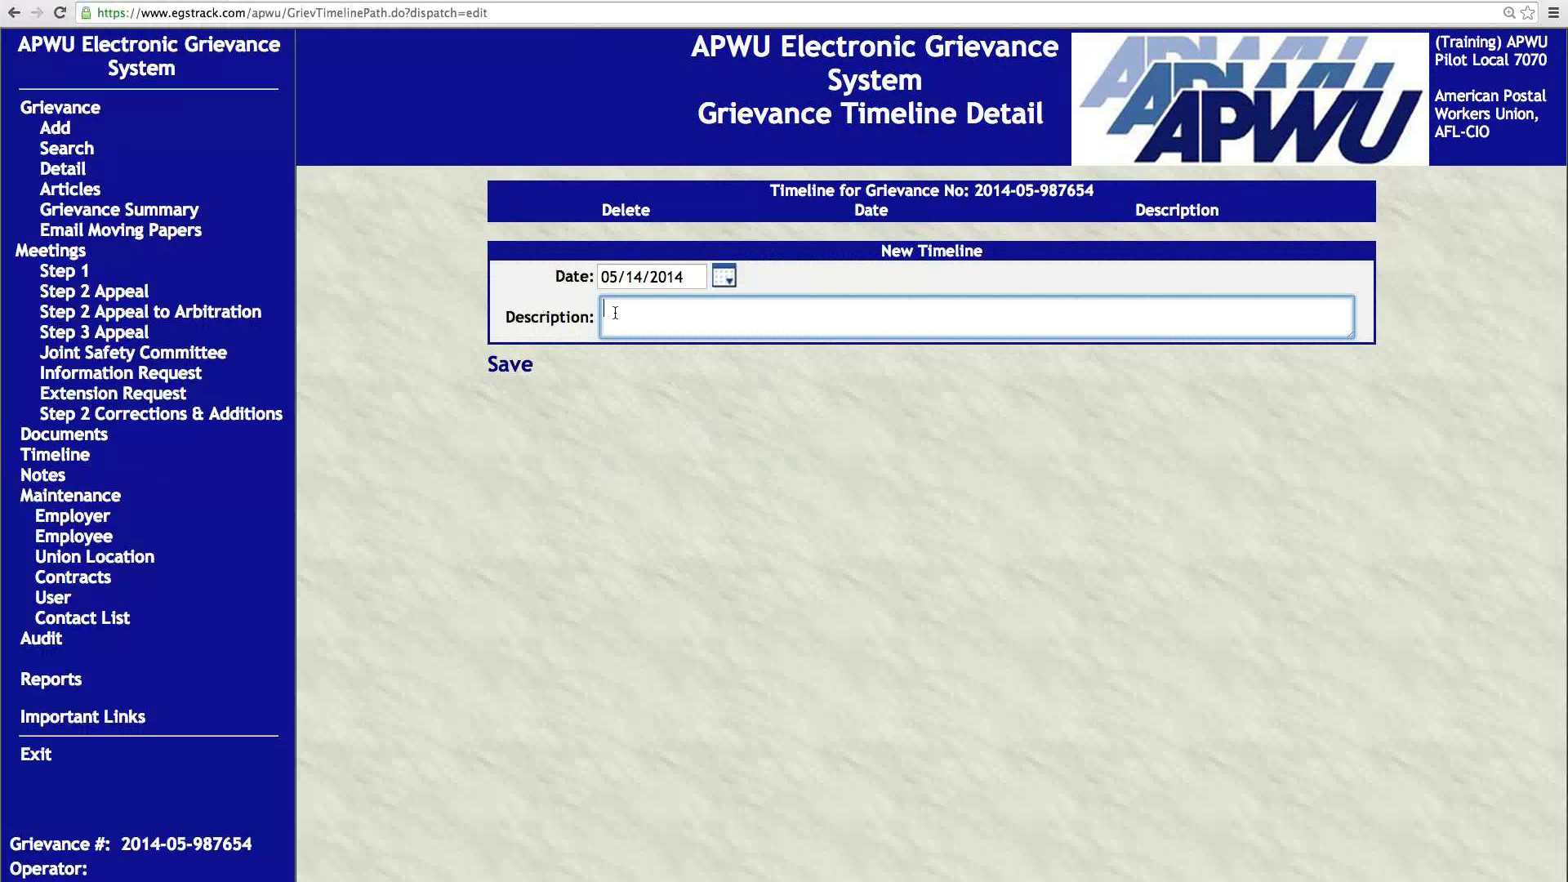
type("grievant filed initial cas")
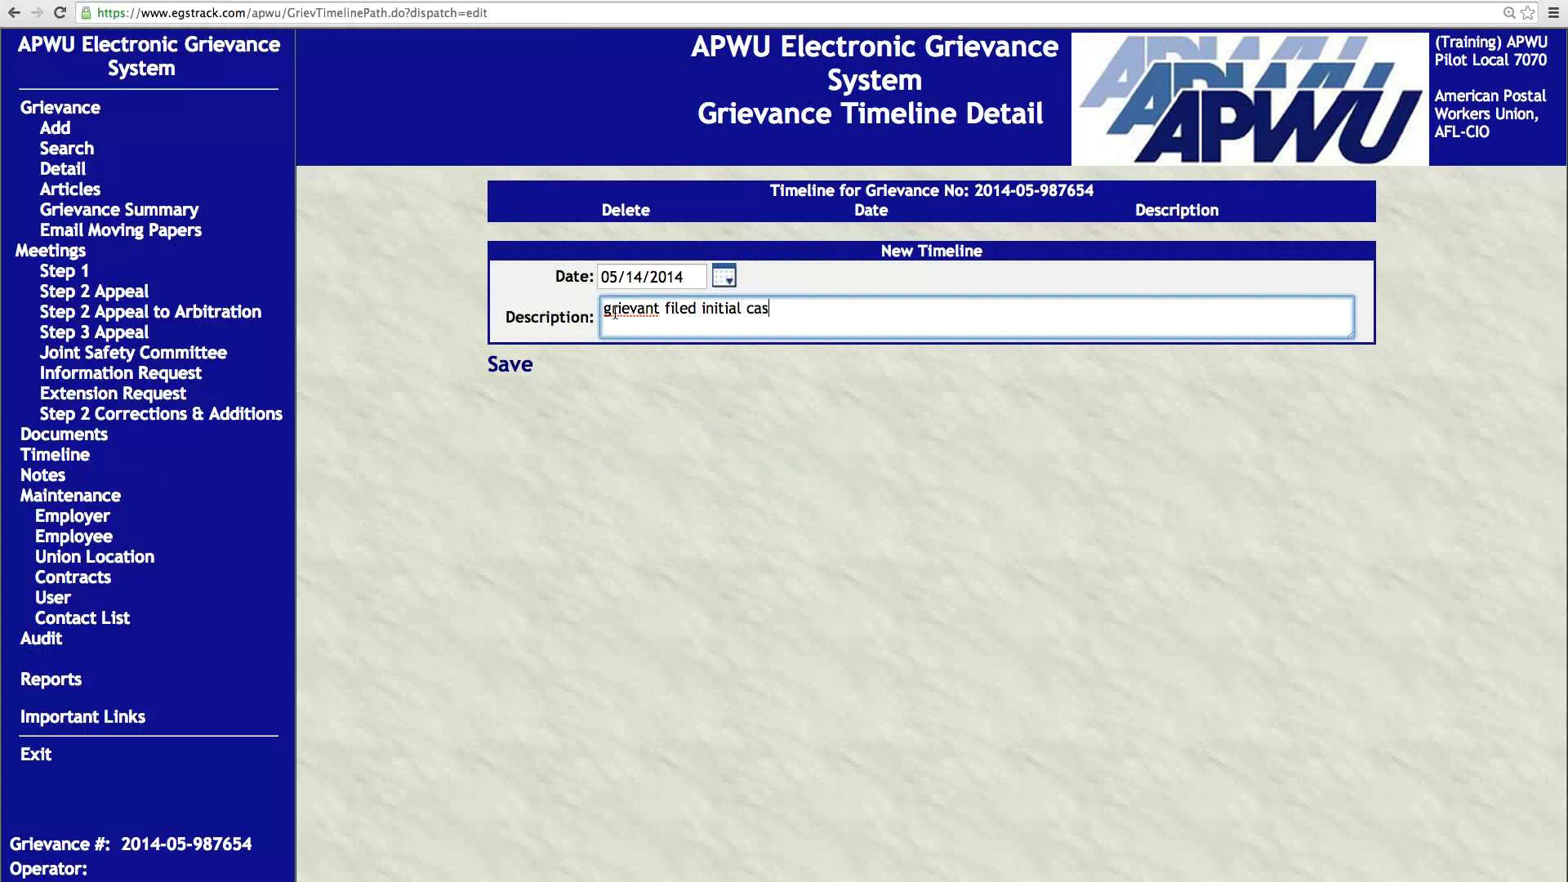
type("e with steward John Smith.")
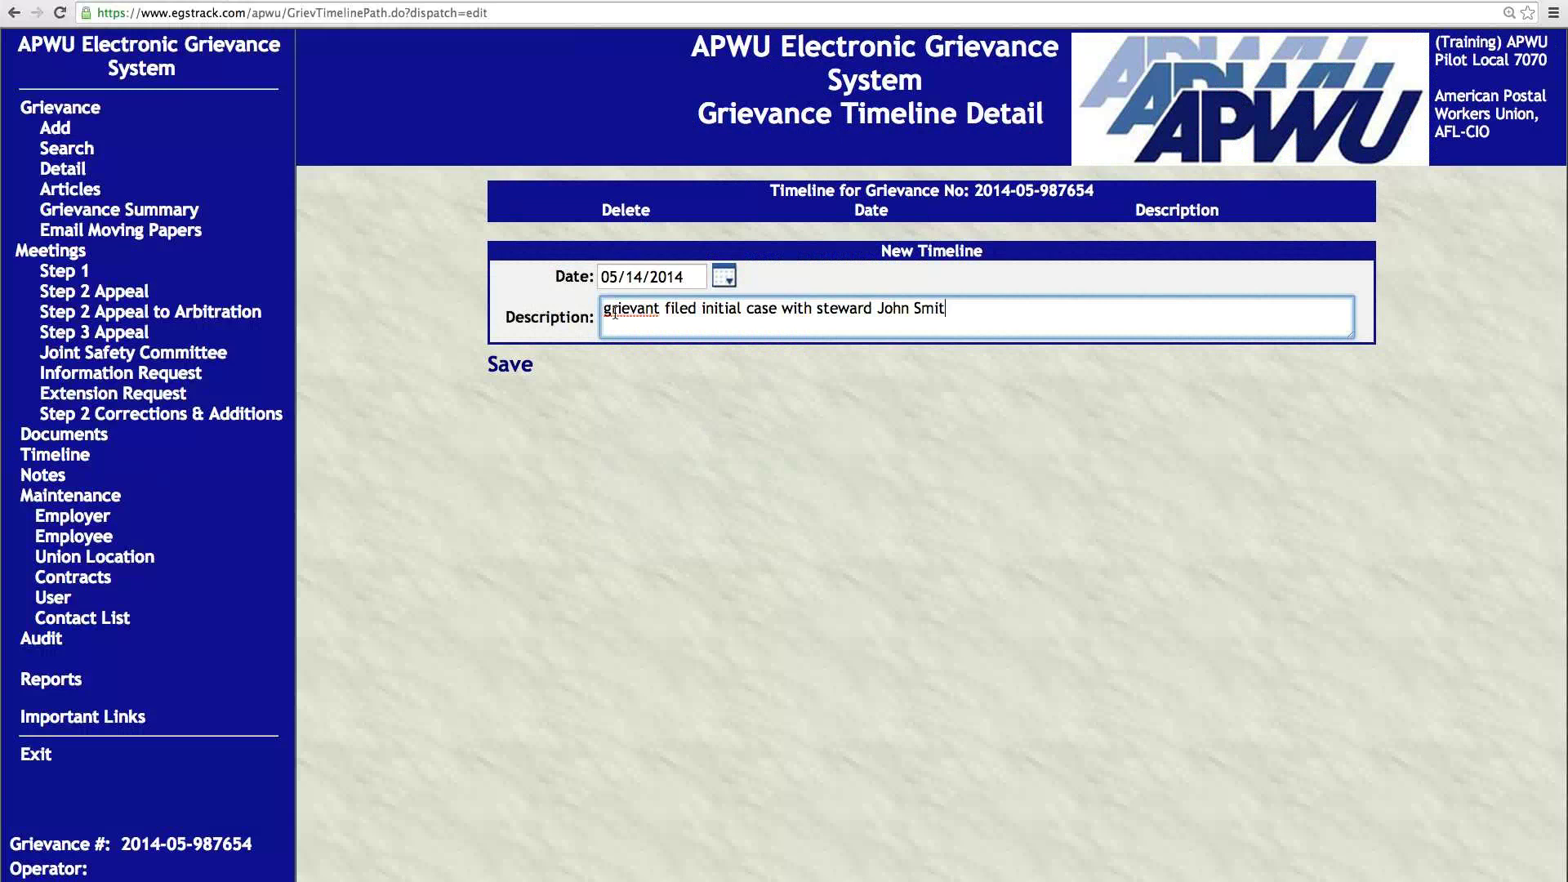
left_click(724, 278)
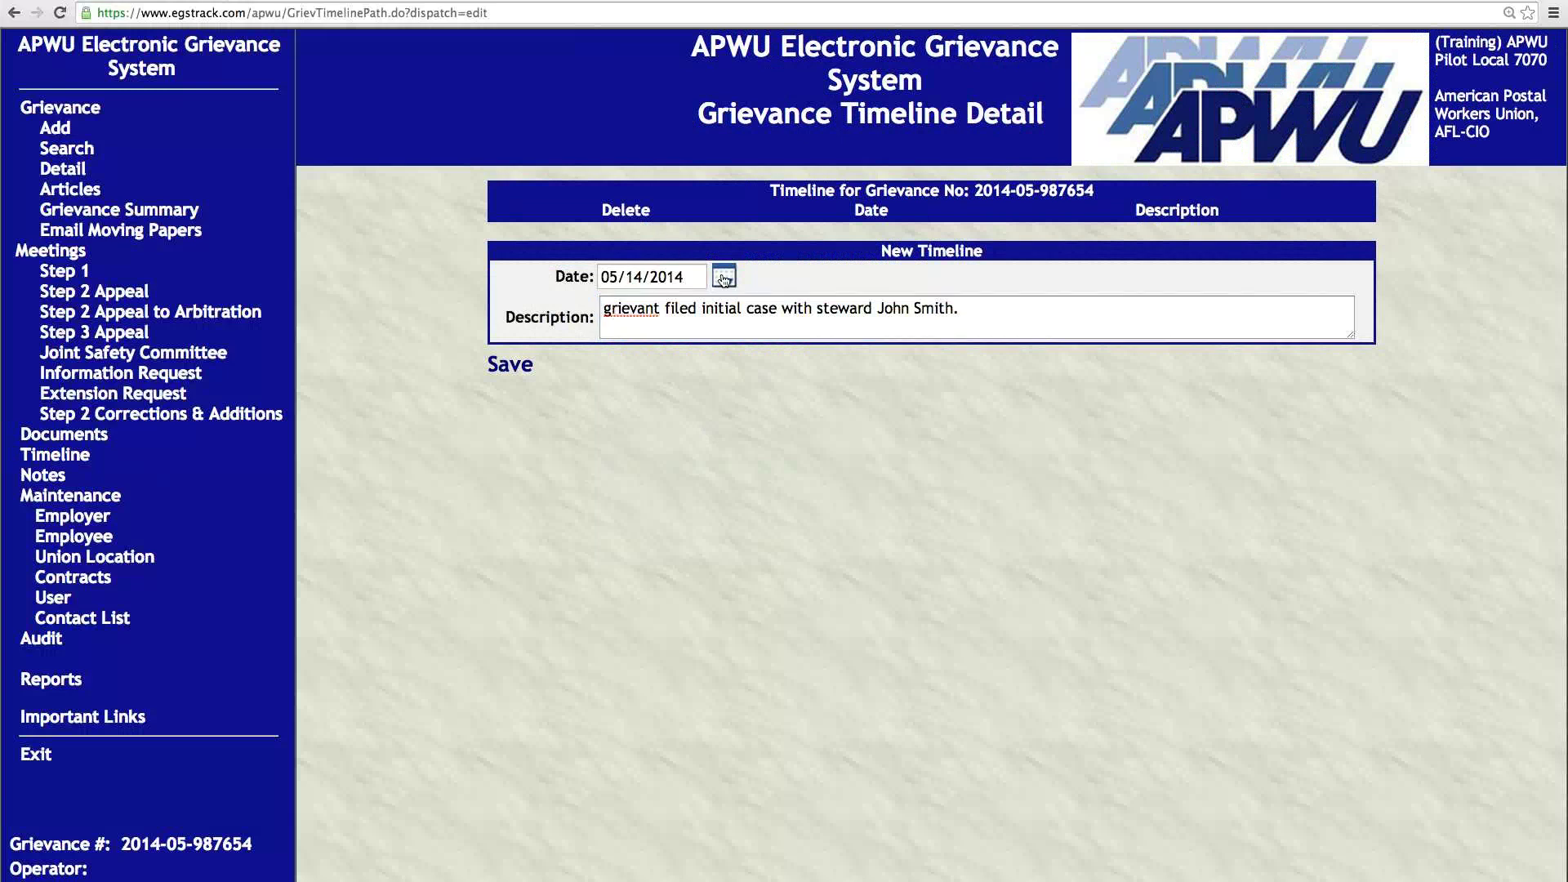
left_click(643, 299)
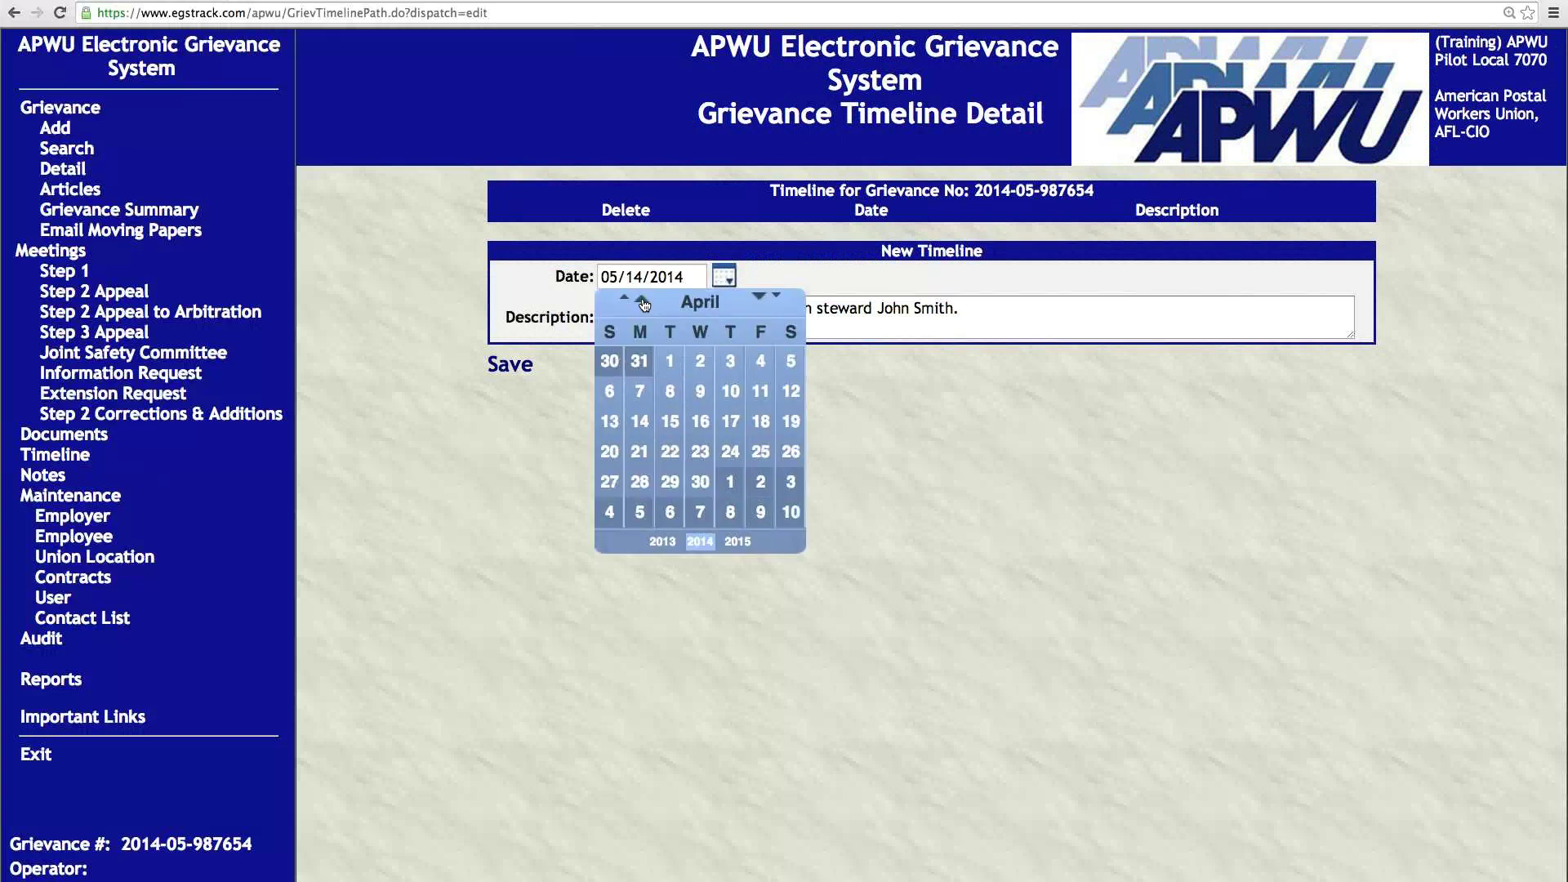
left_click(700, 421)
left_click(515, 364)
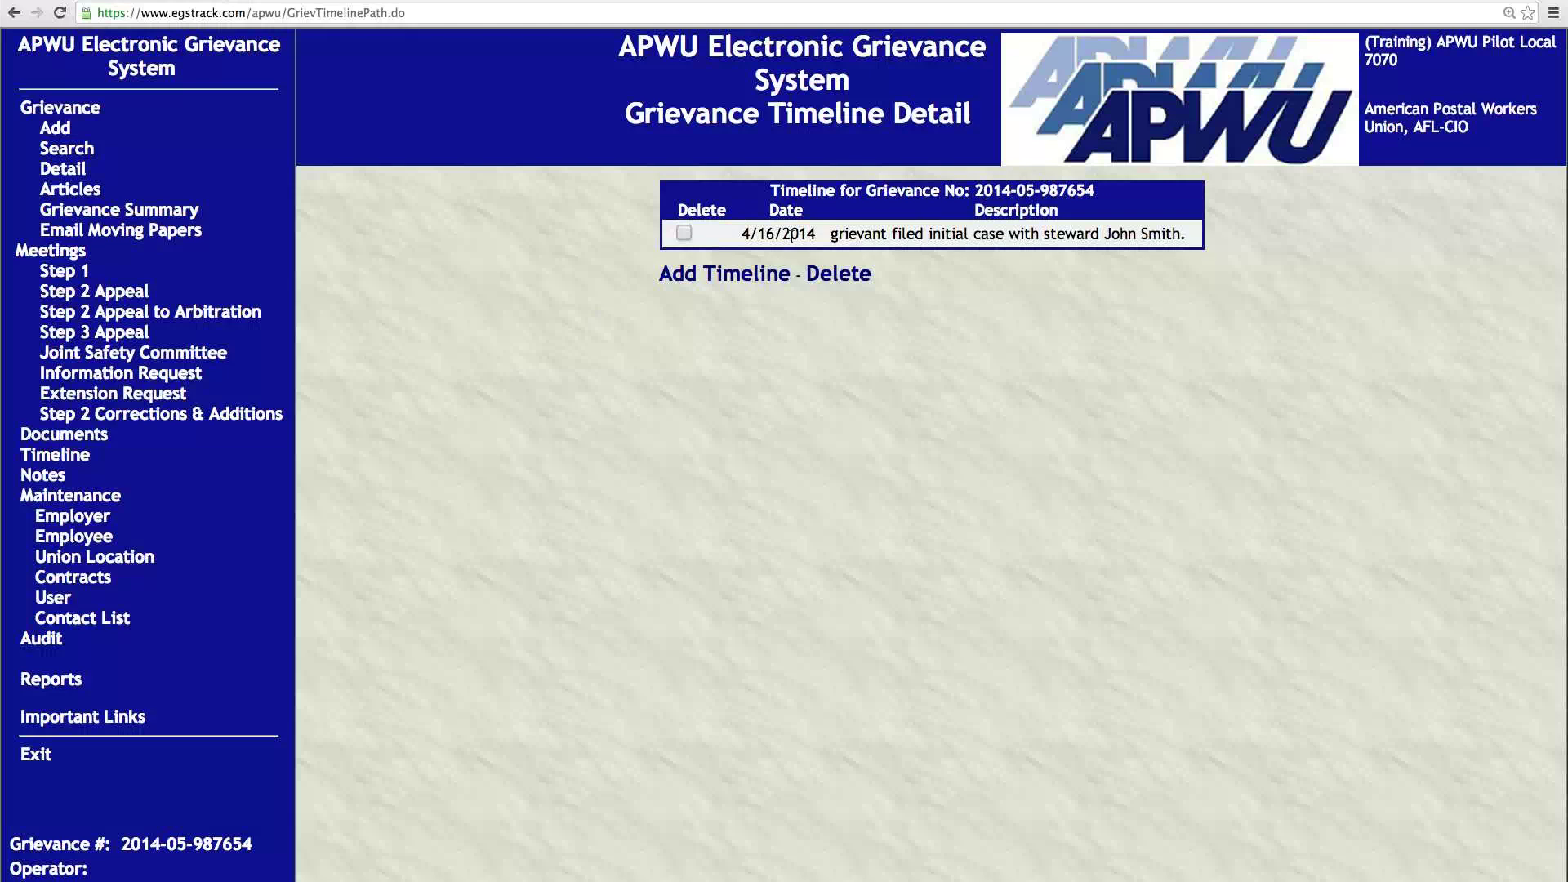
left_click(719, 276)
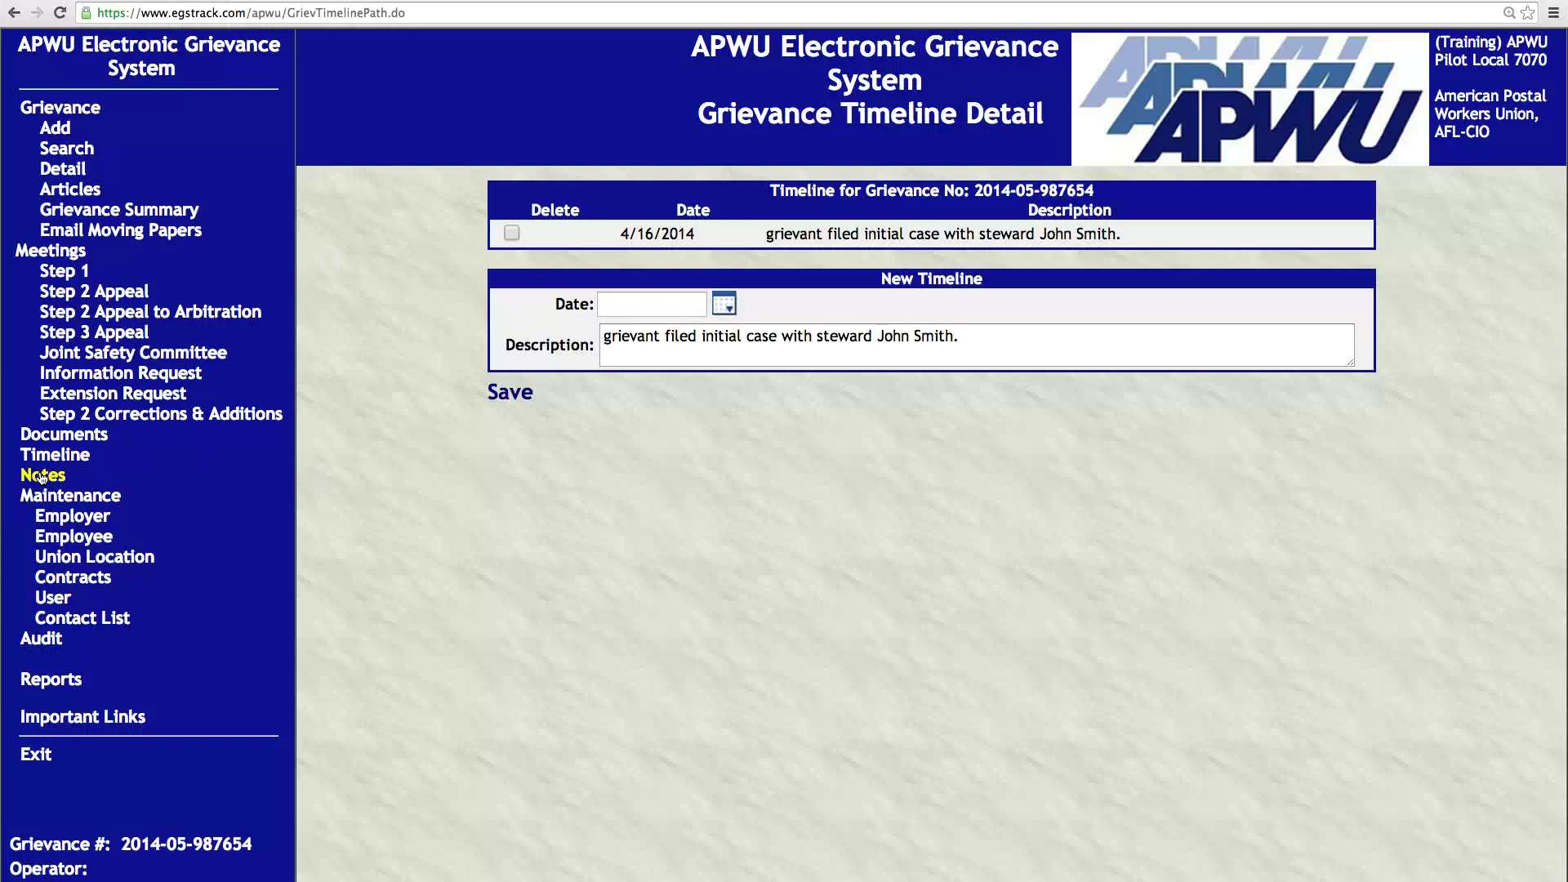
left_click(42, 478)
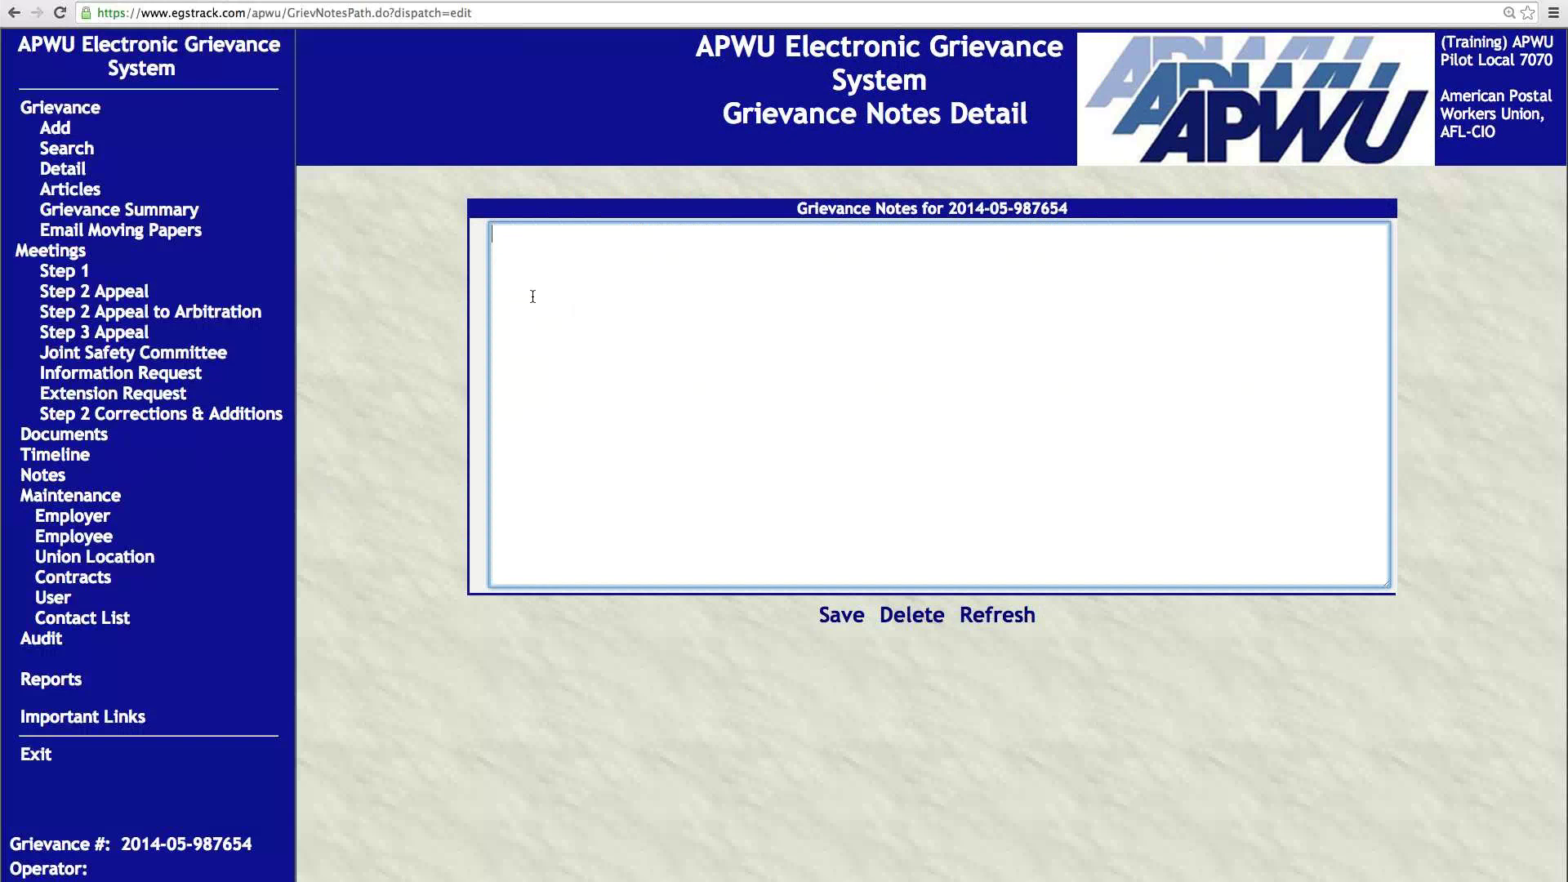
- Save the grievance note 'make simple notes' and return to the Grievance Search form
type("make simple notes")
left_click(841, 615)
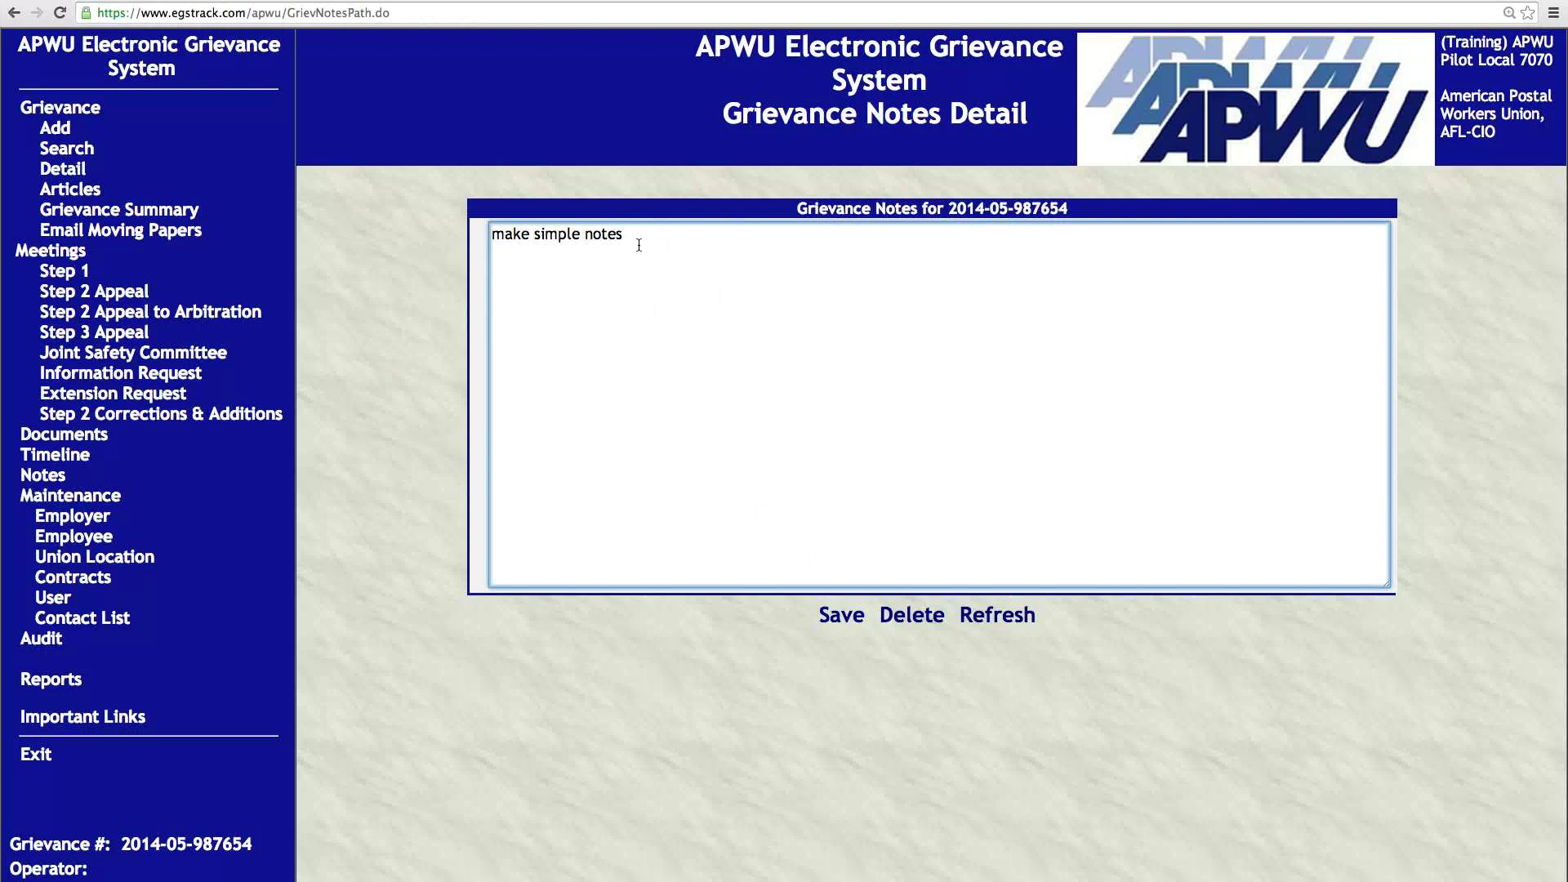
left_click(624, 243)
left_click(68, 149)
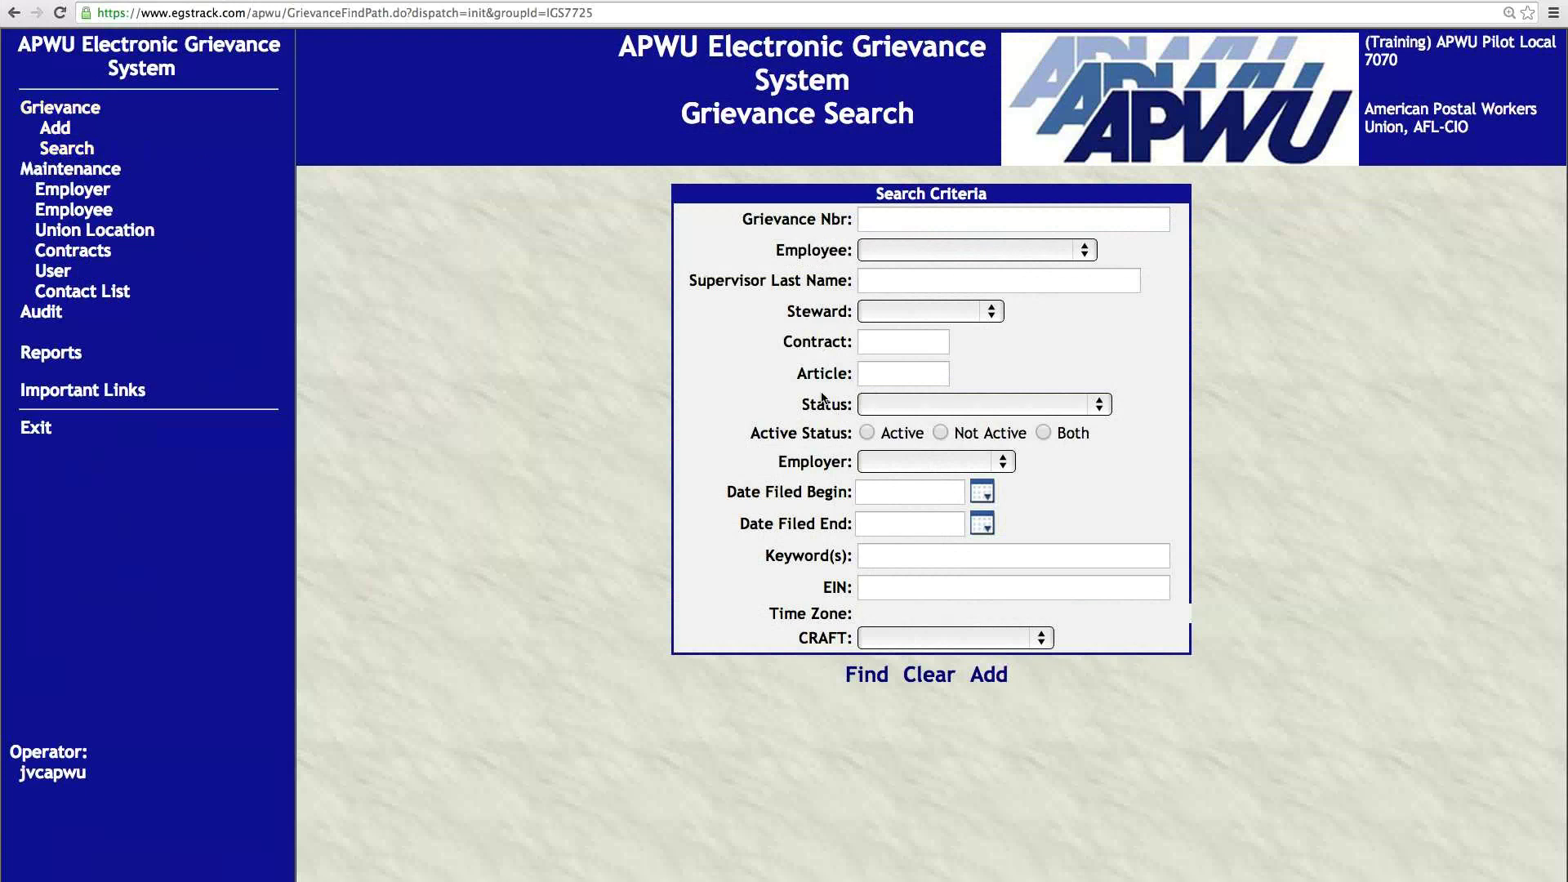
- Open the Emails report and search for emails with Sent status
mouse_move(64, 353)
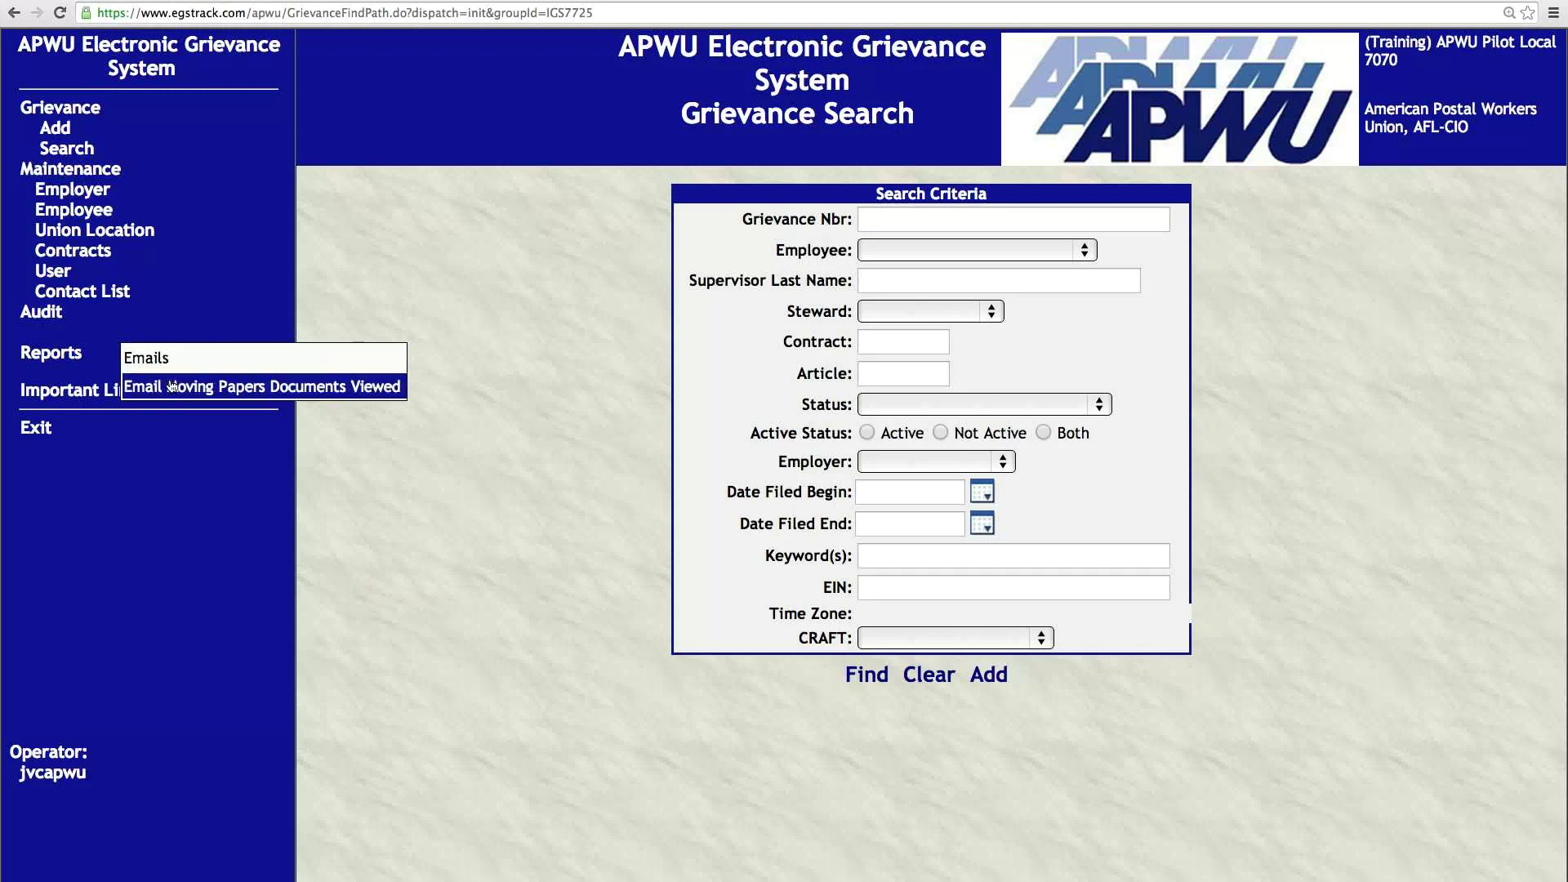
left_click(154, 363)
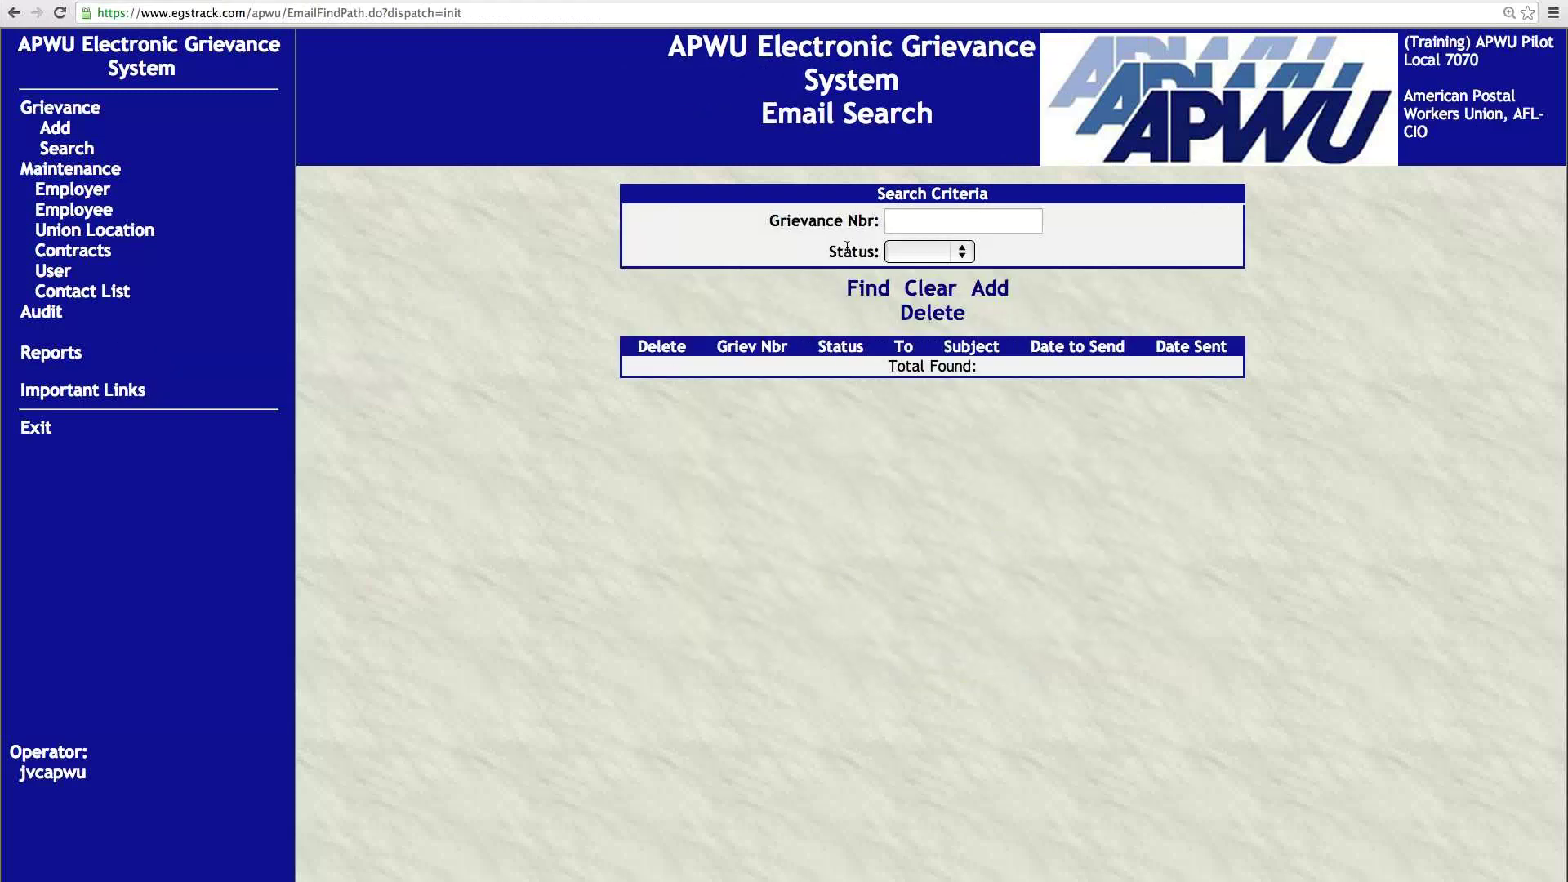
left_click(964, 254)
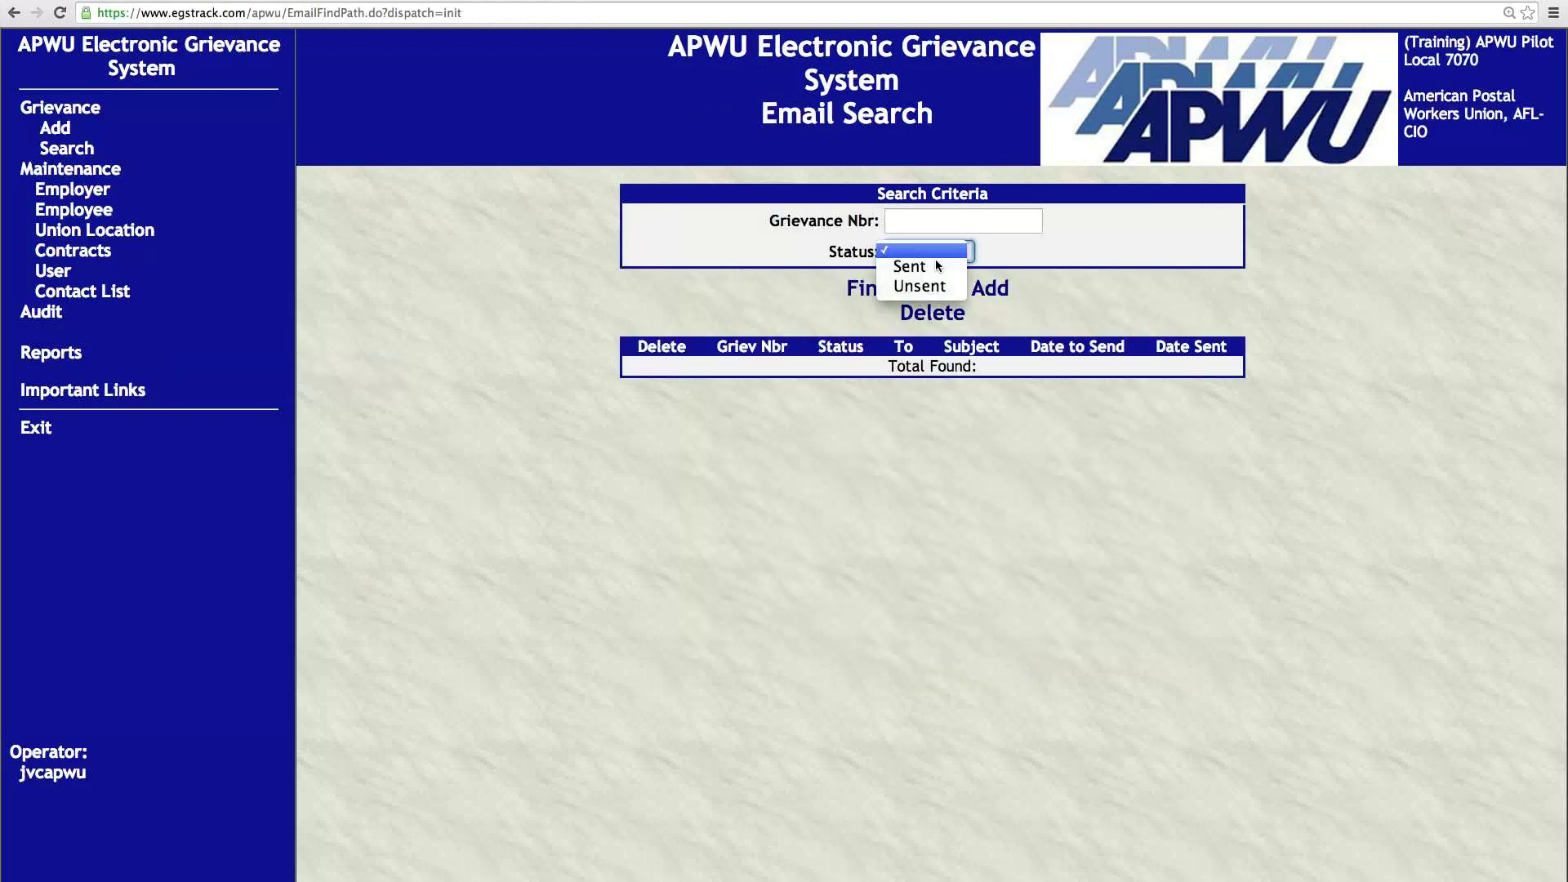
left_click(866, 287)
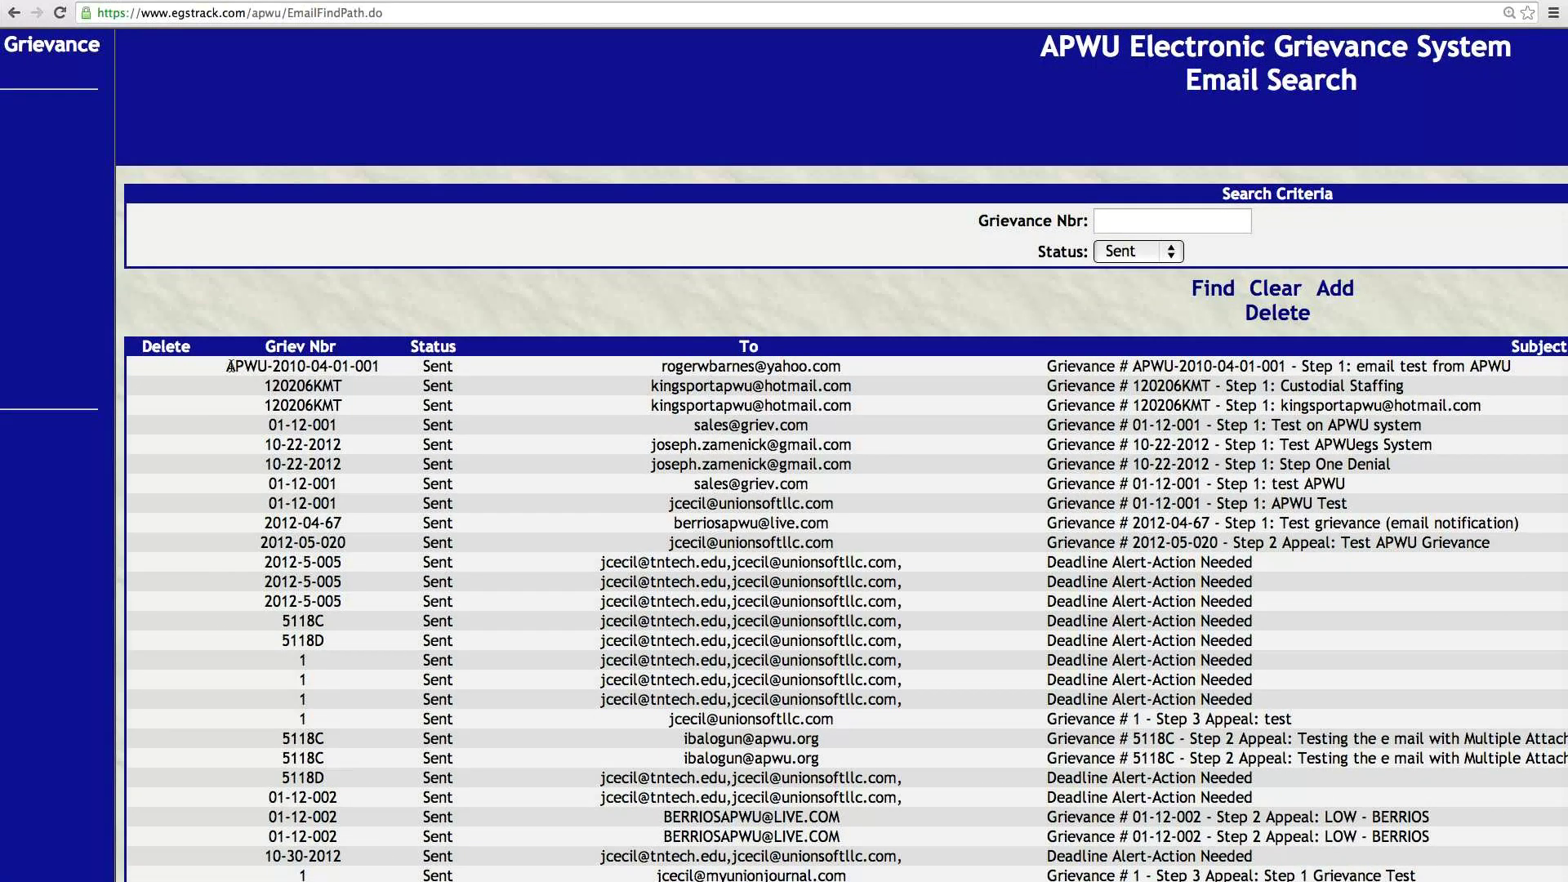
scroll(542, 607, "down", 15)
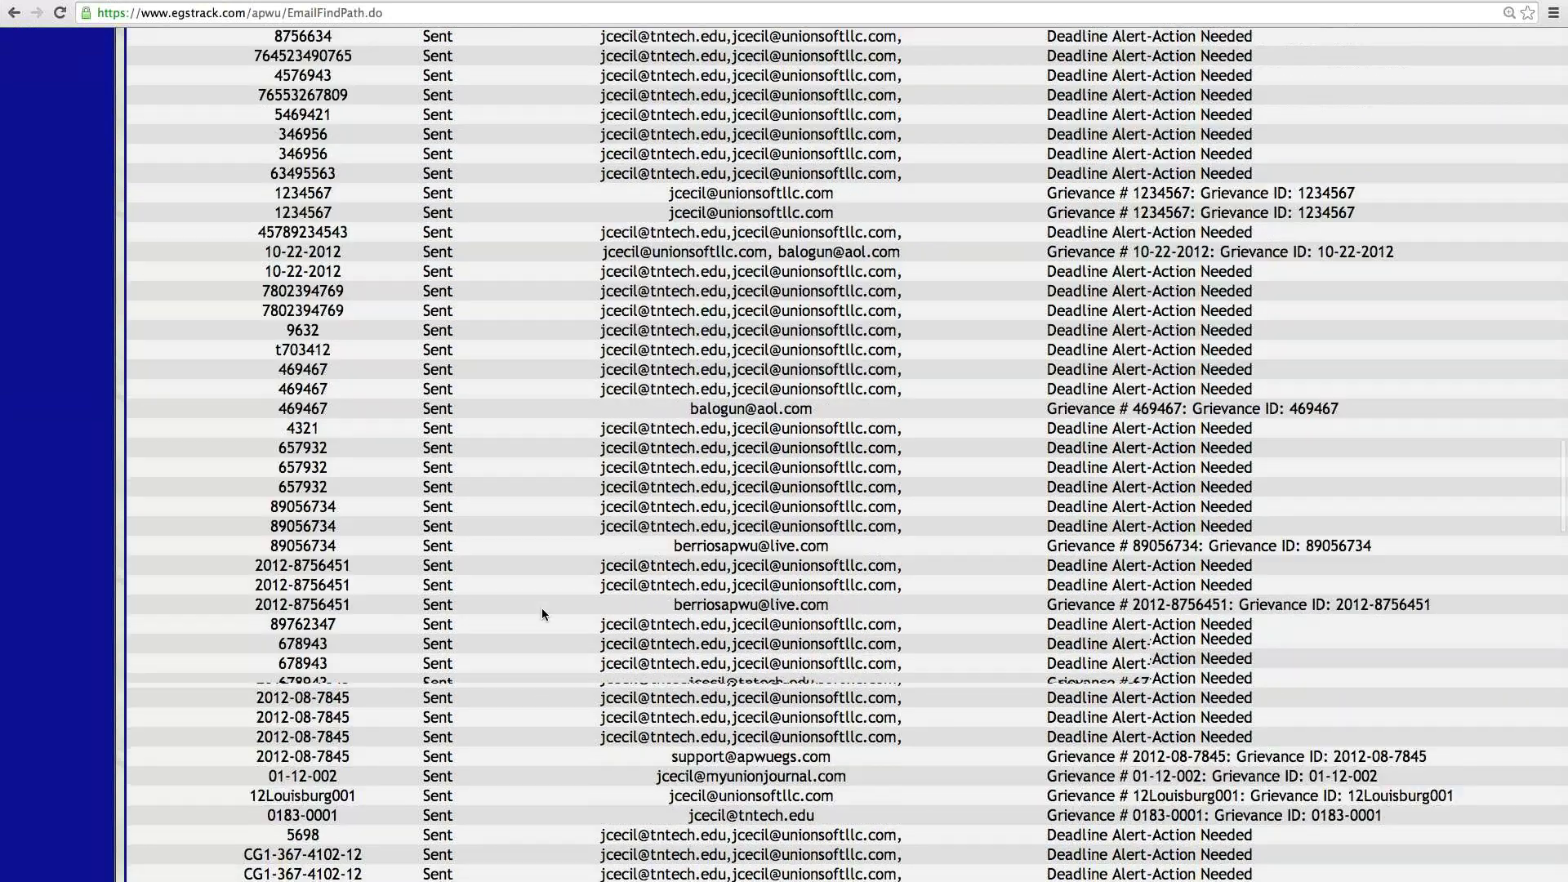
scroll(541, 608, "down", 15)
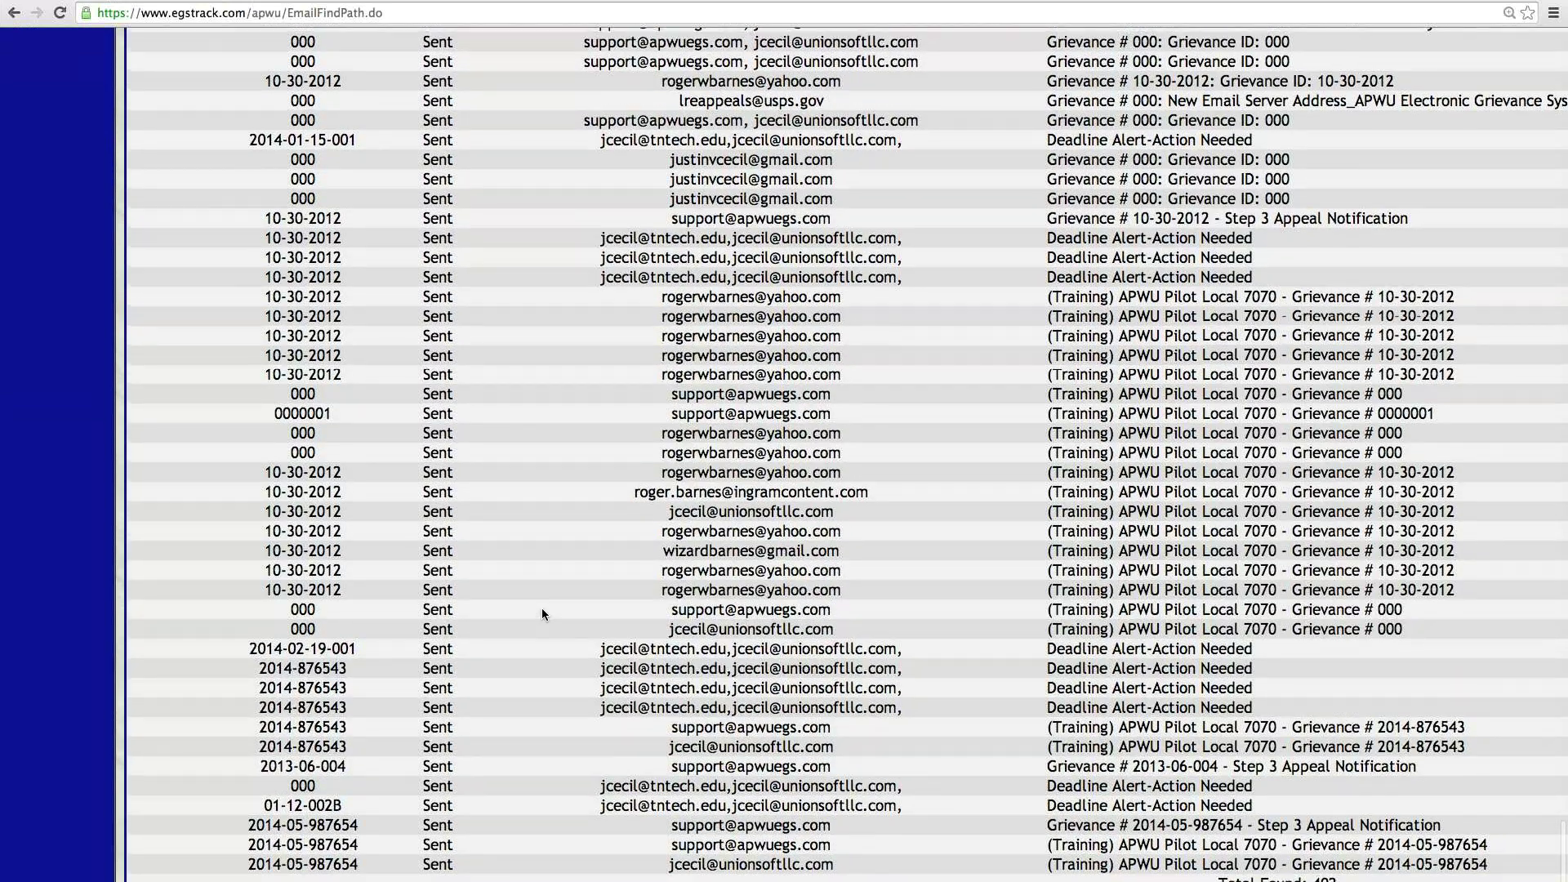
scroll(541, 608, "right", 5)
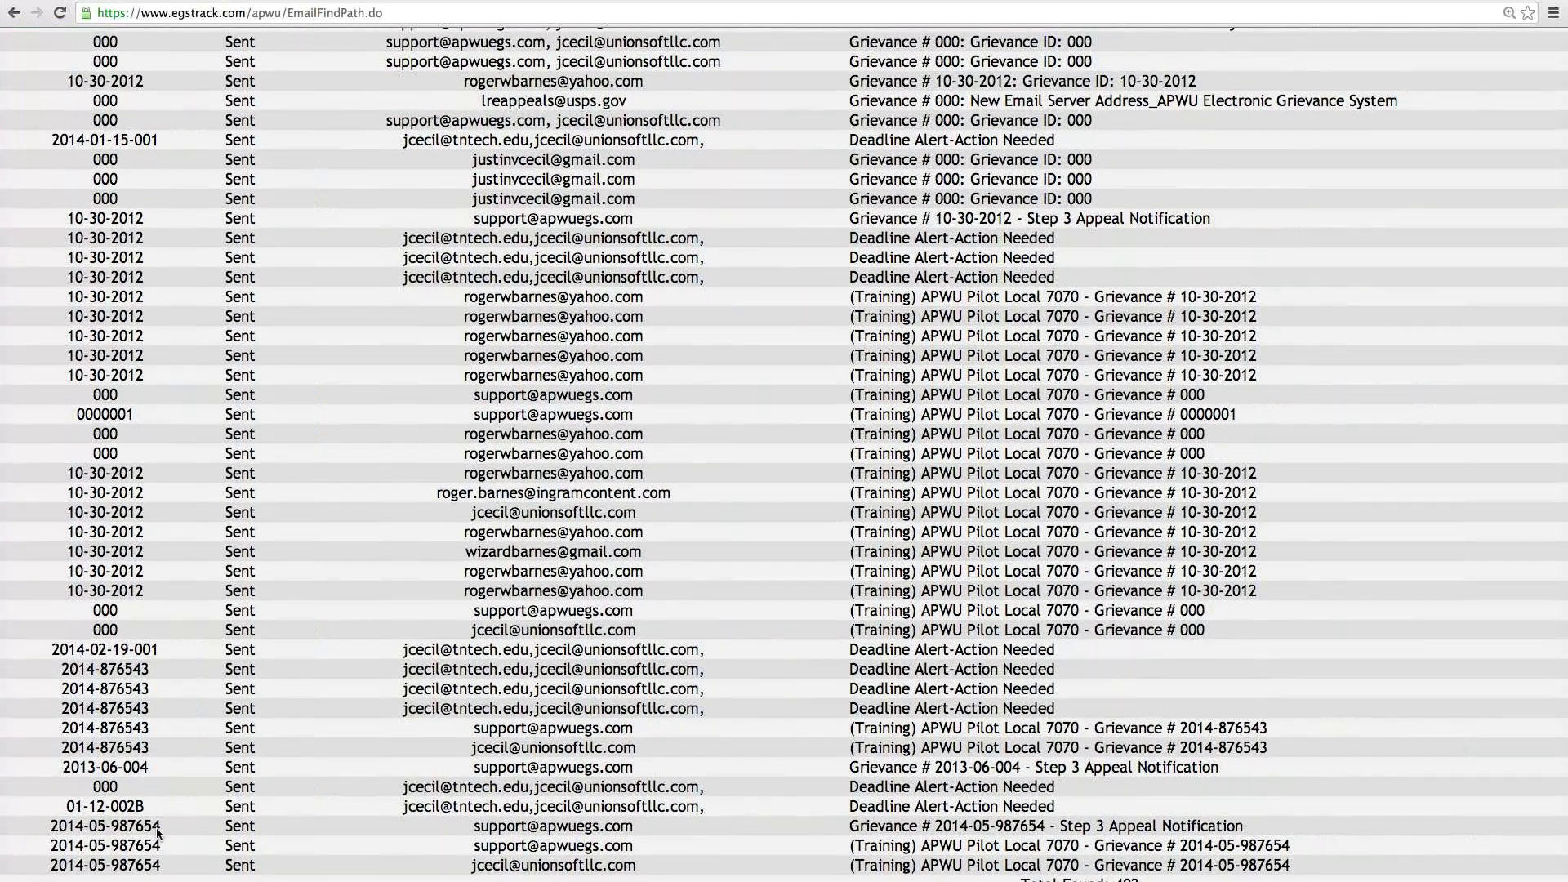
left_click_drag(51, 846, 560, 847)
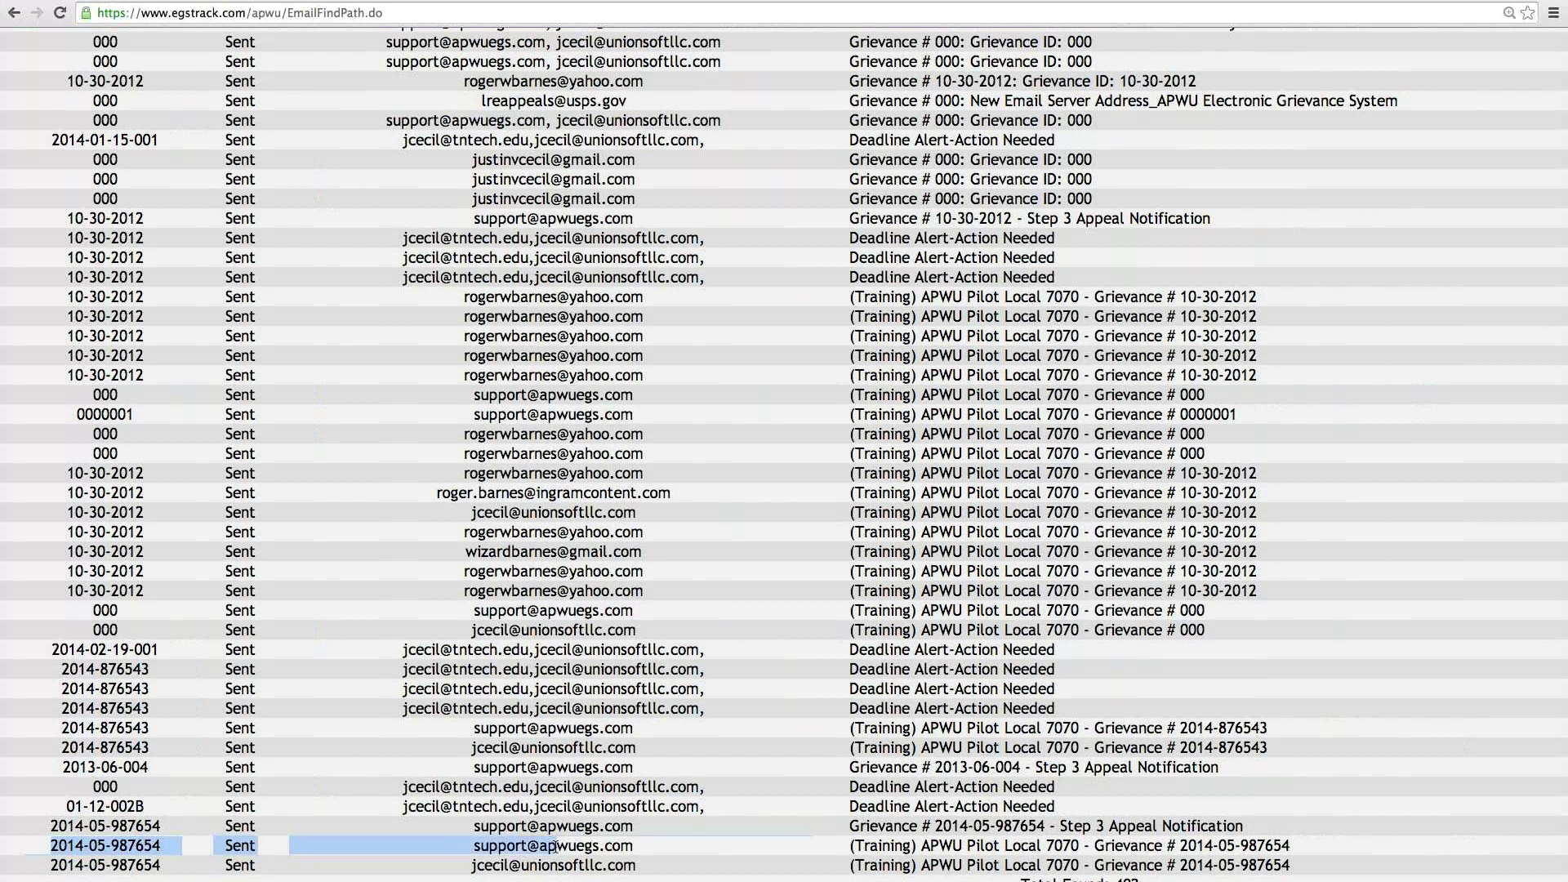
left_click(602, 847)
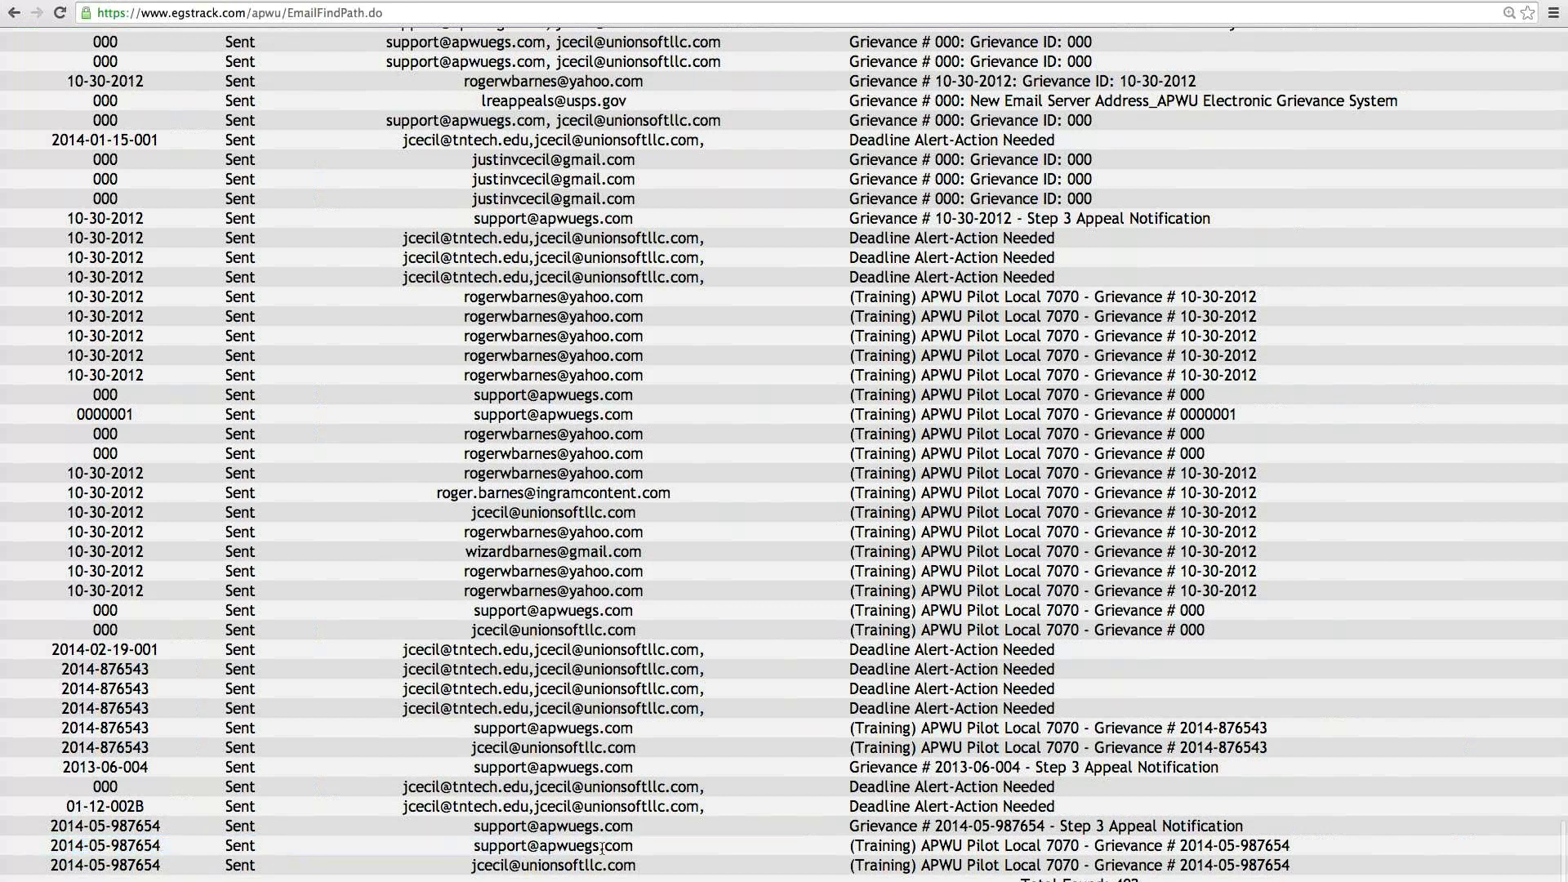
scroll(602, 850, "right", 2)
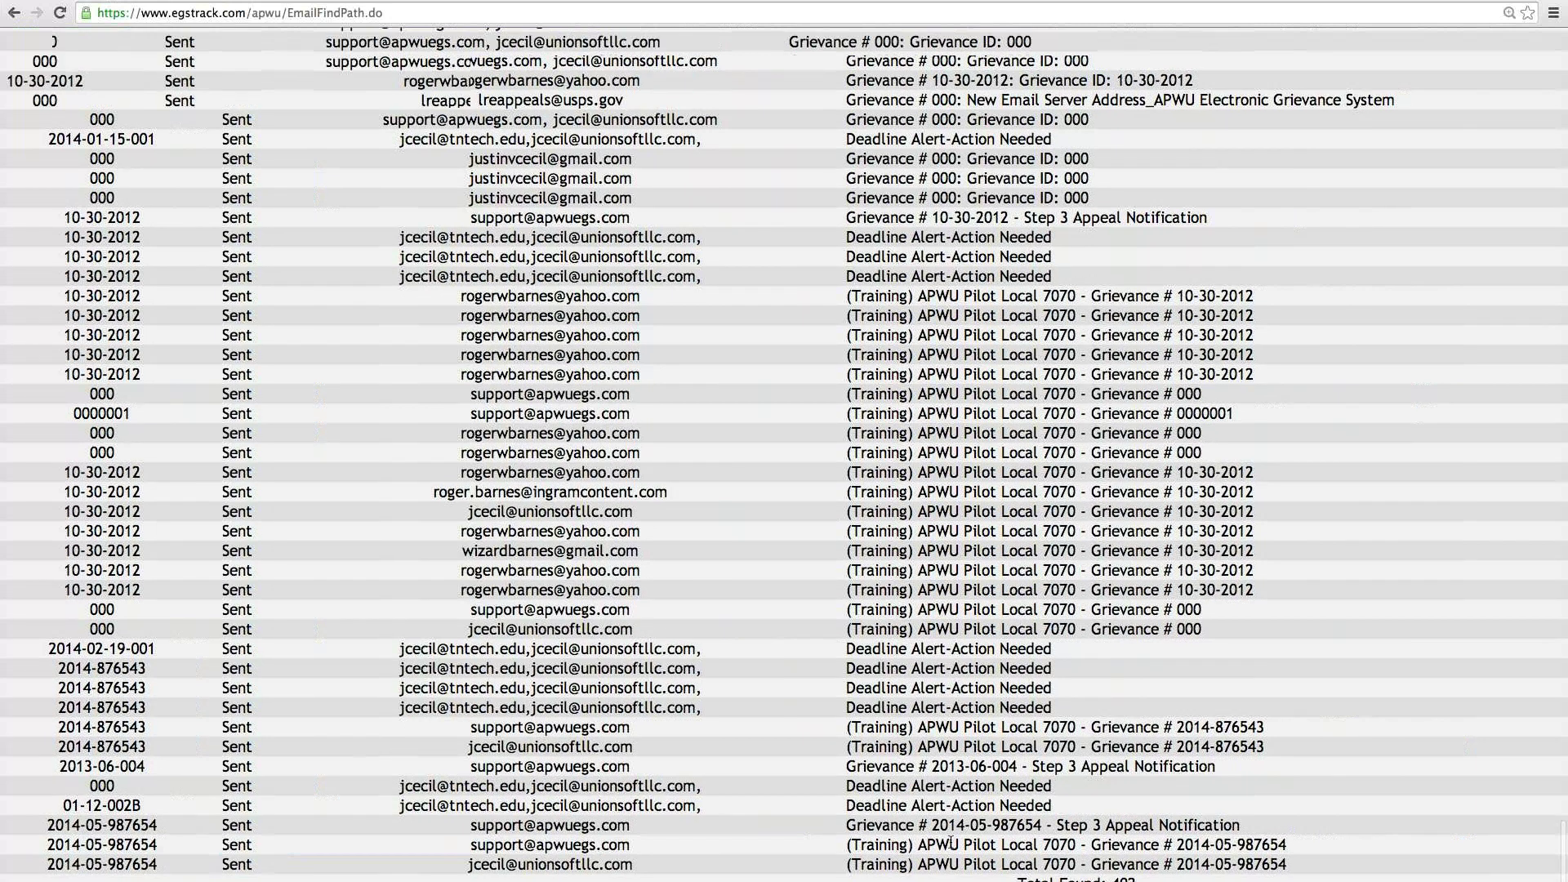
scroll(950, 842, "right", 5)
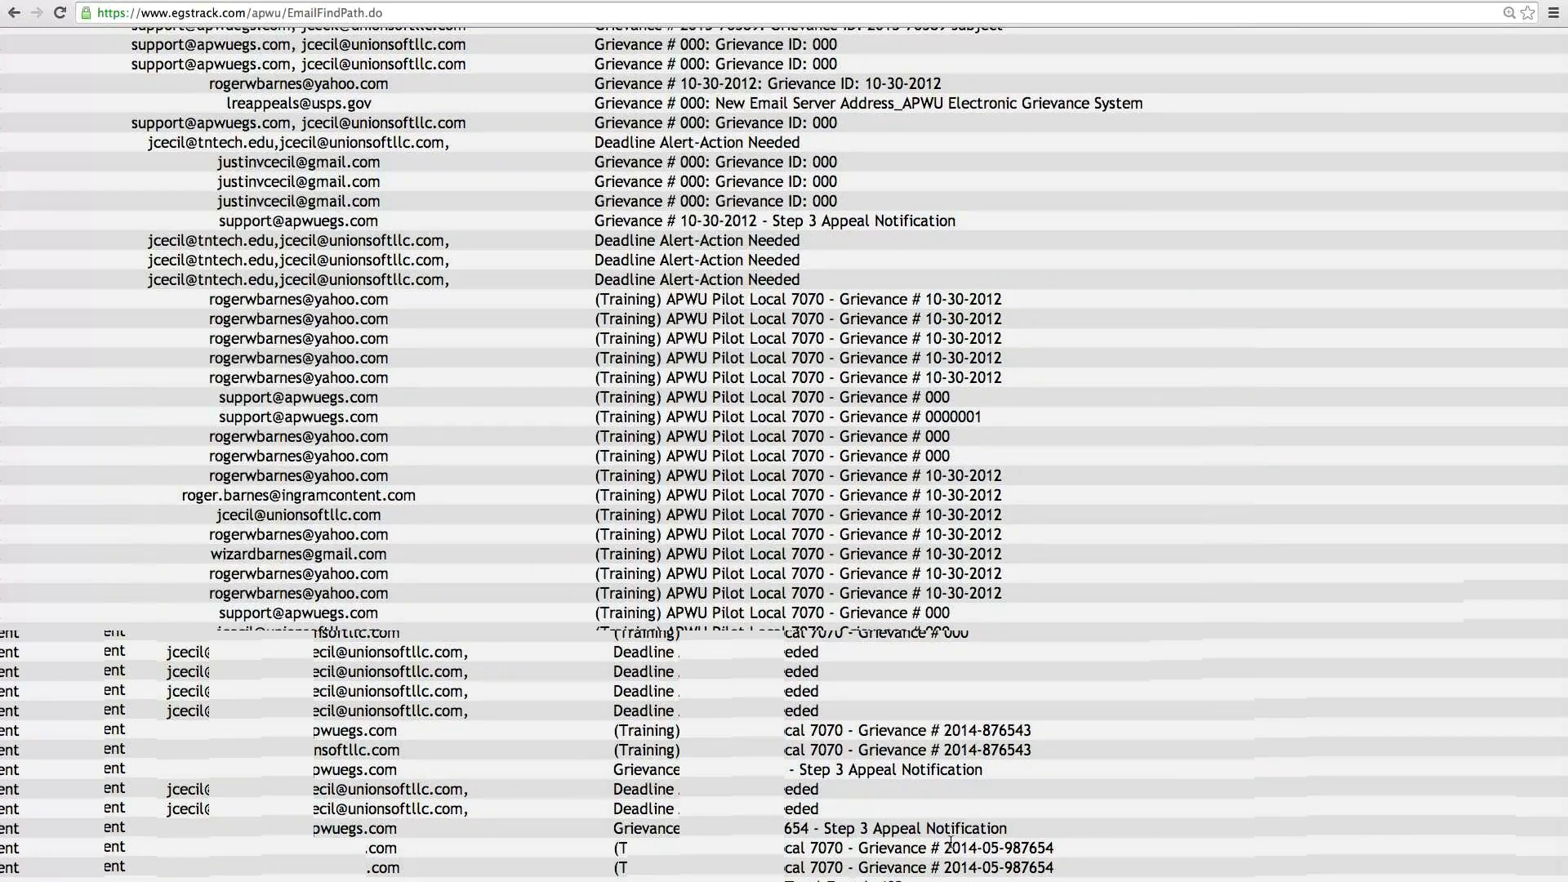
left_click_drag(730, 848, 812, 847)
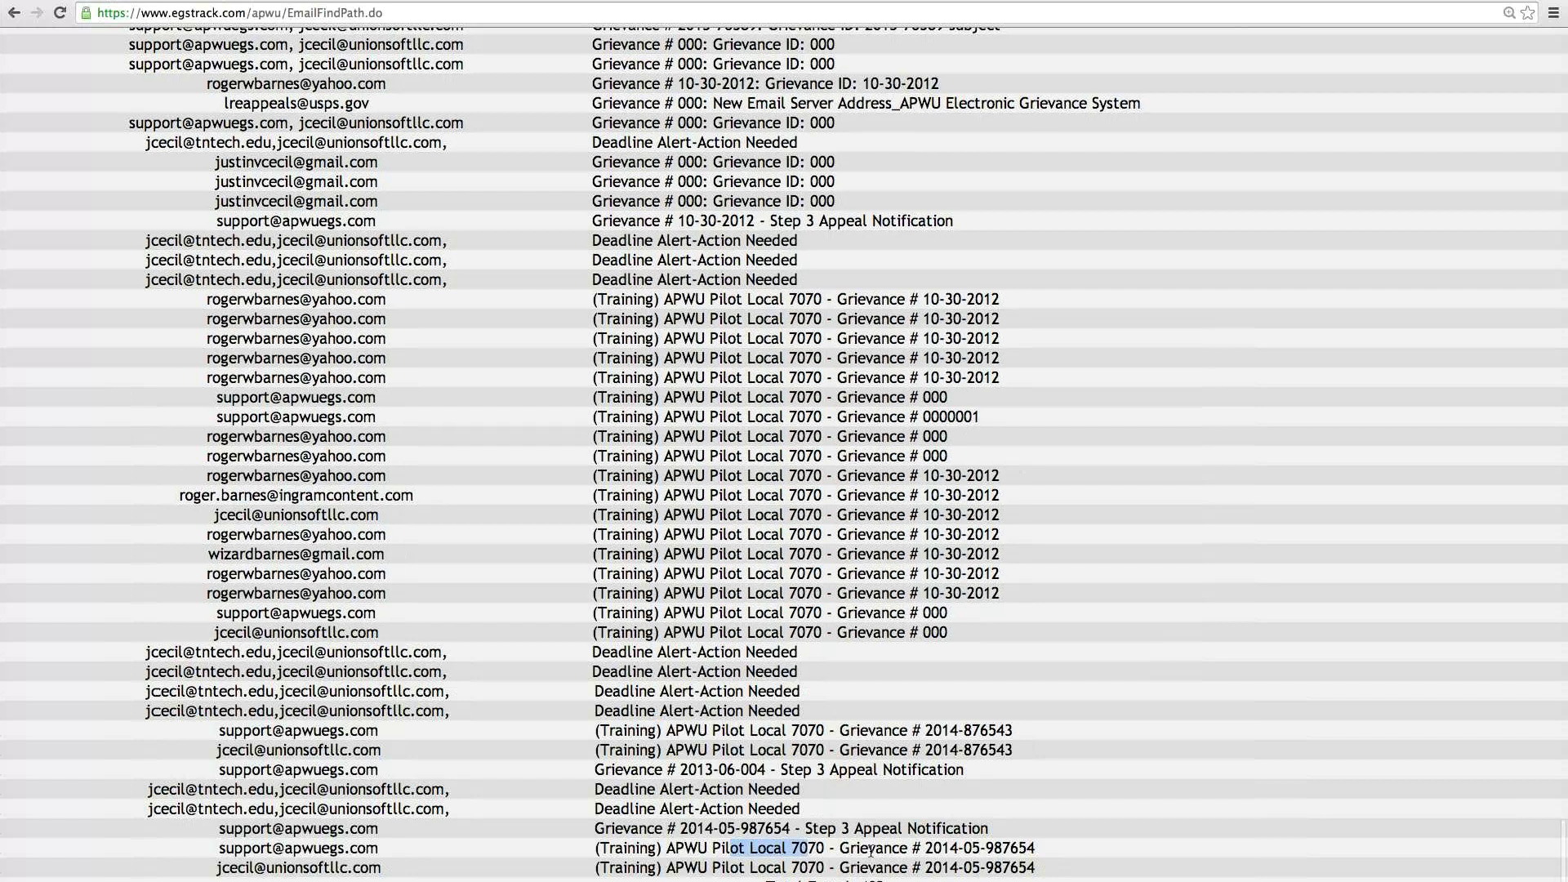
scroll(872, 853, "right", 2)
scroll(870, 853, "right", 8)
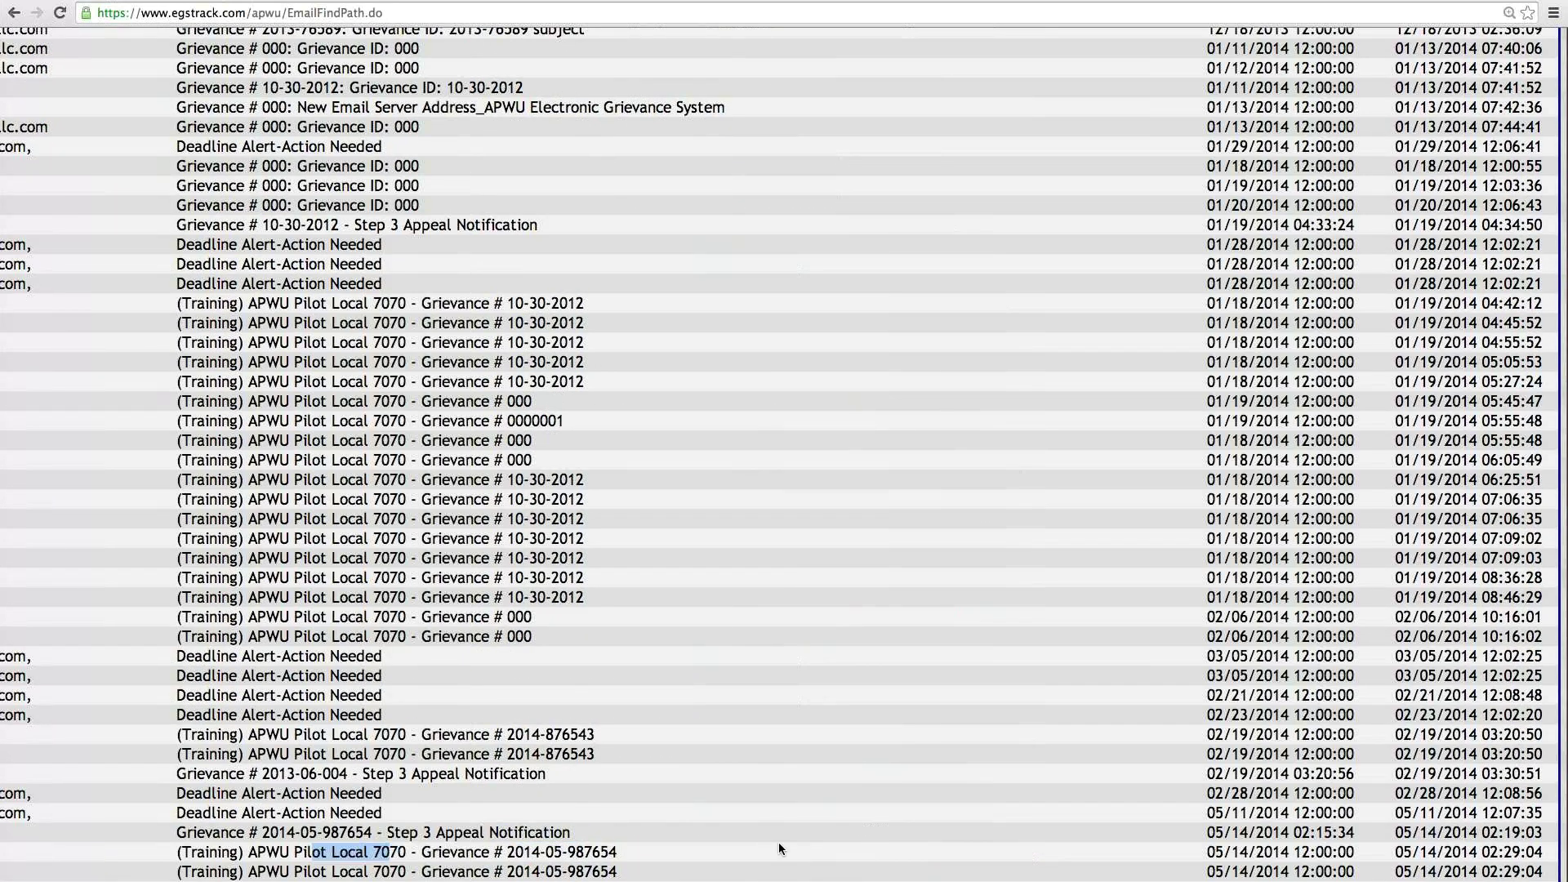
scroll(1274, 861, "right", 1)
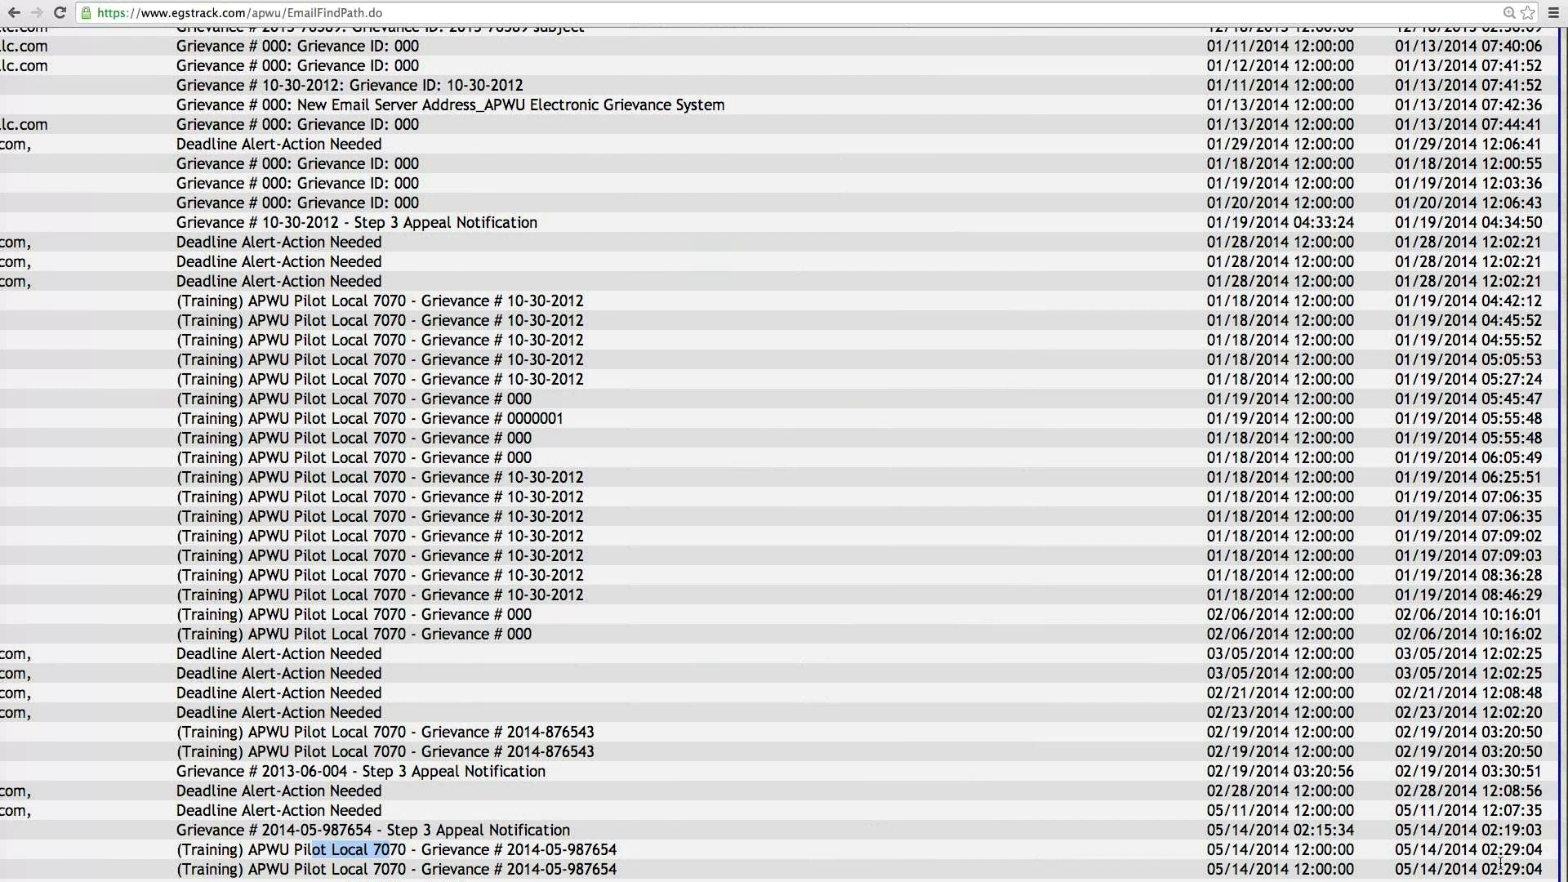
left_click(1447, 853)
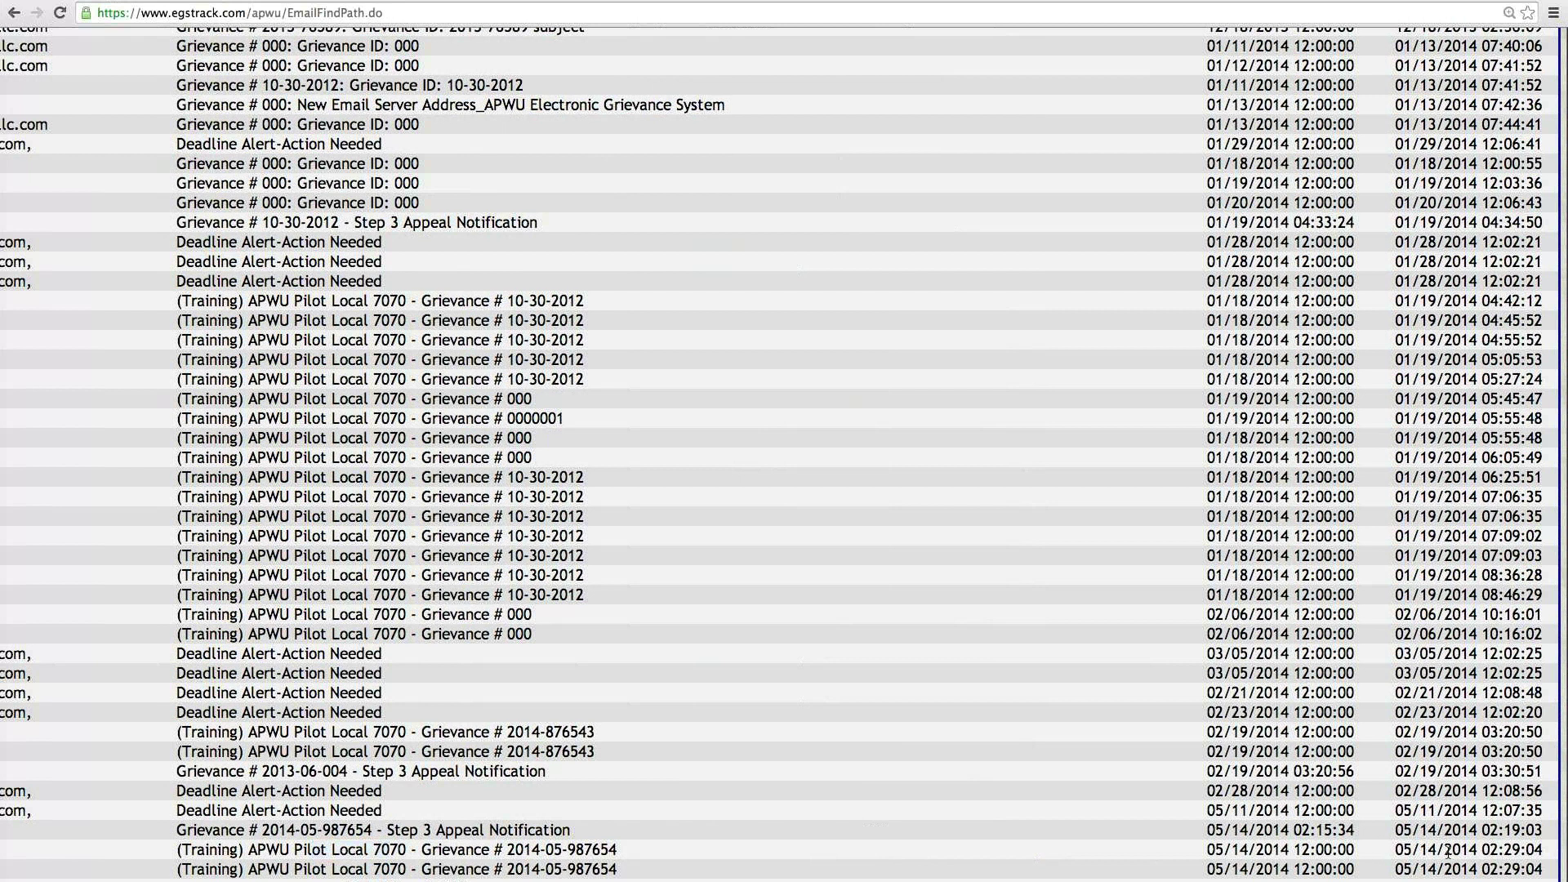
left_click_drag(1394, 850, 1546, 851)
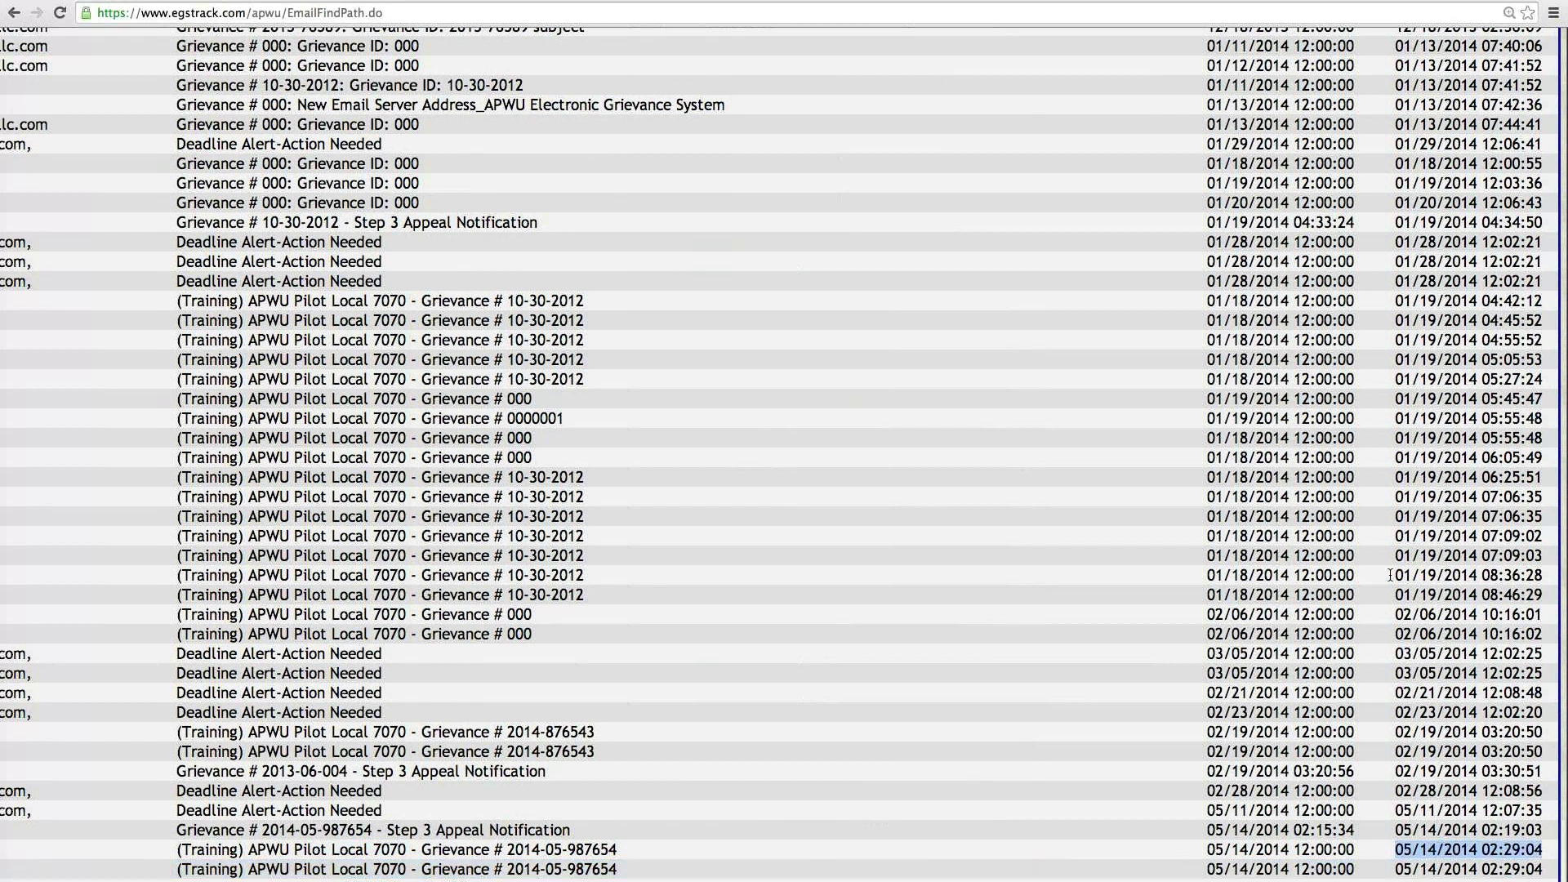
scroll(1390, 575, "up", 1)
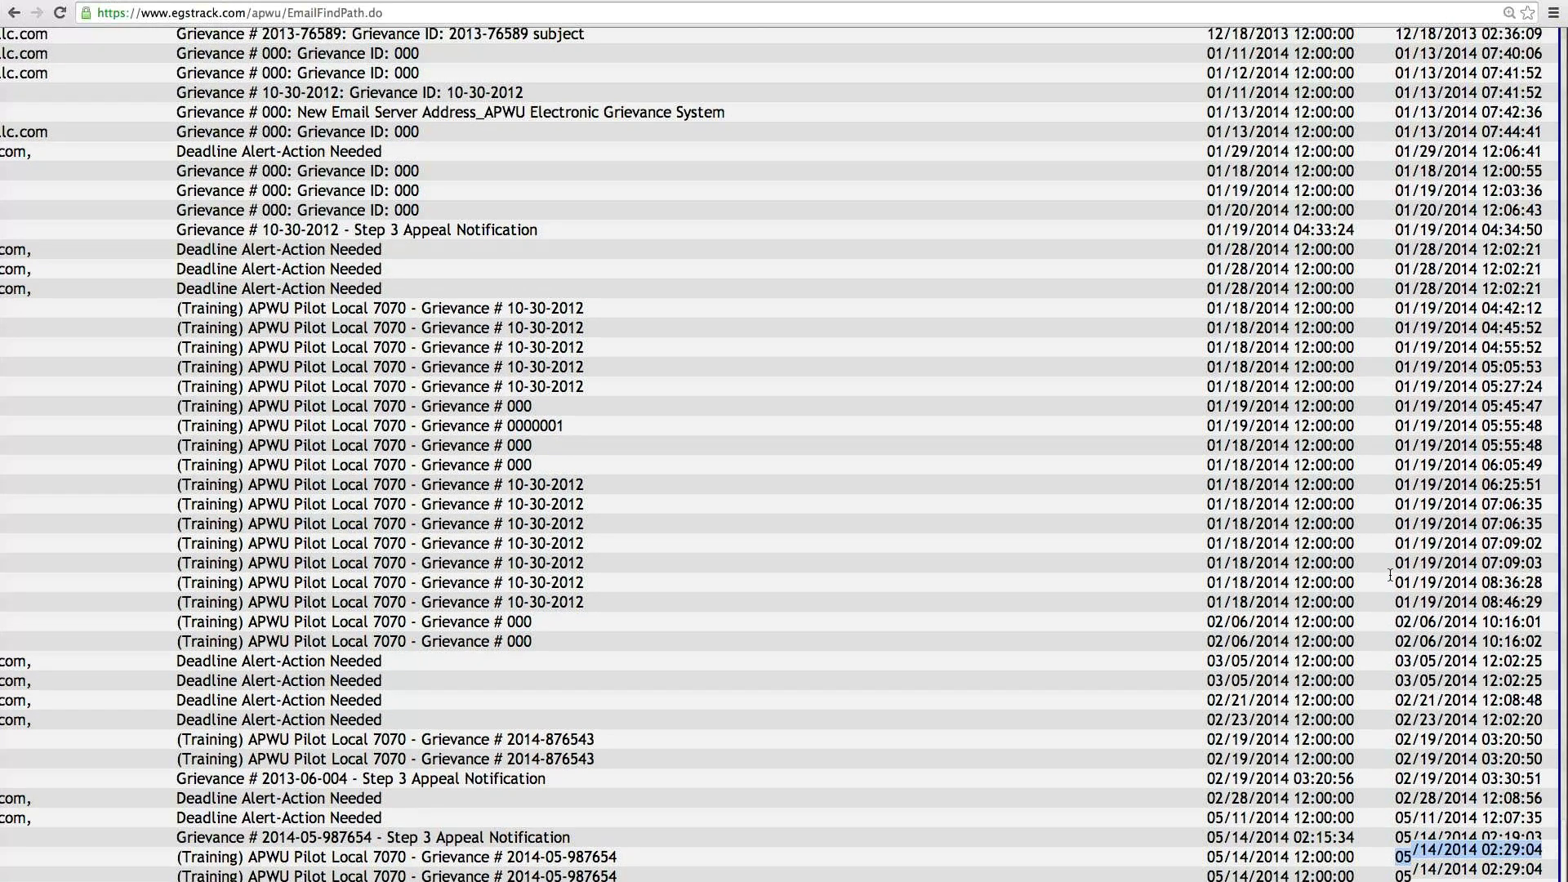
scroll(1391, 575, "up", 20)
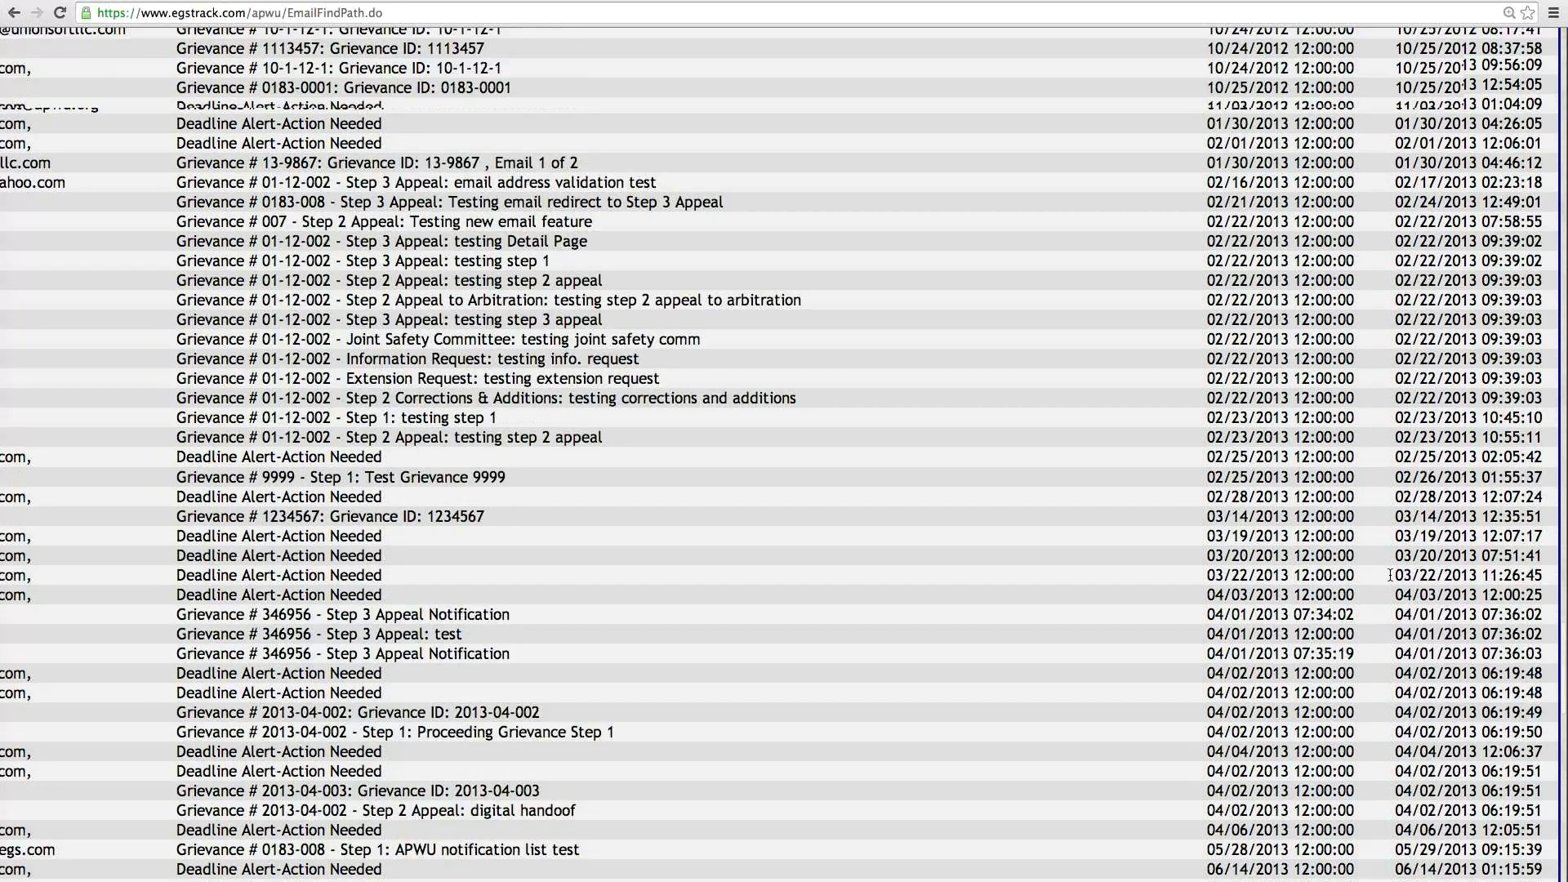
scroll(1390, 575, "up", 10)
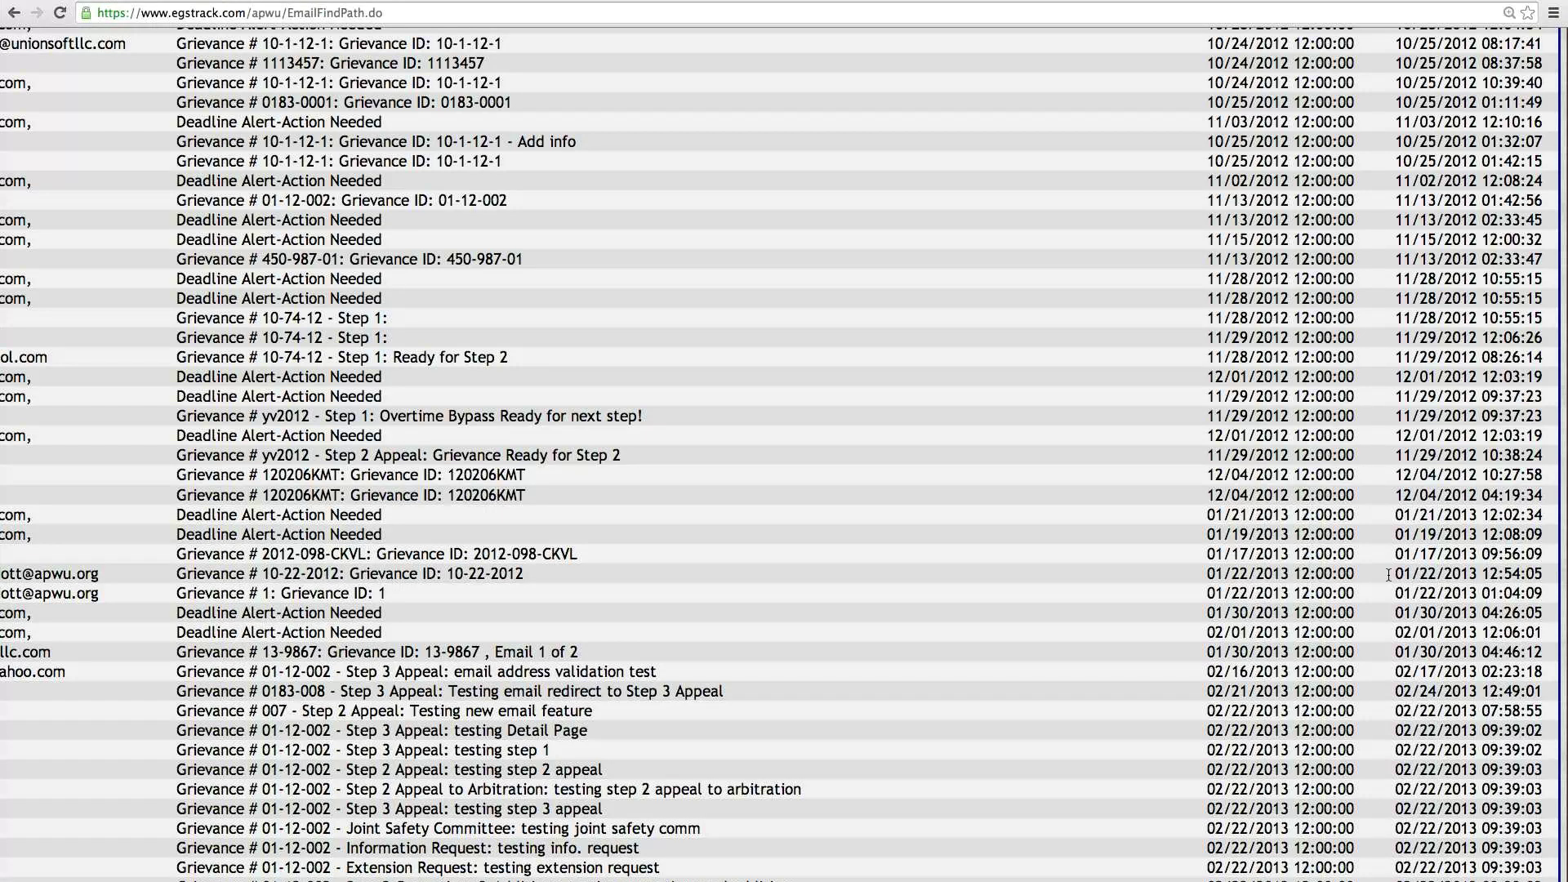
scroll(1369, 536, "up", 2)
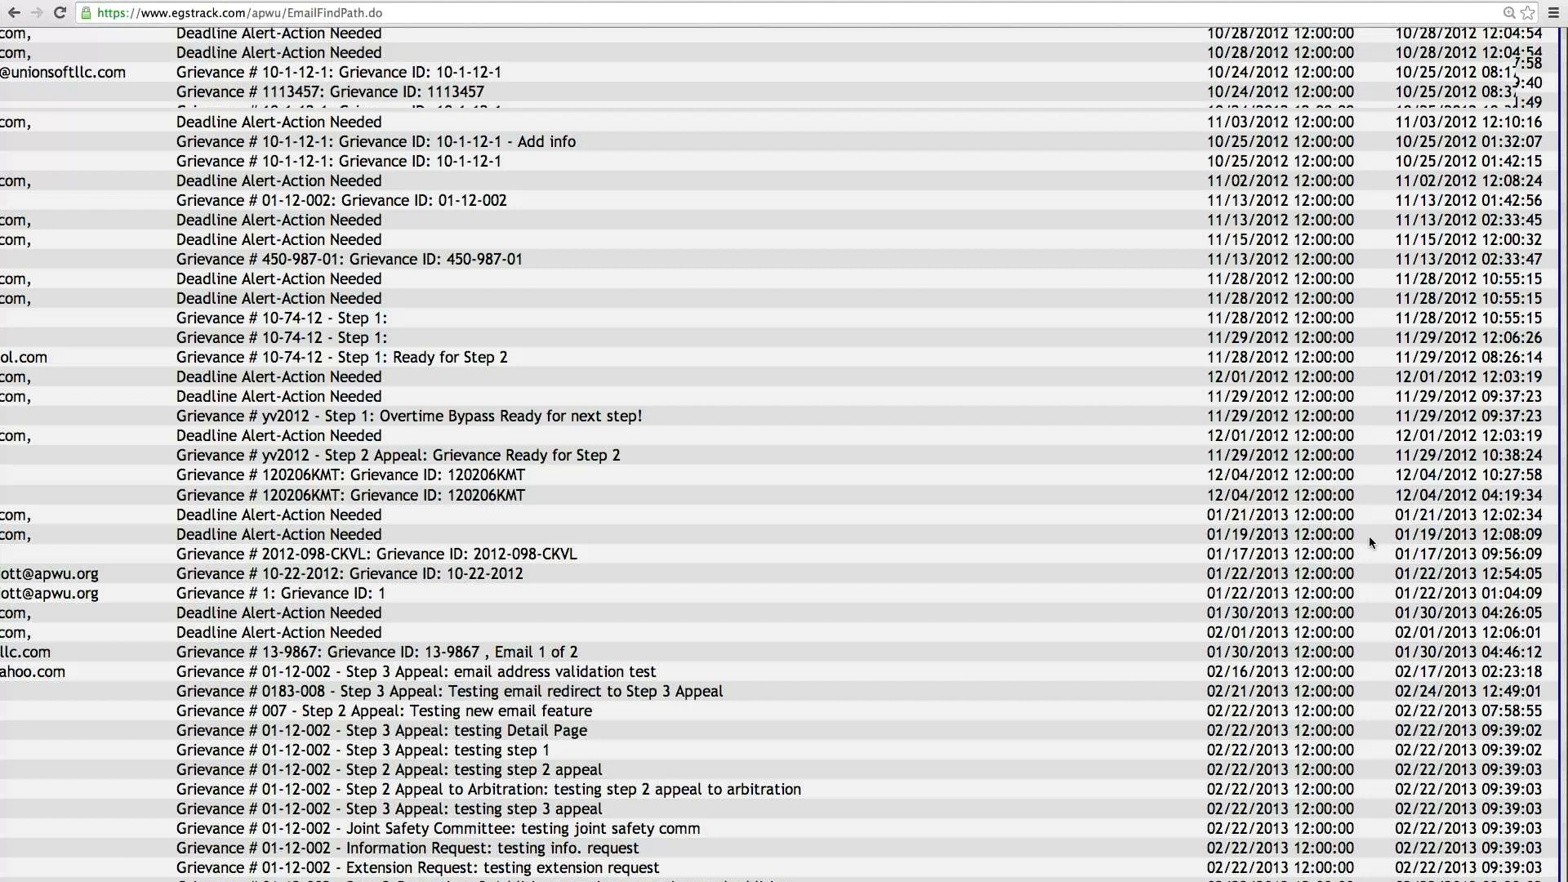
scroll(1370, 541, "up", 15)
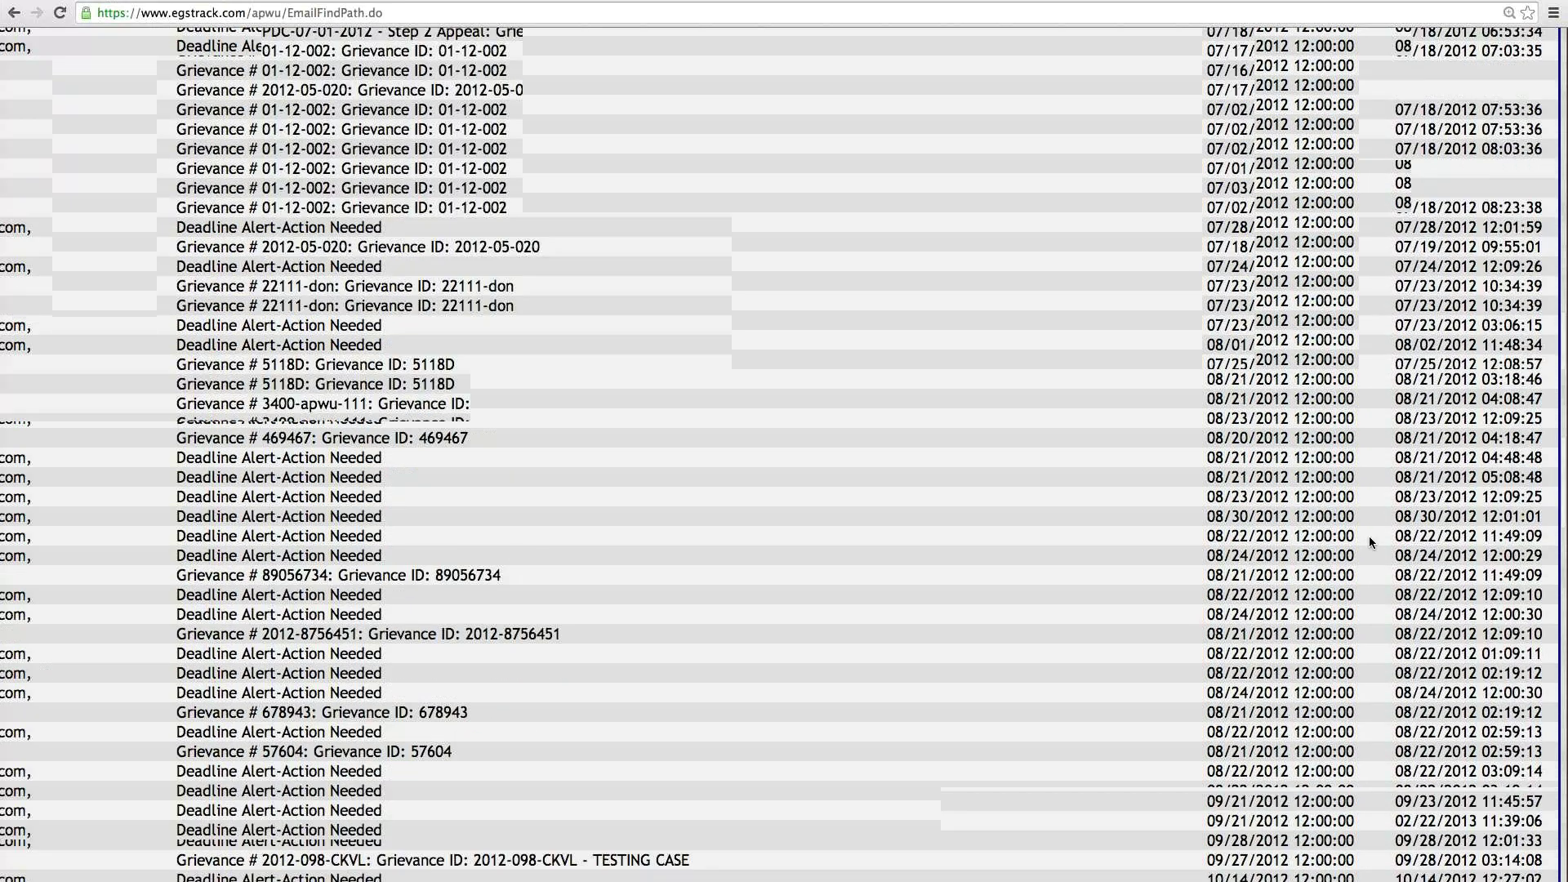
scroll(1371, 542, "up", 10)
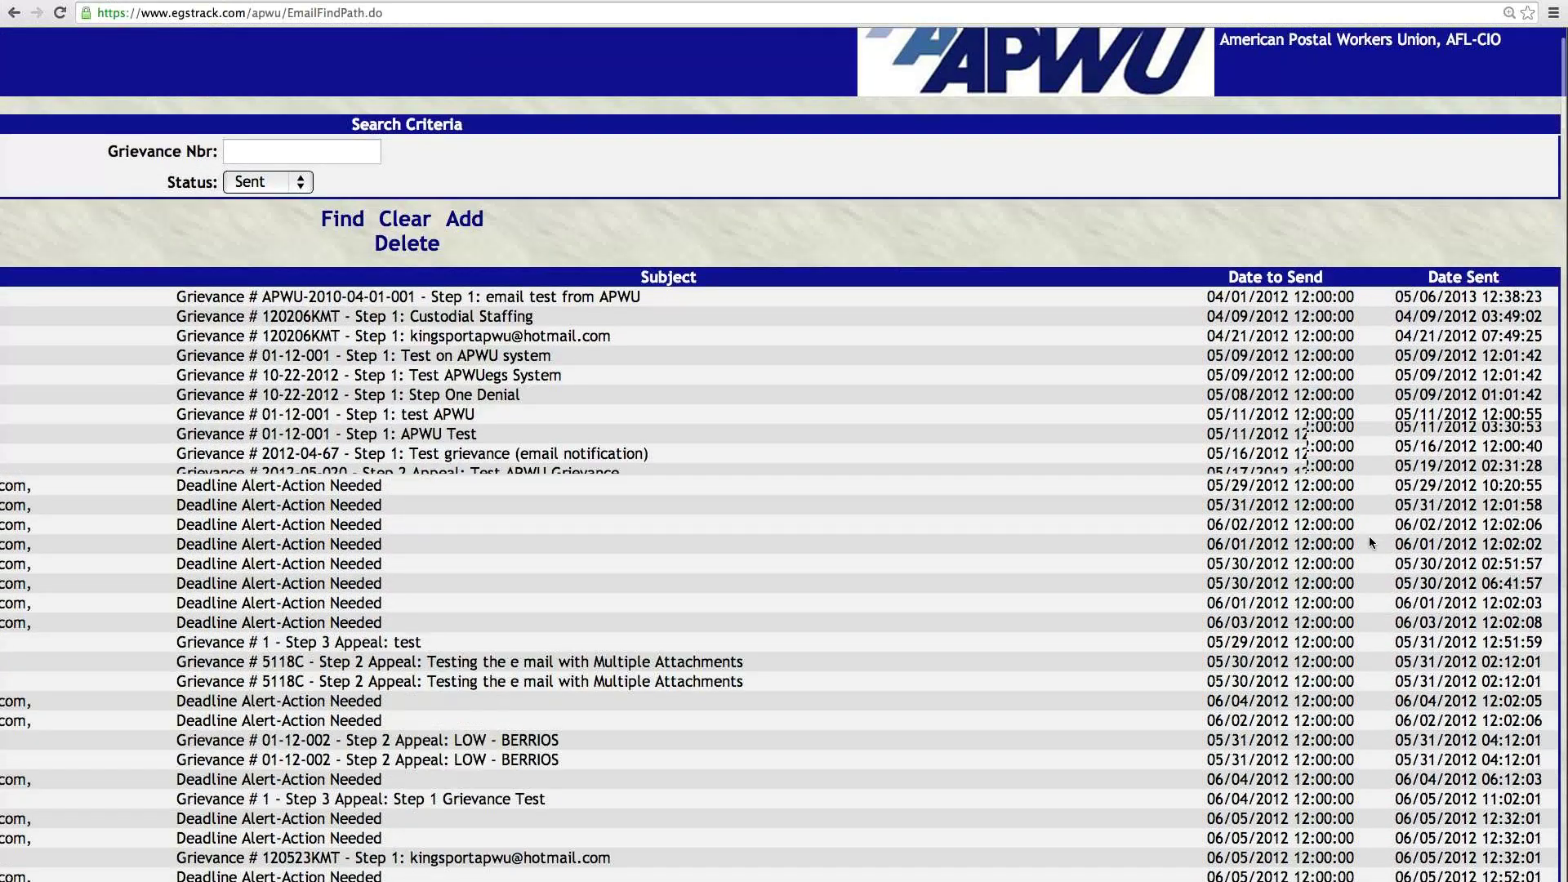
scroll(1370, 538, "left", 20)
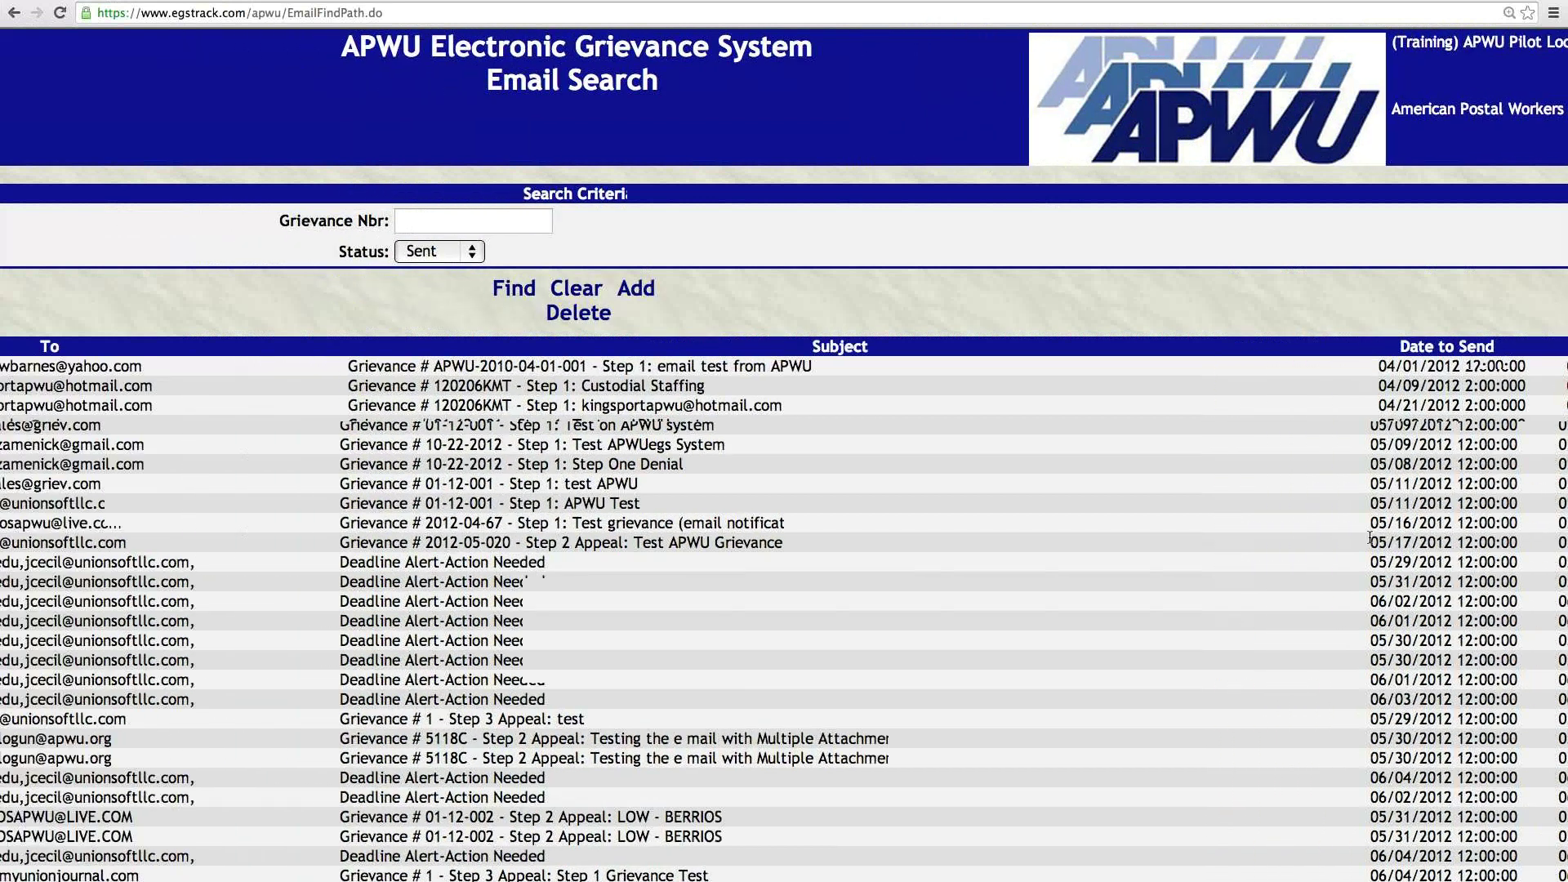
scroll(1370, 539, "left", 2)
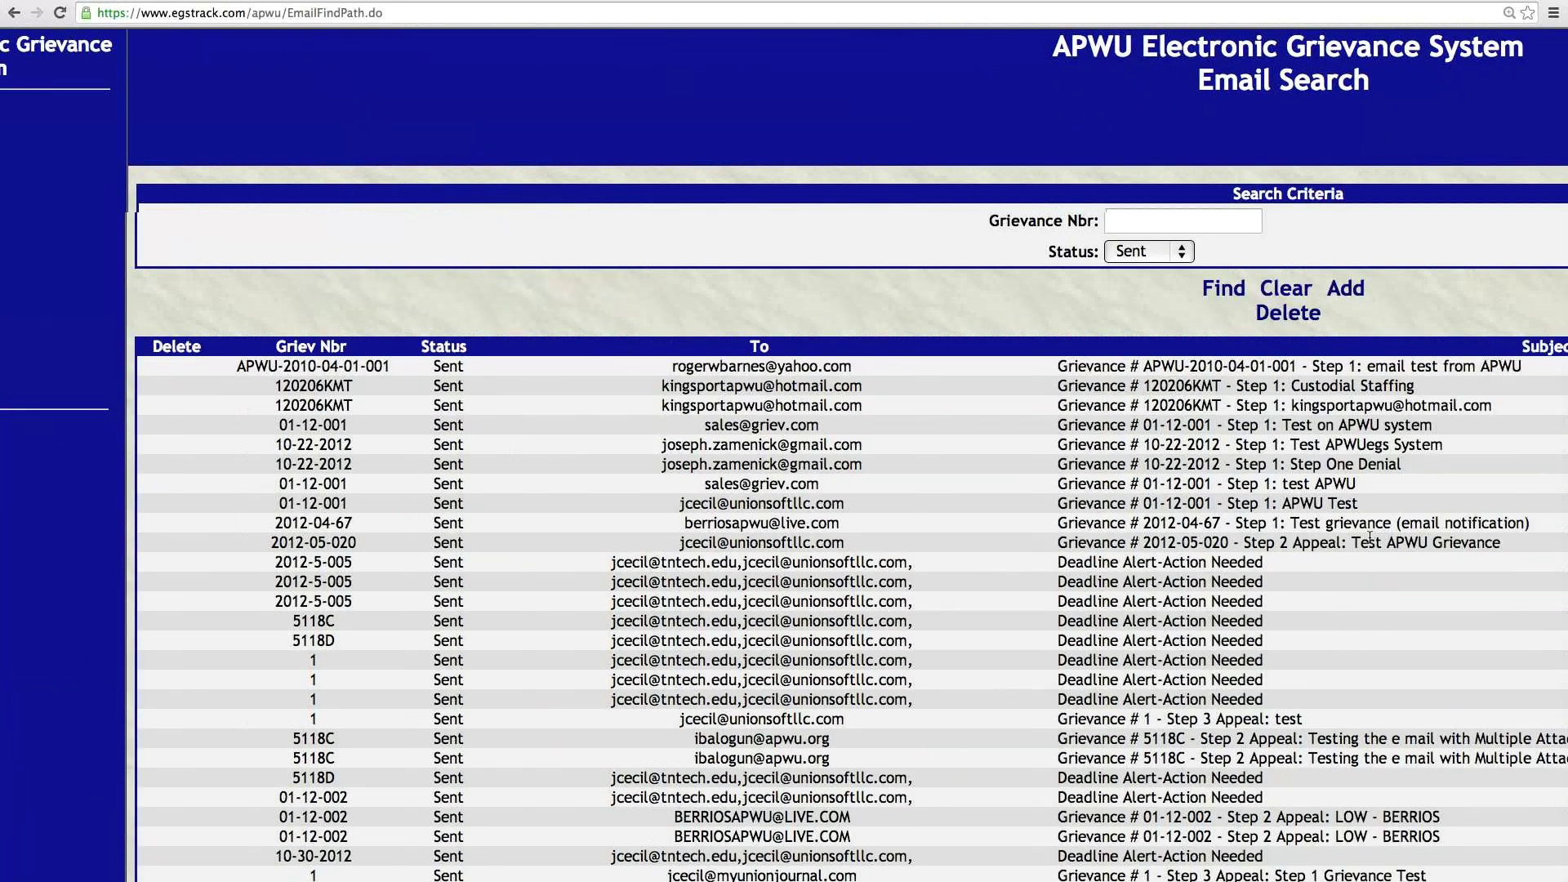
scroll(1370, 538, "left", 10)
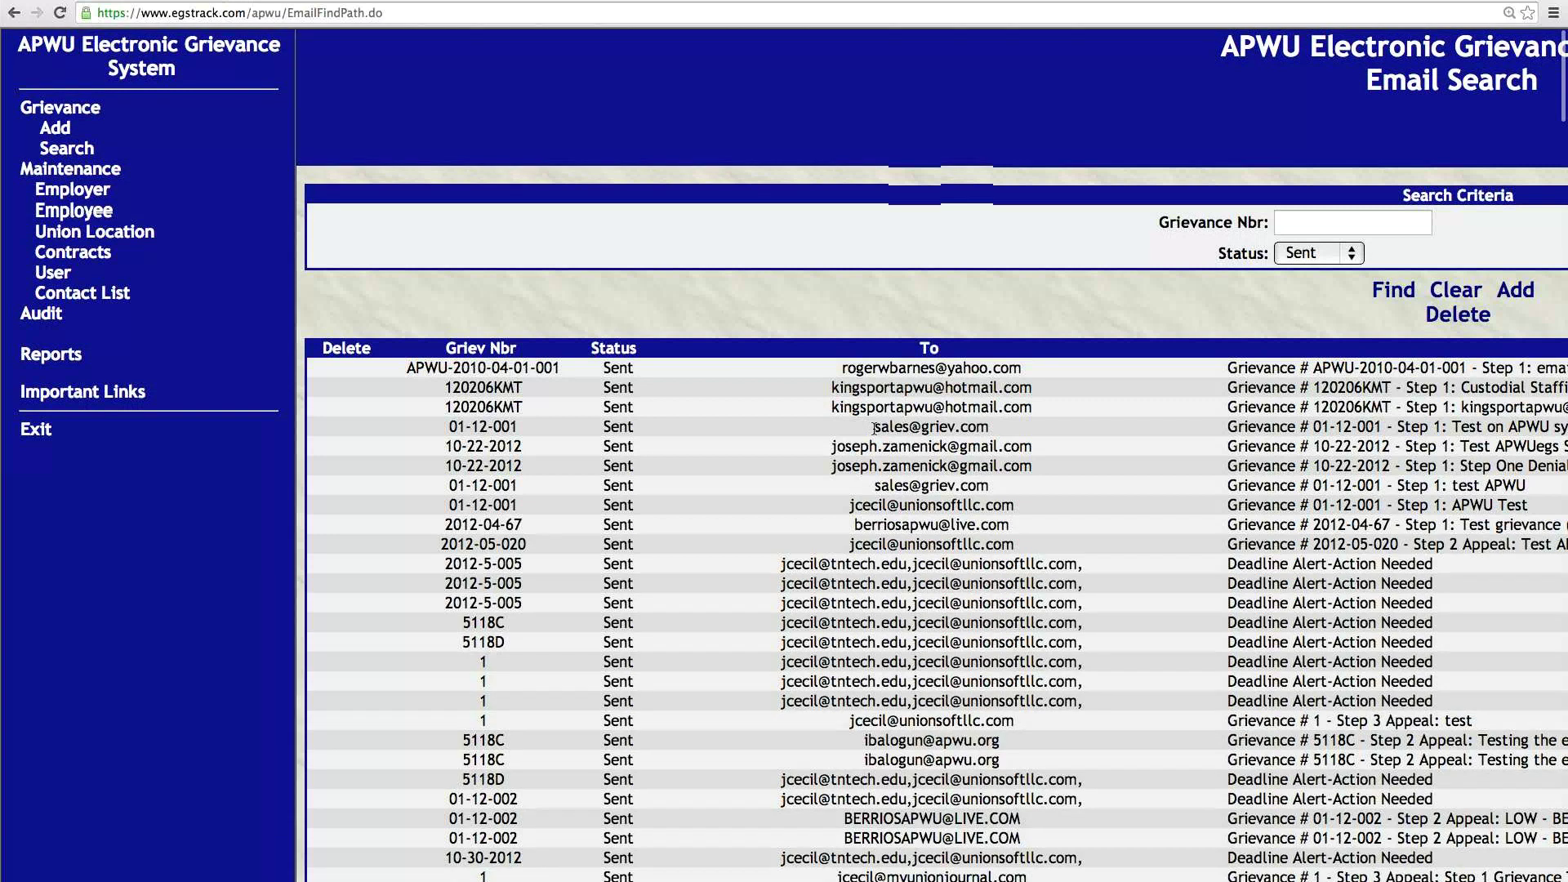
- Open the 'Email Moving Papers Documents Viewed' report from the Reports menu
mouse_move(50, 367)
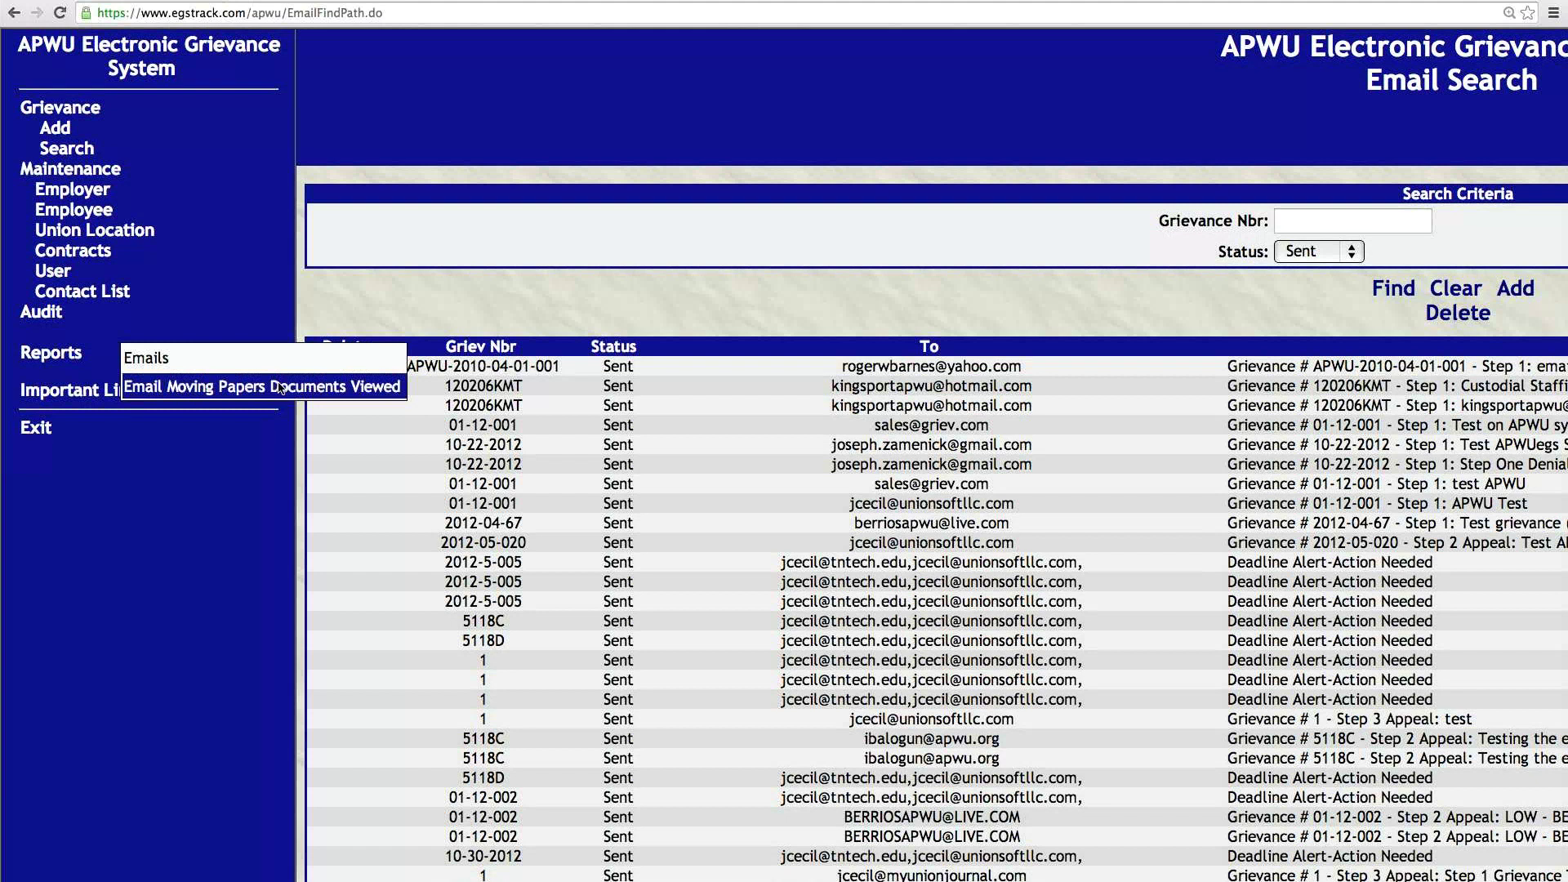
left_click(281, 387)
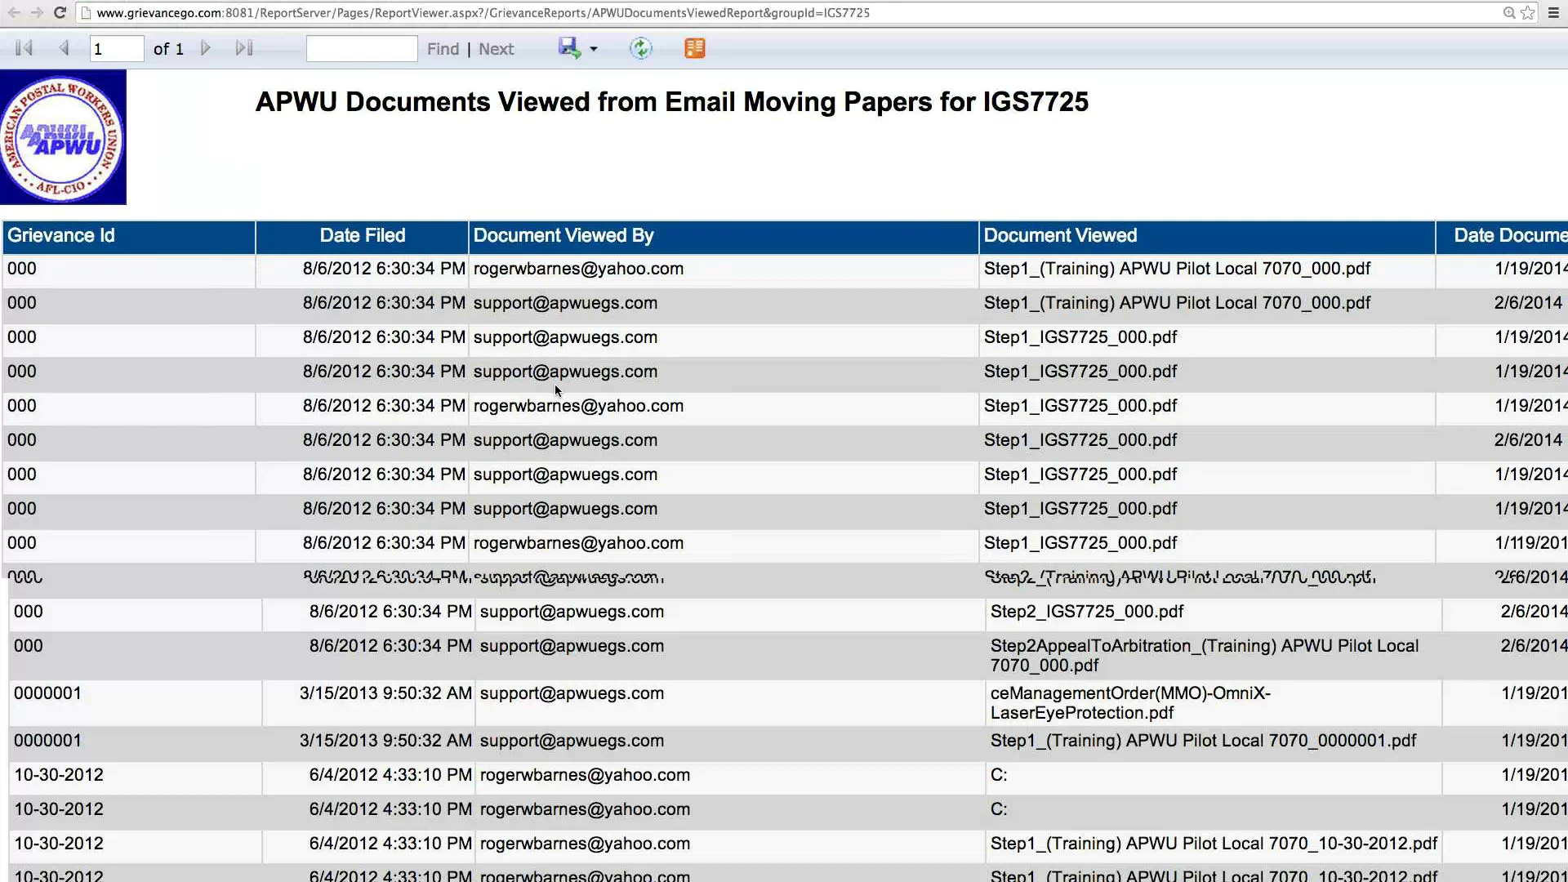
- Browse the IGS7725 documents-viewed report and highlight the first row's document name
scroll(555, 390, "right", 2)
scroll(556, 390, "left", 1)
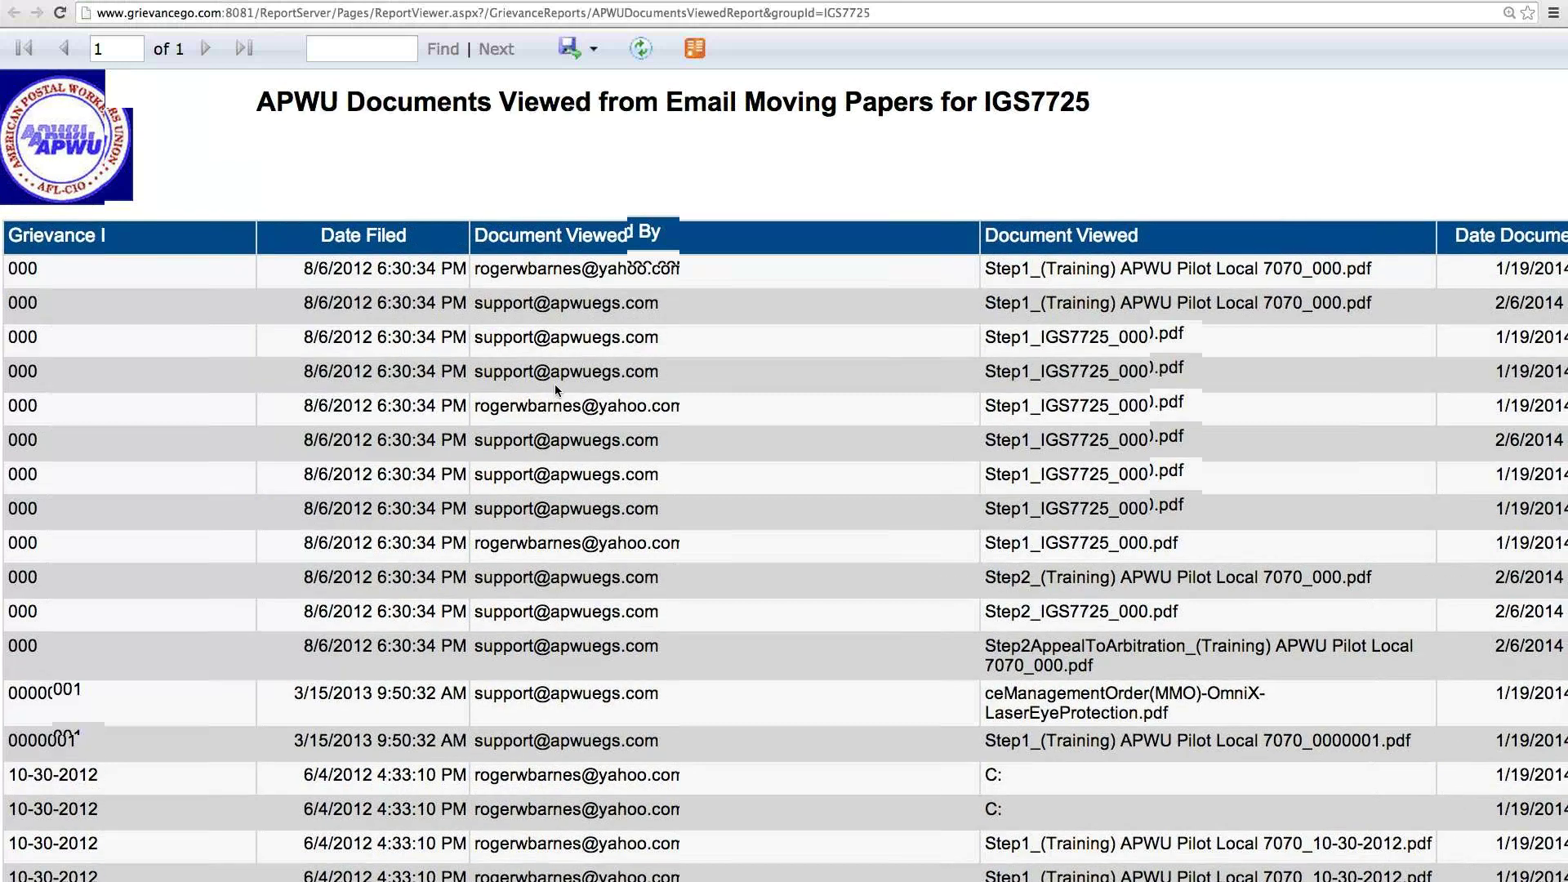
scroll(555, 391, "right", 1)
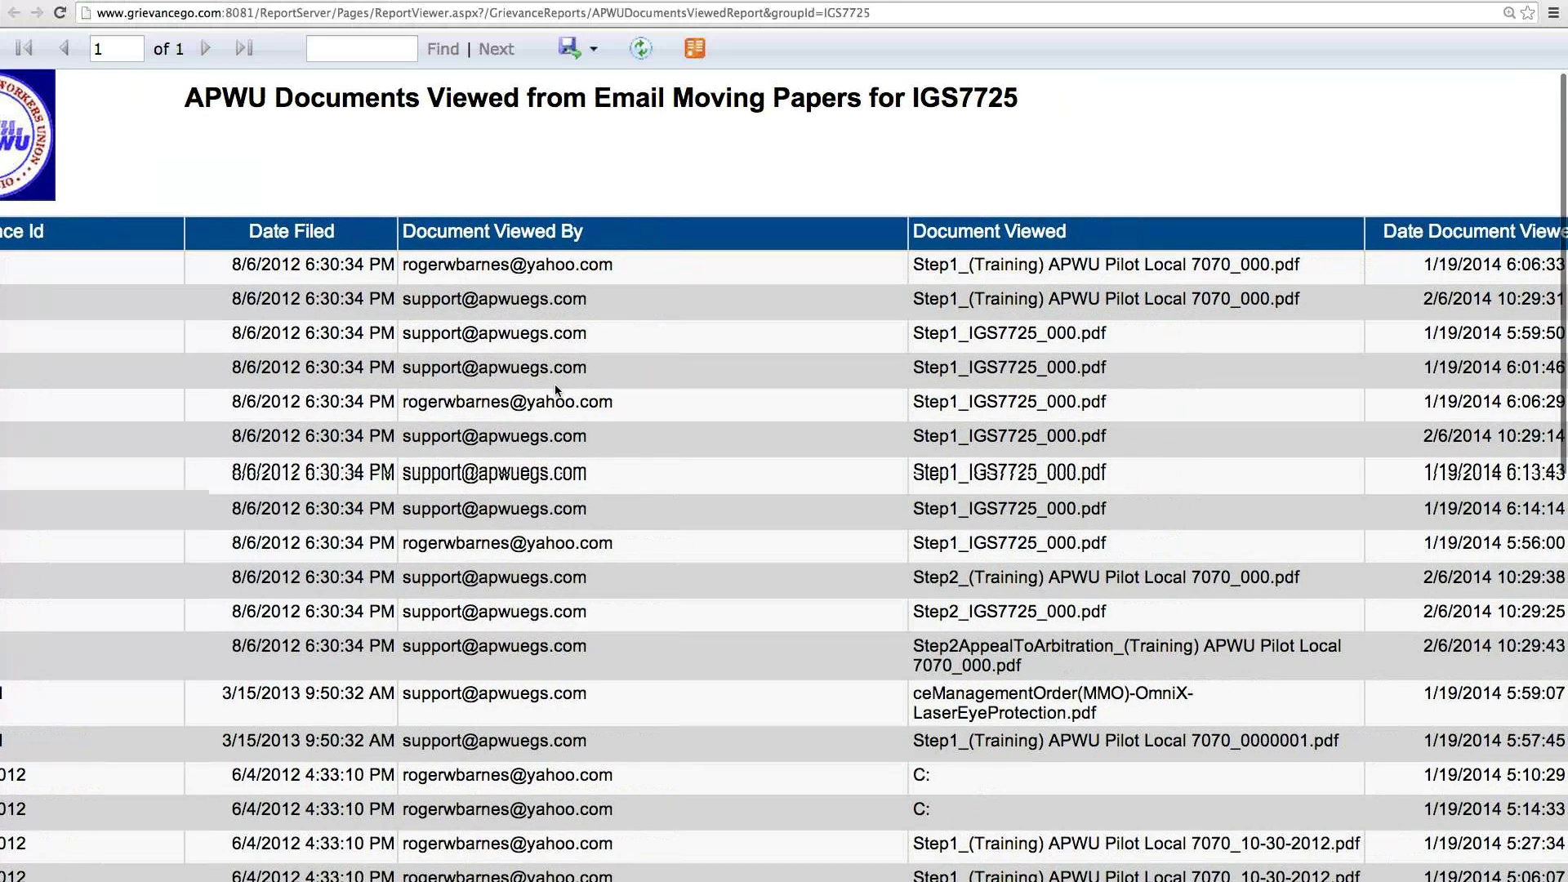
scroll(555, 391, "down", 2)
scroll(556, 385, "right", 1)
scroll(556, 385, "up", 2)
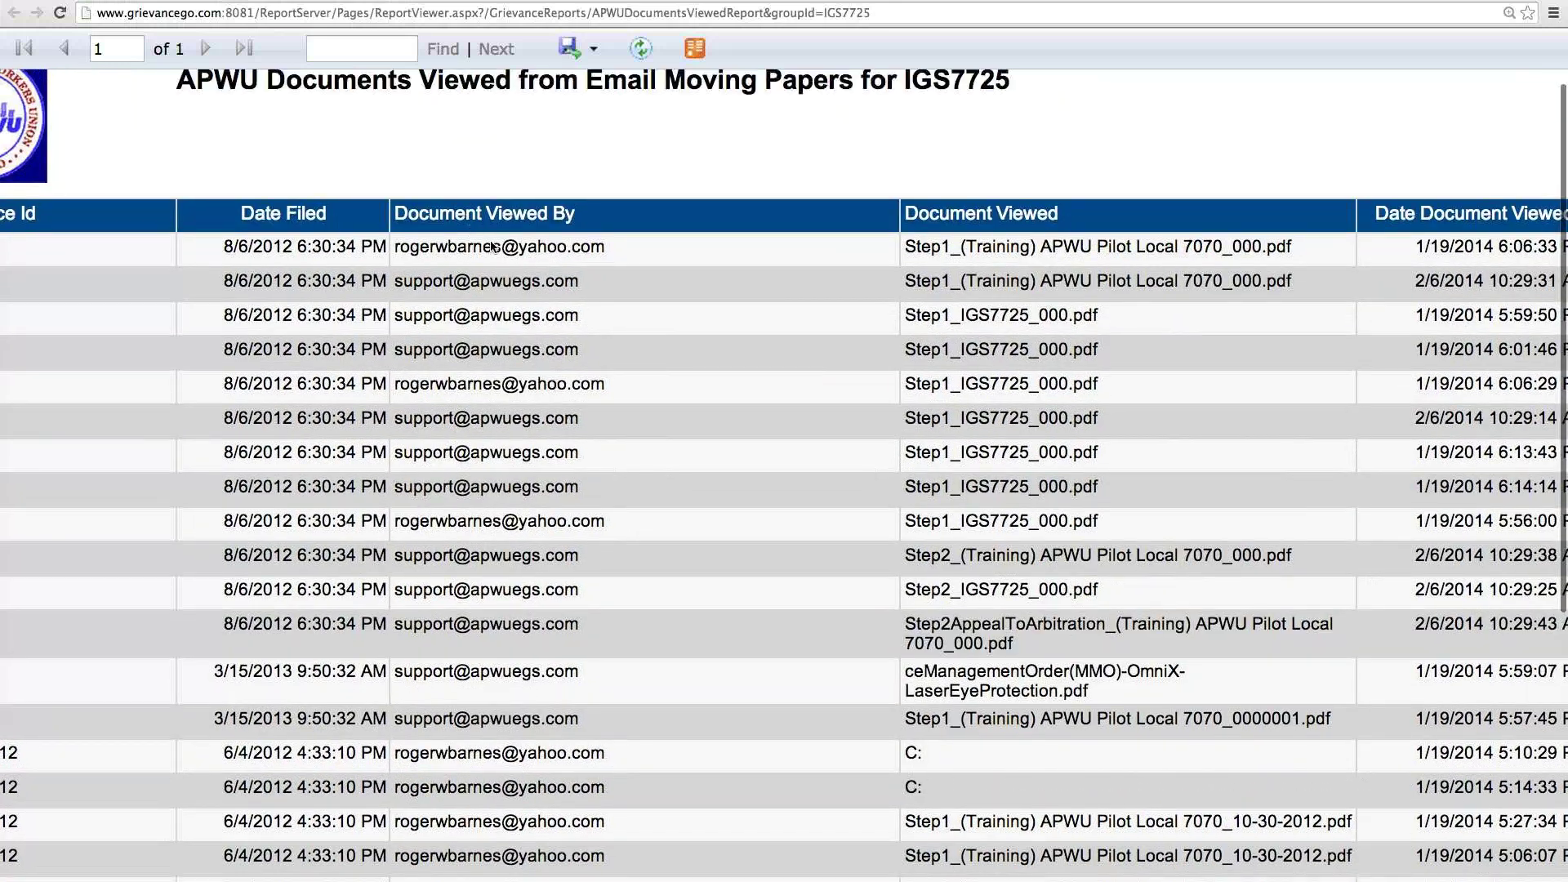
scroll(462, 377, "down", 10)
scroll(462, 377, "left", 1)
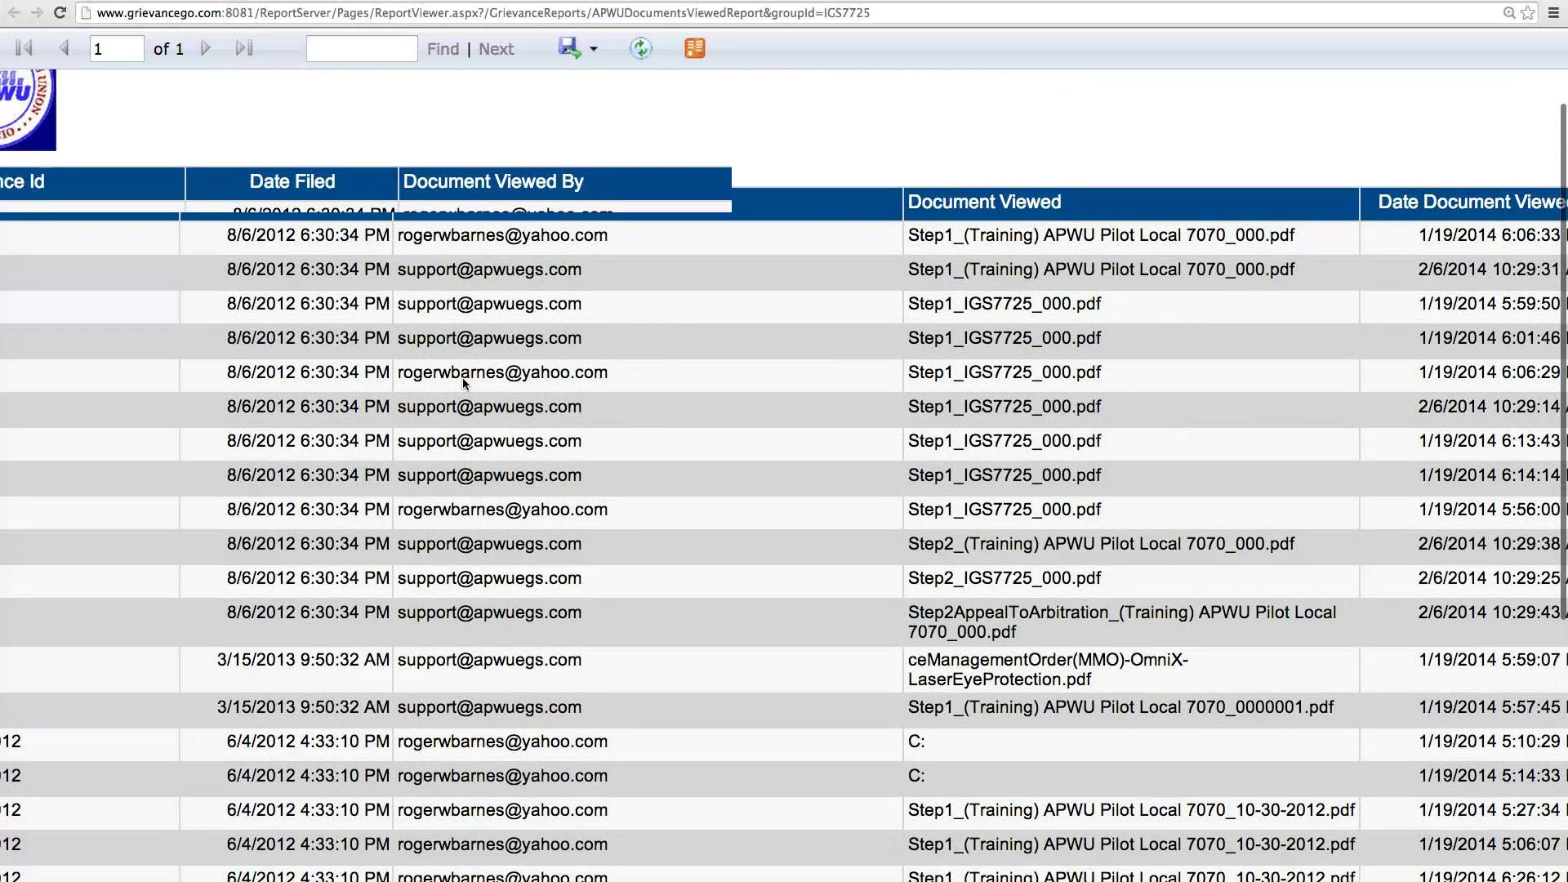
scroll(462, 377, "up", 10)
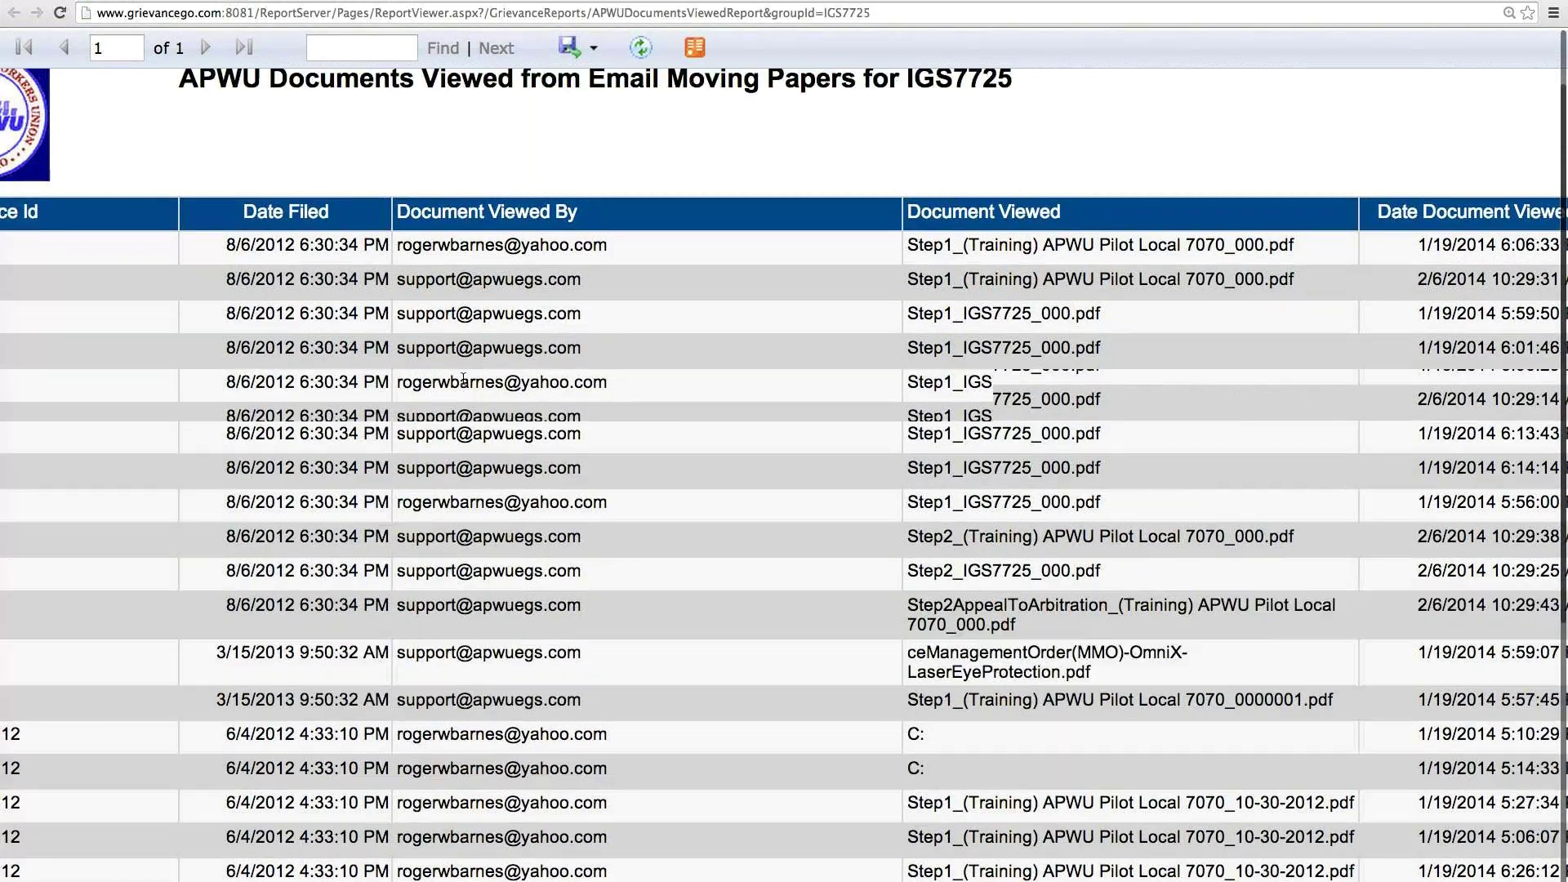
scroll(463, 377, "right", 1)
scroll(446, 264, "left", 2)
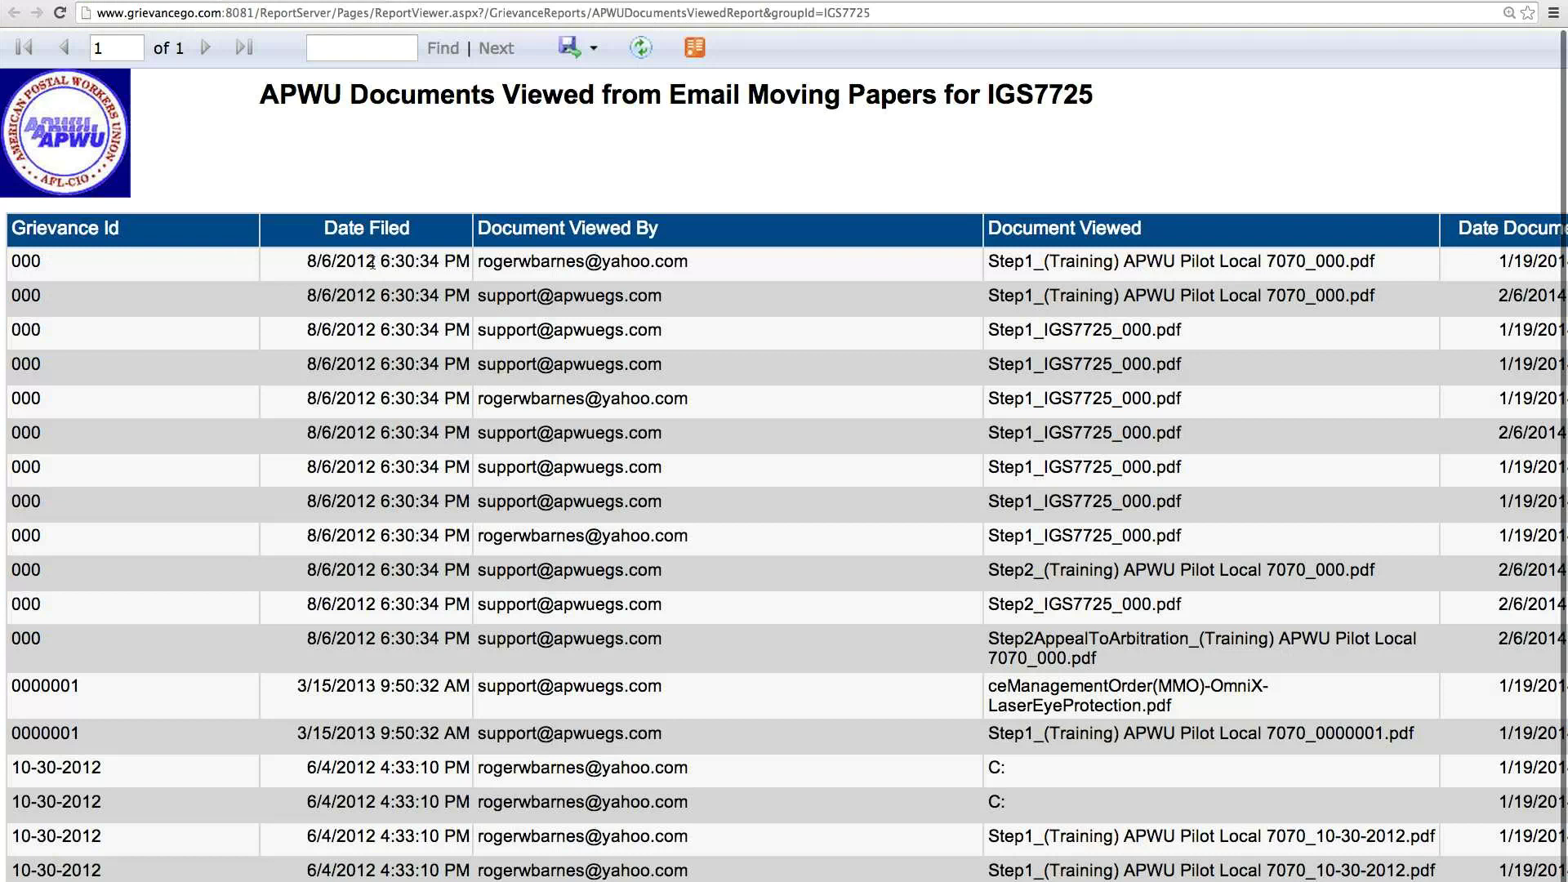
scroll(336, 262, "right", 4)
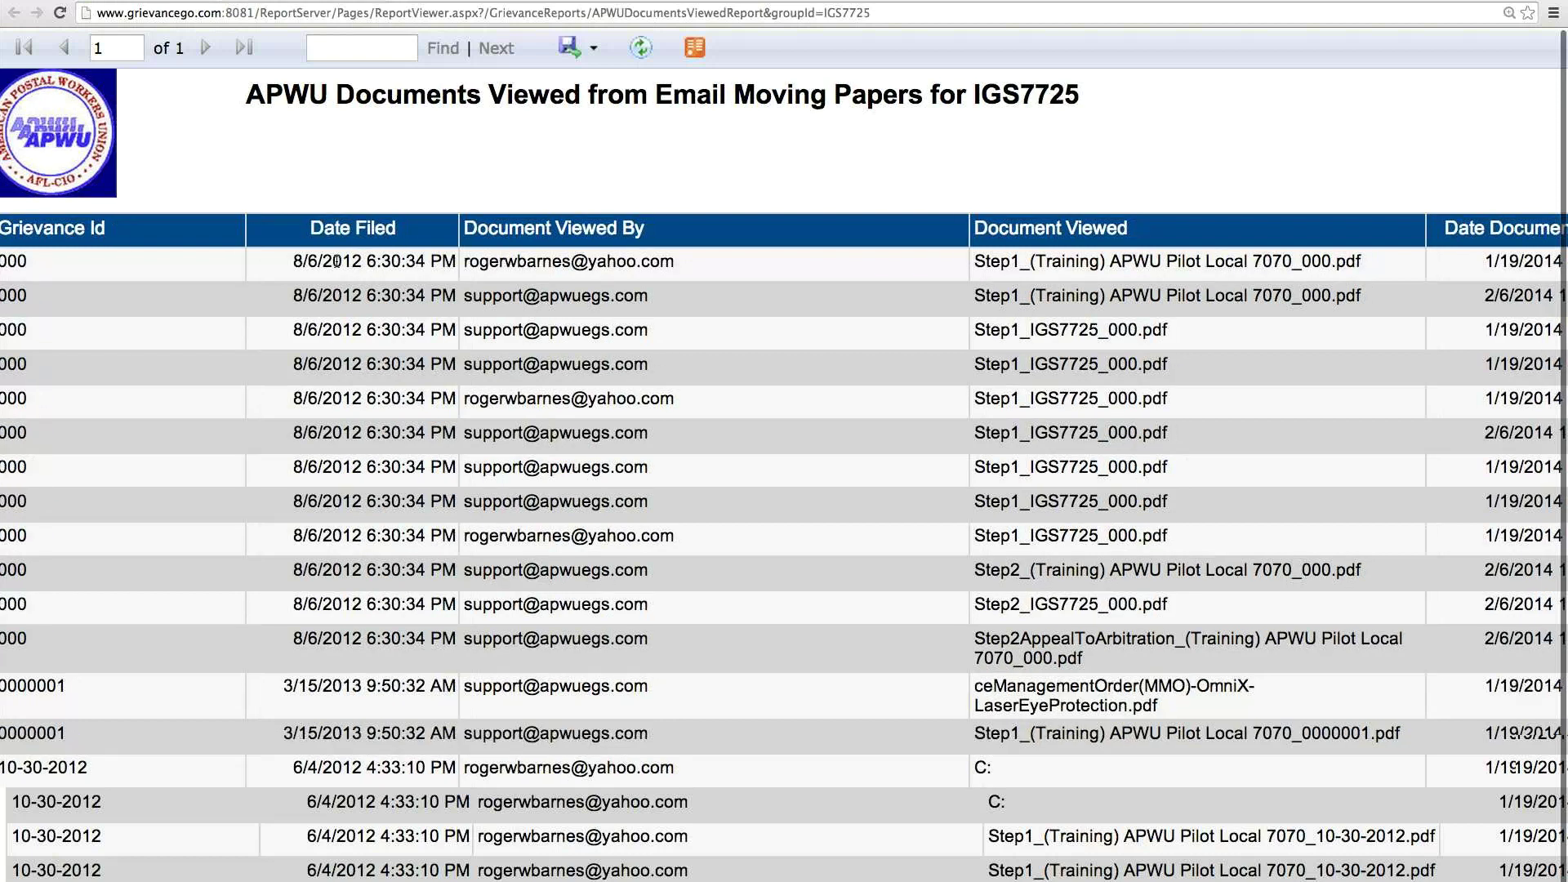
left_click_drag(839, 269, 1095, 273)
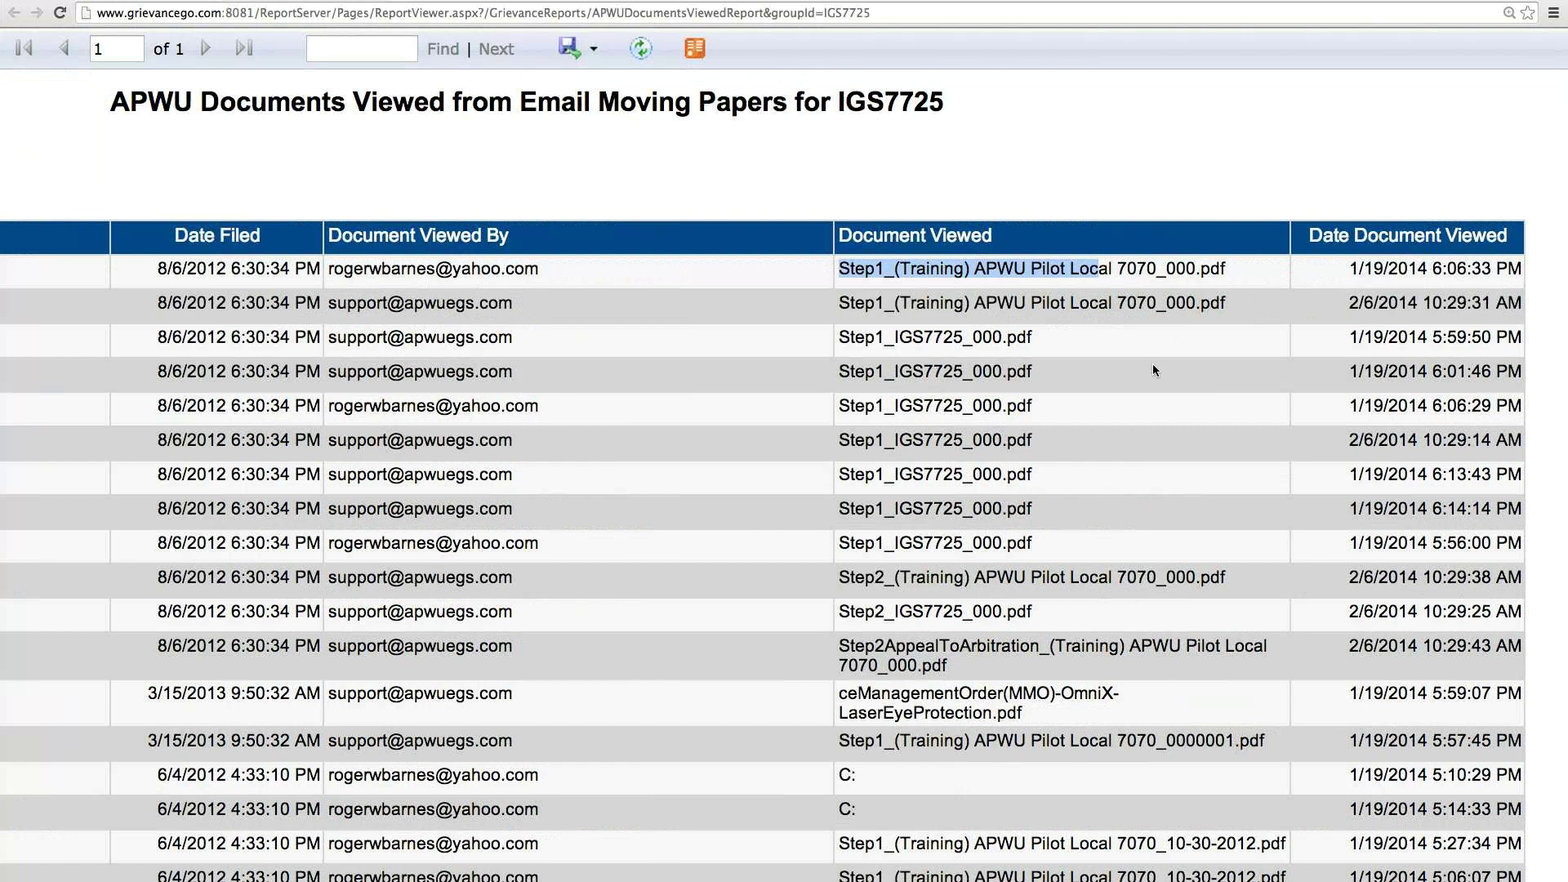
- Return to the report's top and show the PDF, Excel and Word export choices
scroll(1130, 485, "down", 1)
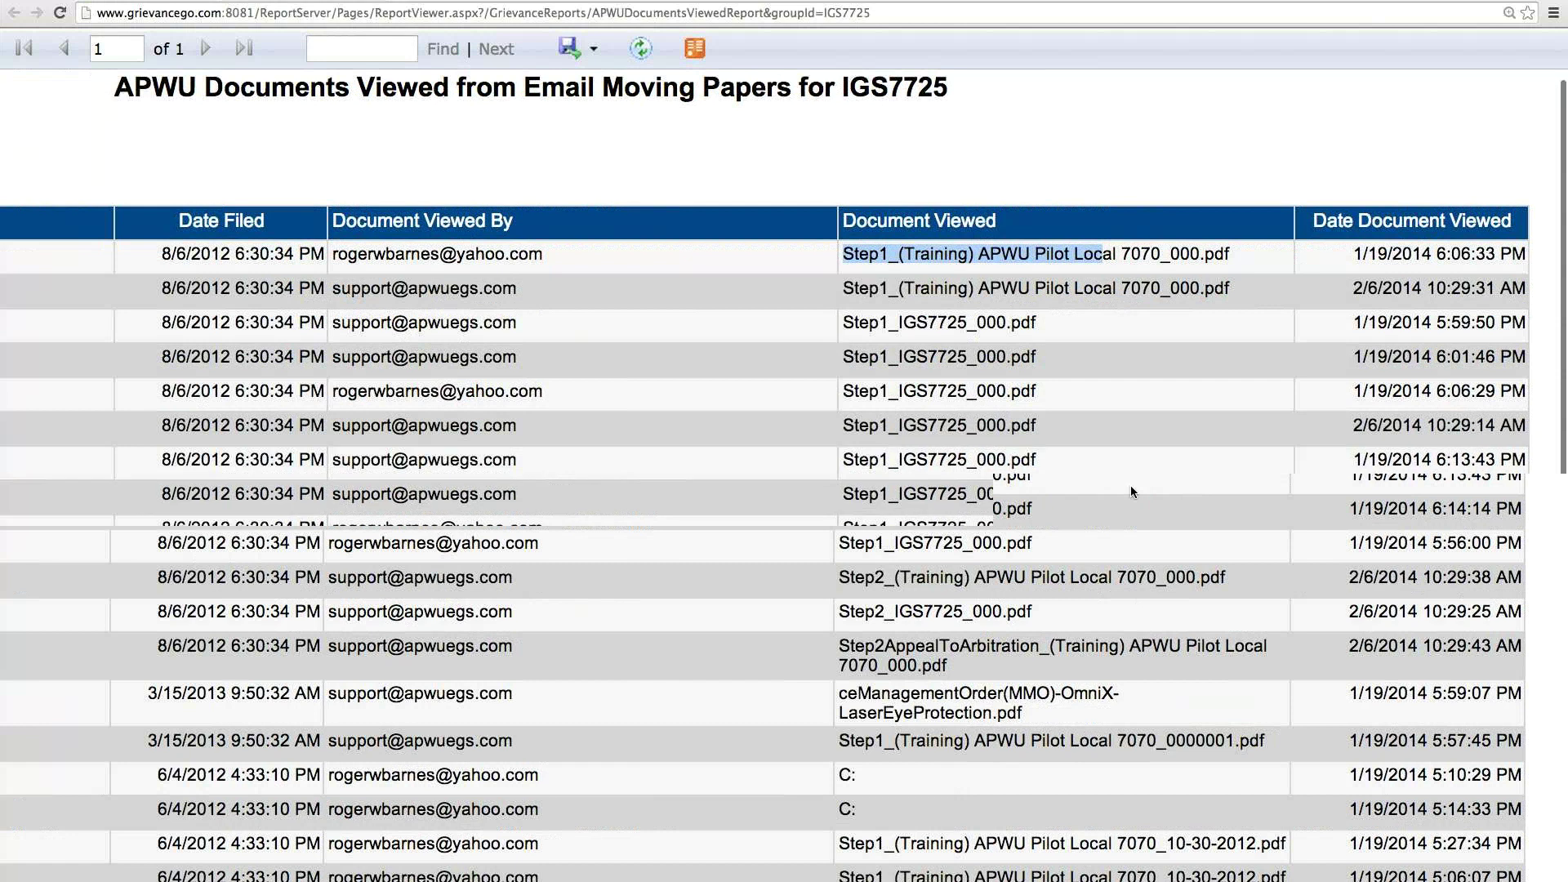
scroll(1130, 485, "down", 5)
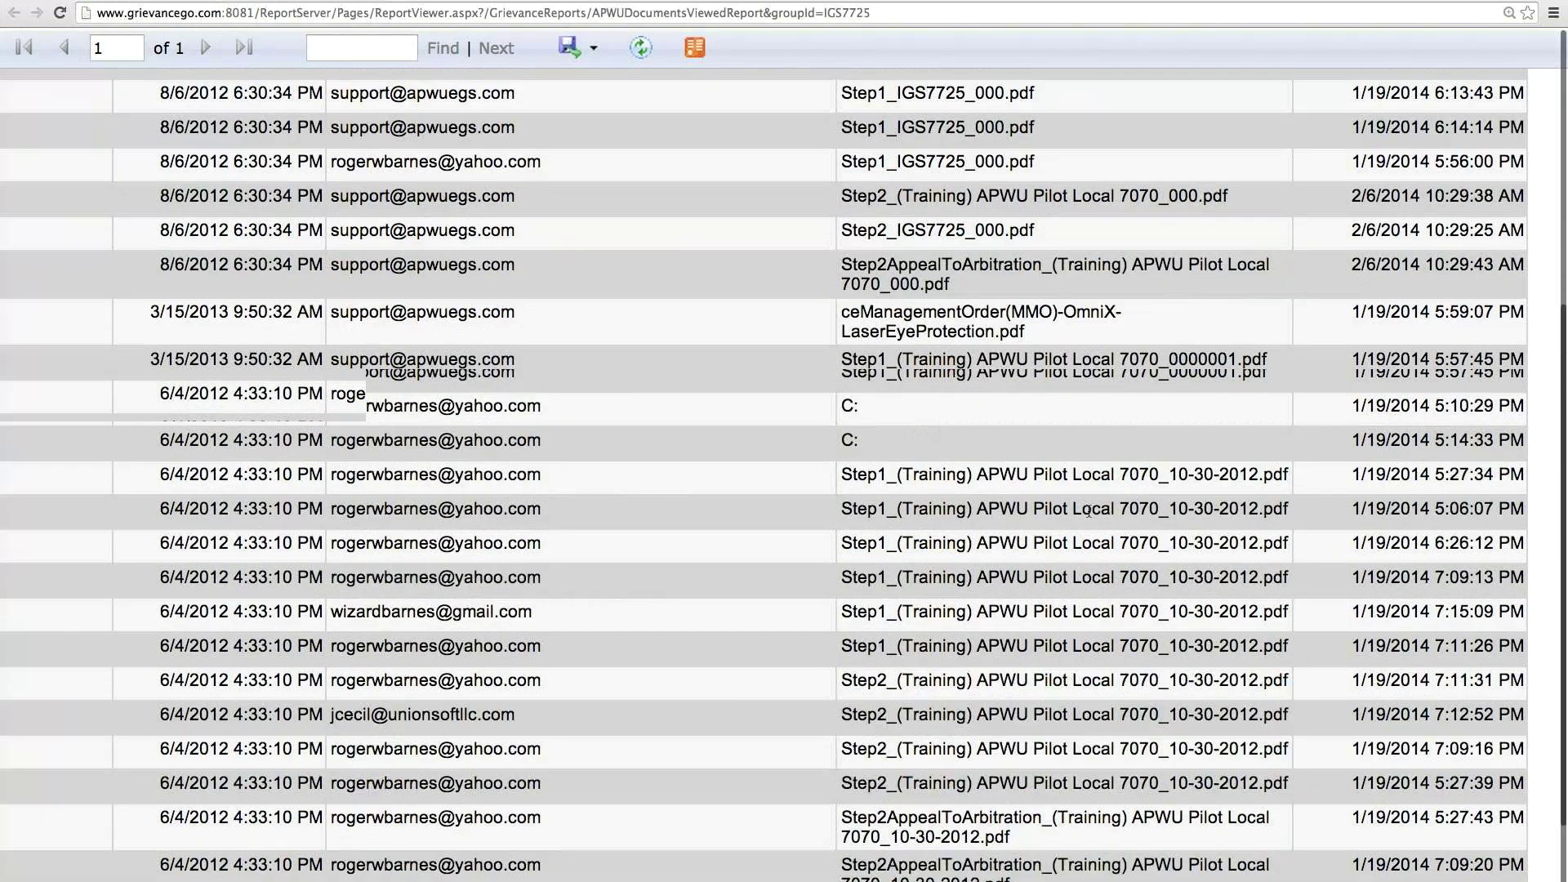
scroll(1133, 491, "down", 3)
scroll(1090, 512, "up", 4)
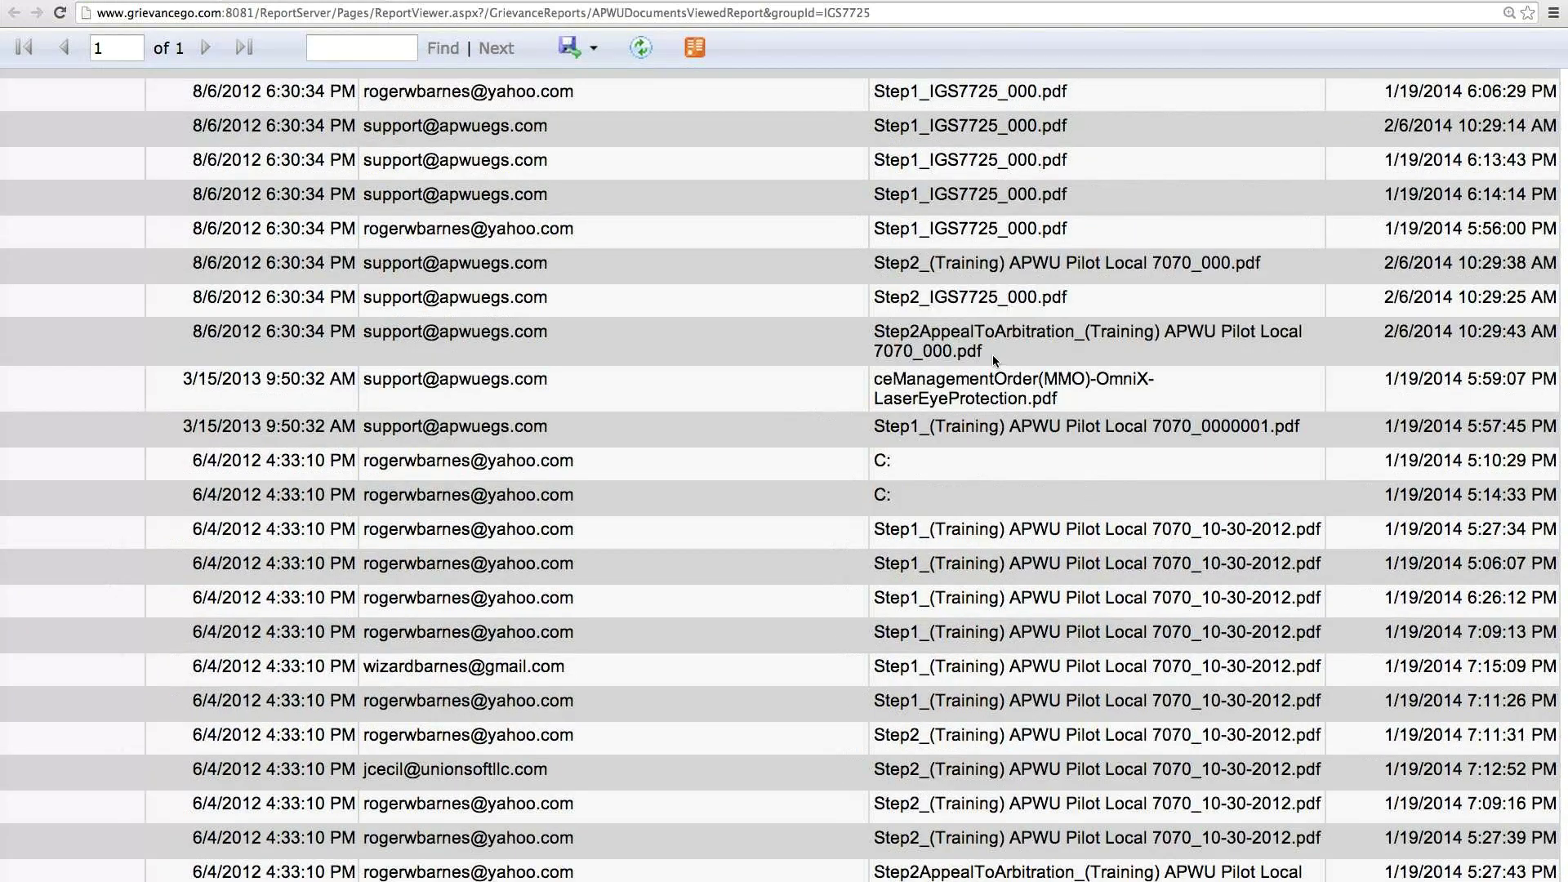
scroll(954, 344, "up", 1)
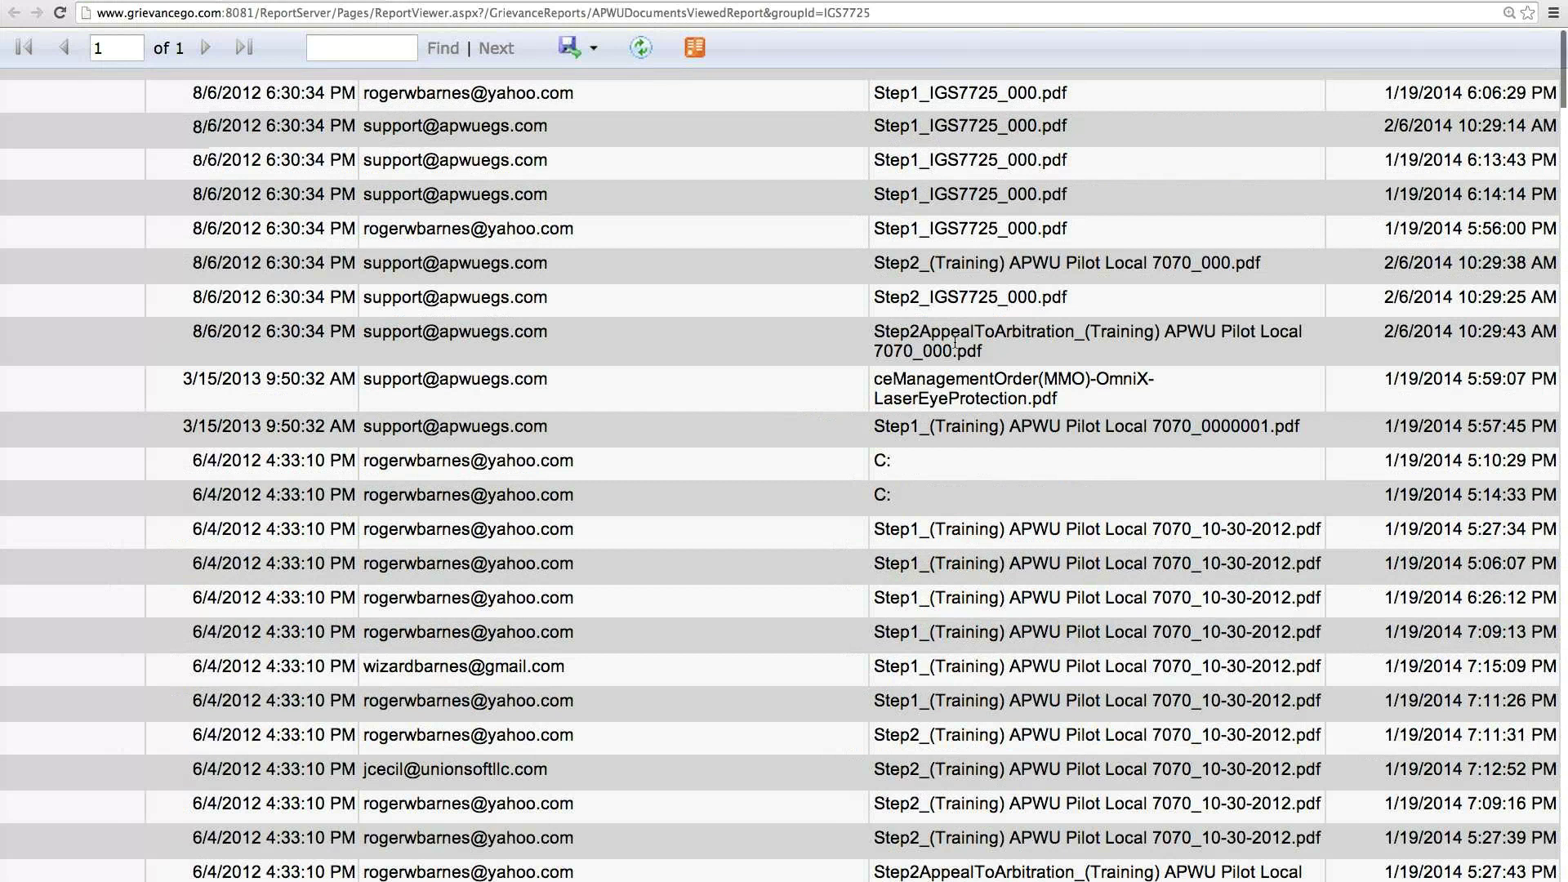
scroll(955, 343, "up", 3)
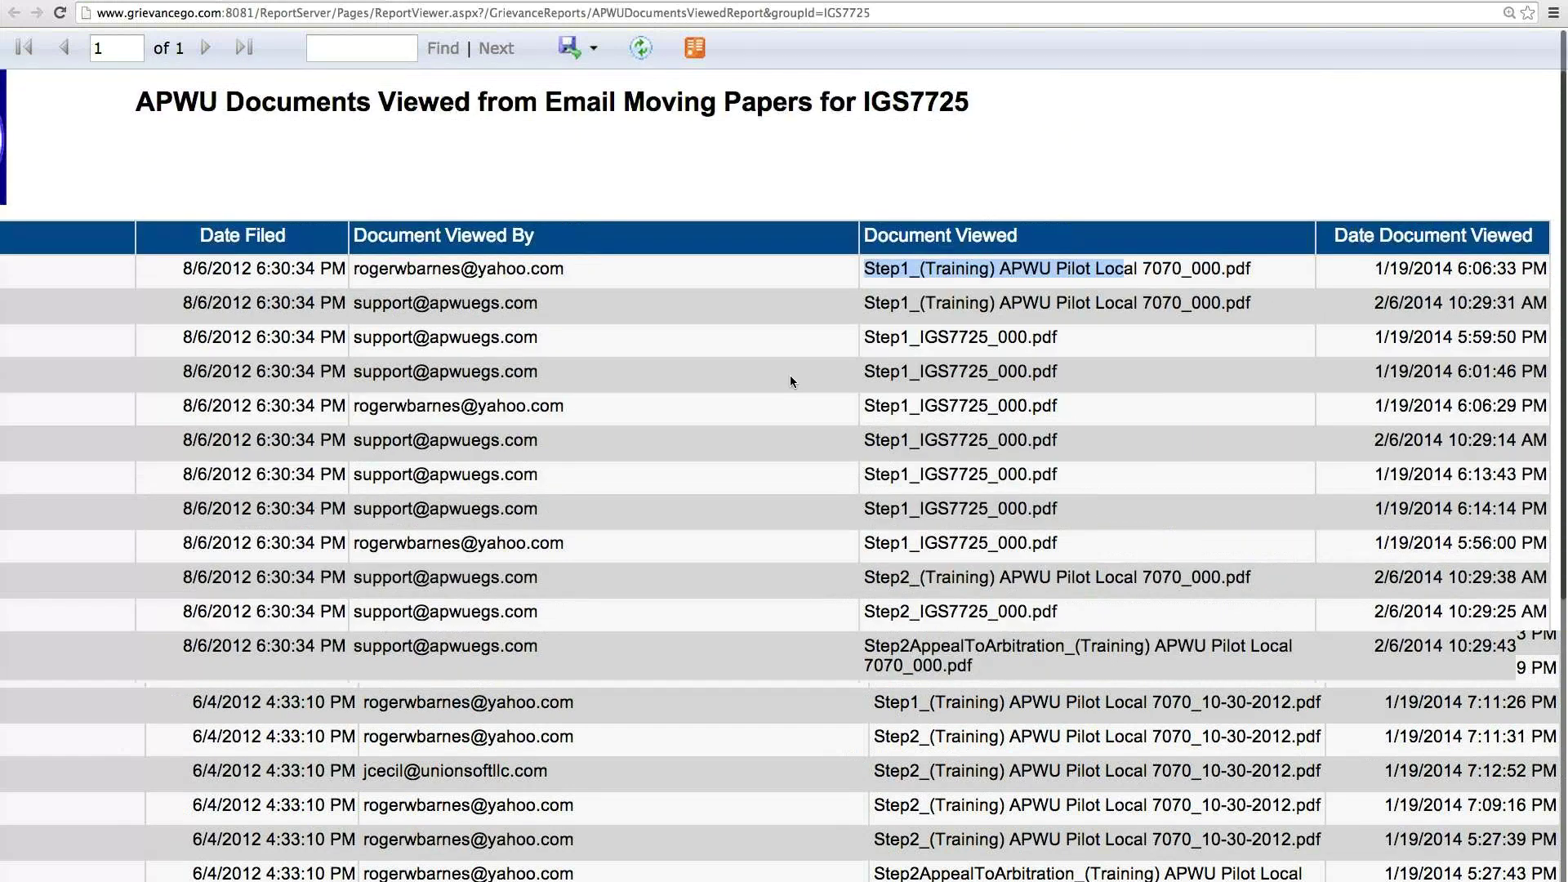
left_click(595, 49)
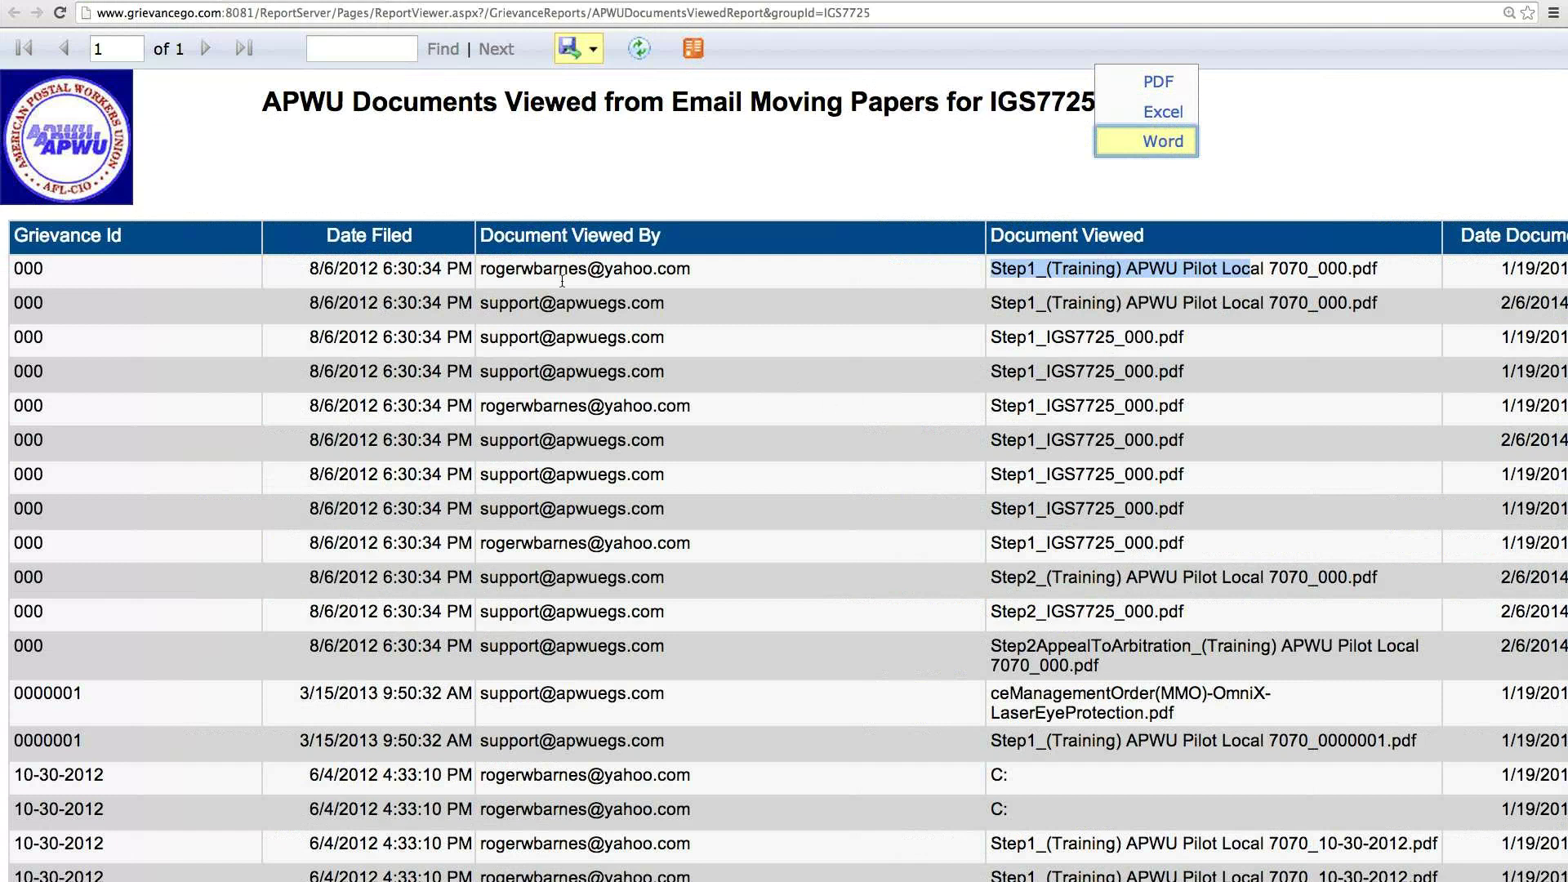
- Close the PDF/Excel/Word export dropdown, leaving the documents-viewed report displayed
scroll(547, 315, "left", 1)
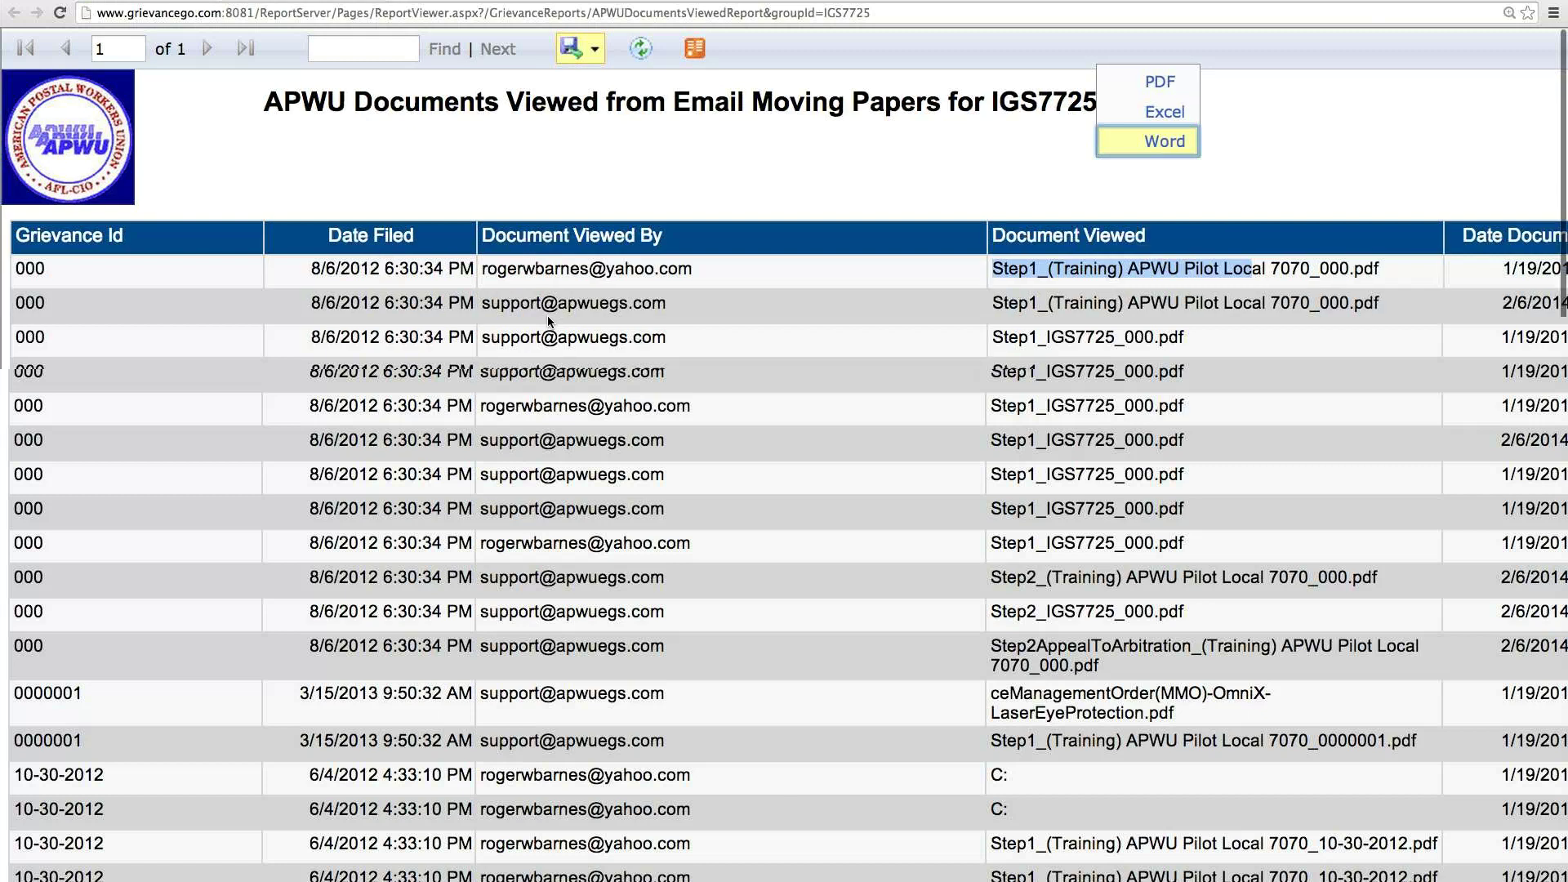
scroll(549, 321, "right", 1)
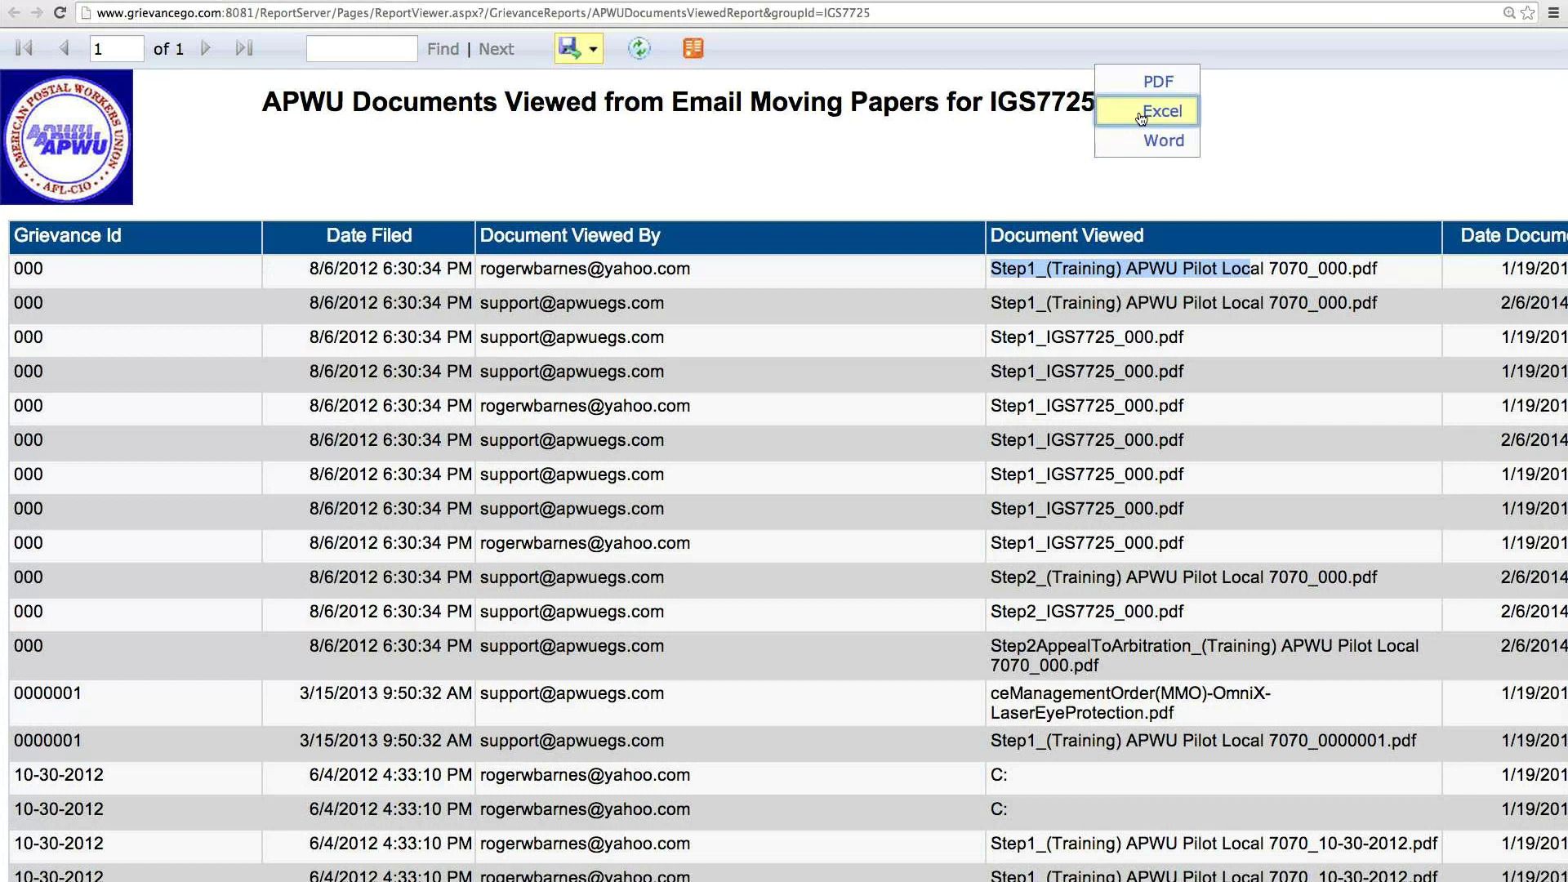
left_click(340, 29)
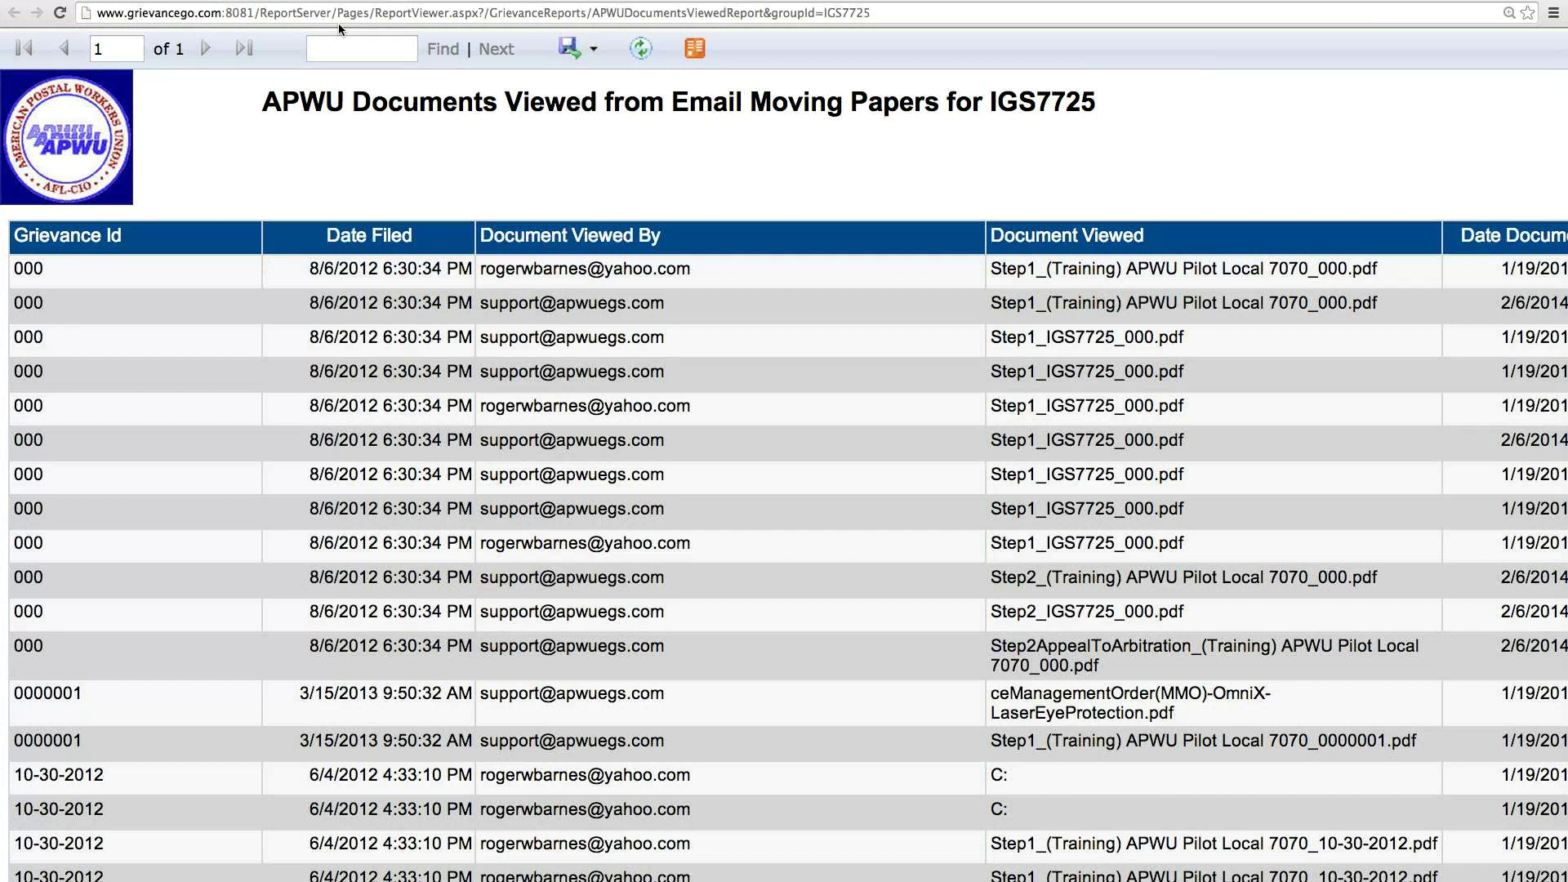
- Return to Email Search and open the Contact List page under Maintenance
key("super+w")
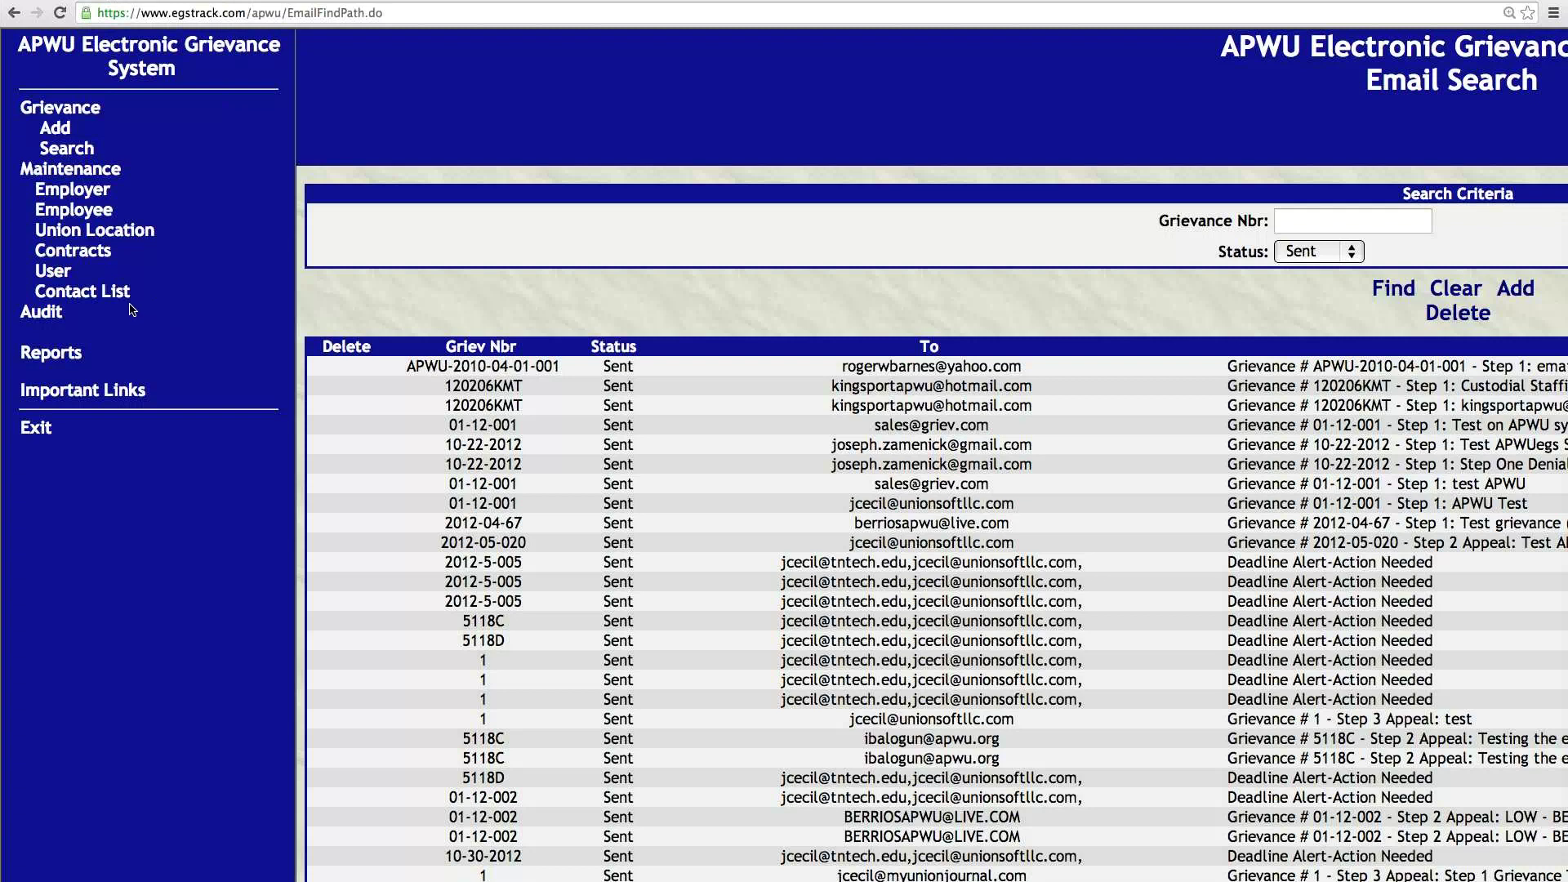
left_click(88, 297)
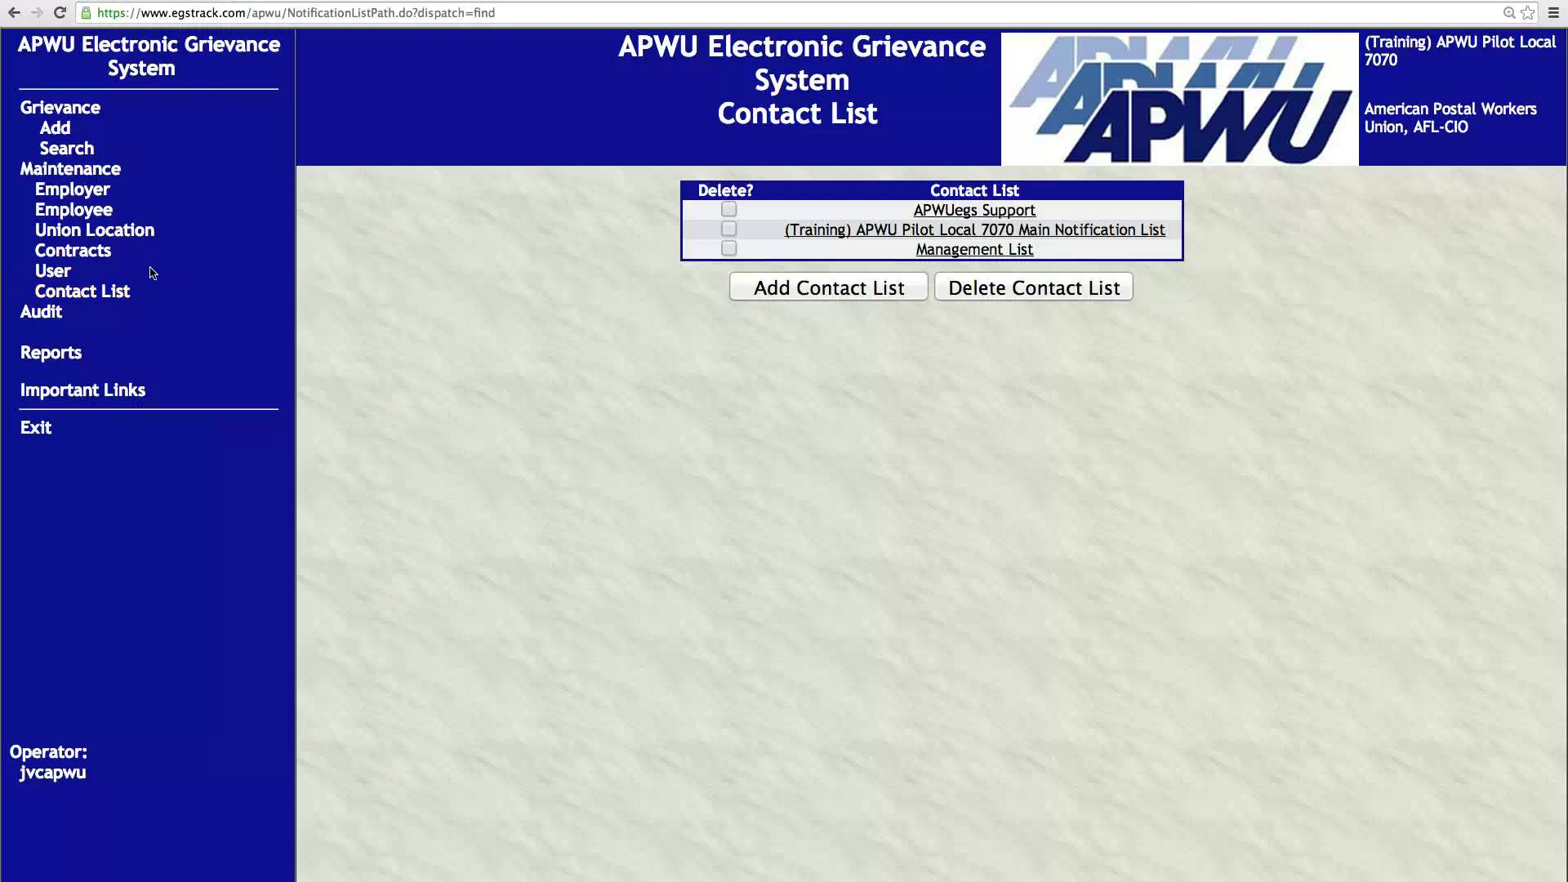
- Create a contact list named for the person, holding that person's e-mail address, and save it
left_click(834, 294)
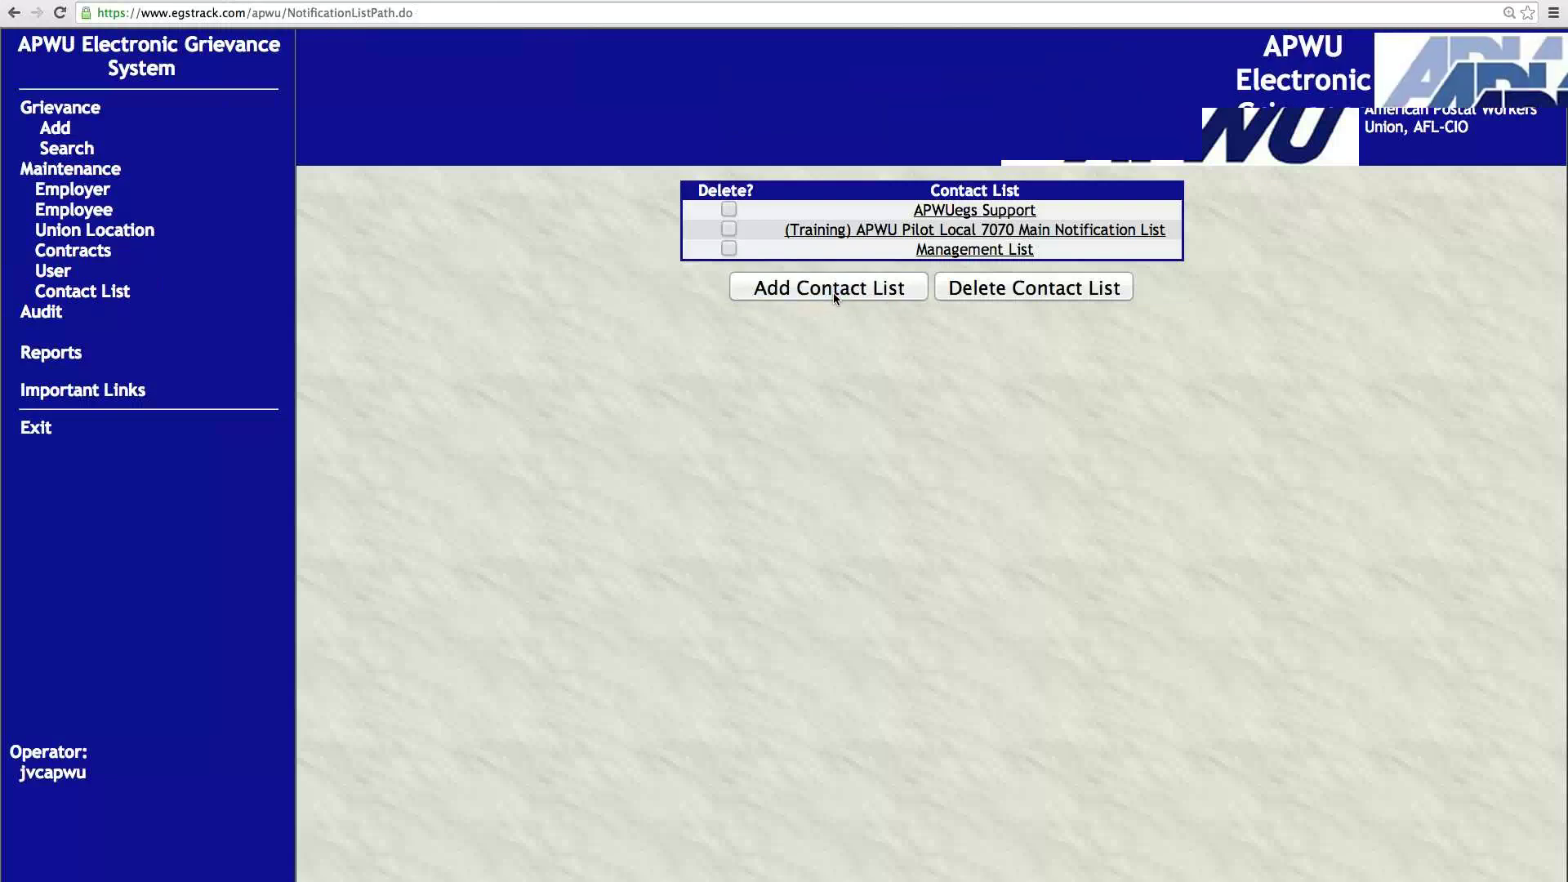
left_click(667, 283)
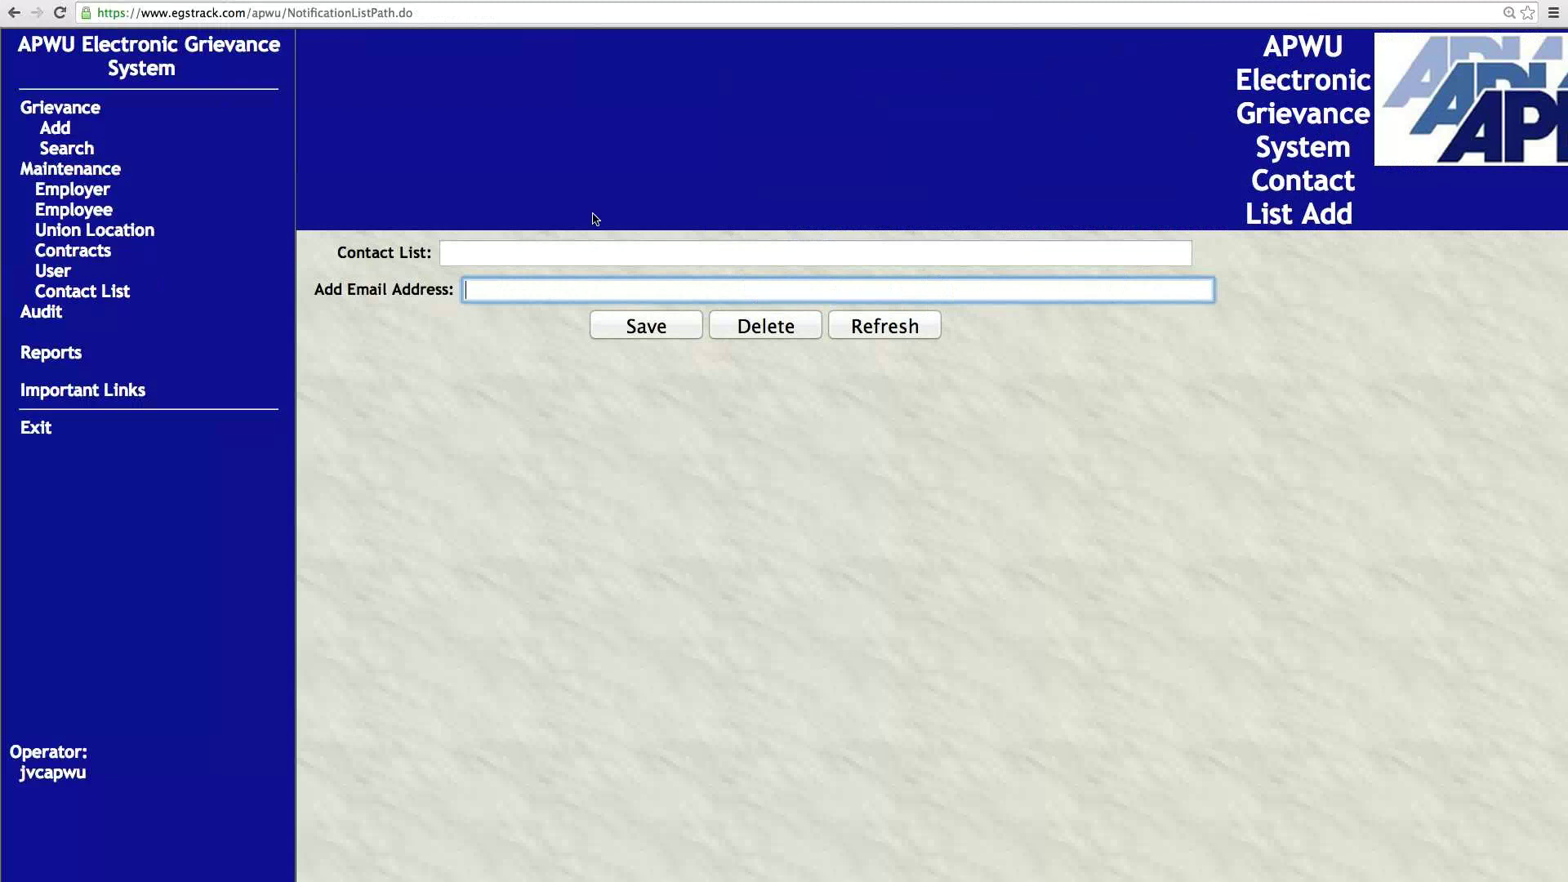
left_click(452, 254)
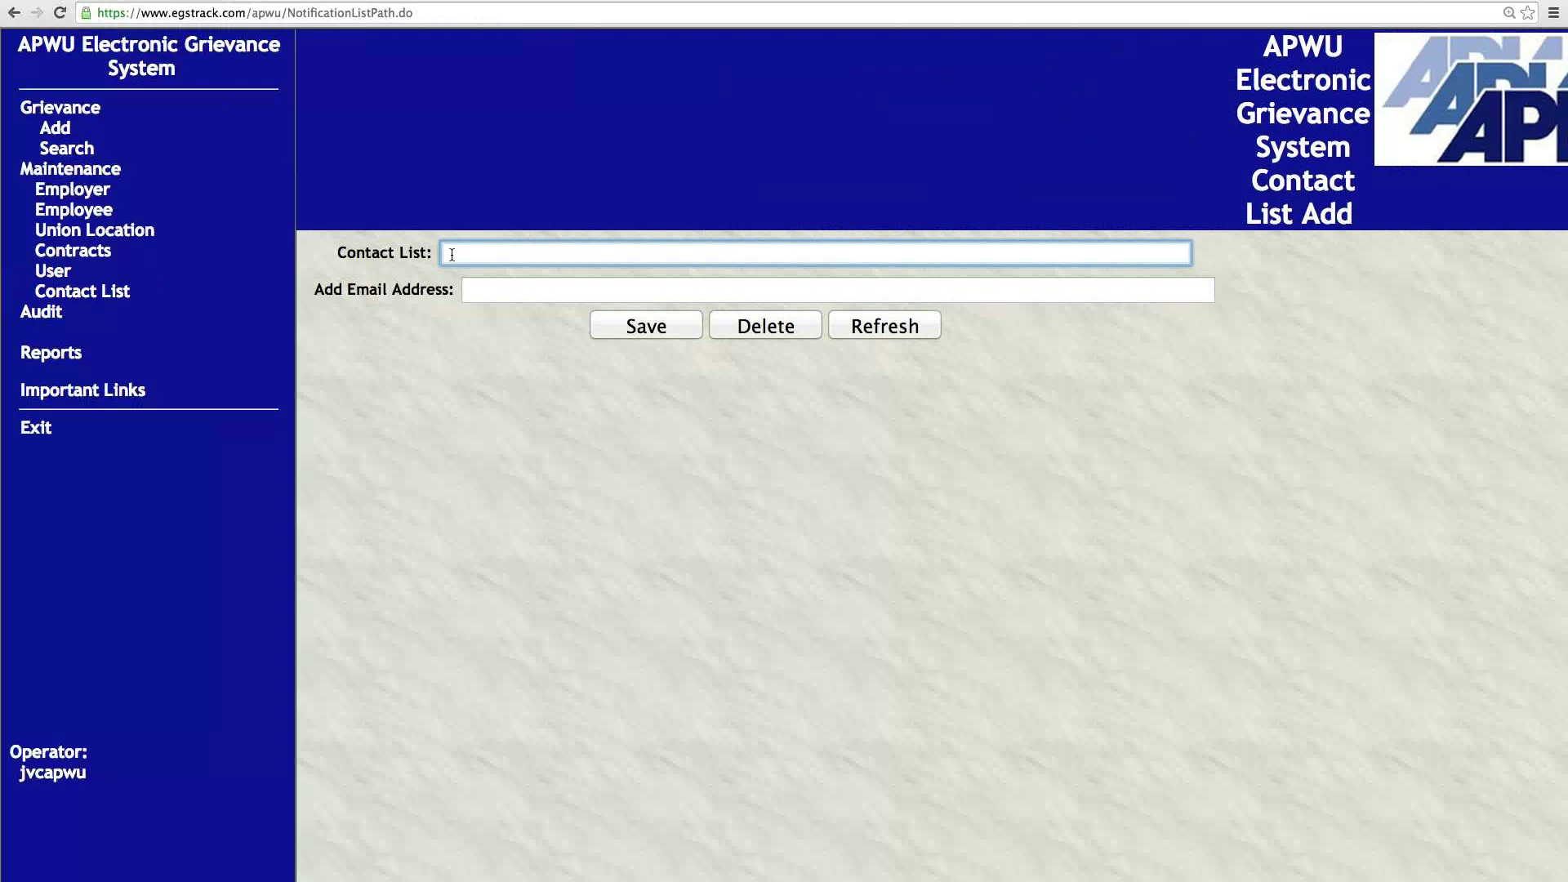
key("Tab")
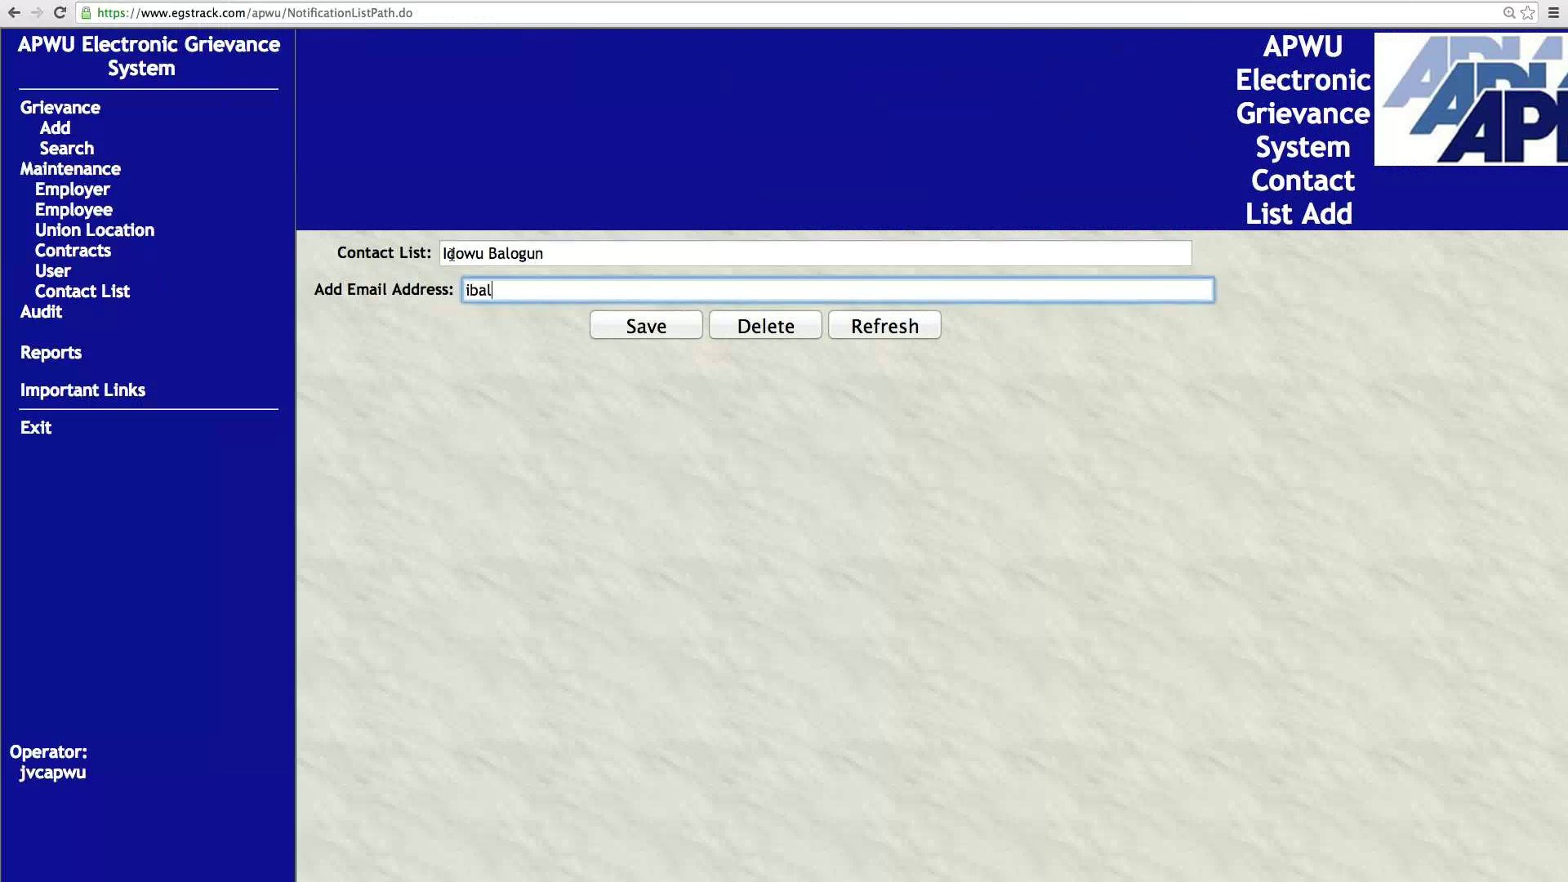
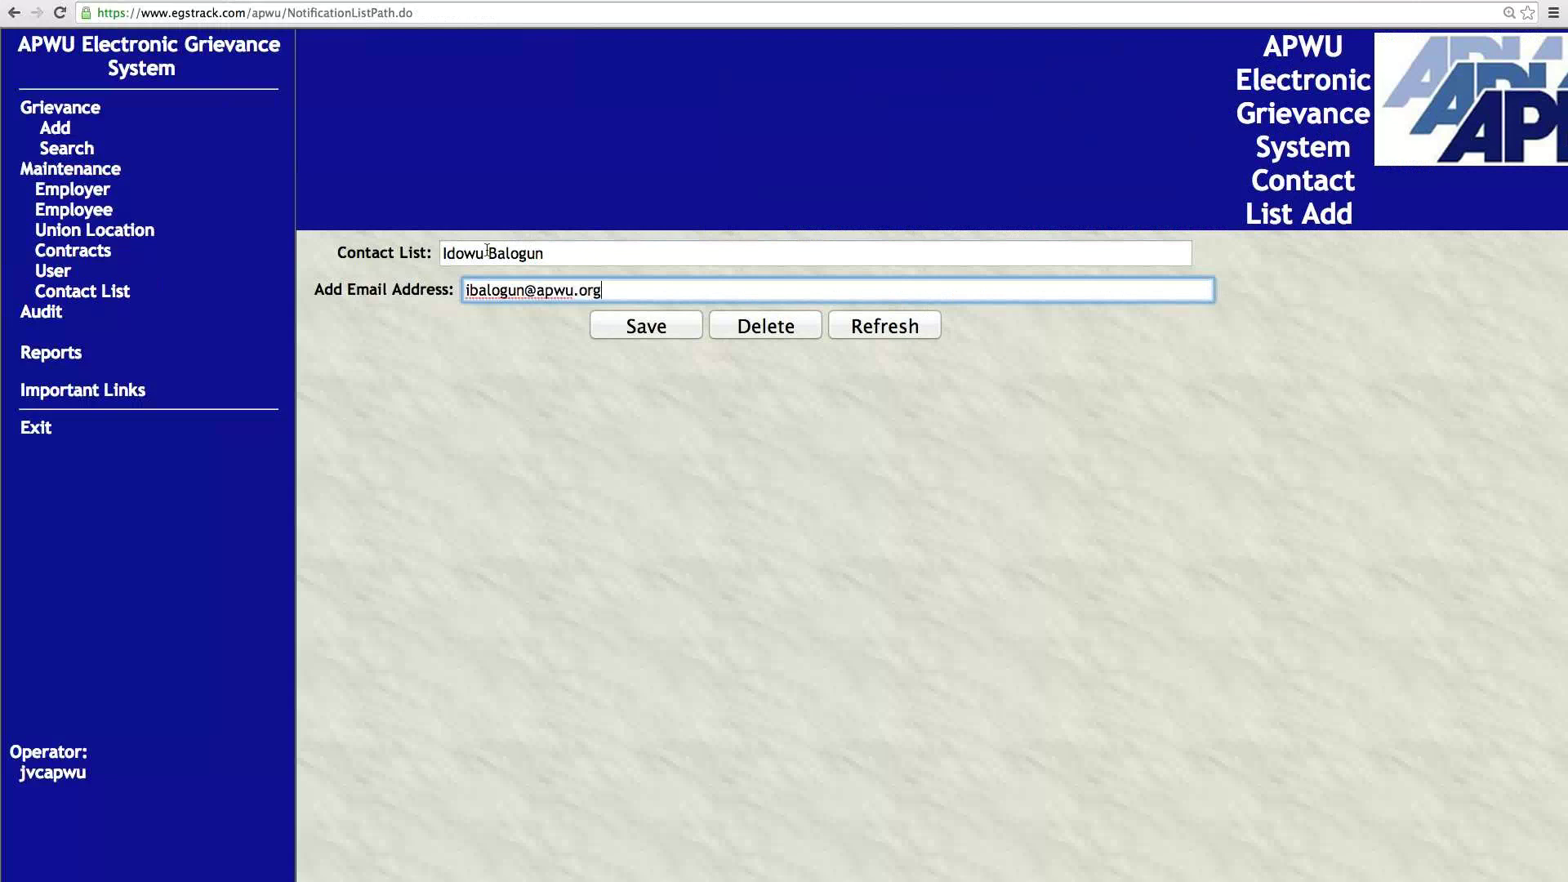
left_click(663, 328)
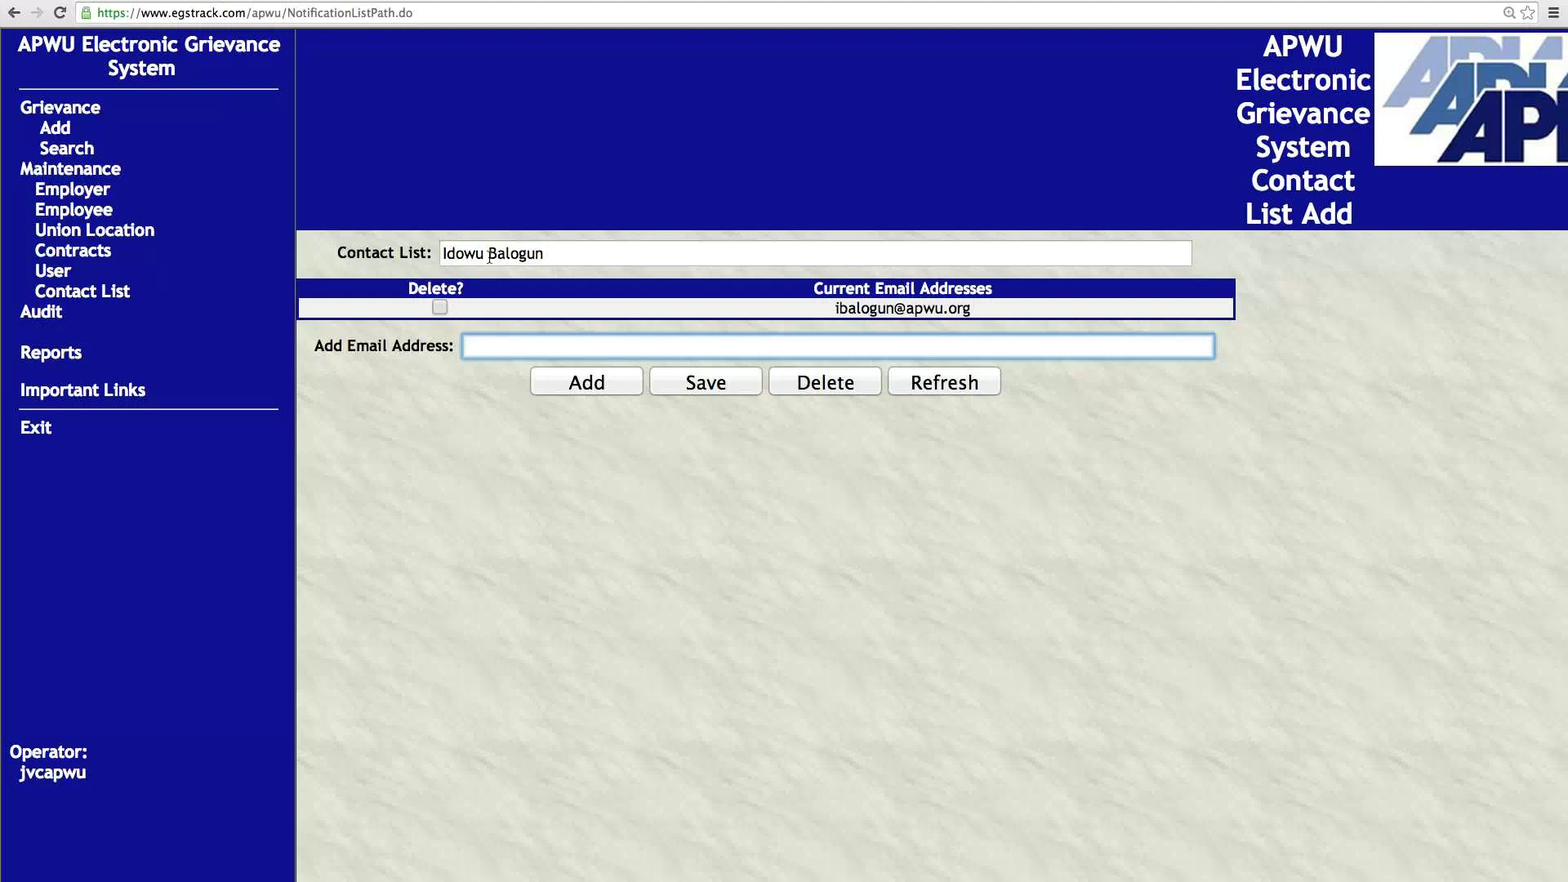
left_click_drag(486, 254, 379, 251)
left_click(331, 261)
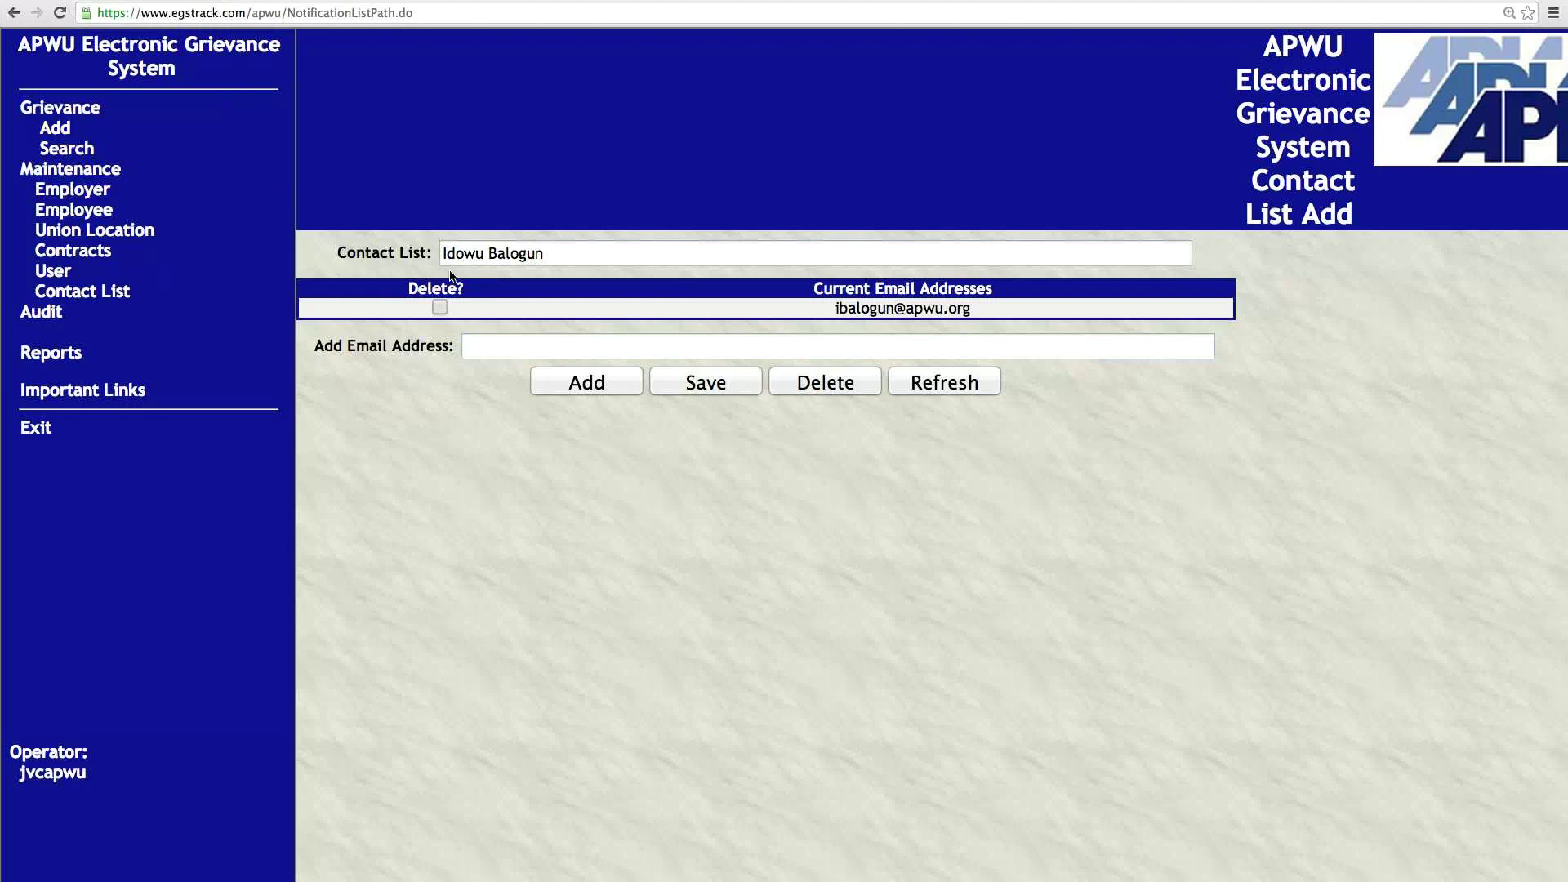
left_click(72, 154)
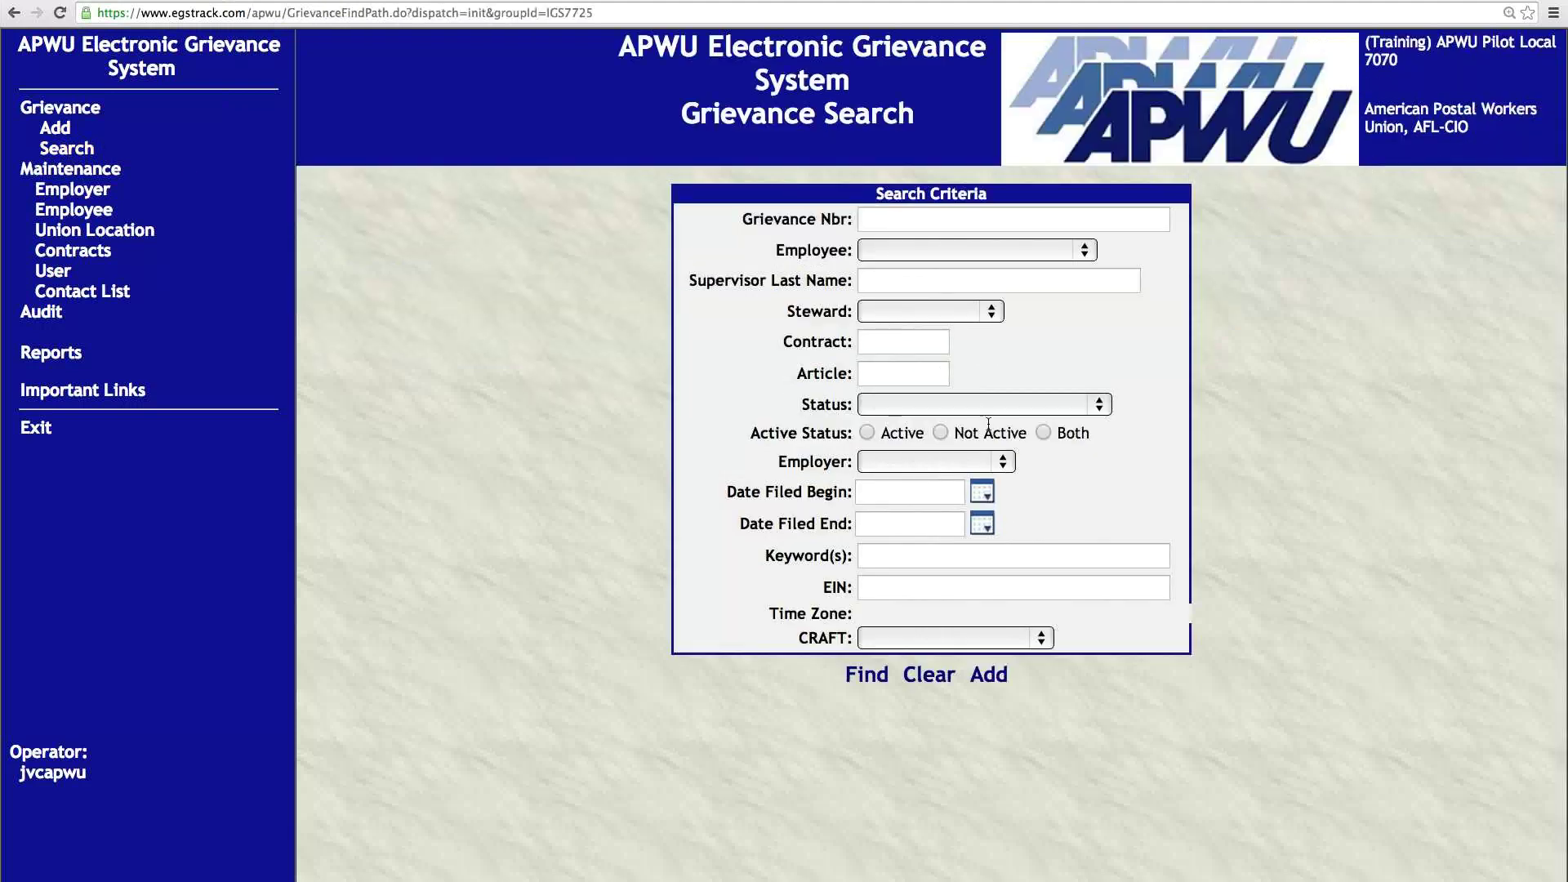
left_click(867, 433)
left_click(902, 461)
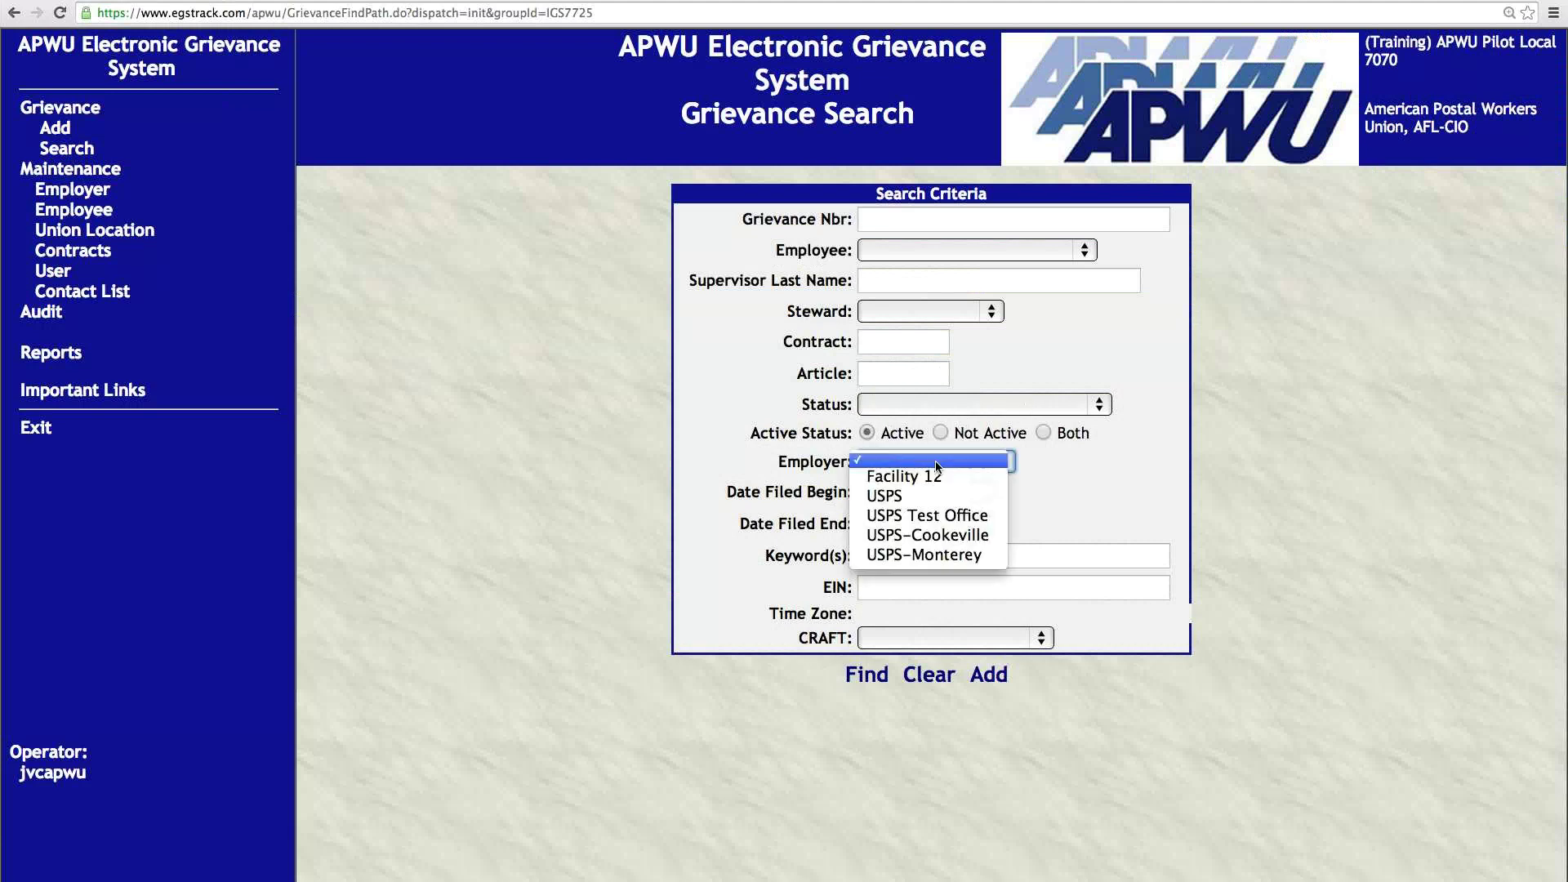
left_click(911, 498)
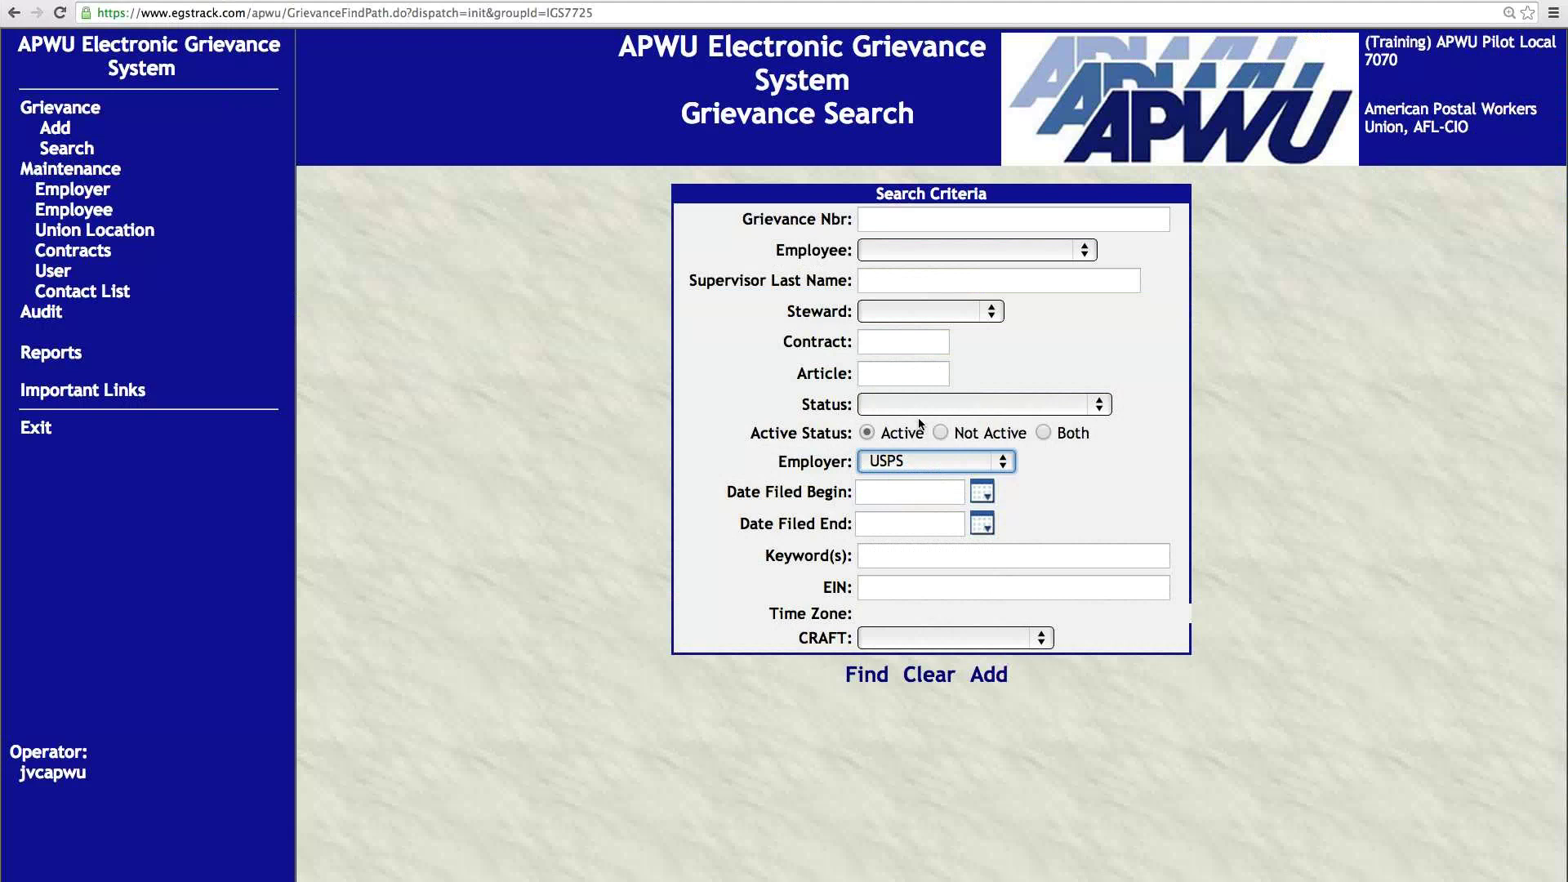
left_click(933, 311)
left_click(900, 365)
left_click(866, 673)
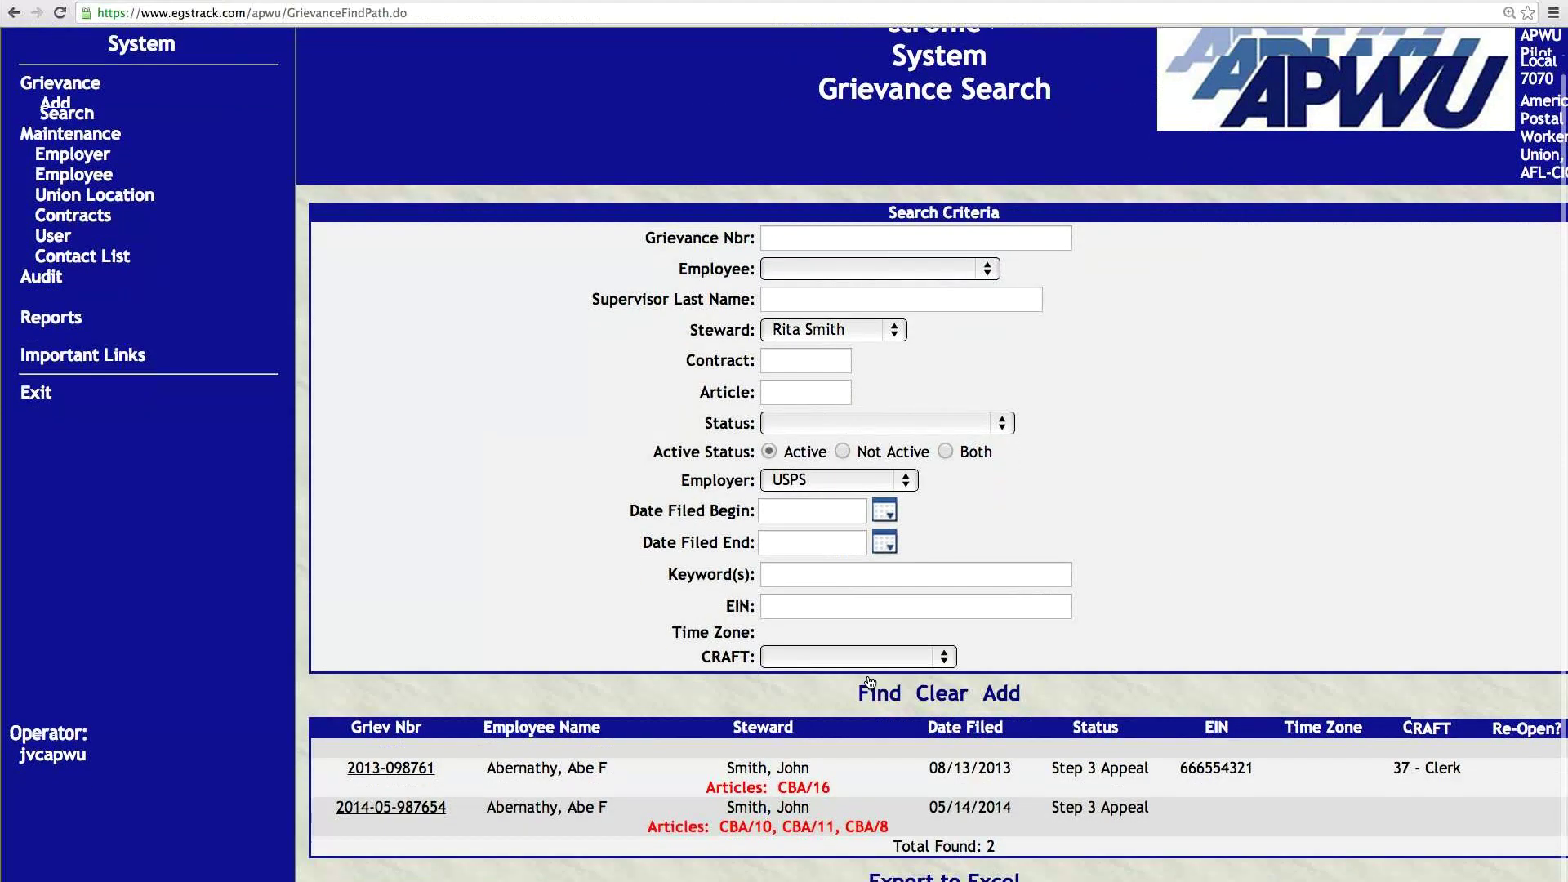
left_click(406, 818)
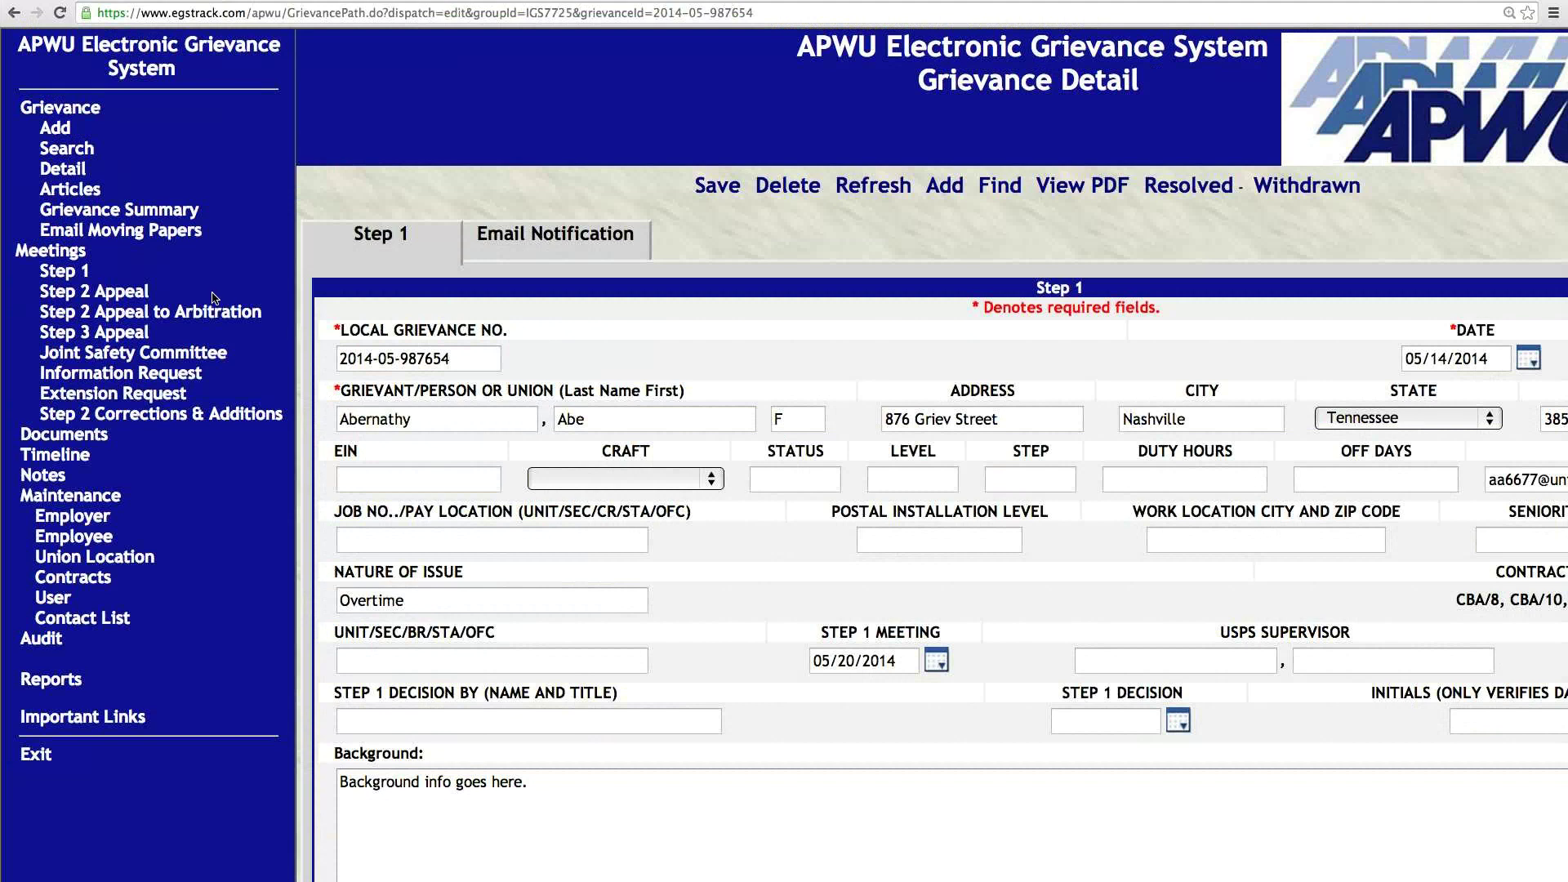
- Address the moving-papers e-mail to the new contact list from the Notification List
left_click(117, 236)
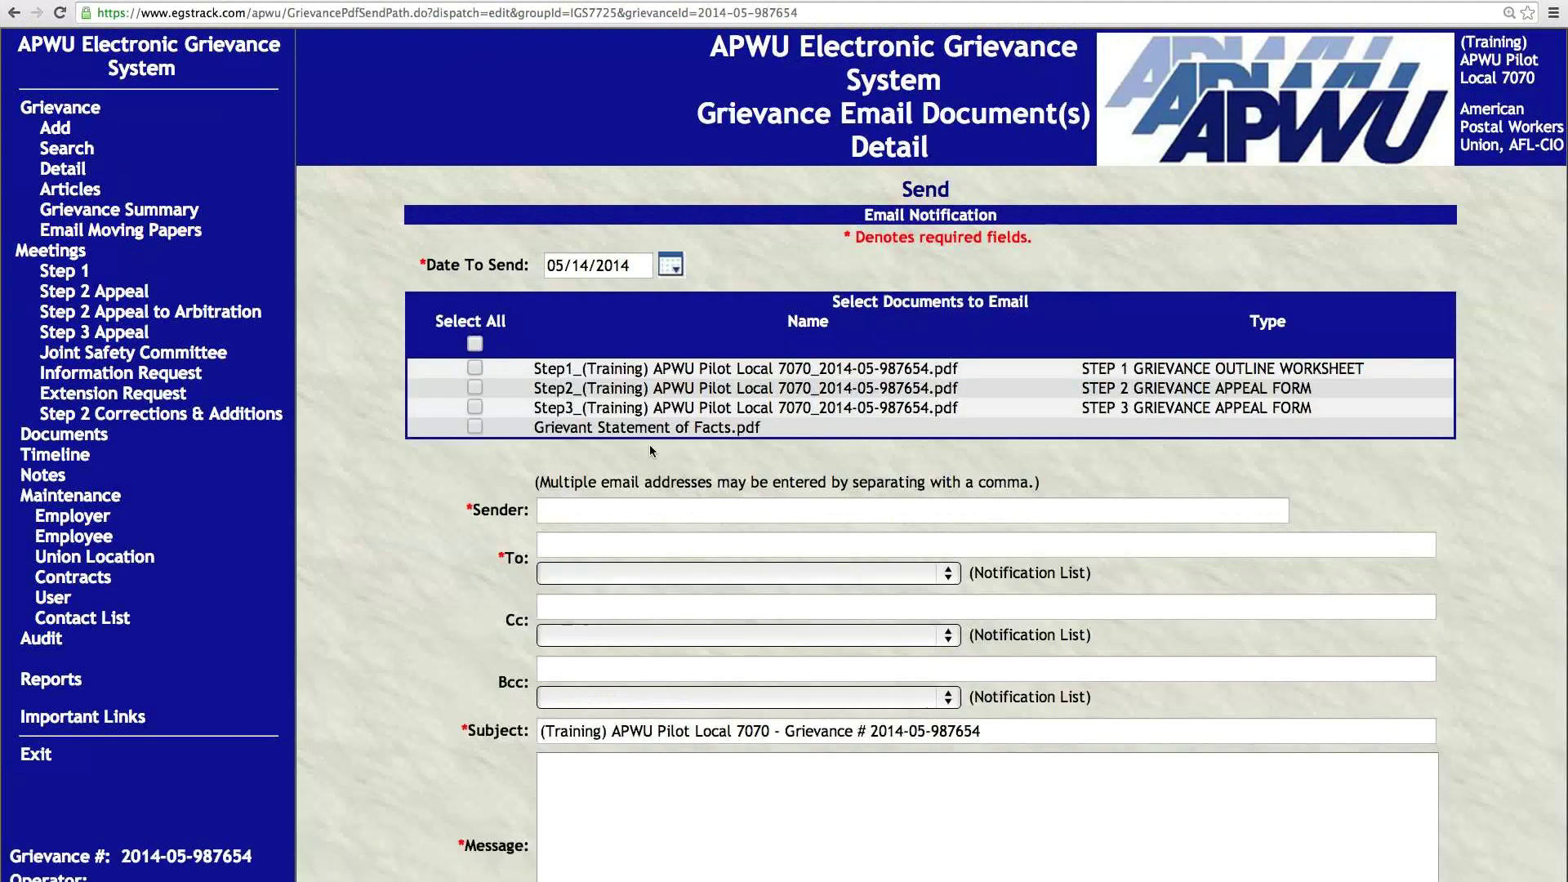
left_click(545, 544)
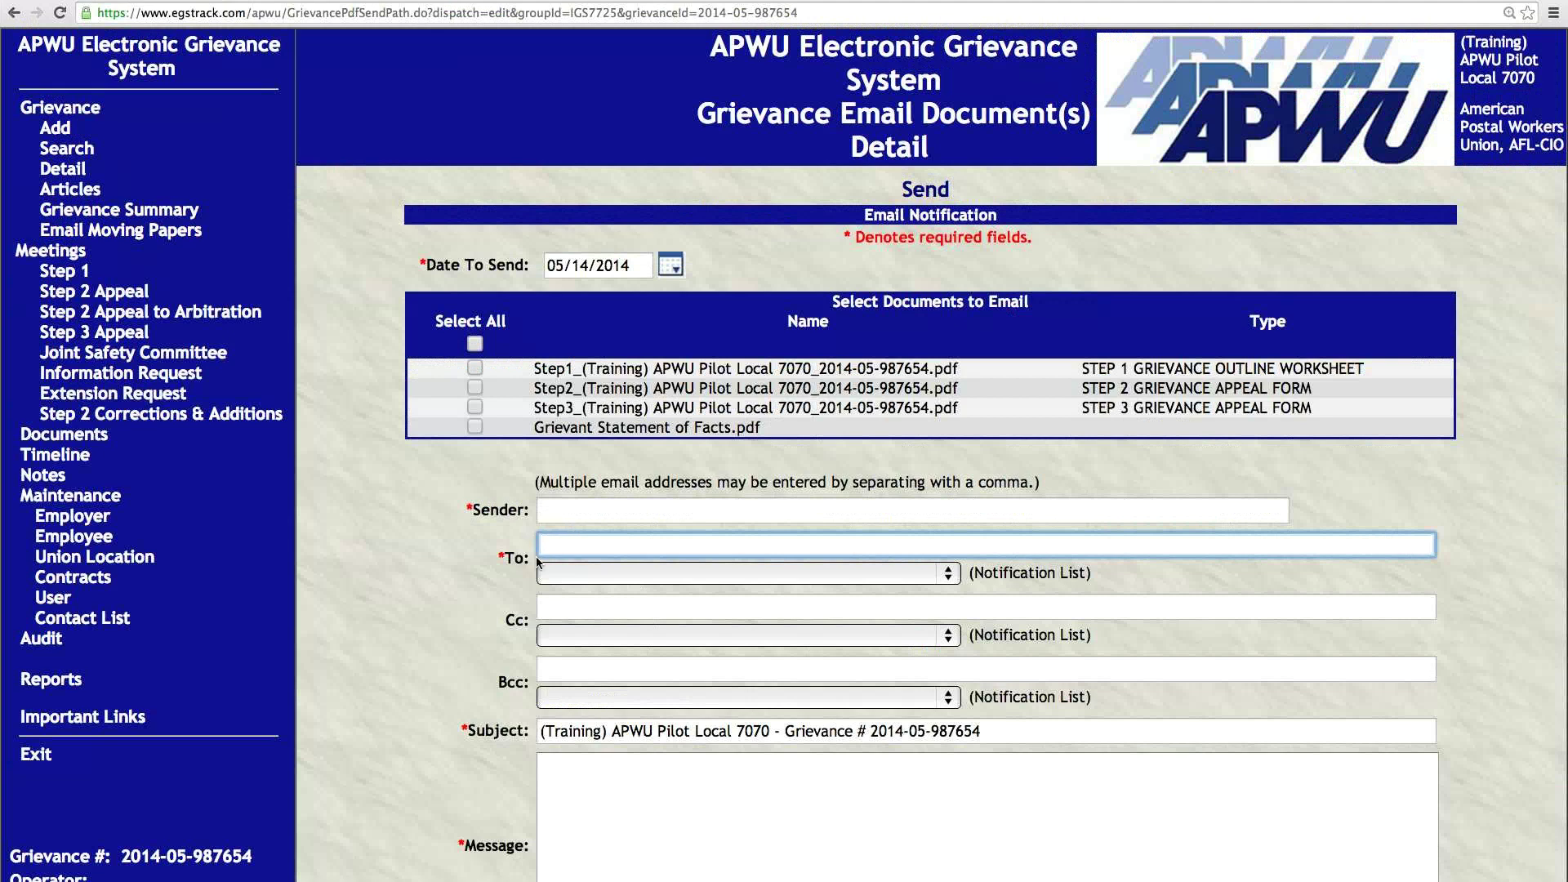
left_click(948, 573)
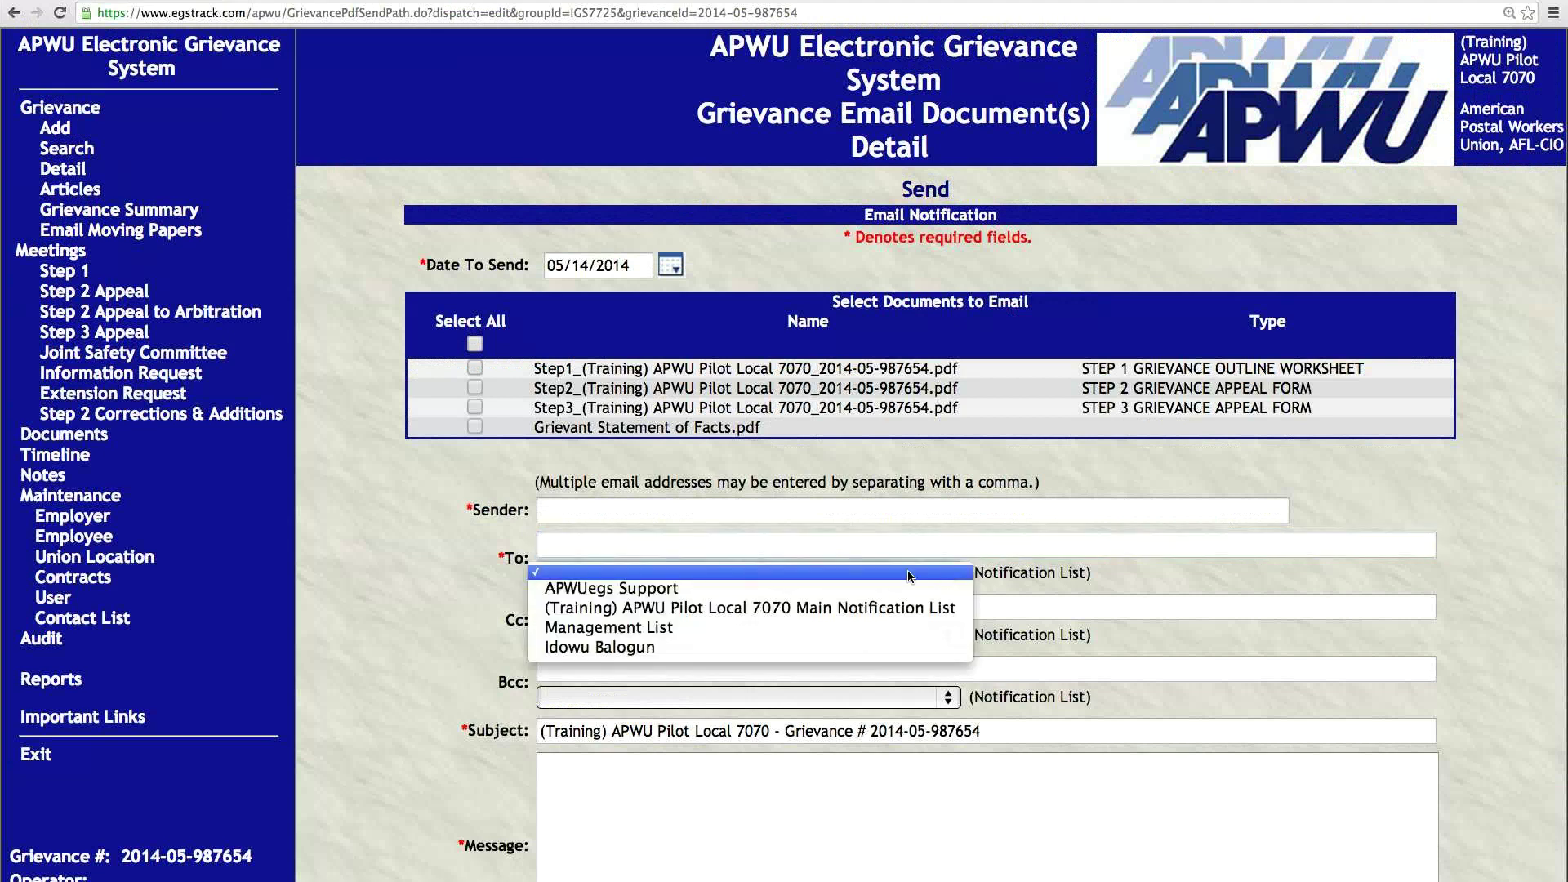
left_click(599, 646)
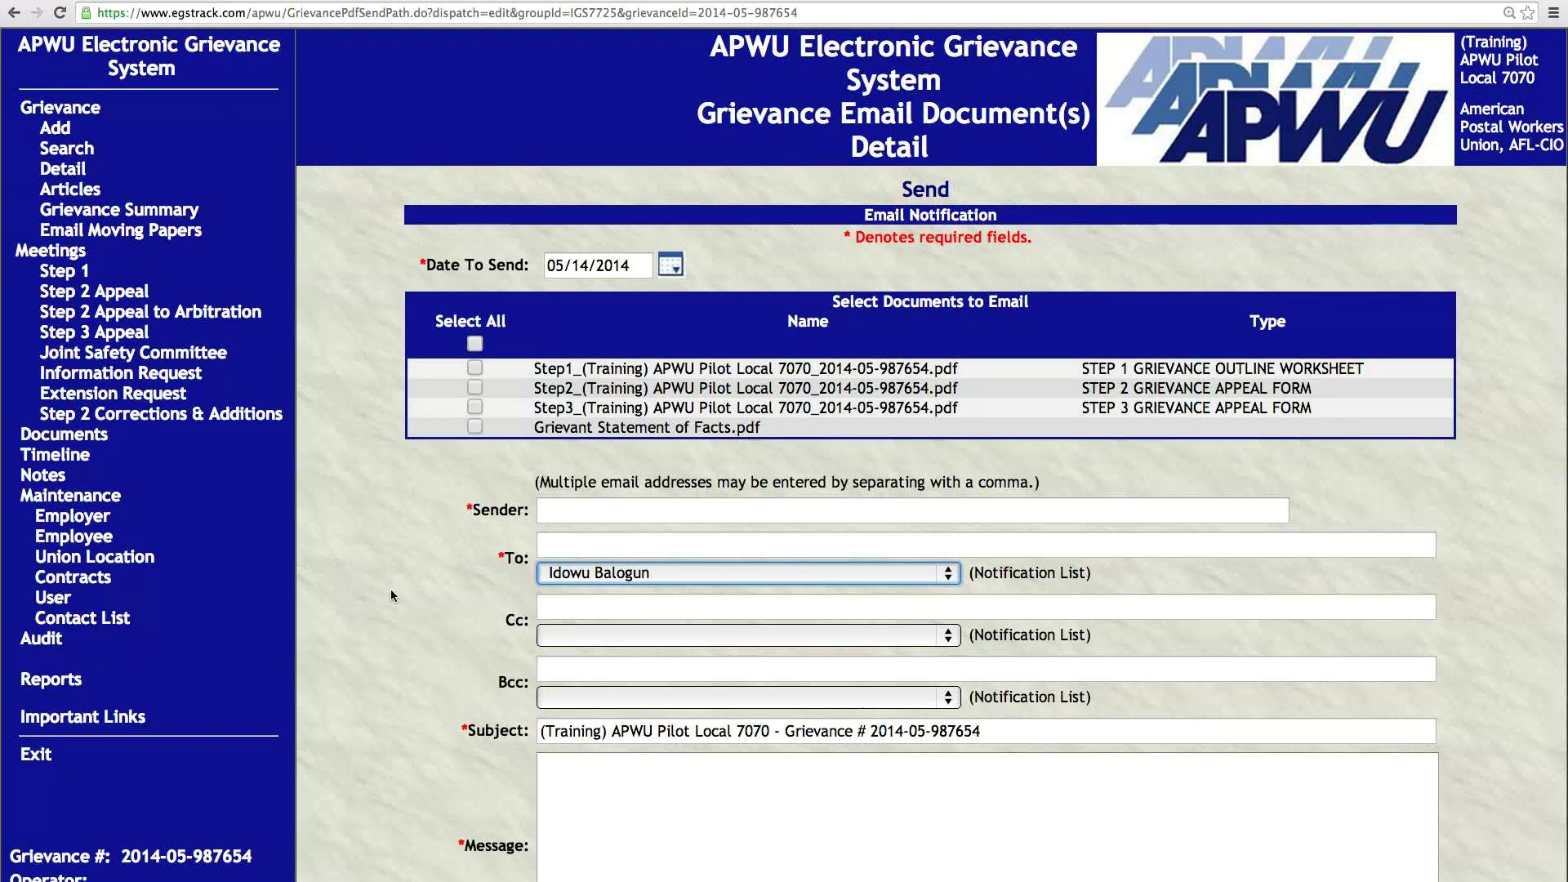
left_click(758, 581)
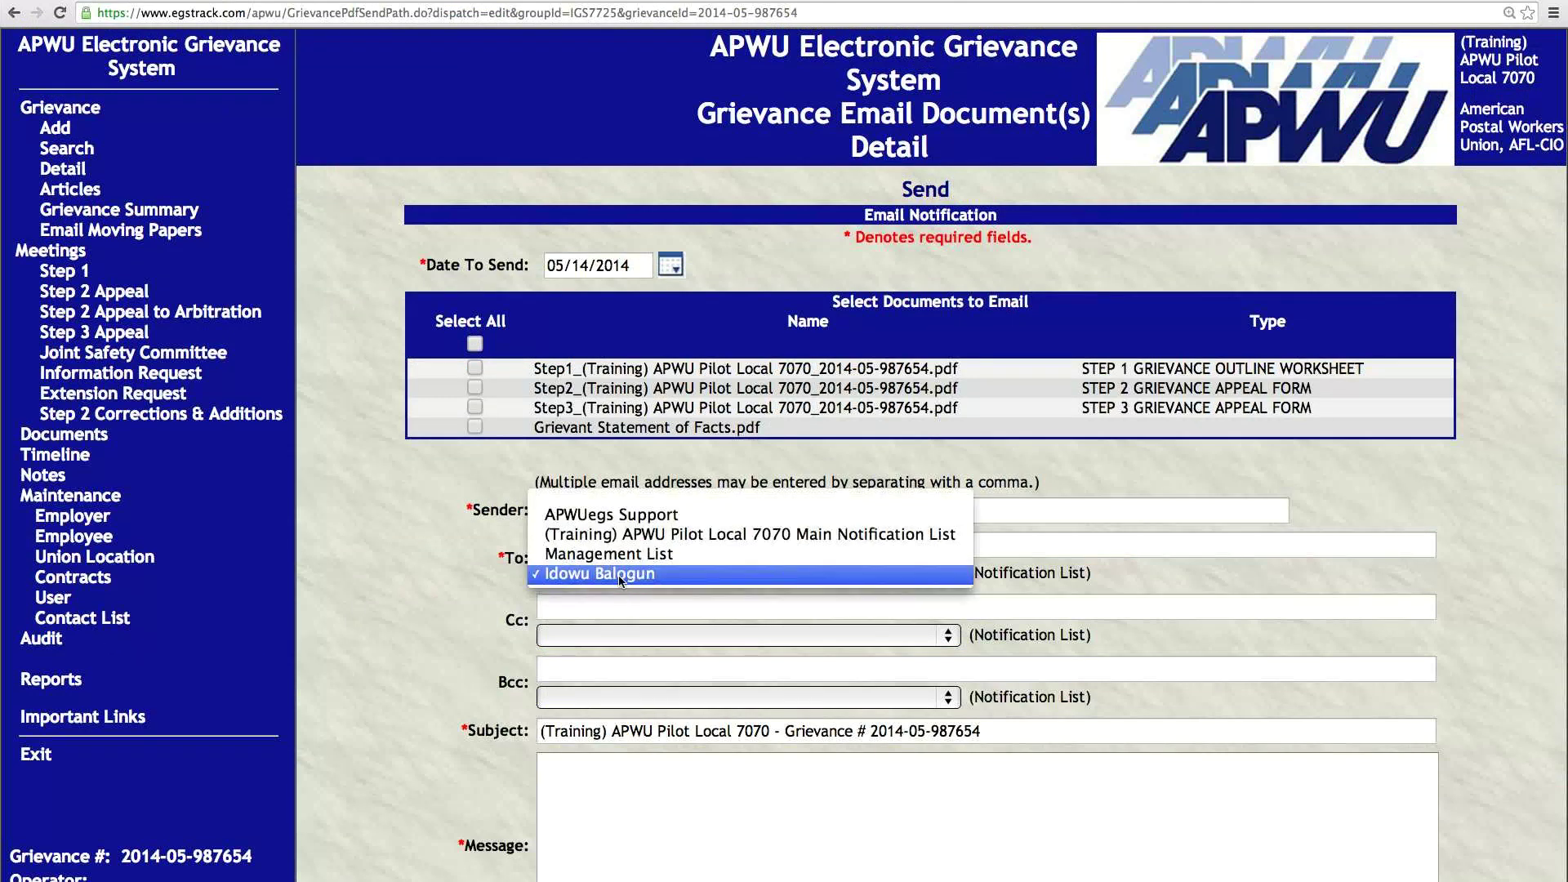
left_click(478, 562)
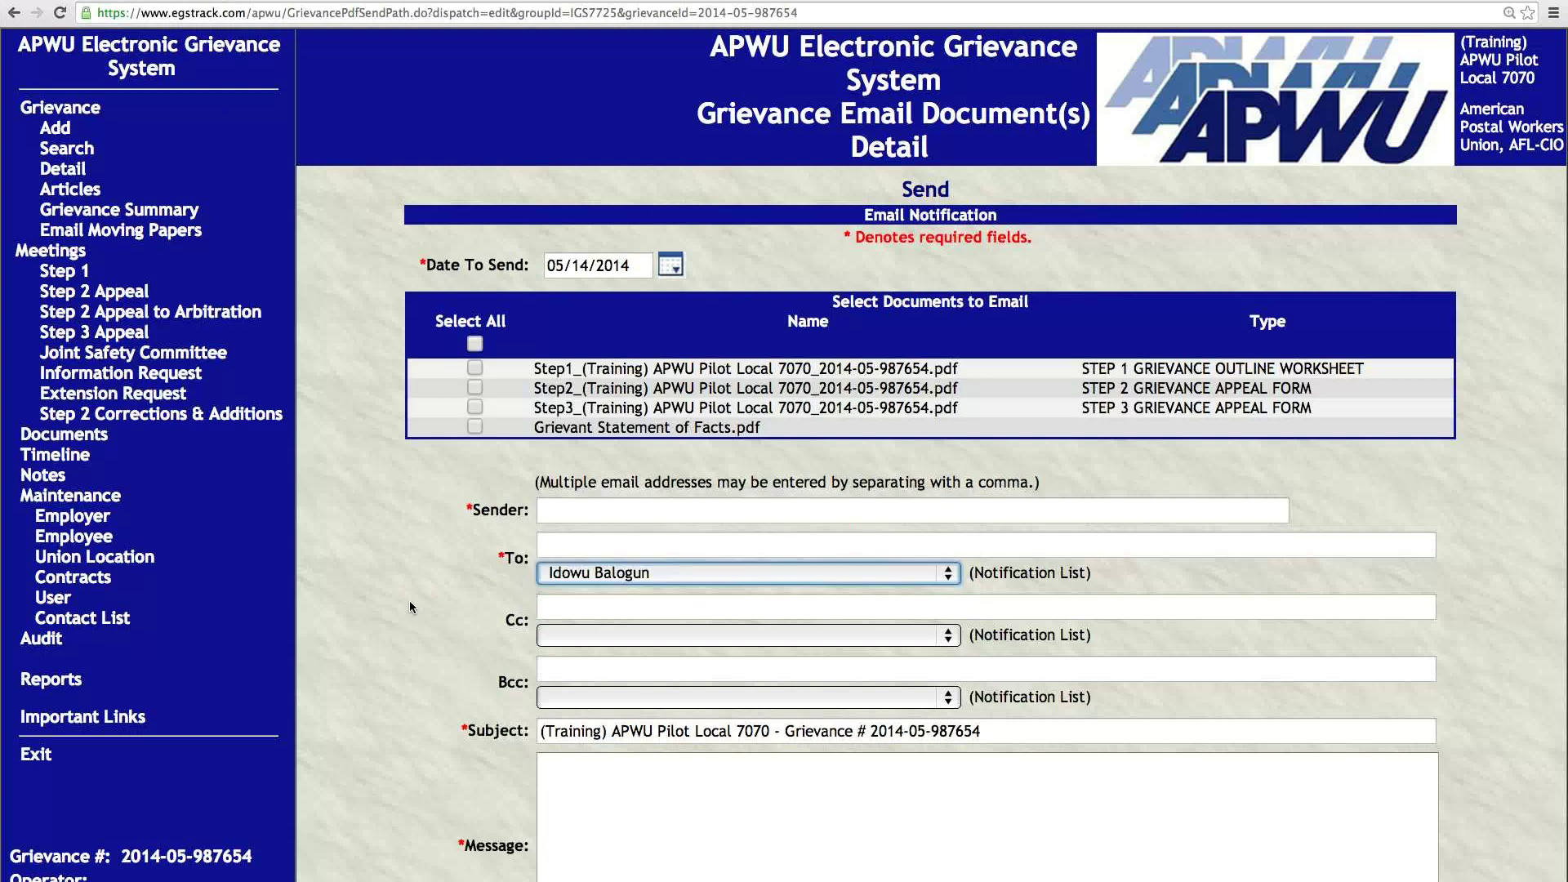
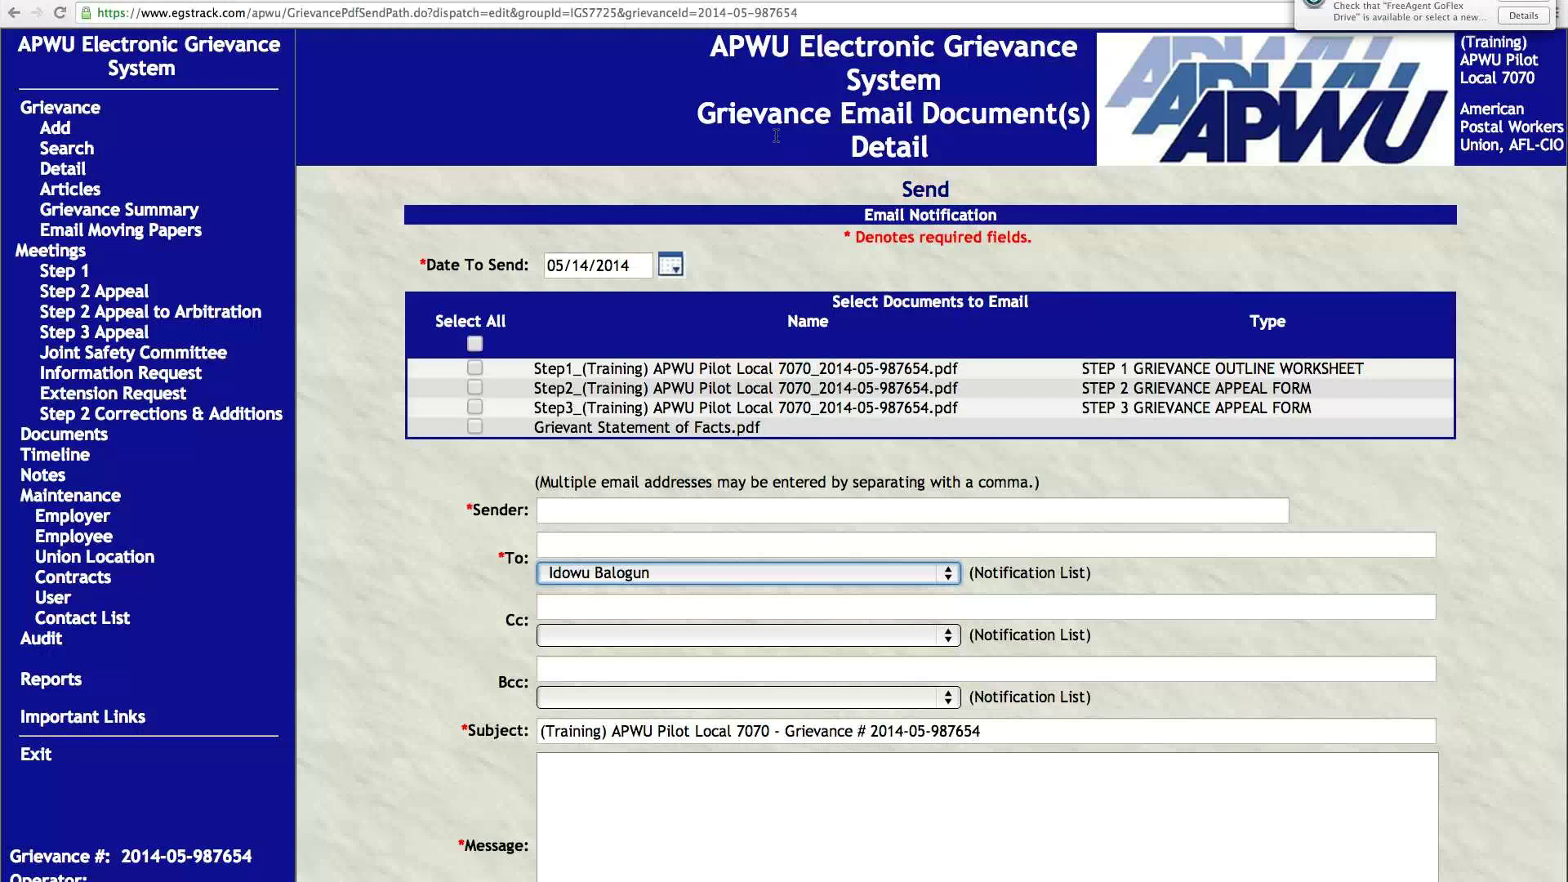
left_click(86, 295)
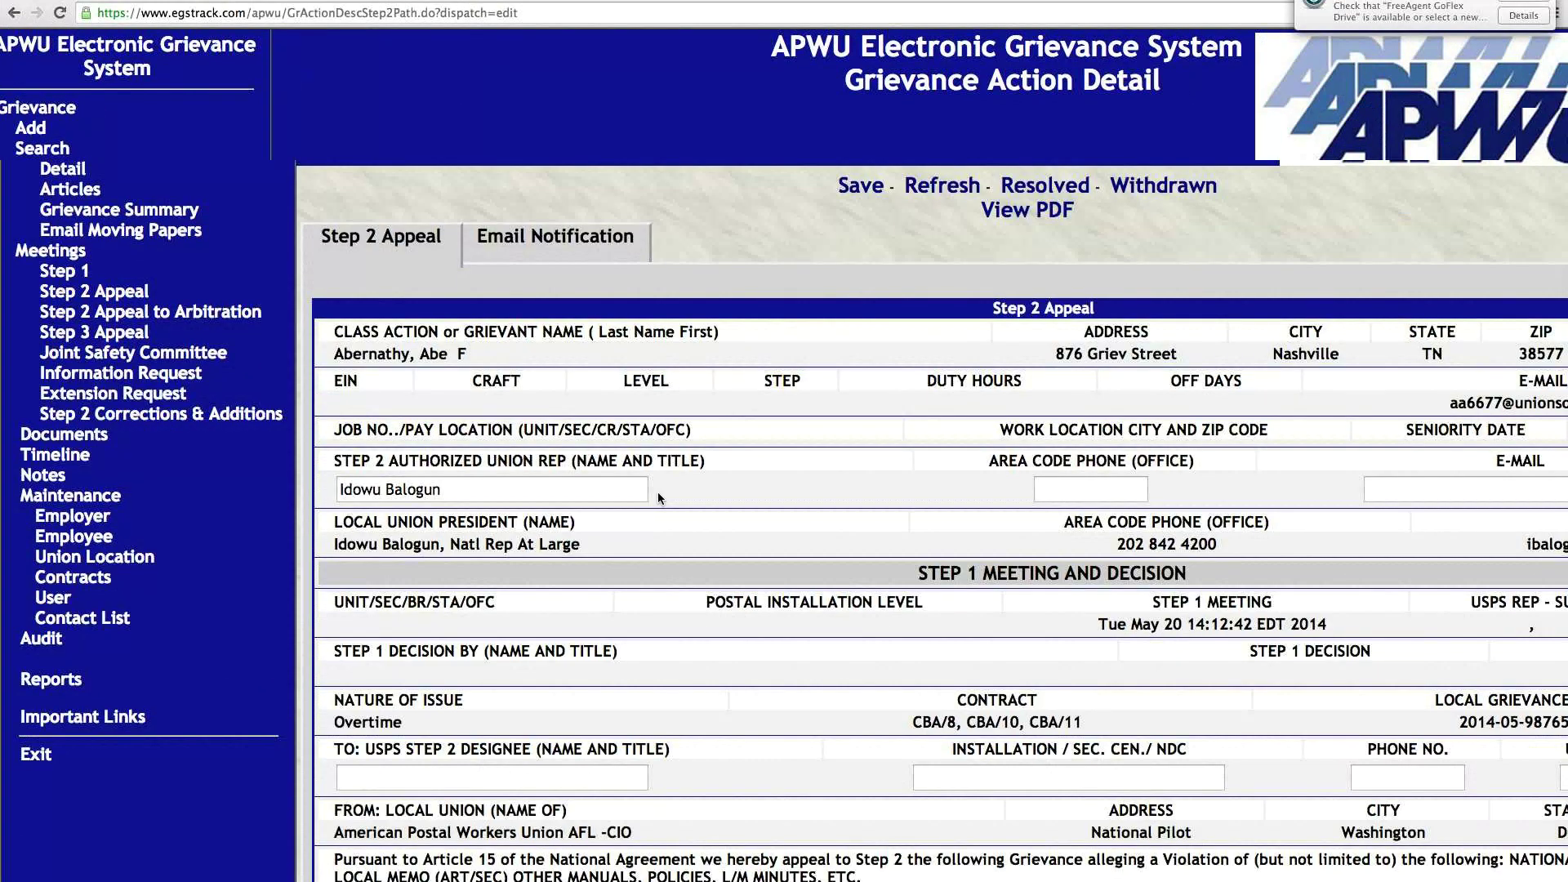
- Zoom the Step 2 Appeal form out from 175% to 150% and reposition it
scroll(660, 499, "right", 2)
key("ctrl+minus")
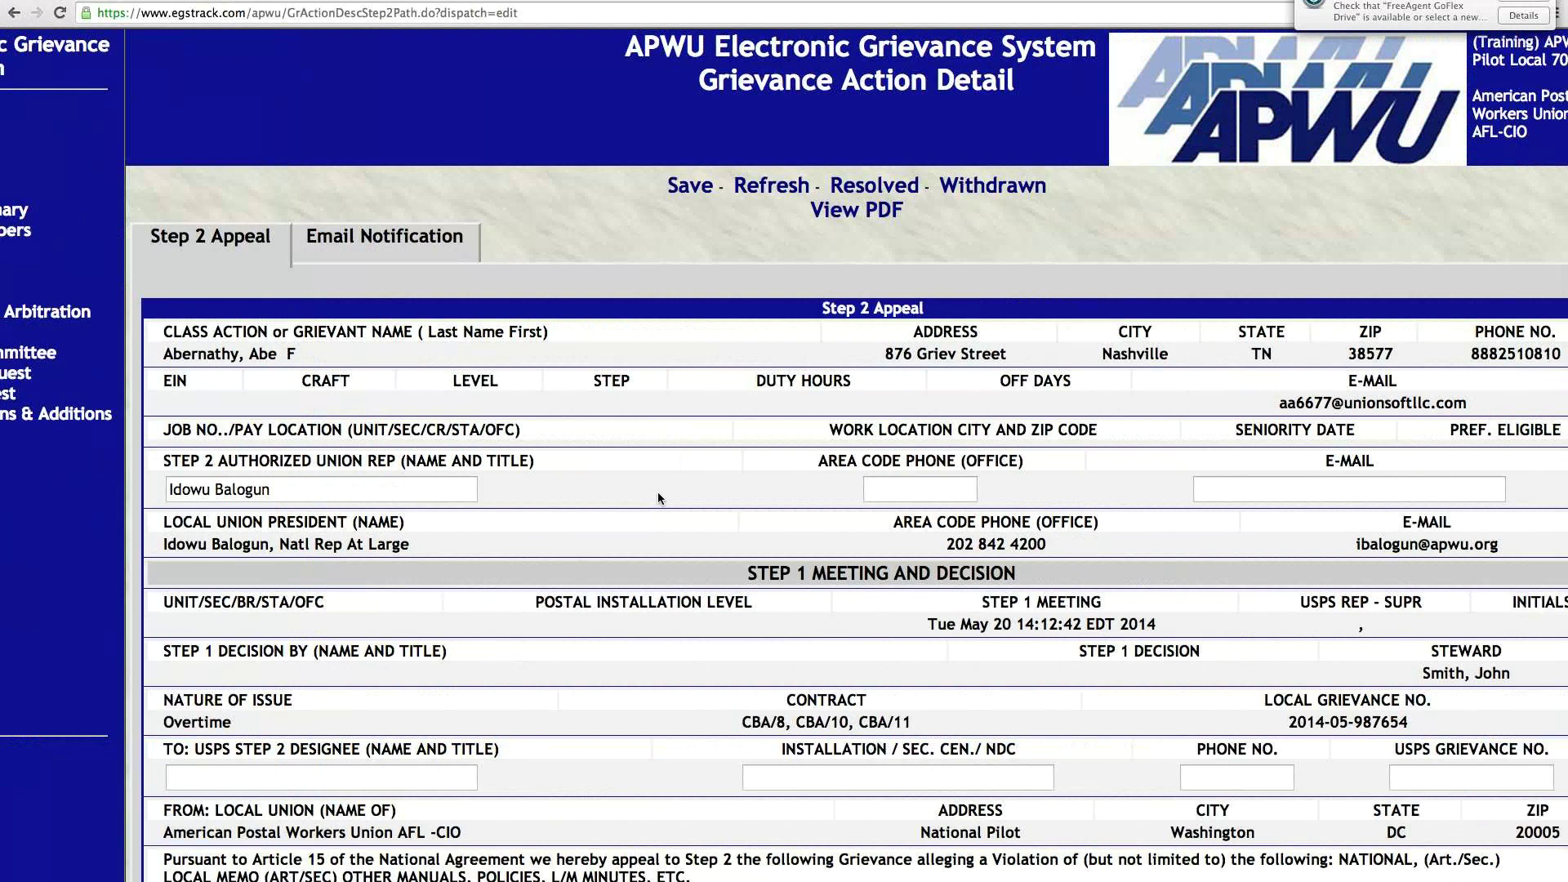
scroll(824, 474, "down", 1)
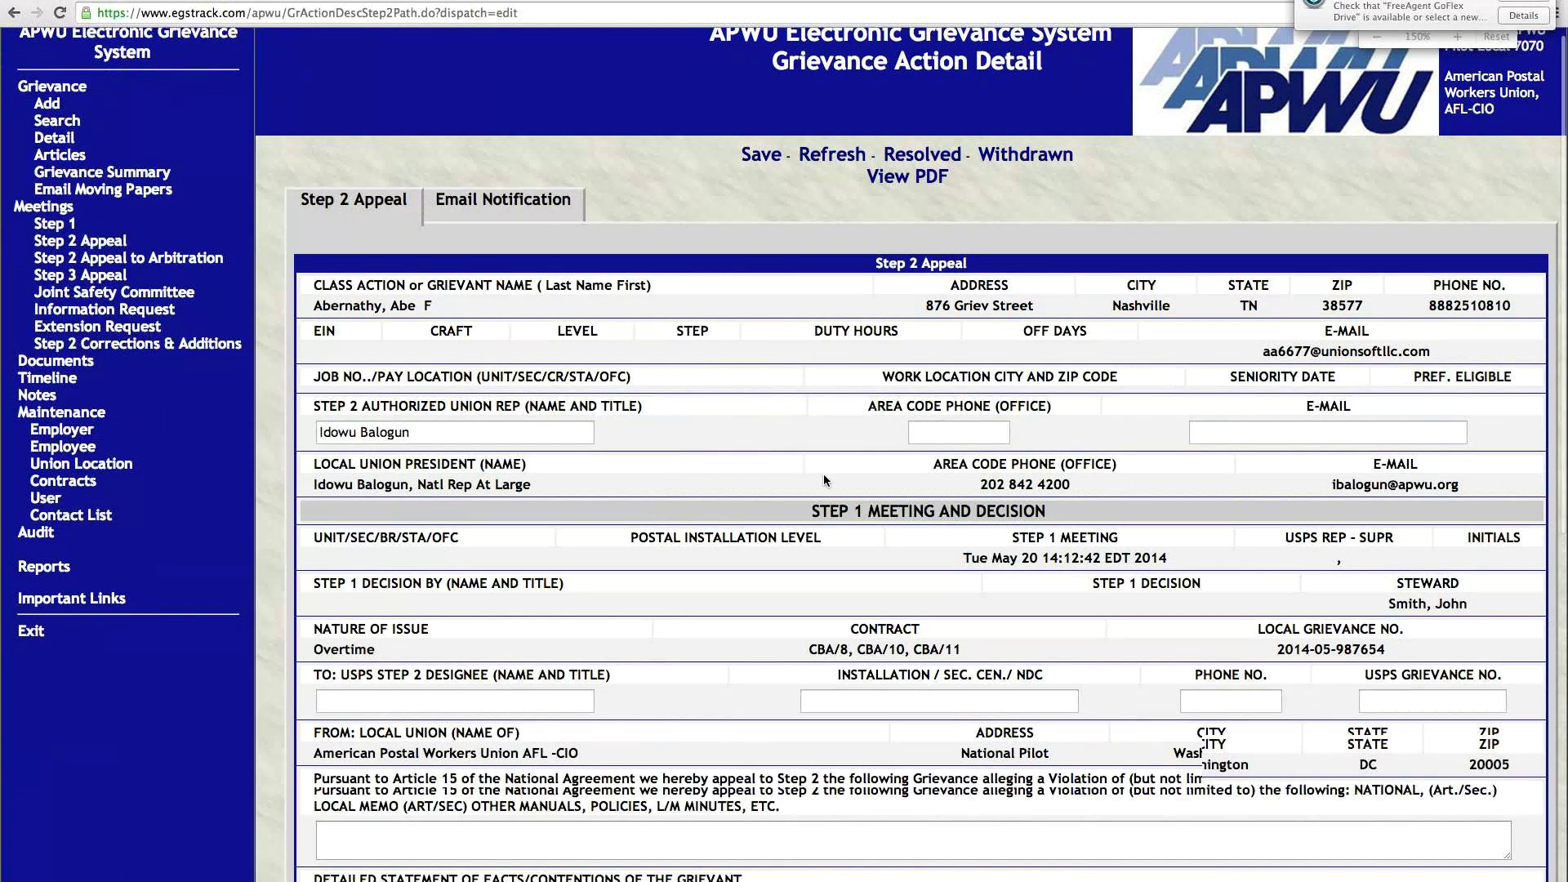
scroll(823, 481, "up", 1)
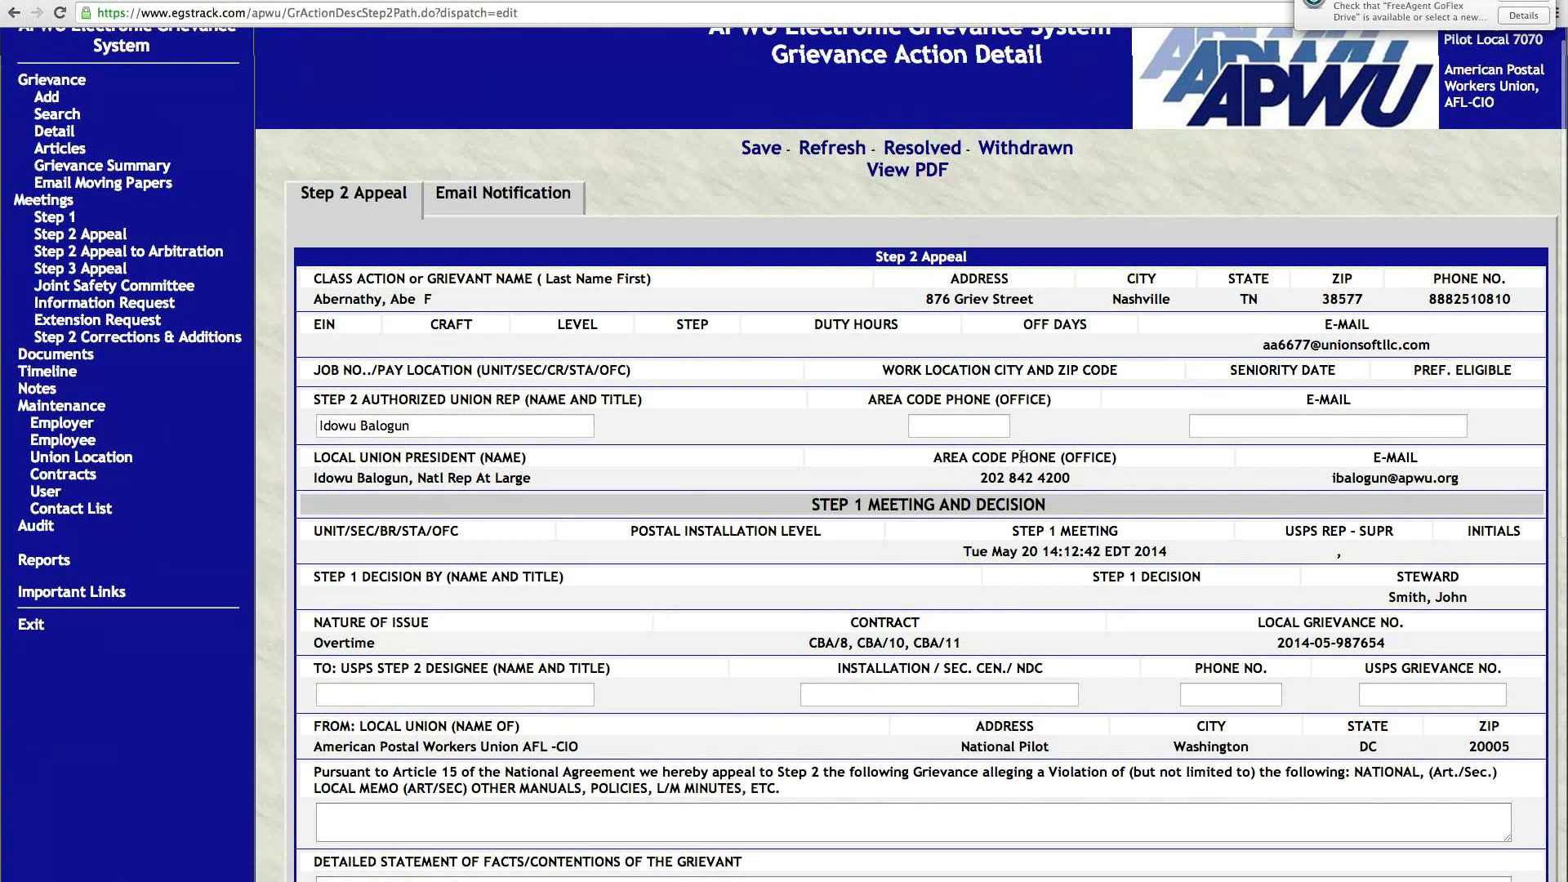
scroll(1023, 457, "left", 1)
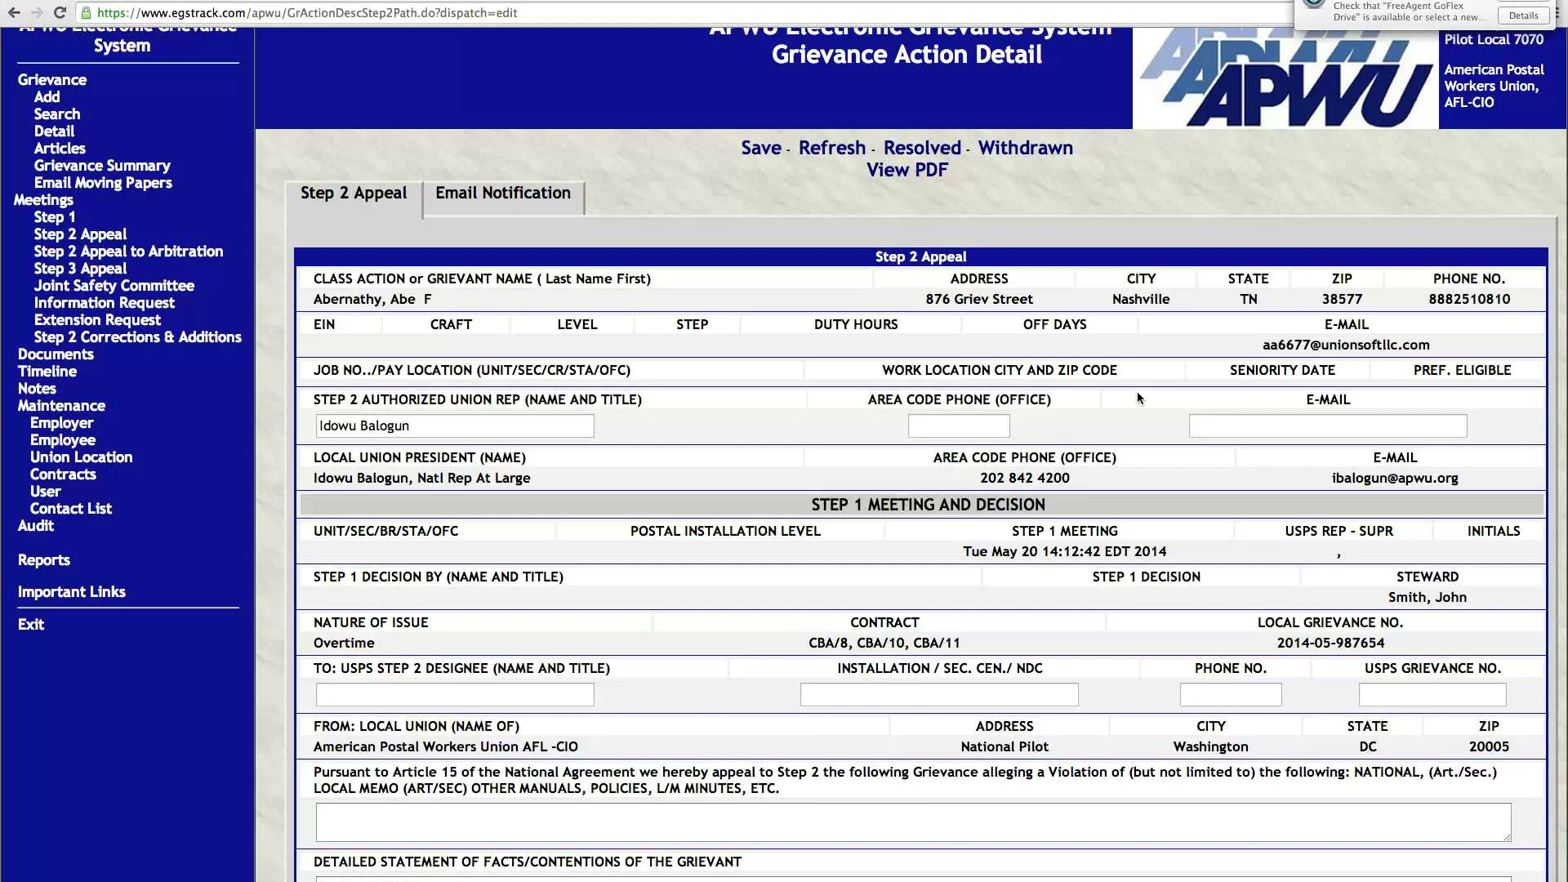
left_click(82, 273)
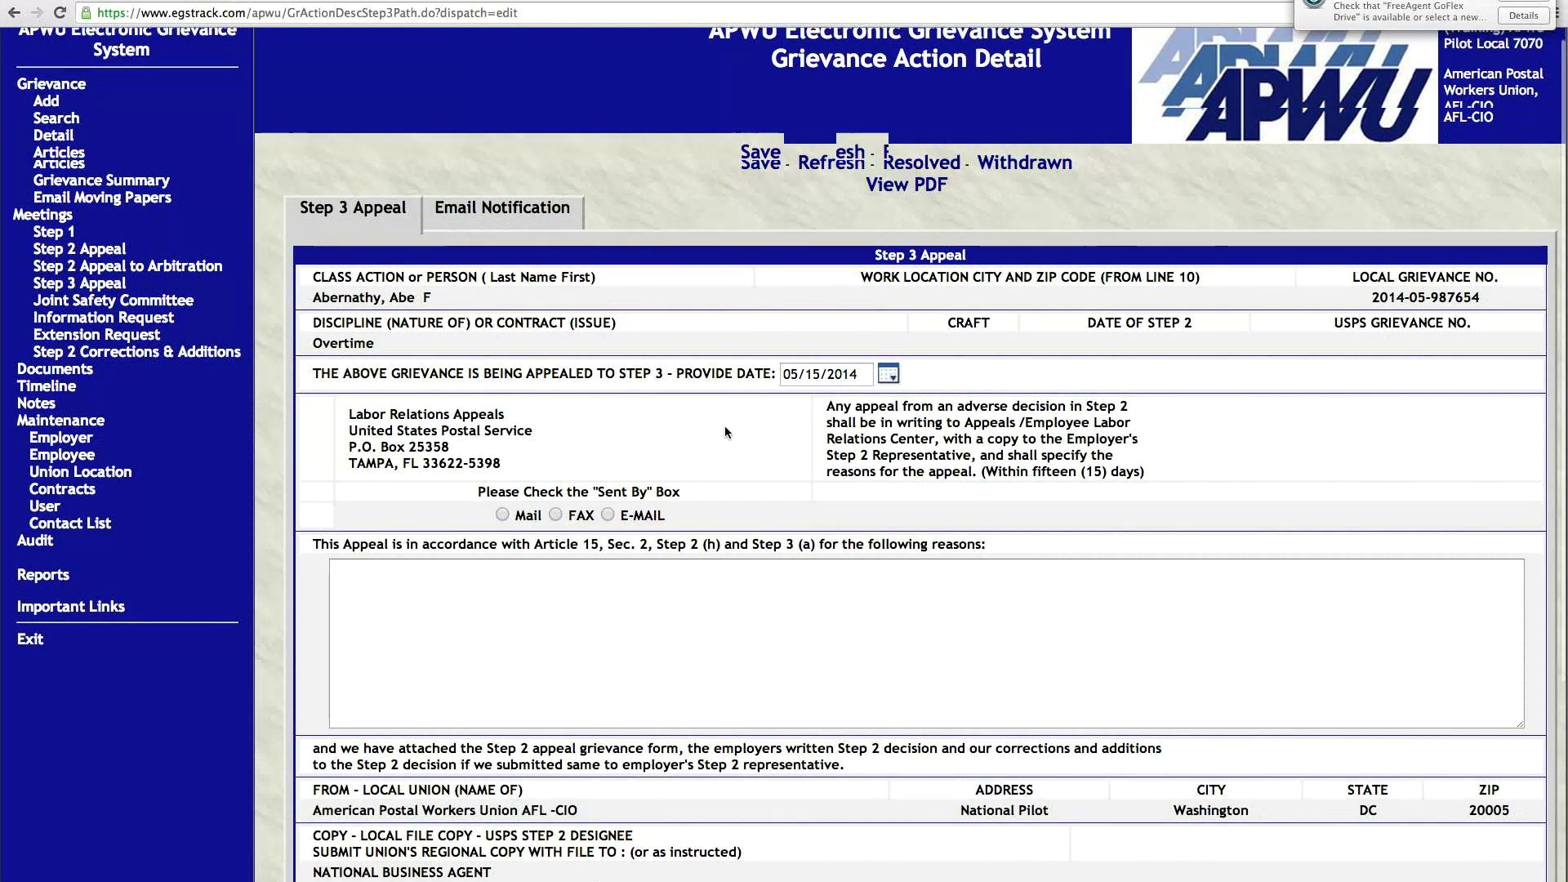
left_click_drag(1088, 326, 1191, 328)
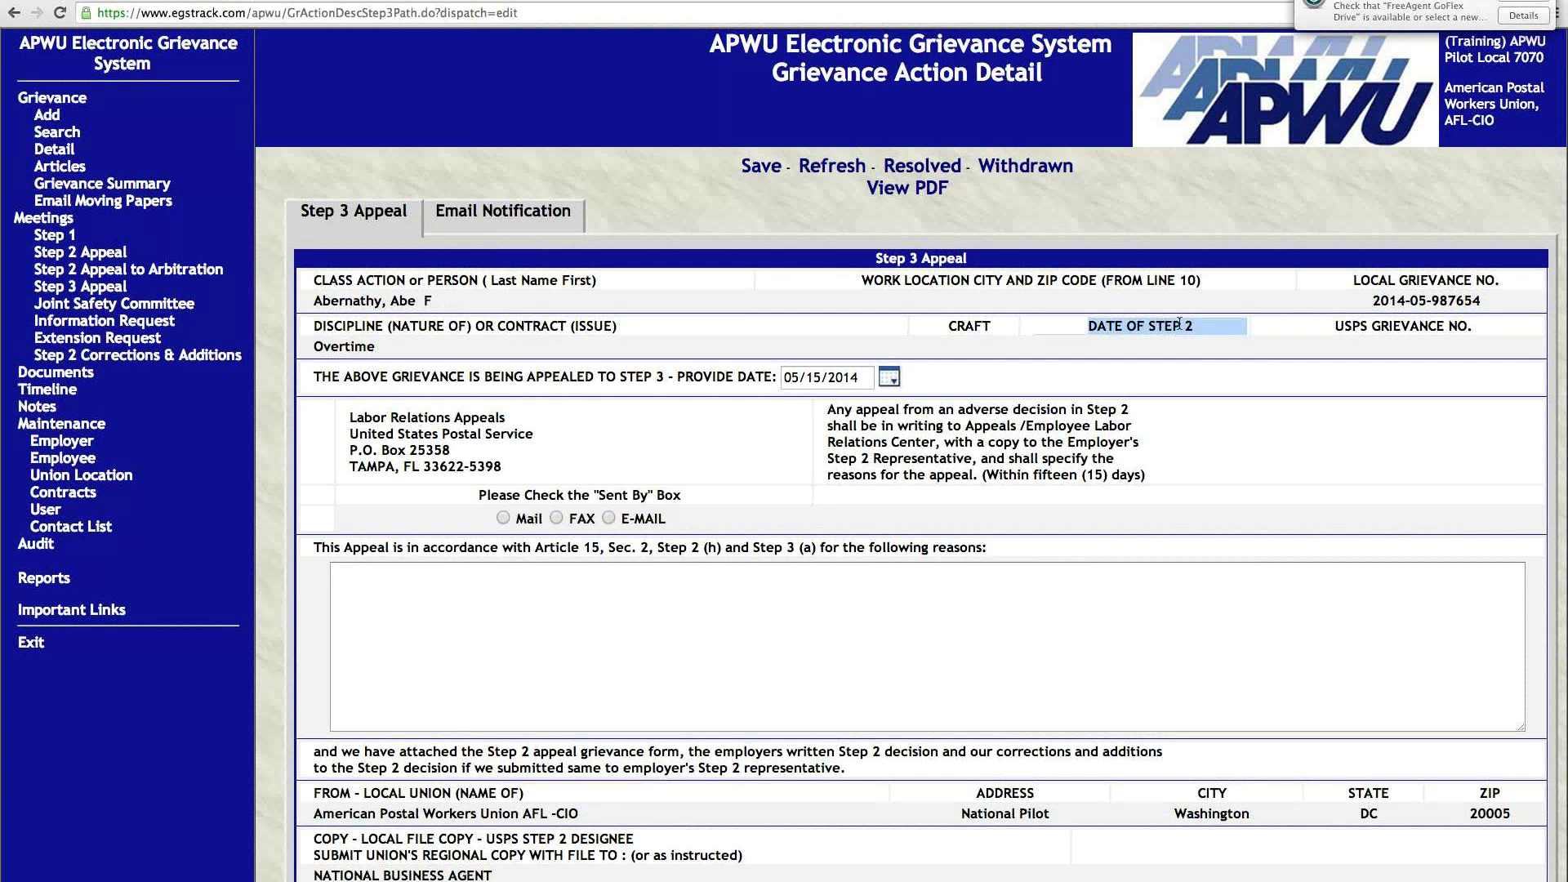
left_click(1179, 324)
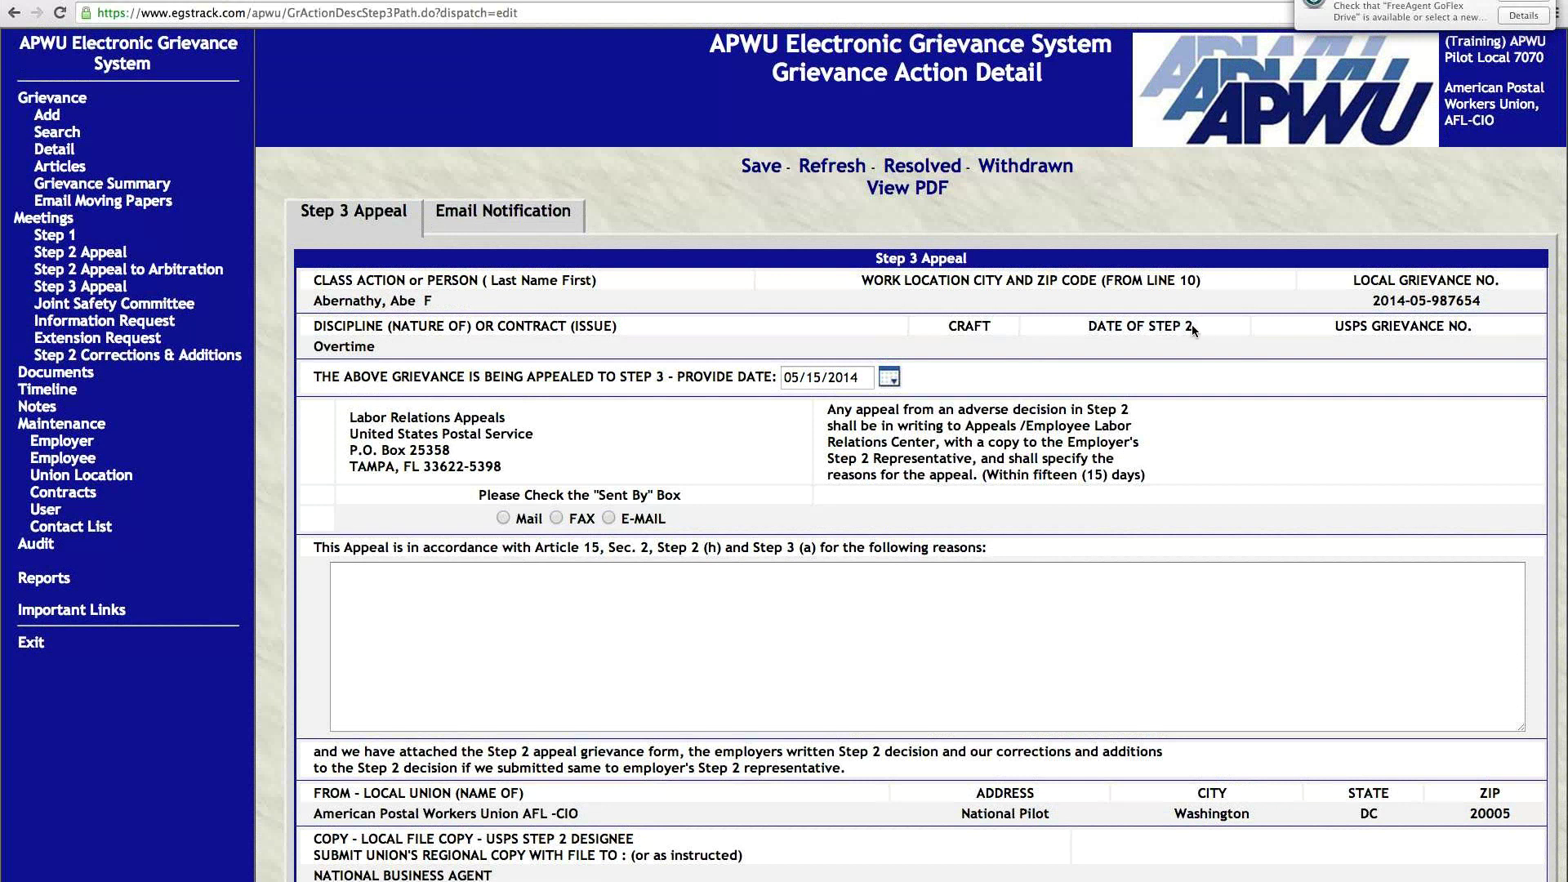
left_click_drag(1190, 326, 1092, 325)
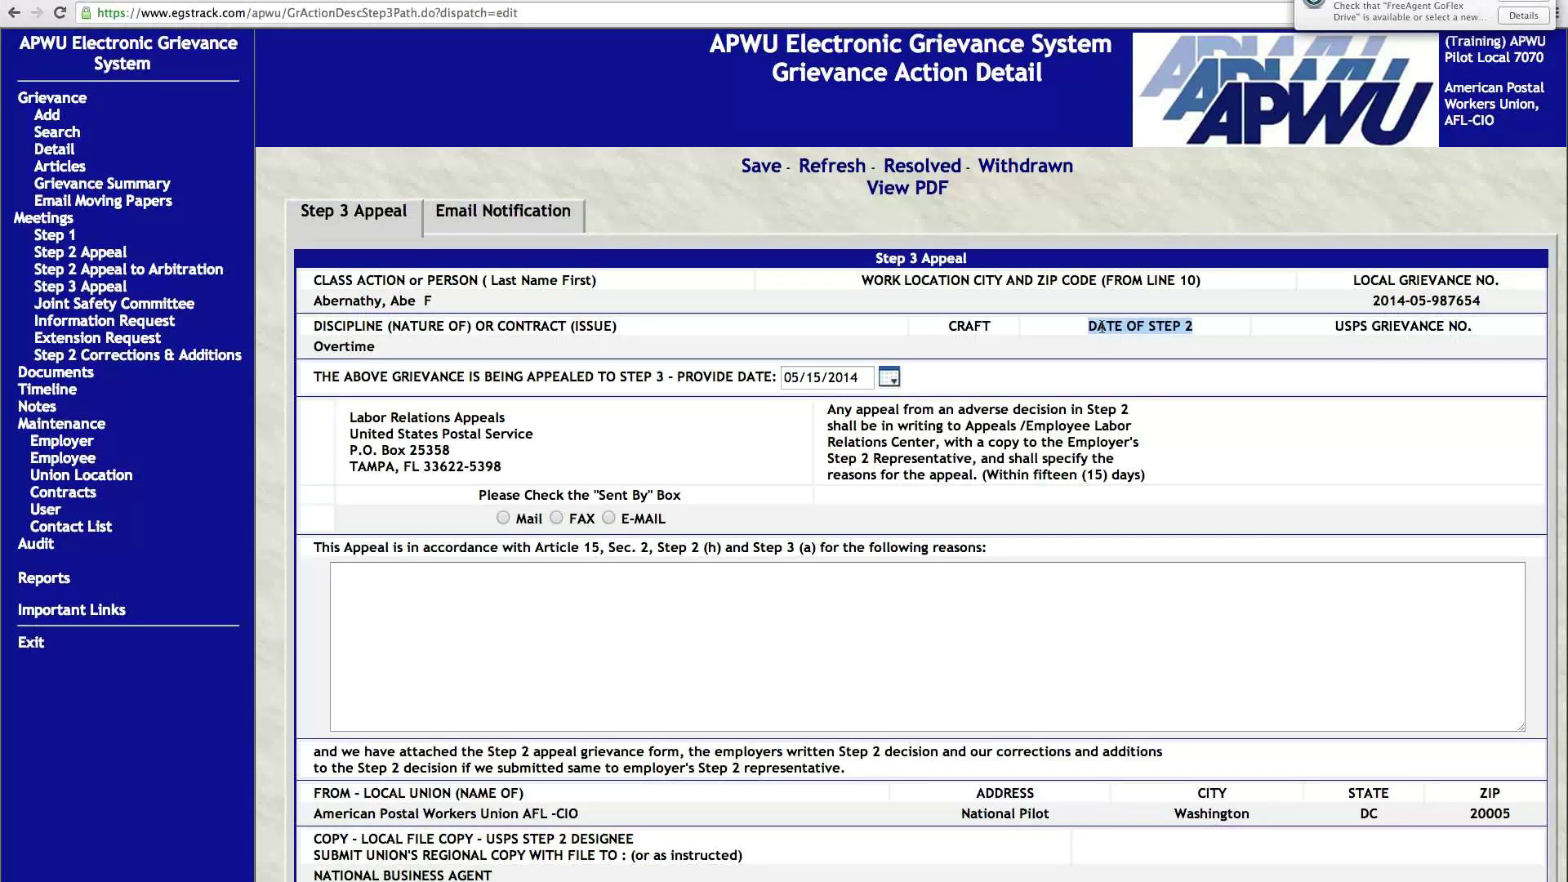
left_click(1102, 327)
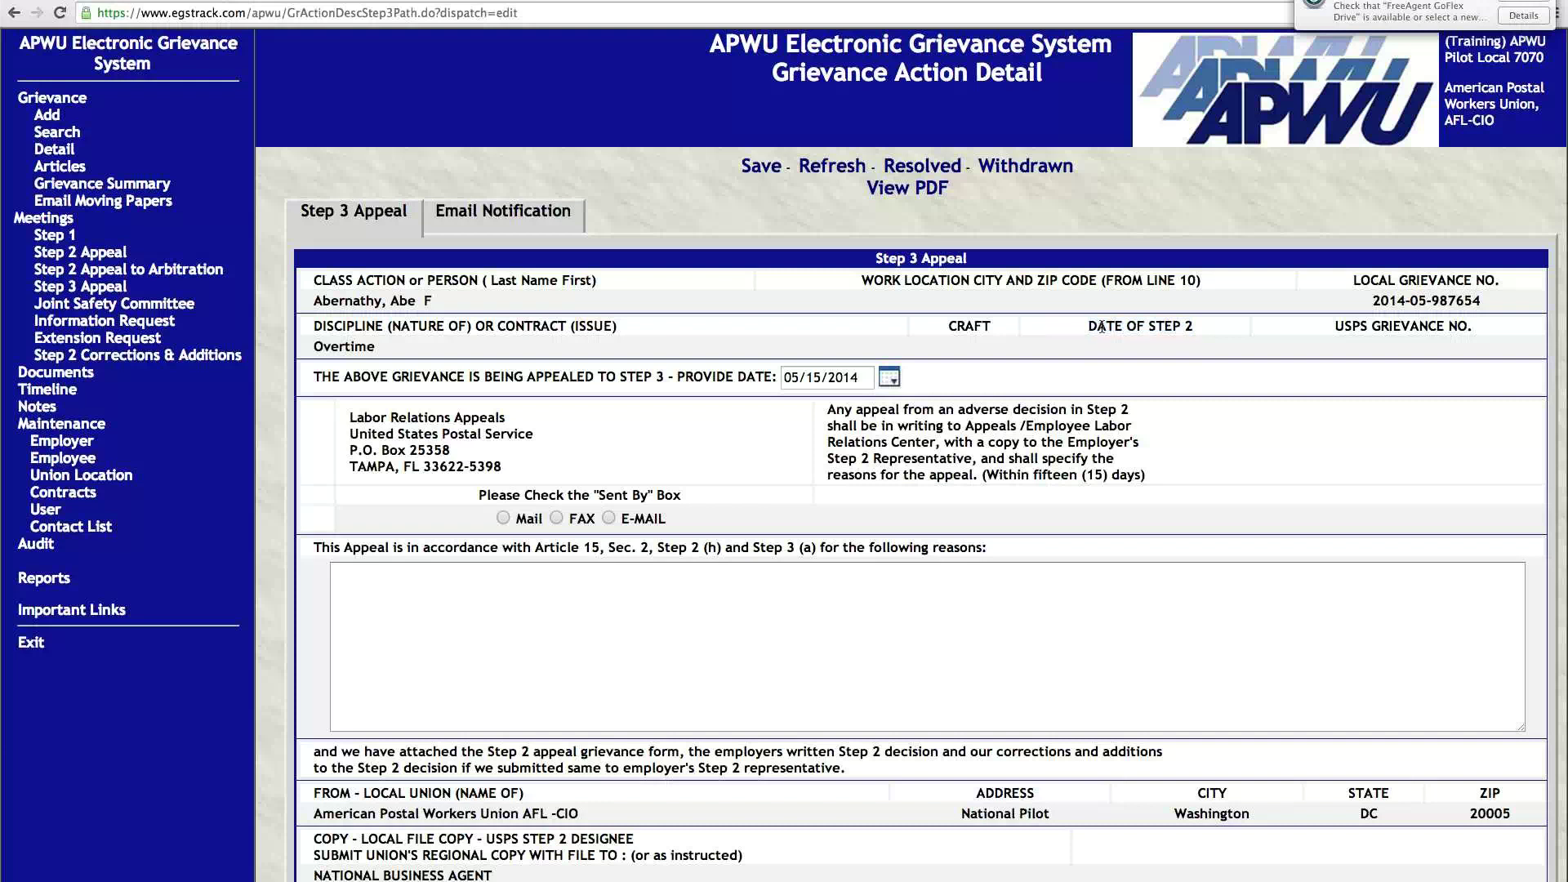
left_click_drag(1091, 322, 1194, 327)
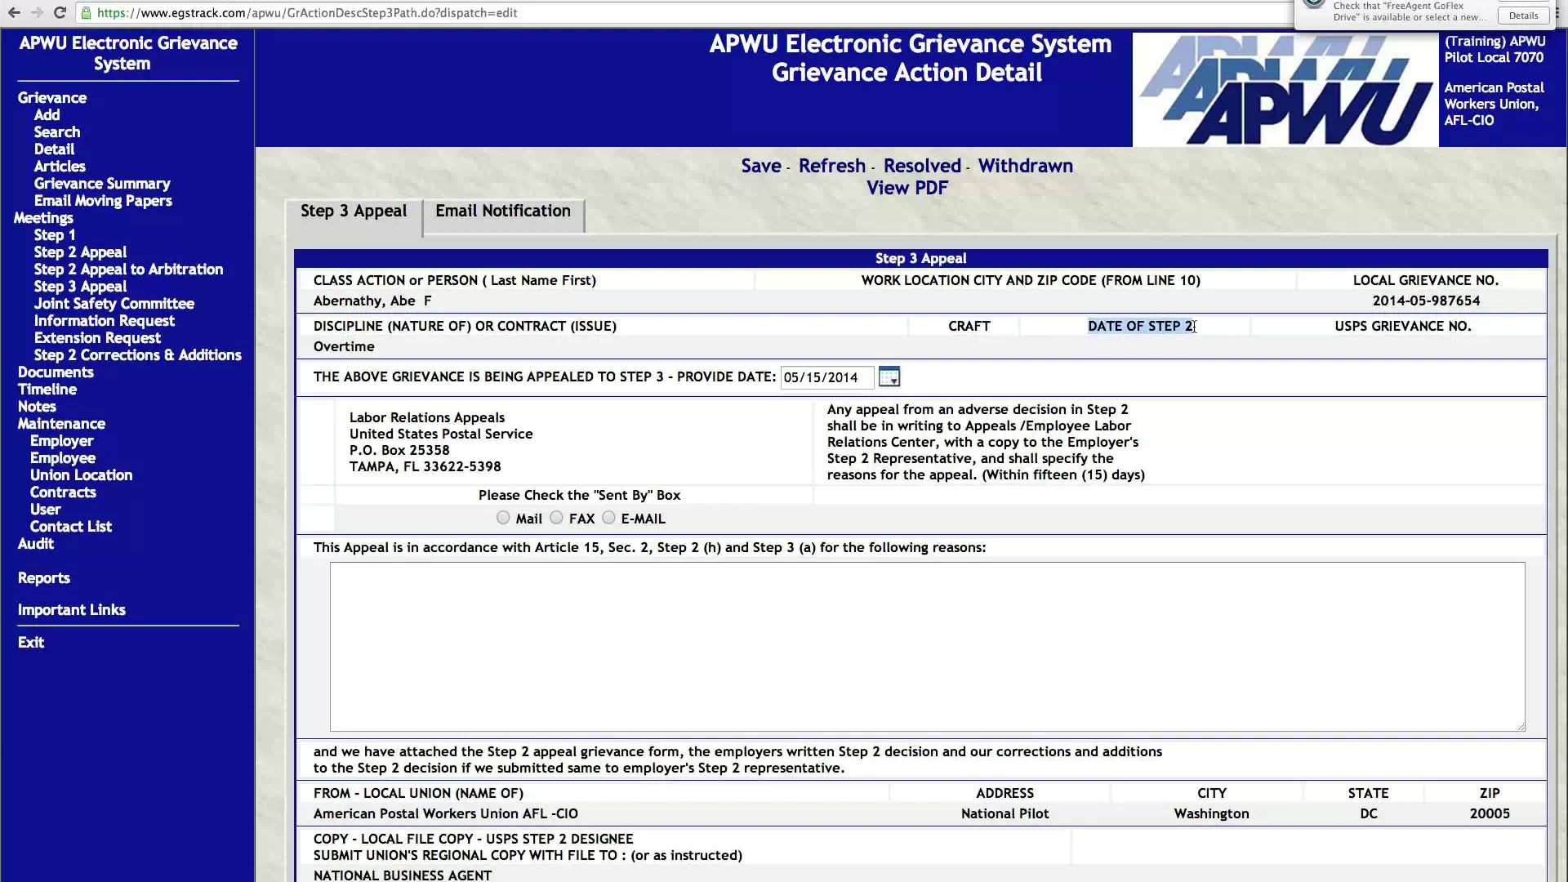
left_click(1082, 326)
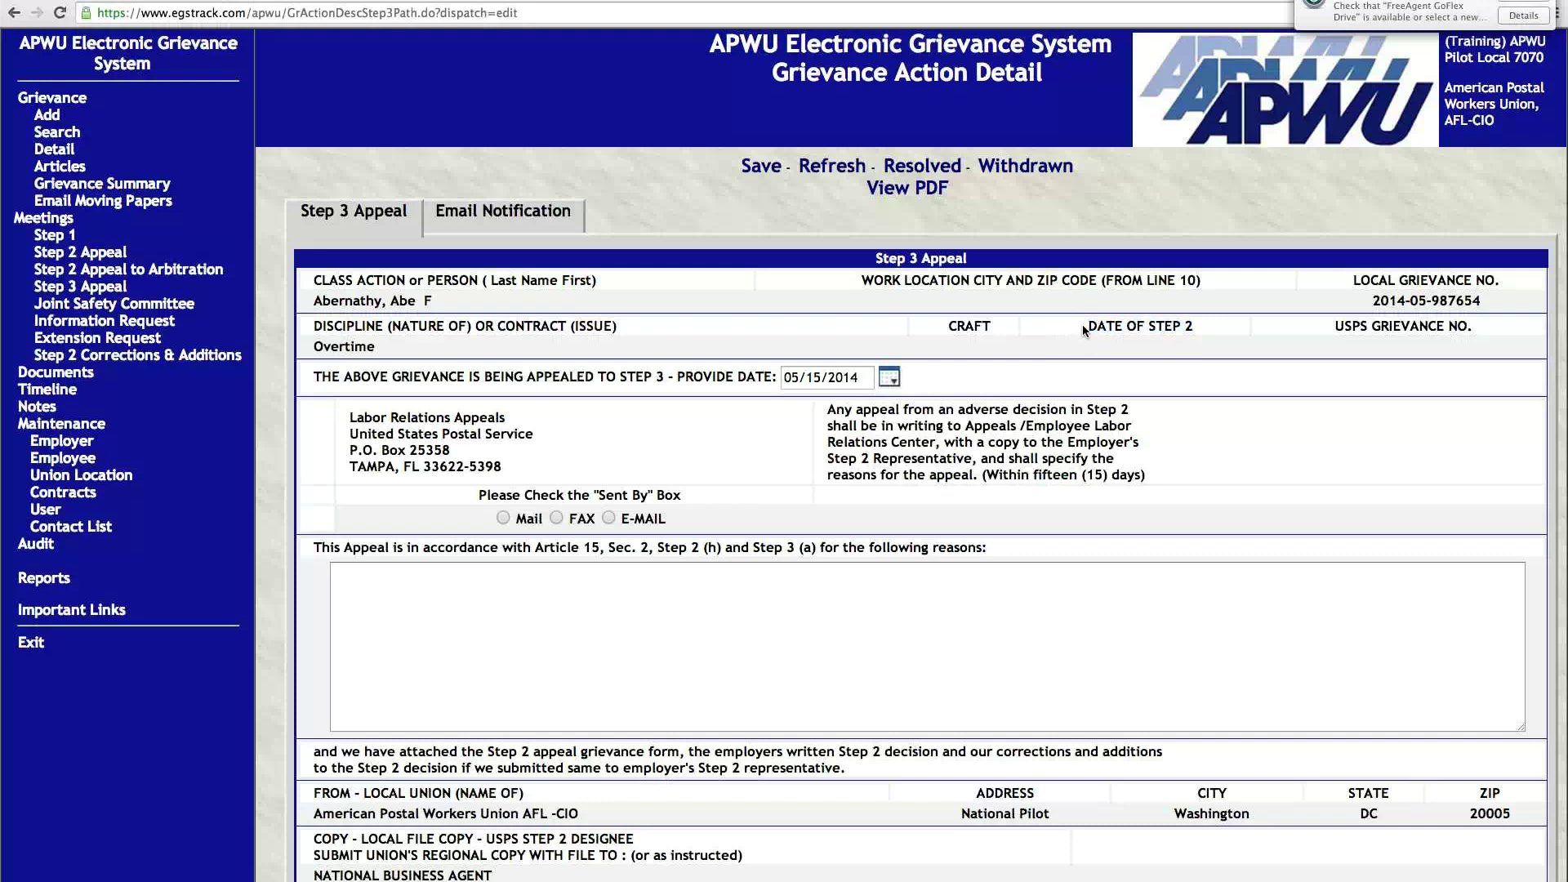
left_click(96, 261)
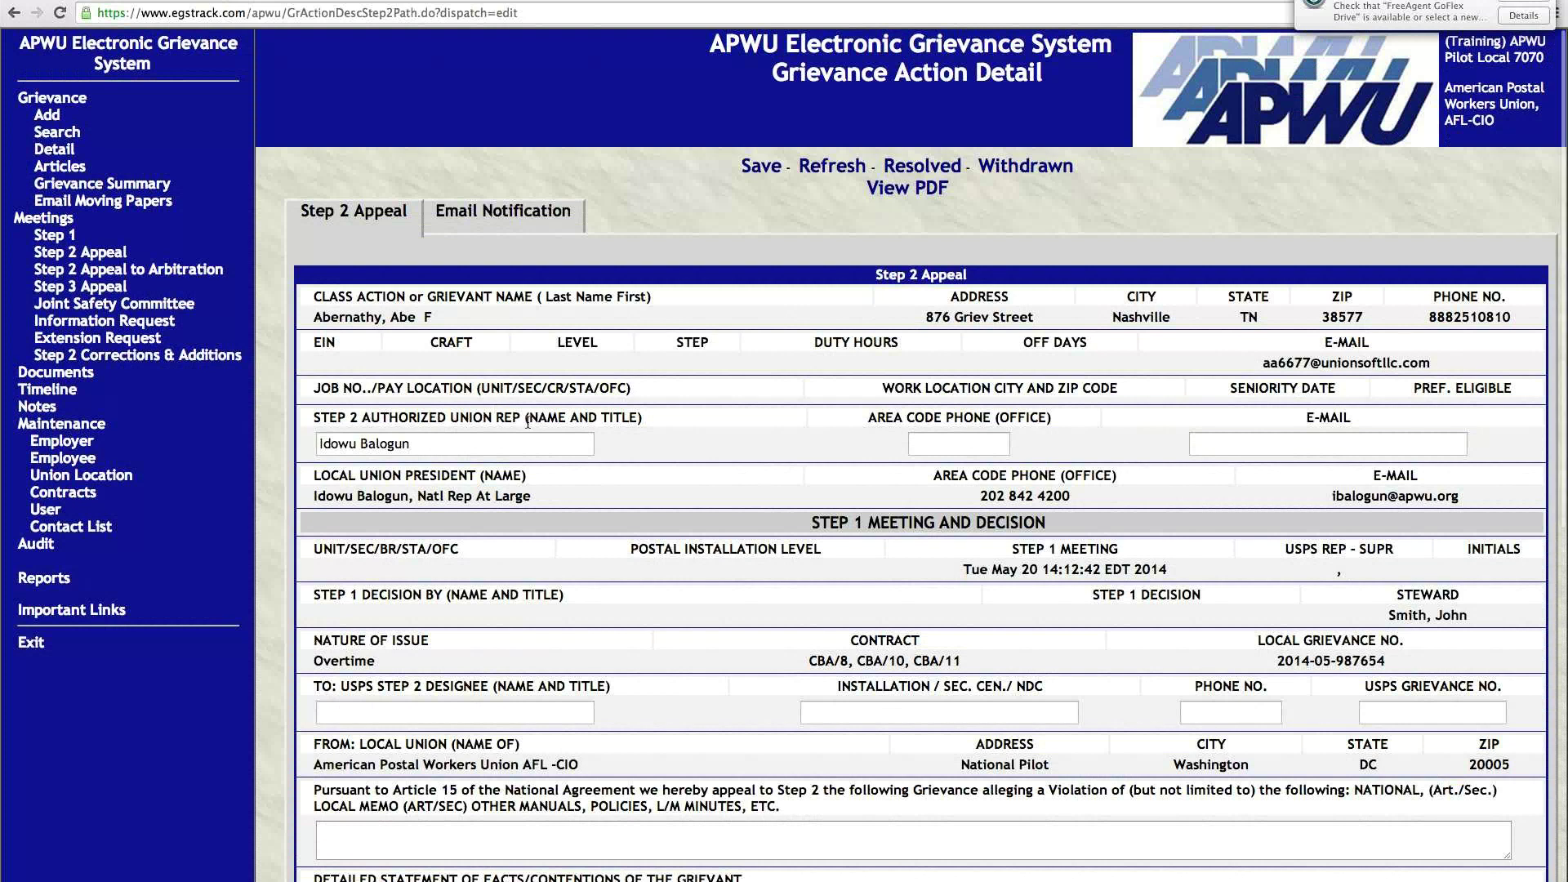
- Open the Step 2 Appeal to Arbitration form addressed to Labor Relations Appeals, Tampa
left_click(151, 272)
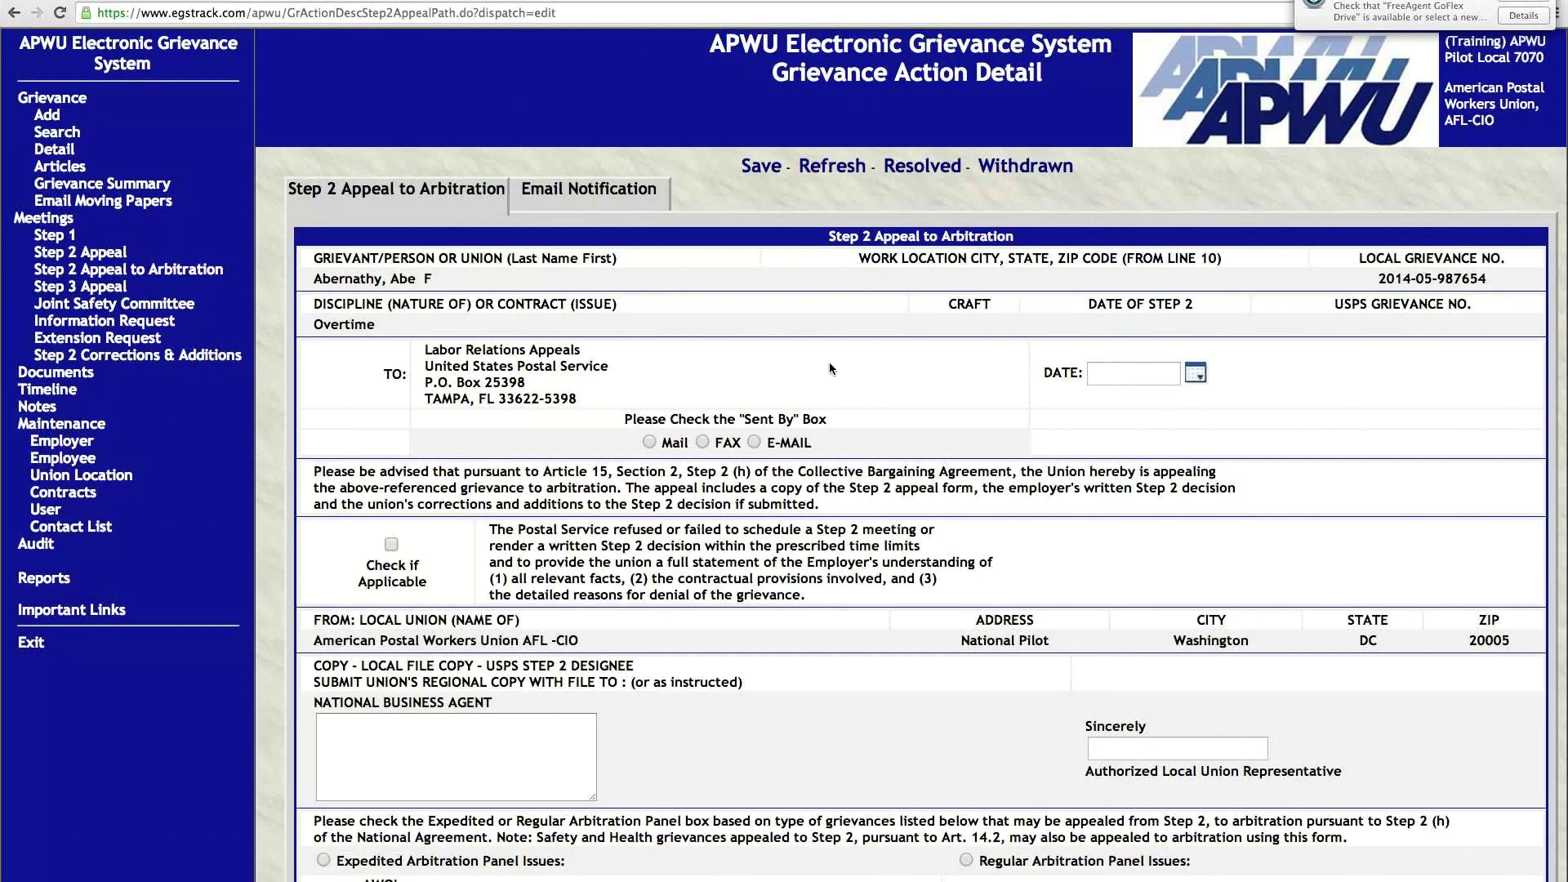
left_click_drag(1111, 303, 1190, 303)
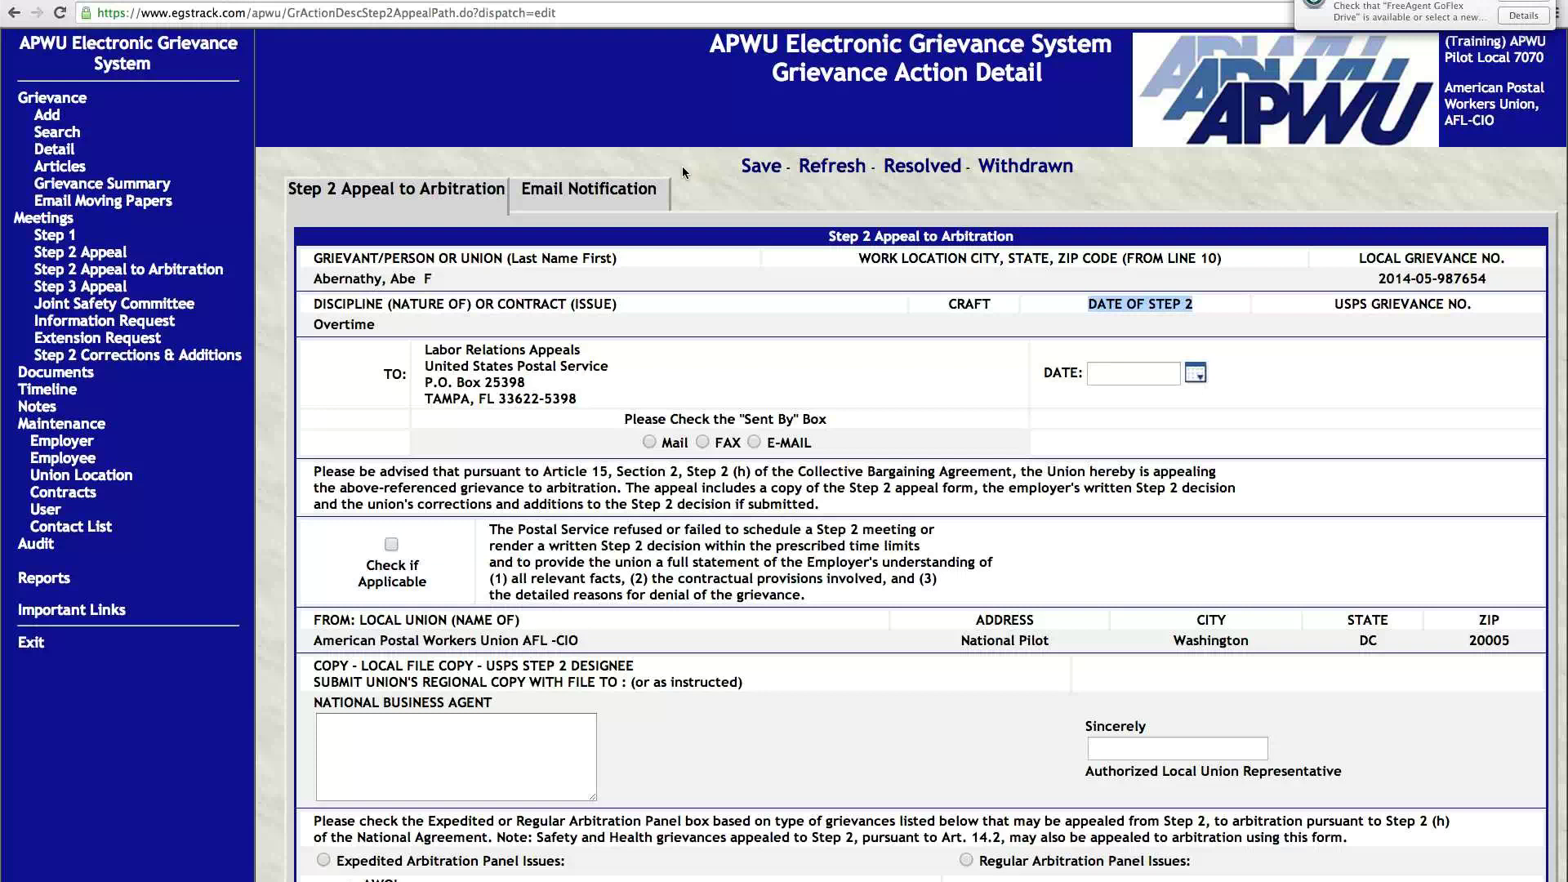
- Switch to the arbitration appeal's Email Notification tab with its empty fields
left_click(575, 197)
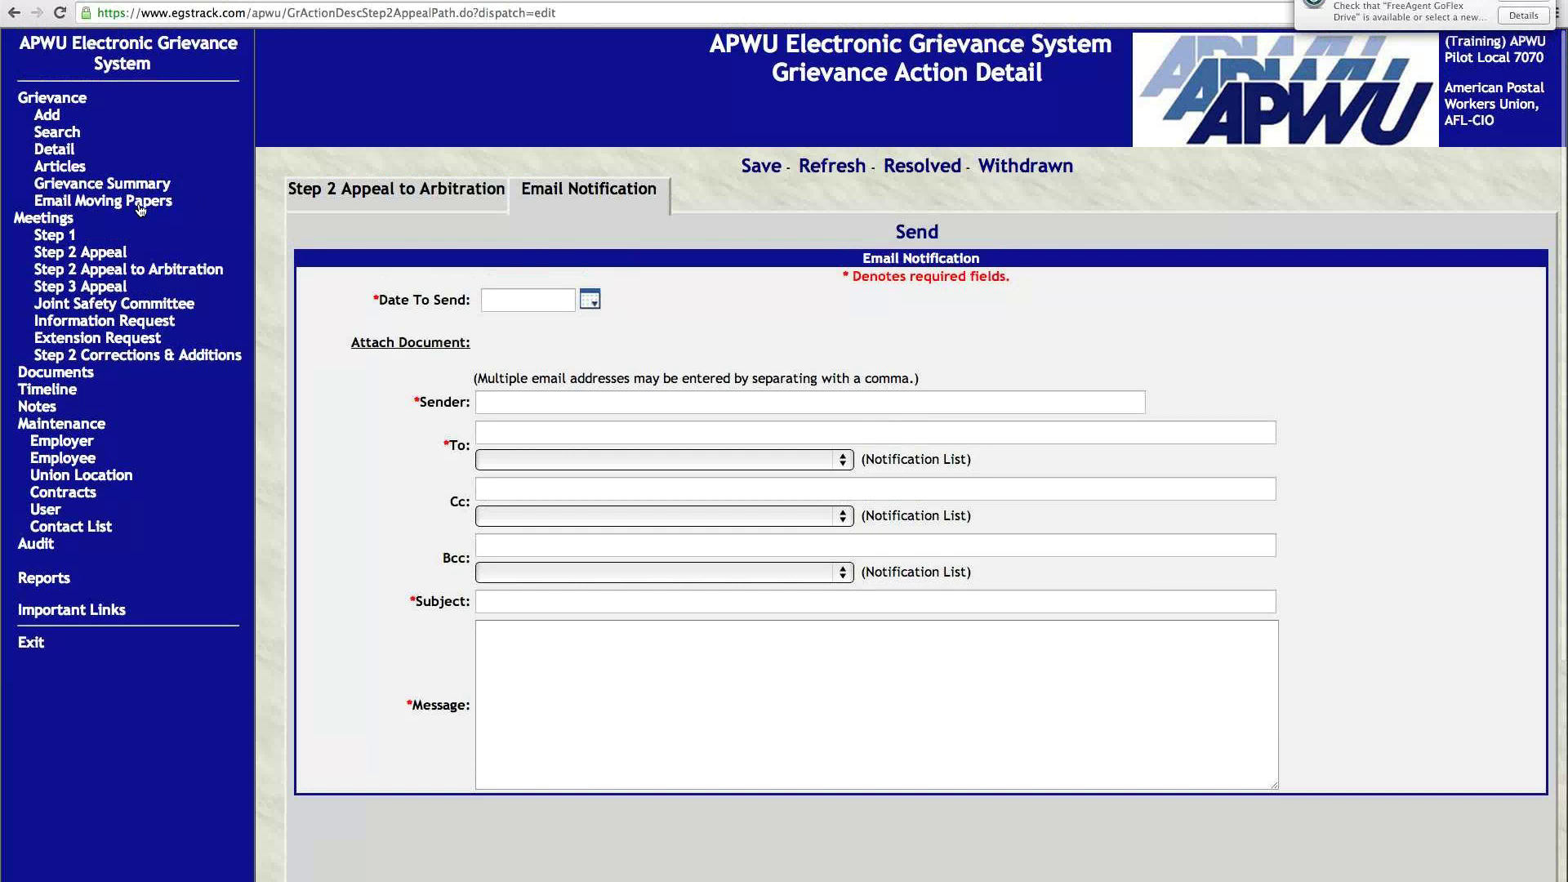
left_click(104, 202)
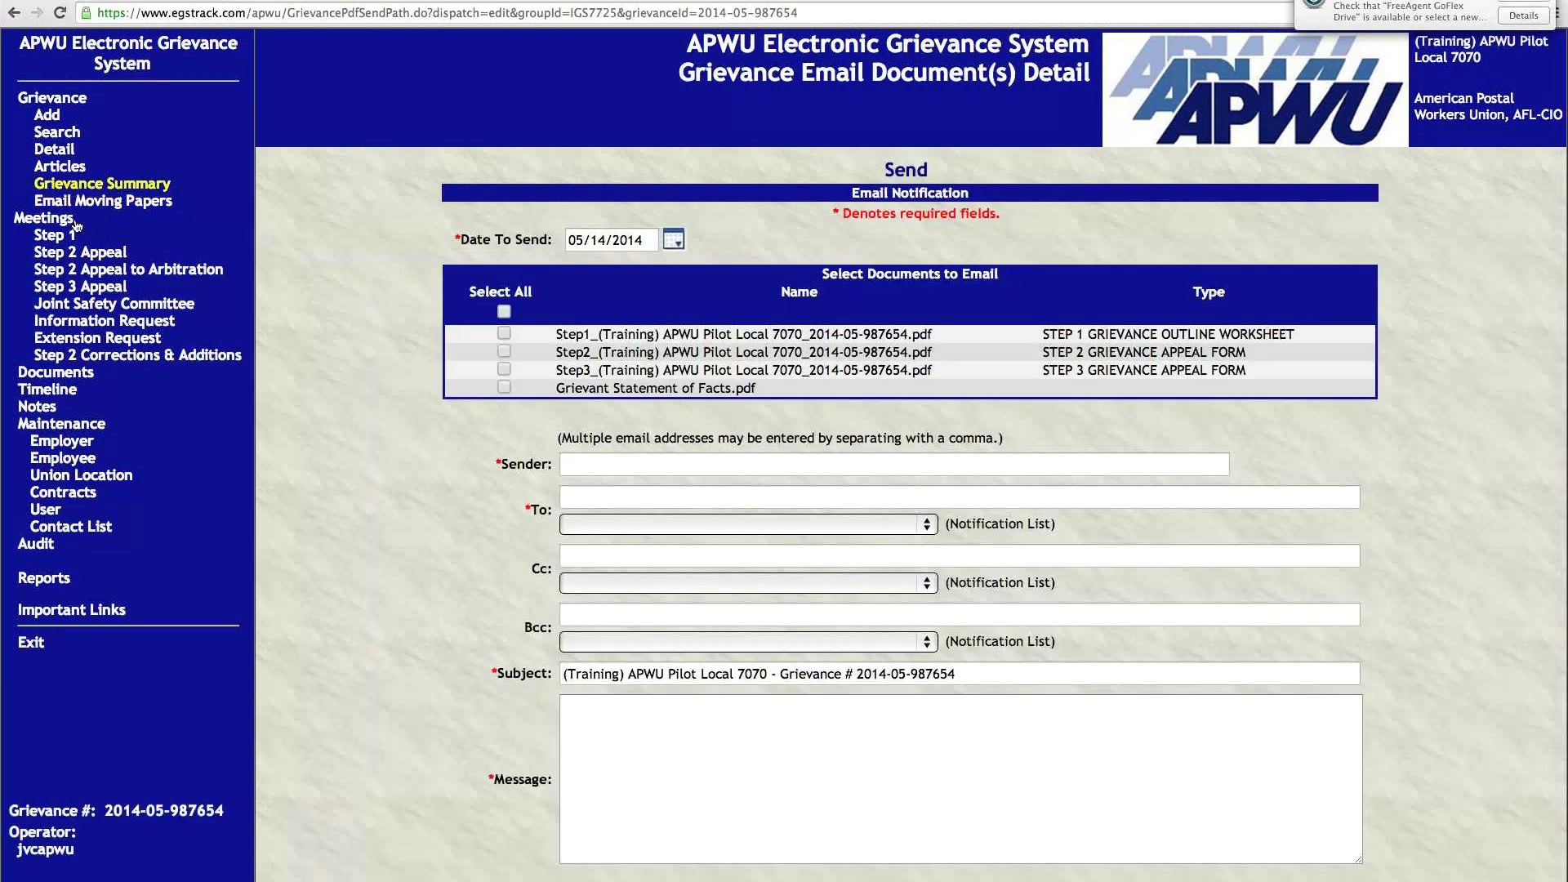
left_click(95, 258)
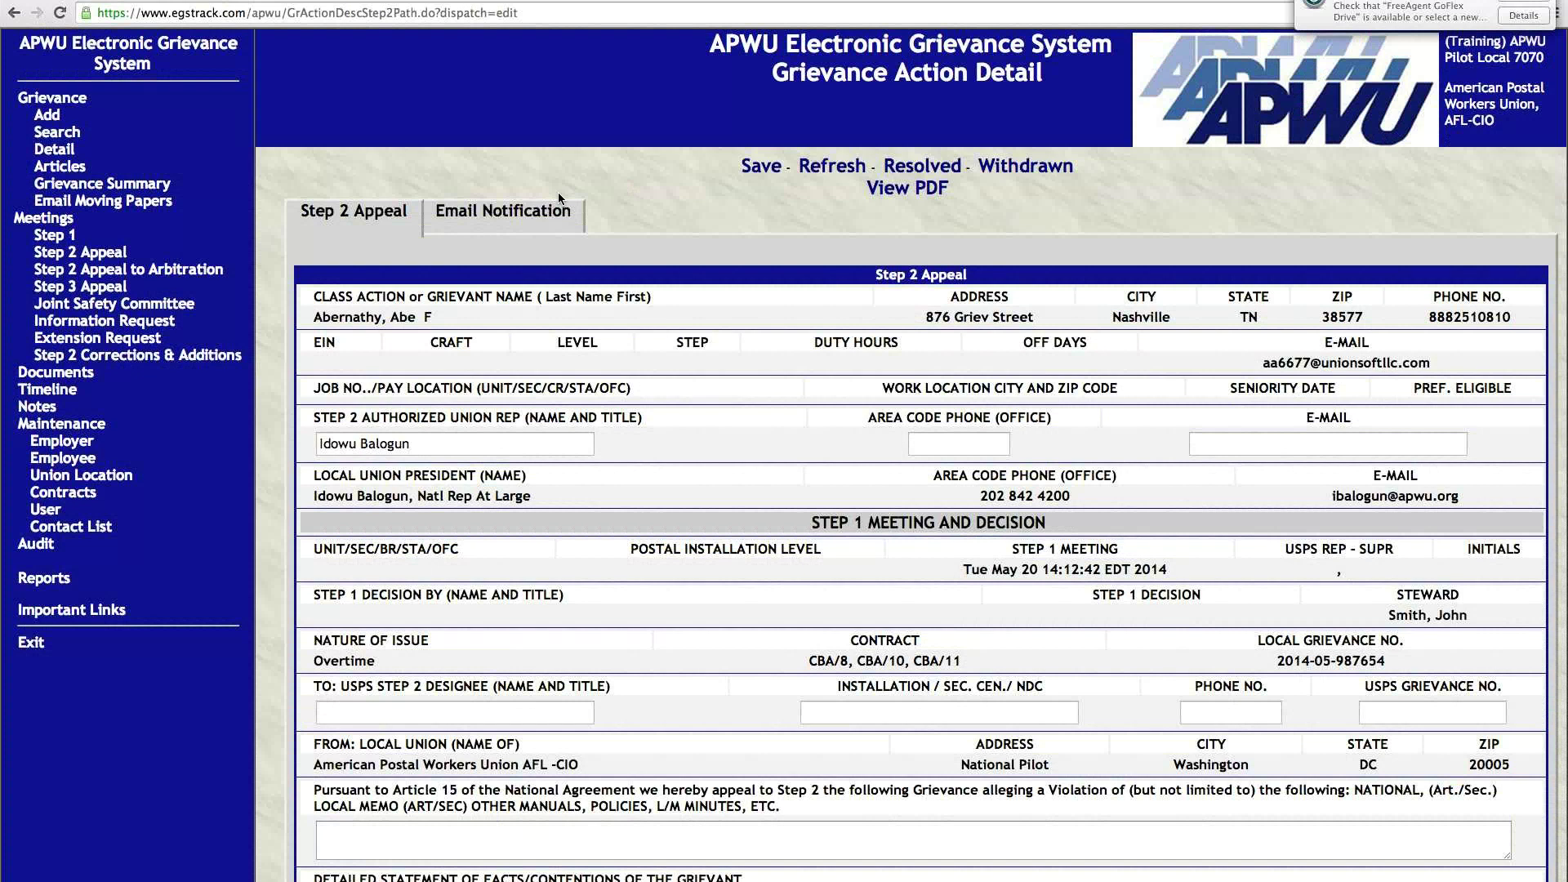
- Switch to the Step 2 Appeal's Email Notification tab
left_click(515, 222)
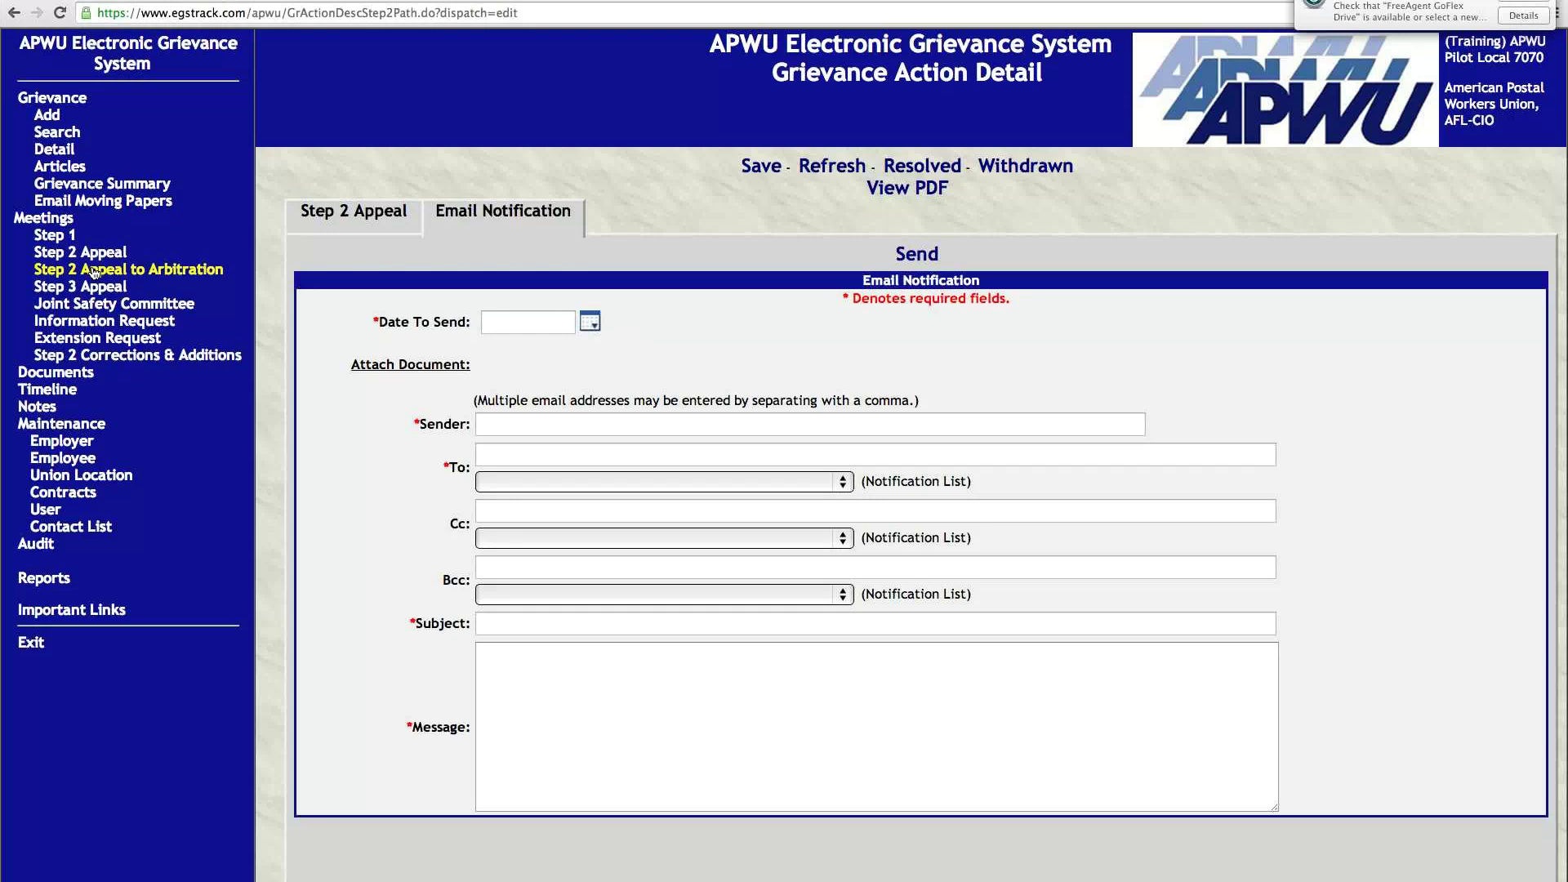
- On the Step 3 Appeal's Email Notification, set Date To Send to 05/14/2014
left_click(86, 290)
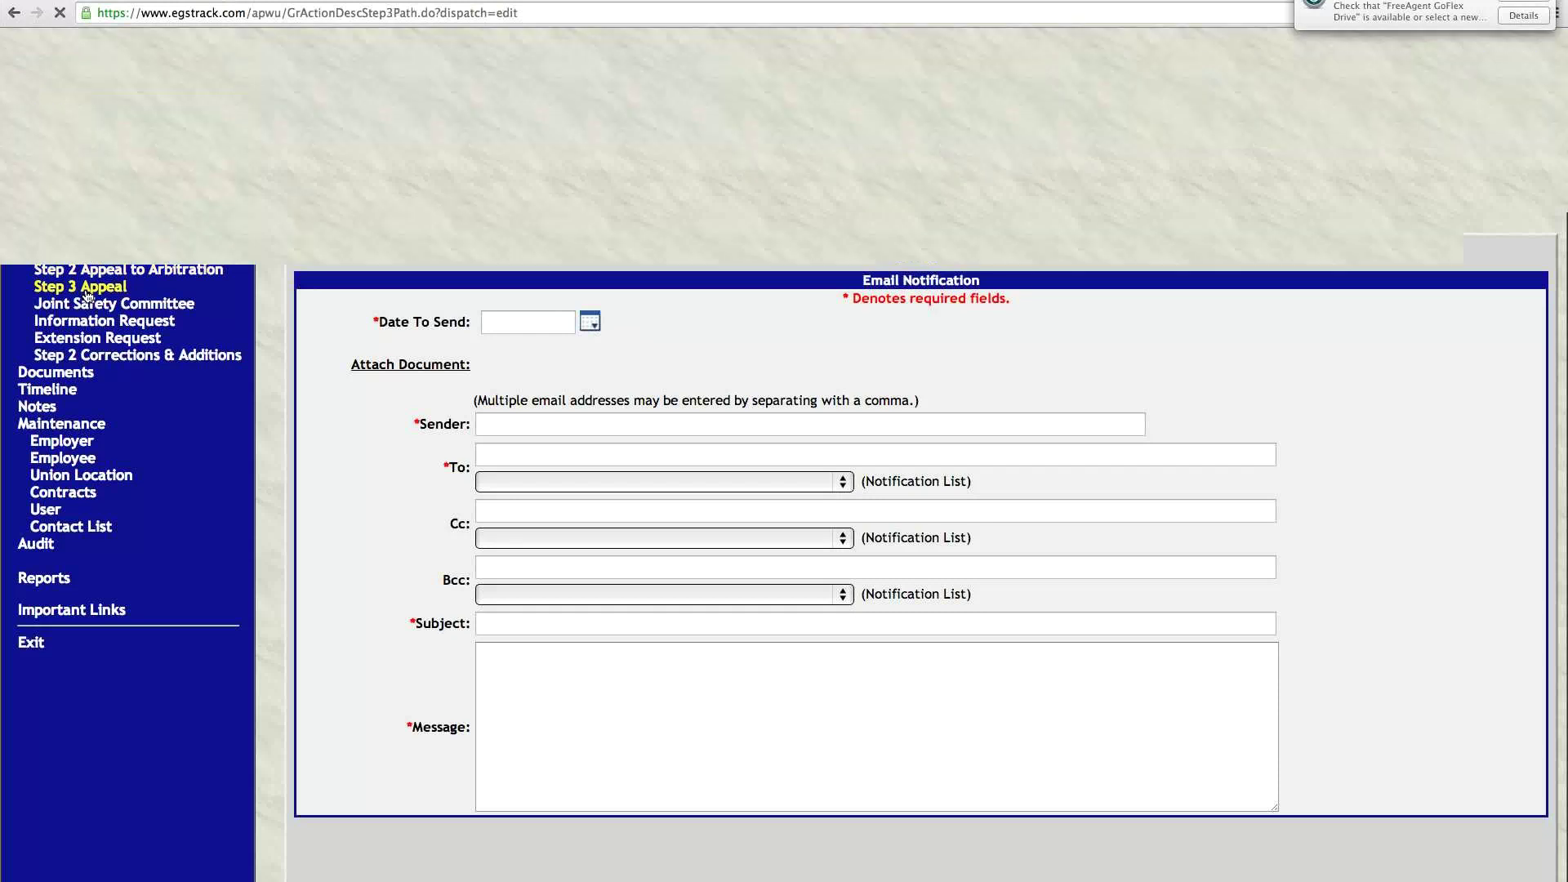
left_click(487, 214)
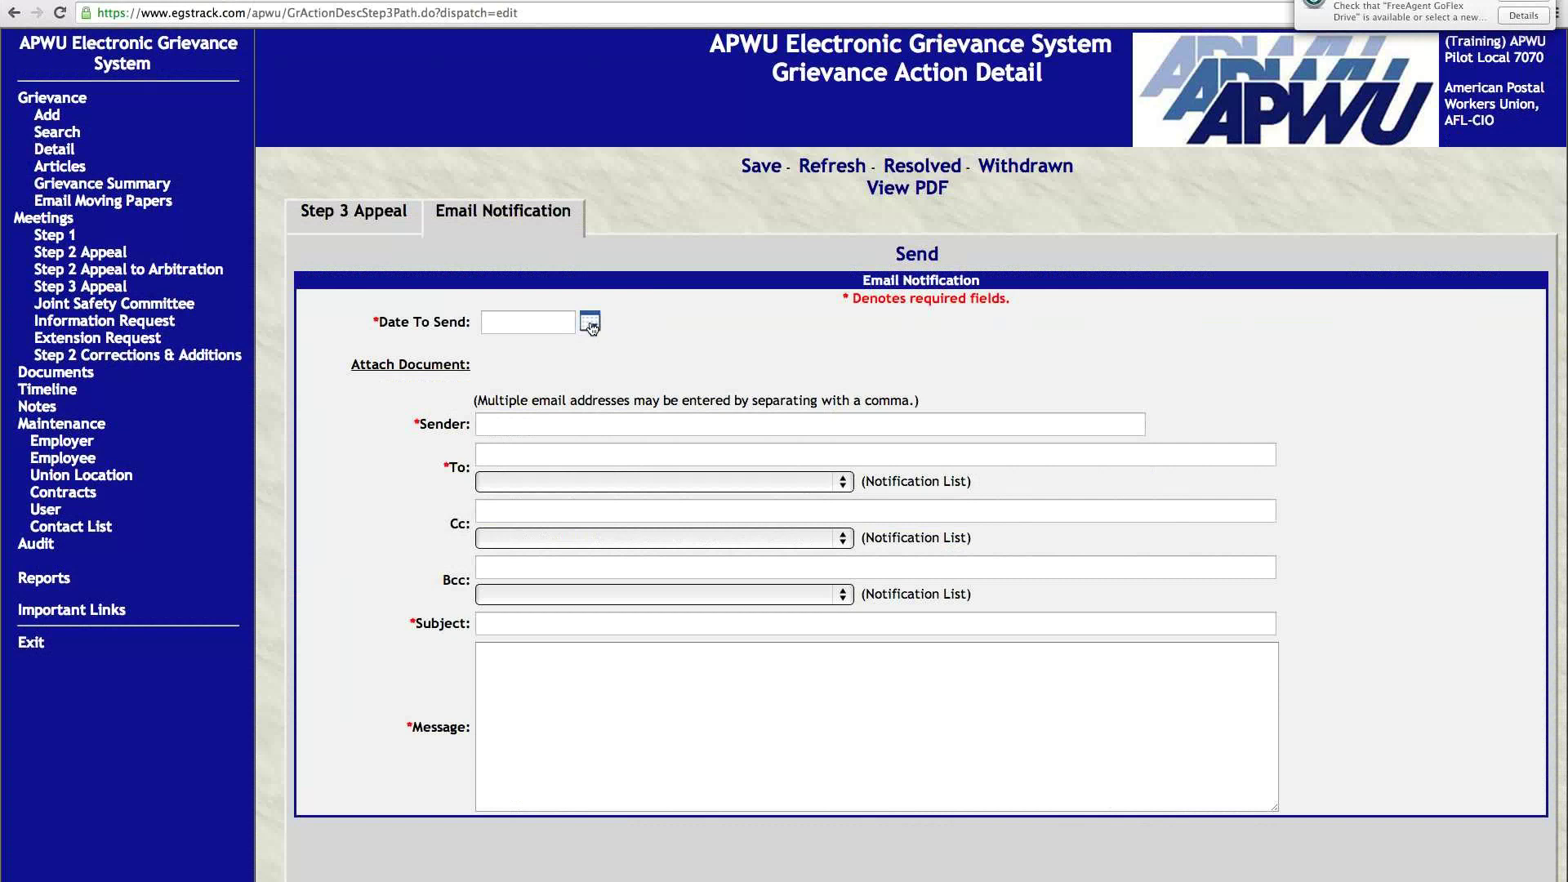
left_click(590, 323)
left_click(565, 447)
- Leave the email message, visit the email documents page, then open Maintenance > Contact List
left_click(532, 670)
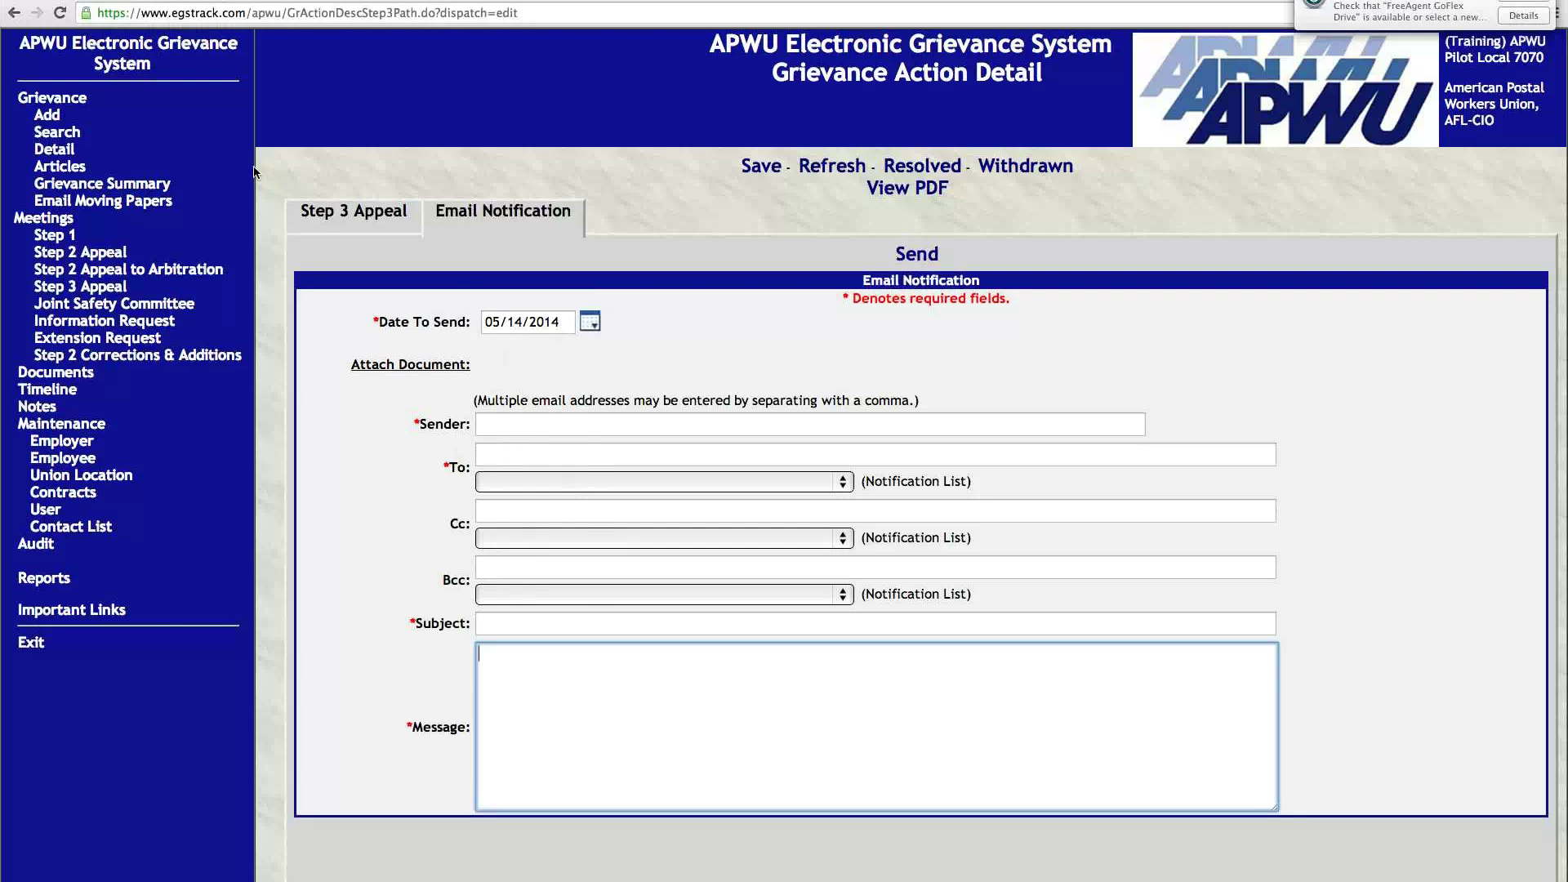
left_click(127, 203)
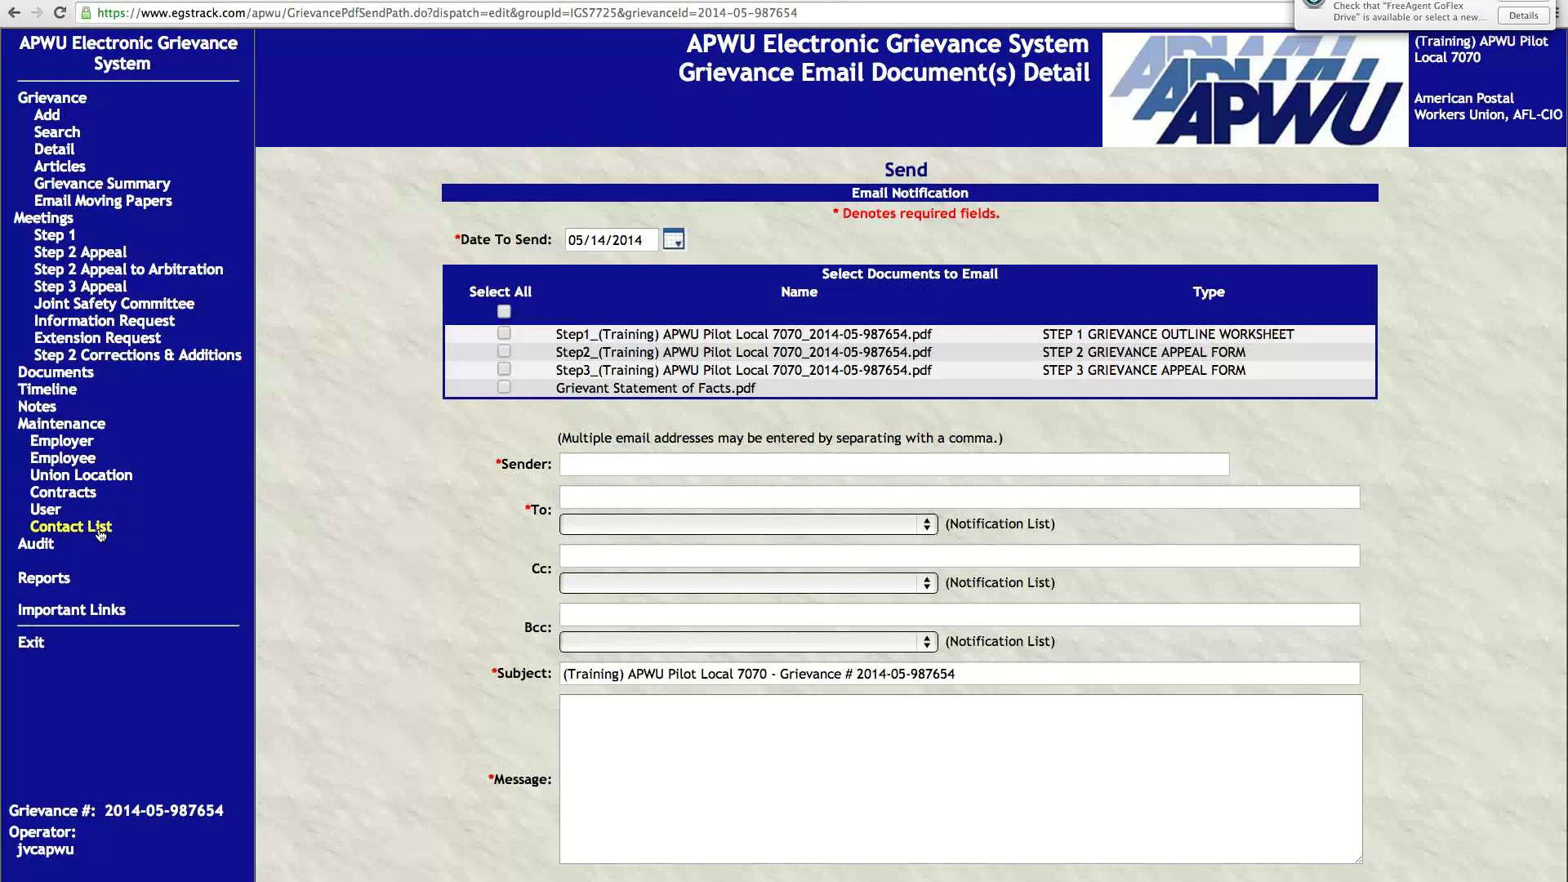
left_click(71, 527)
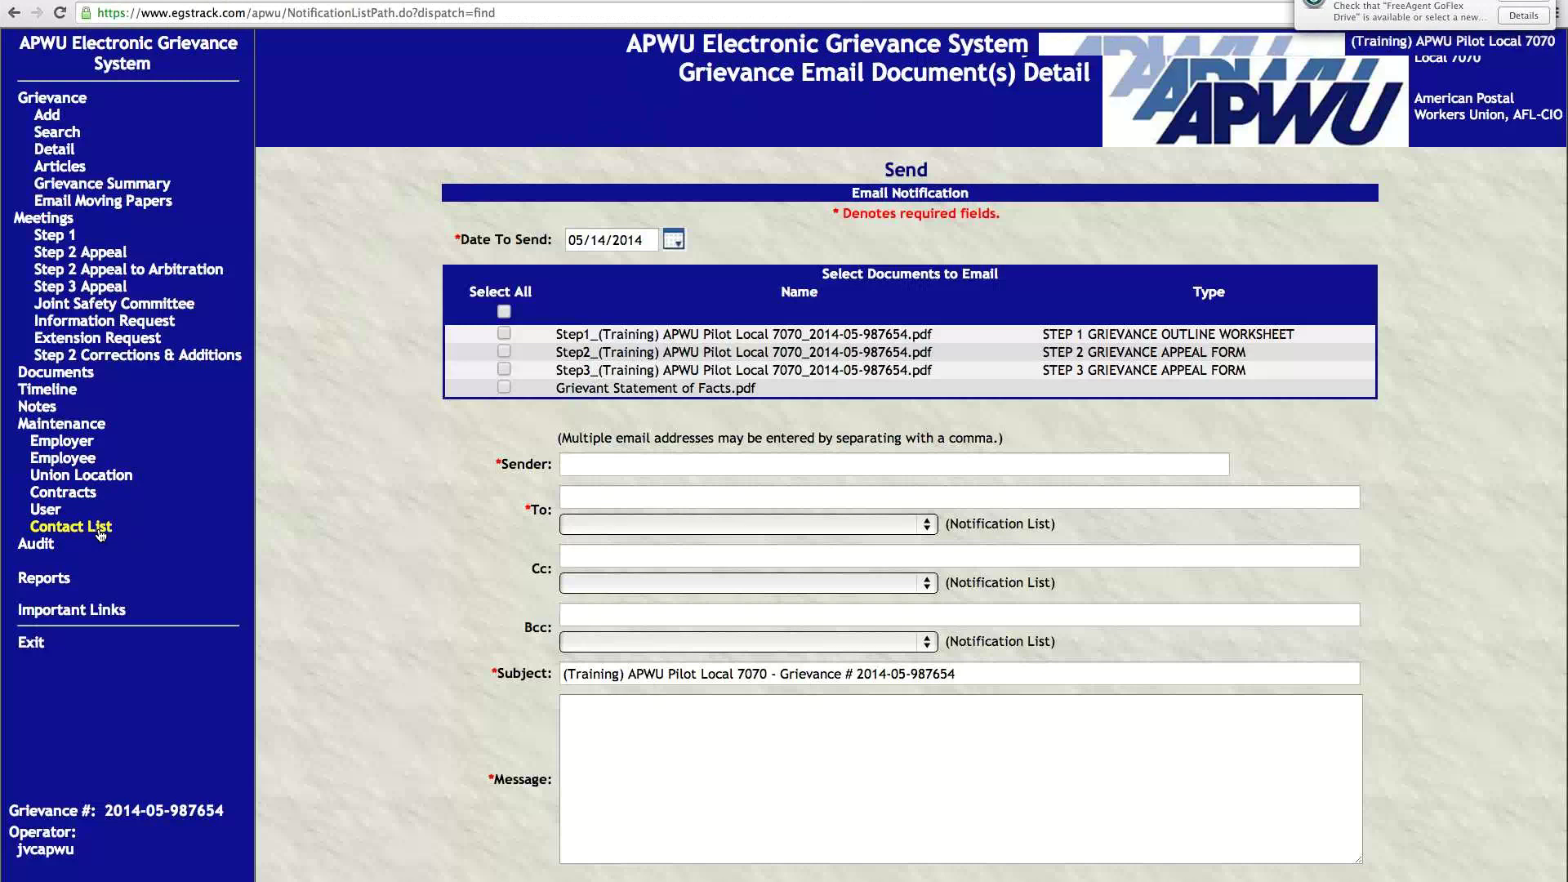